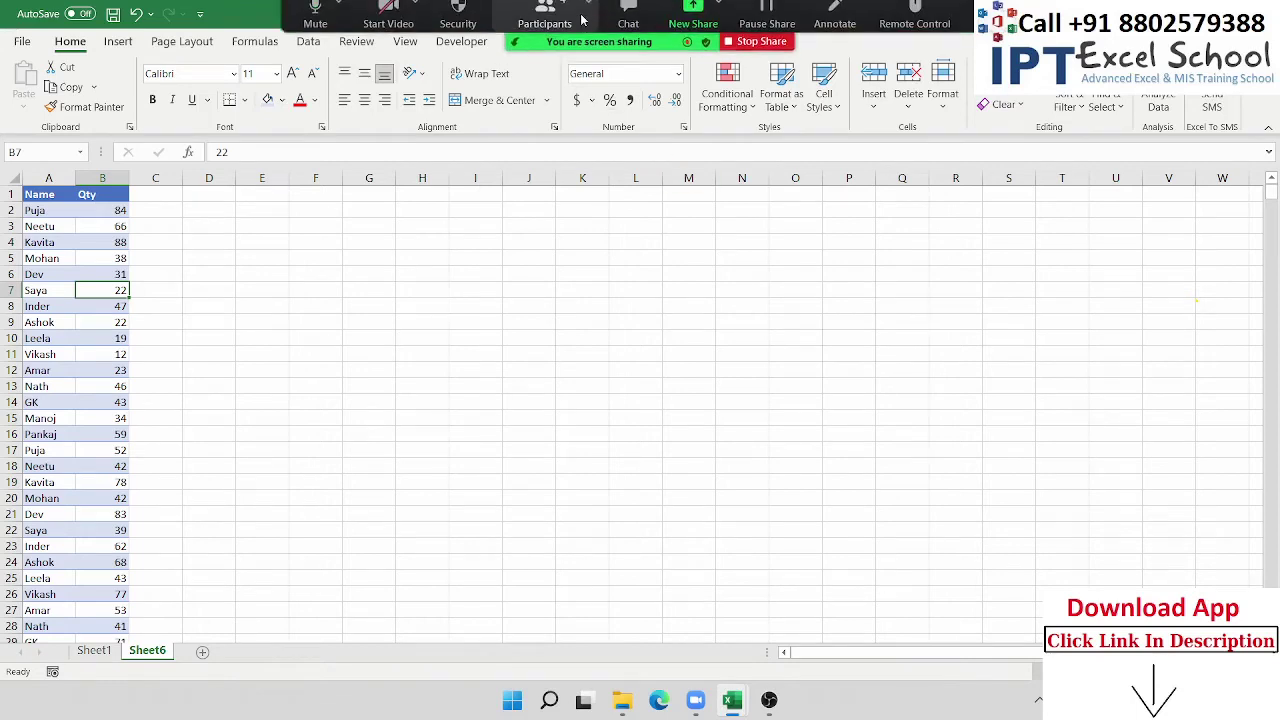
Select the Qty column and view the conditional formatting options, closing them without applying anything.
{"action": "left_click", "coordinate": [544, 20]}
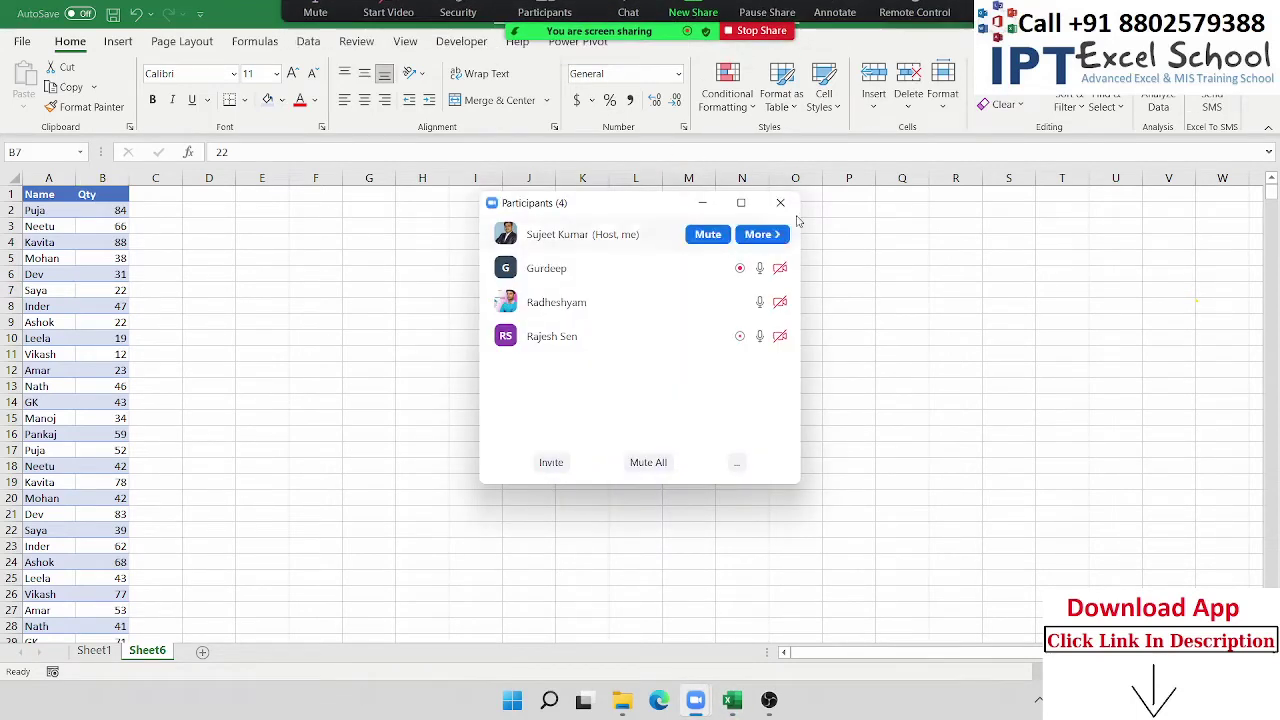
{"action": "left_click", "coordinate": [780, 202]}
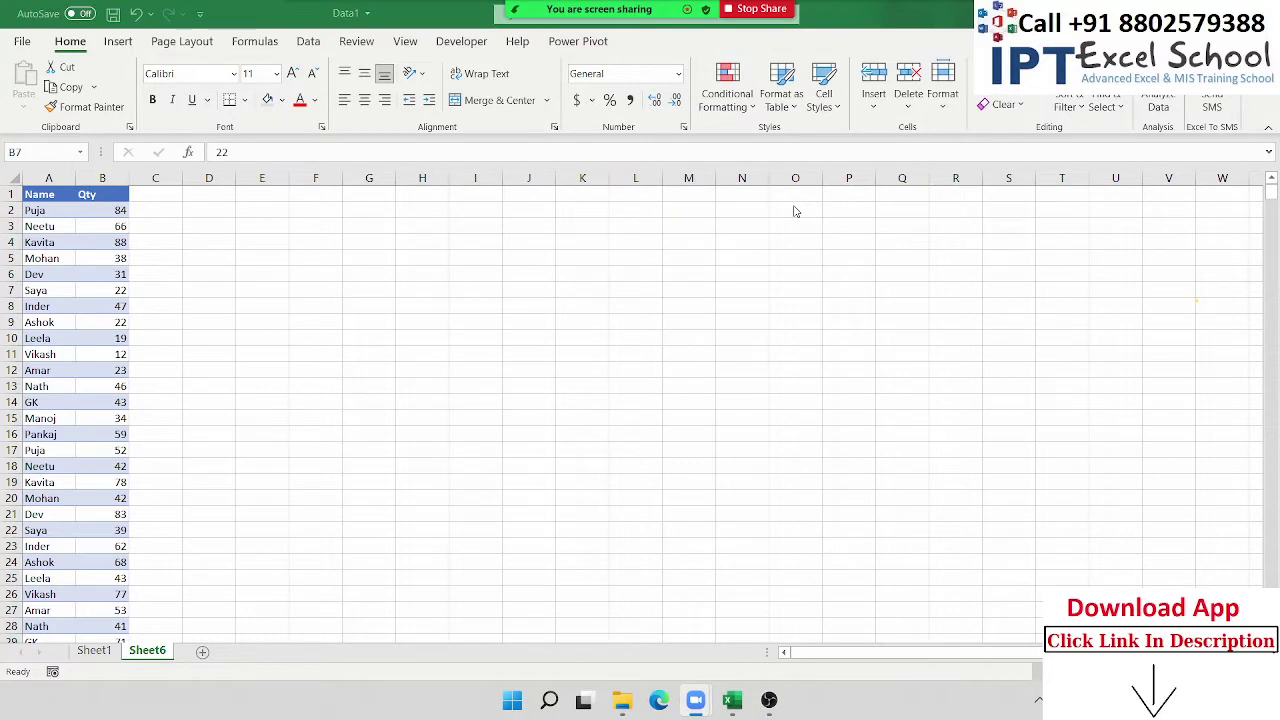
{"action": "left_click", "coordinate": [118, 185]}
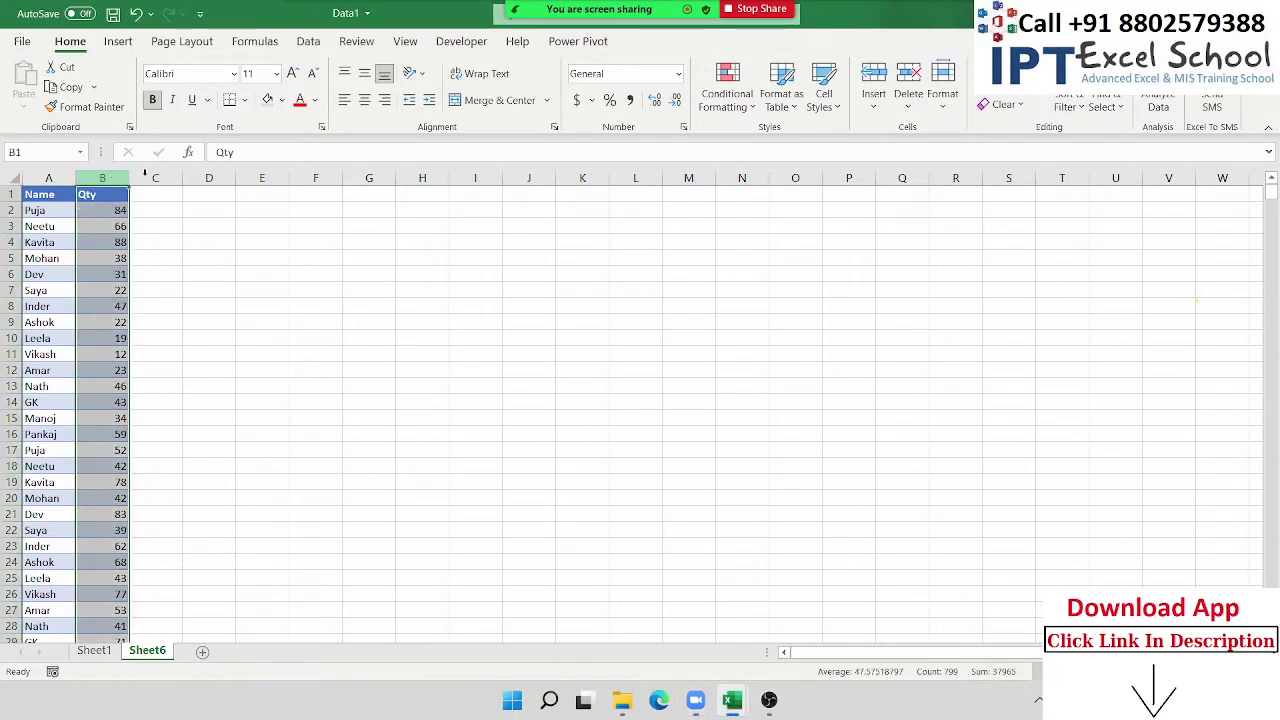
{"action": "left_click", "coordinate": [730, 108]}
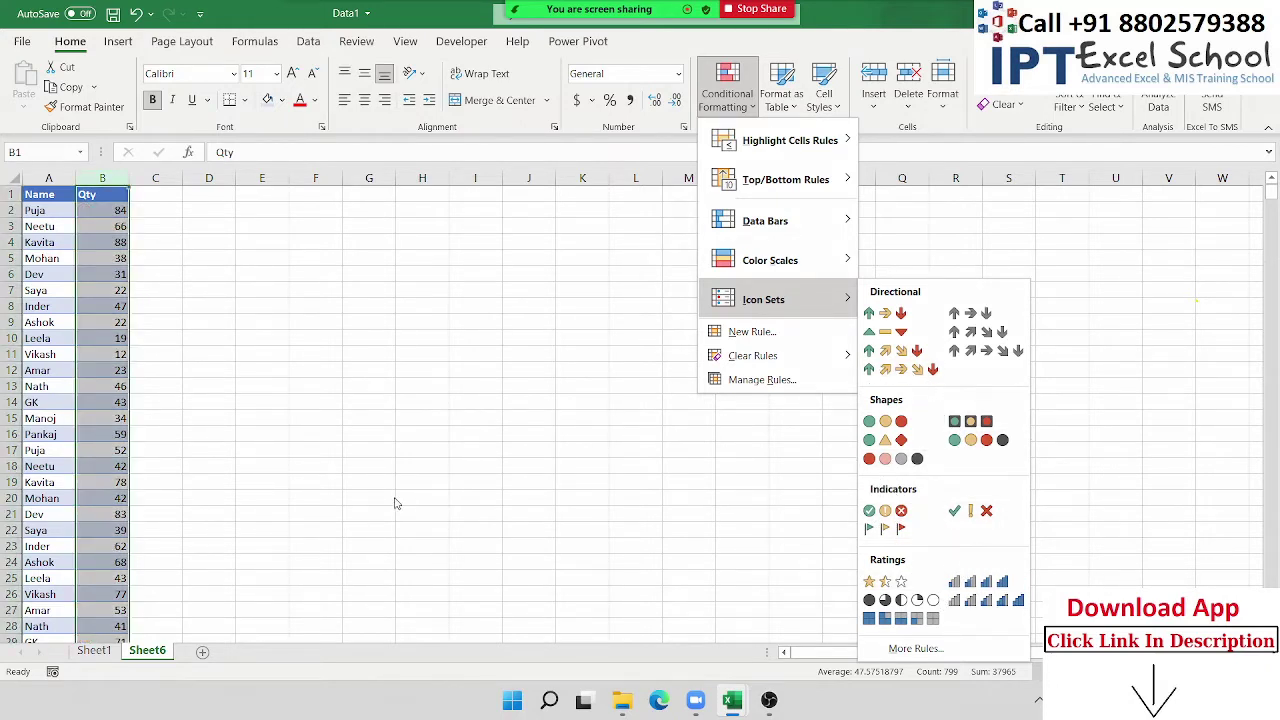
{"action": "left_click", "coordinate": [220, 312]}
{"action": "left_click", "coordinate": [57, 226]}
Retype the B1 header as 'Scroe', then move over toward cell E2.
{"action": "left_click", "coordinate": [107, 196]}
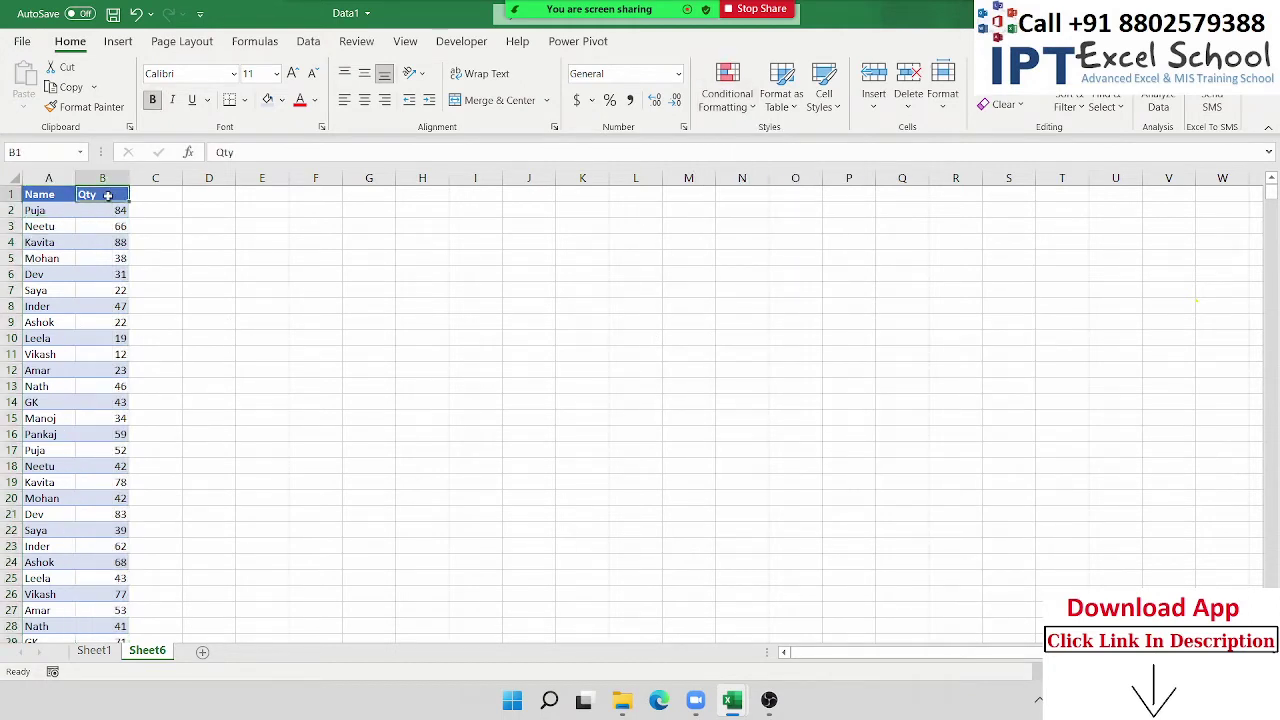
{"action": "type", "text": "Scr"}
{"action": "type", "text": "oew"}
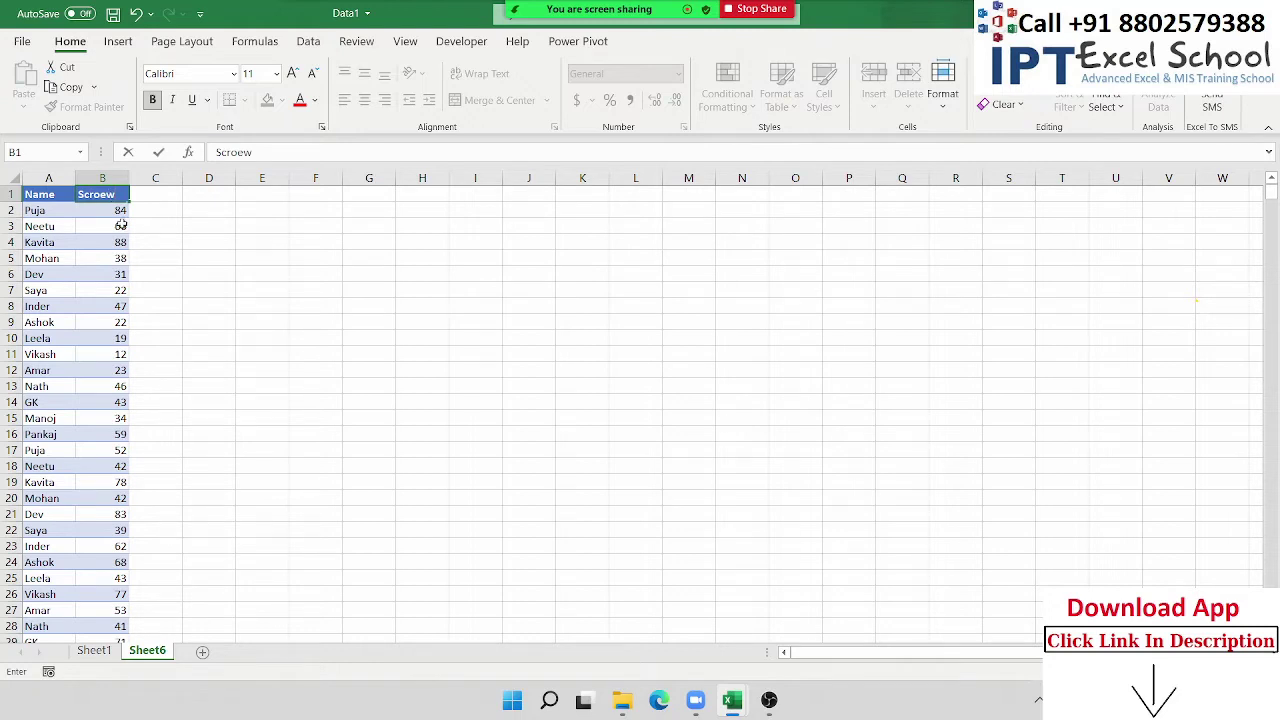
{"action": "key", "text": "BackSpace"}
{"action": "key", "text": "Return"}
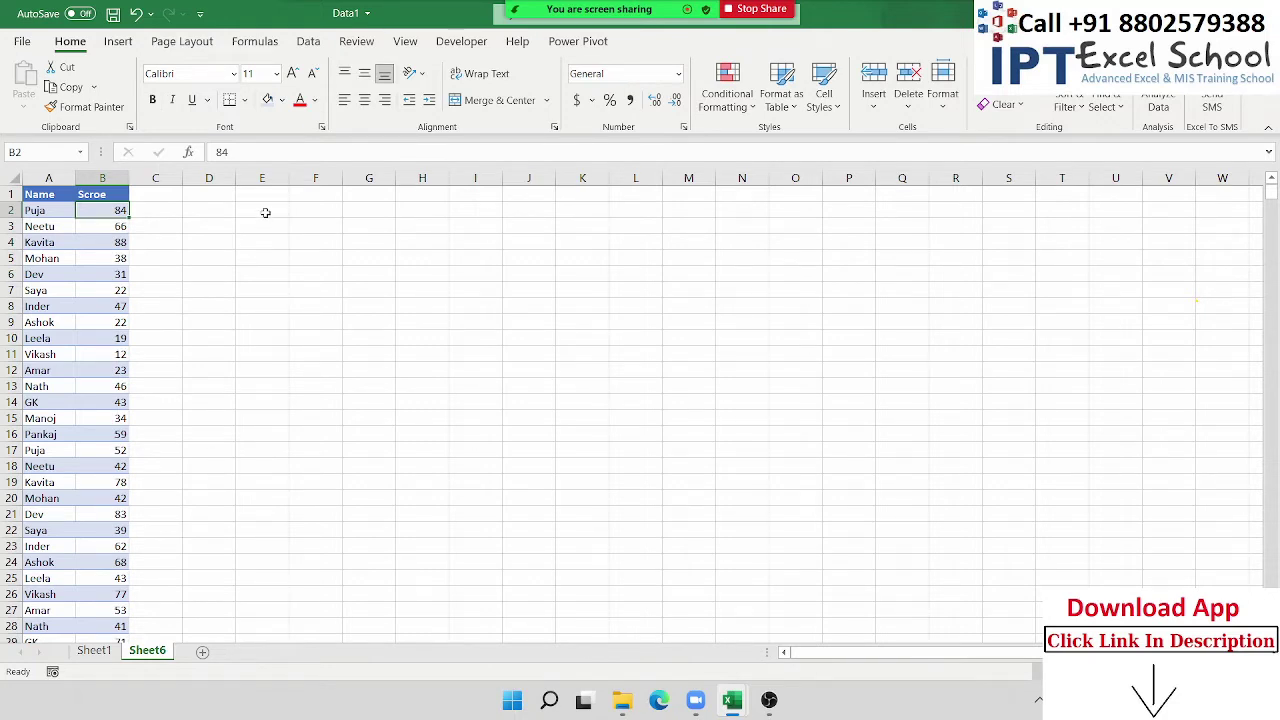
{"action": "left_click_drag", "start_coordinate": [91, 243], "coordinate": [100, 386]}
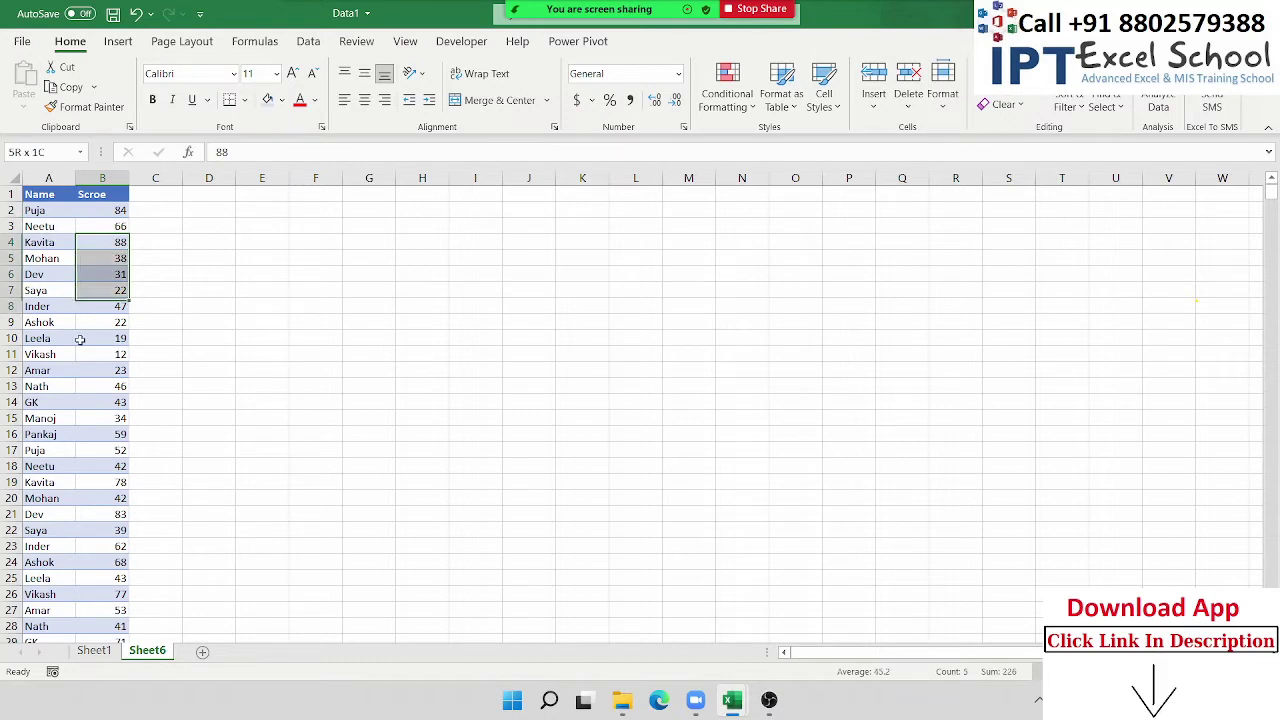
{"action": "left_click", "coordinate": [206, 211]}
{"action": "key", "text": "Right"}
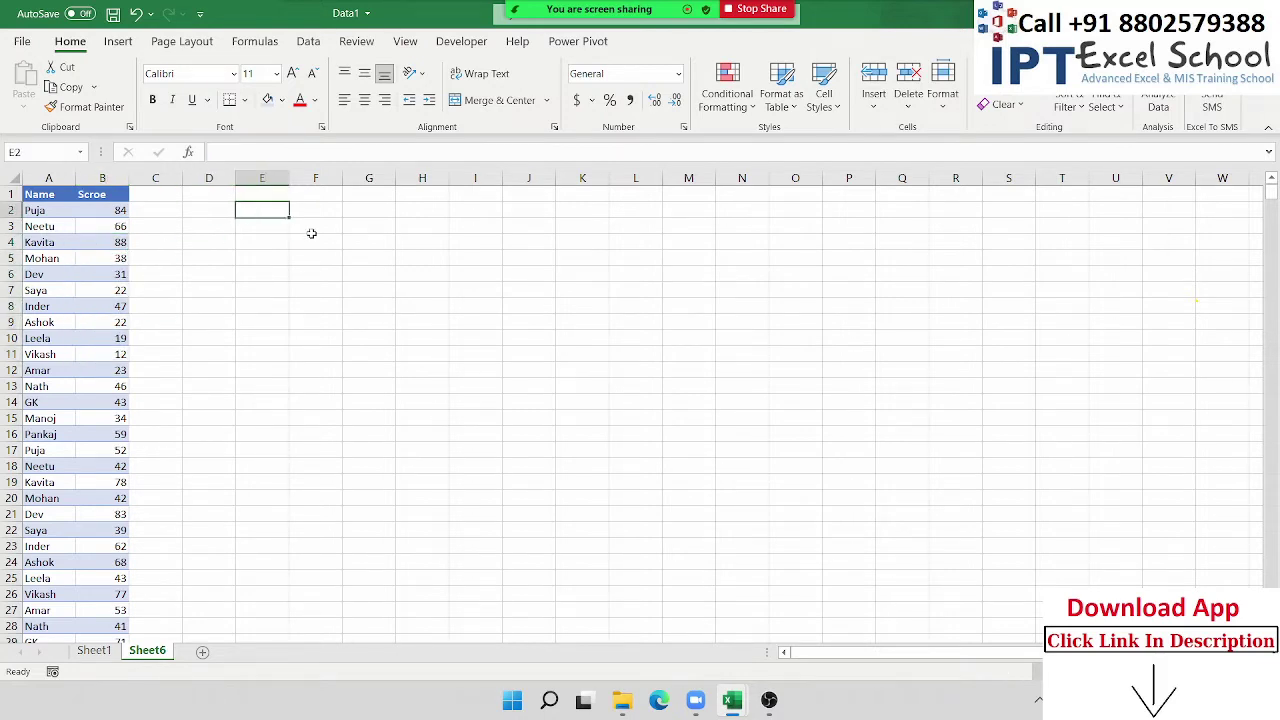
Enter the first key row: >60 in E2 and Pass in F2.
{"action": "type", "text": ">"}
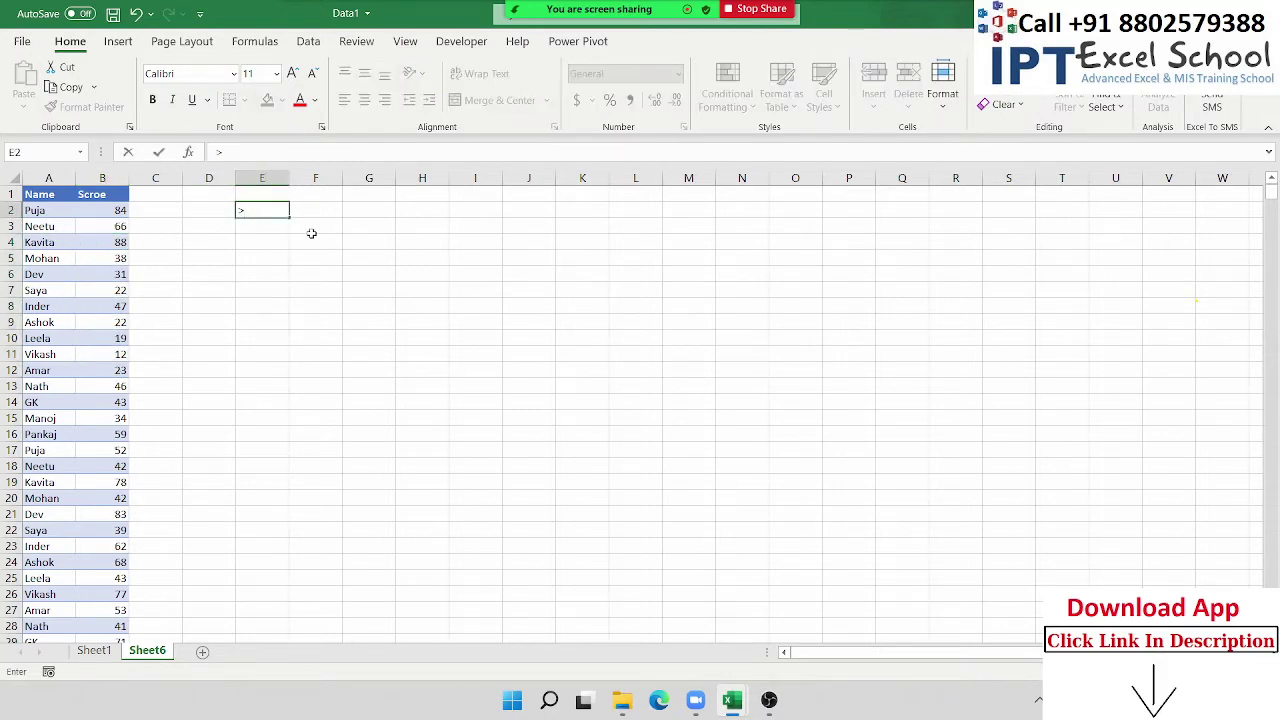
{"action": "type", "text": "60"}
{"action": "key", "text": "Right"}
{"action": "type", "text": "Pa"}
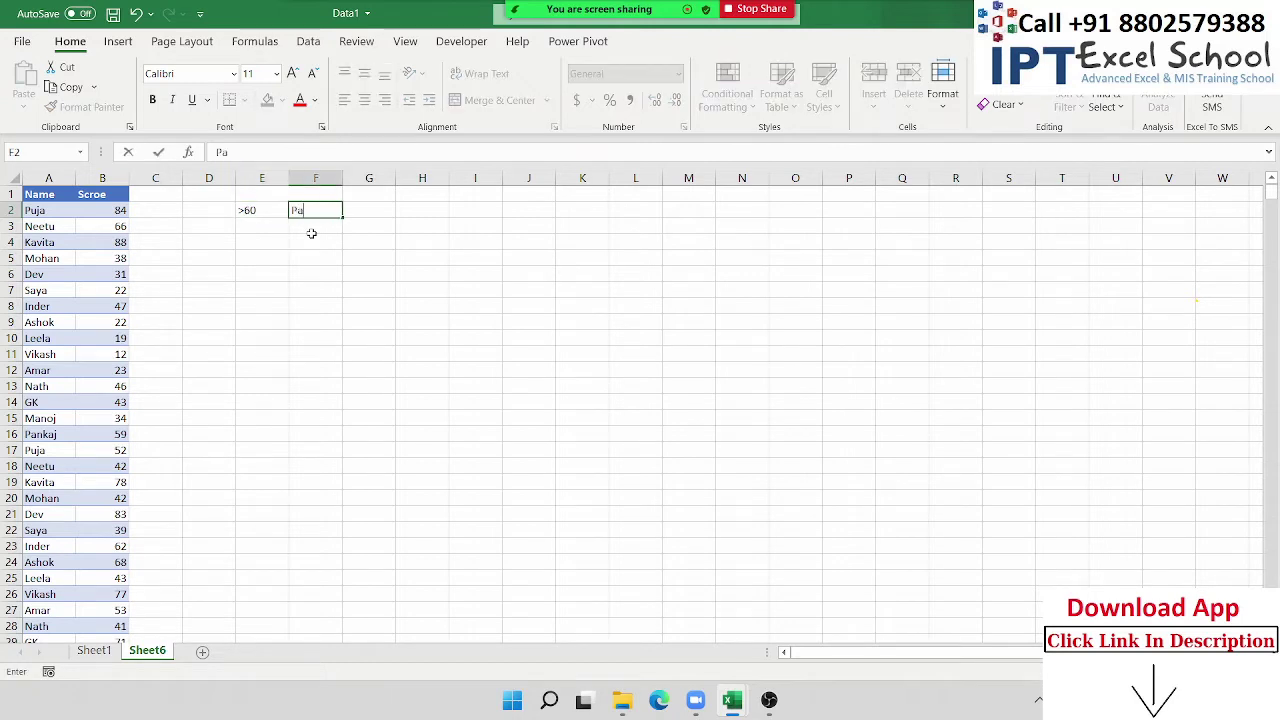
{"action": "type", "text": "ss\\"}
{"action": "key", "text": "BackSpace"}
{"action": "key", "text": "Return"}
{"action": "key", "text": "Left"}
Add the second key row: 40 60 in E3 and Re-Test in F3.
{"action": "type", "text": "40 "}
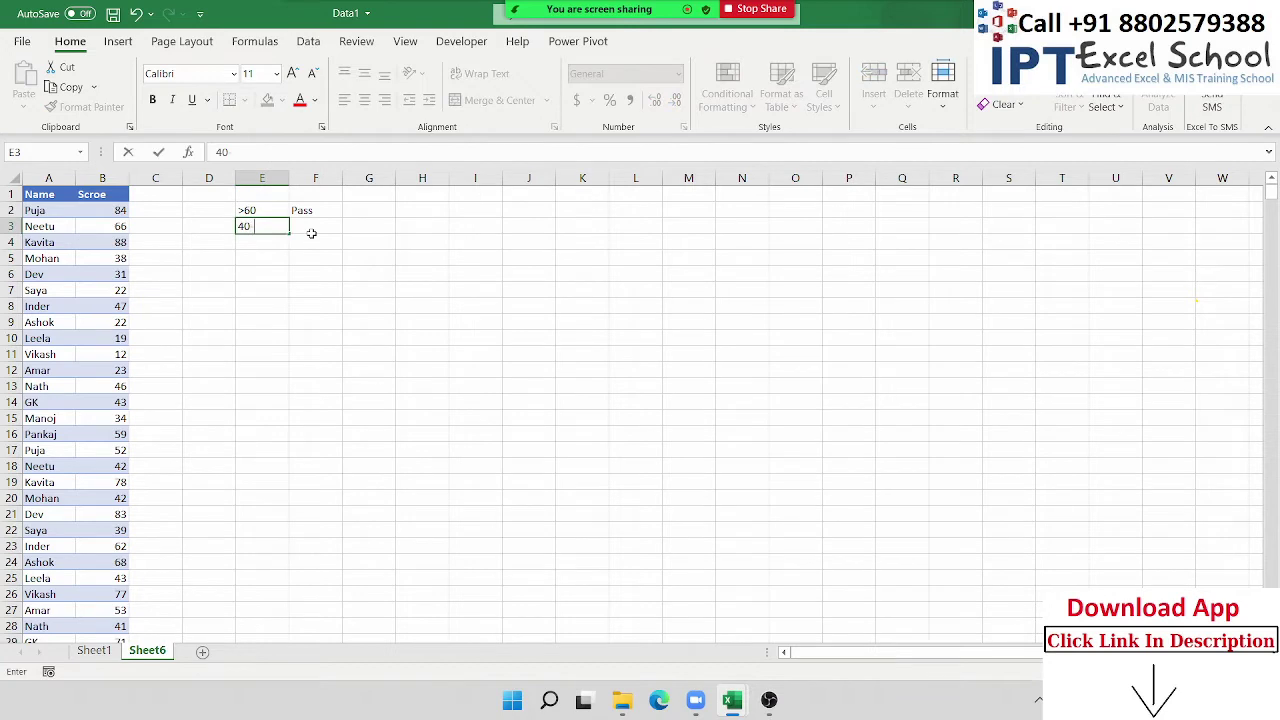
{"action": "type", "text": "60"}
{"action": "left_click", "coordinate": [311, 233]}
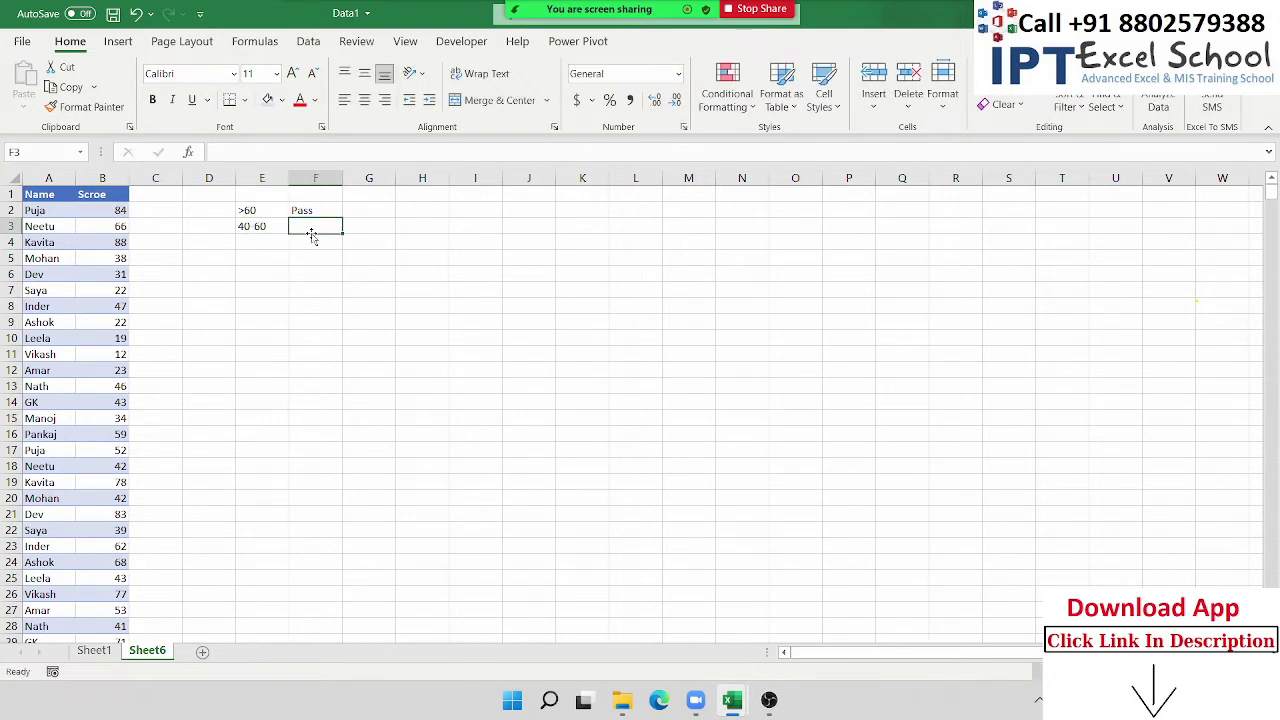
{"action": "type", "text": "Re"}
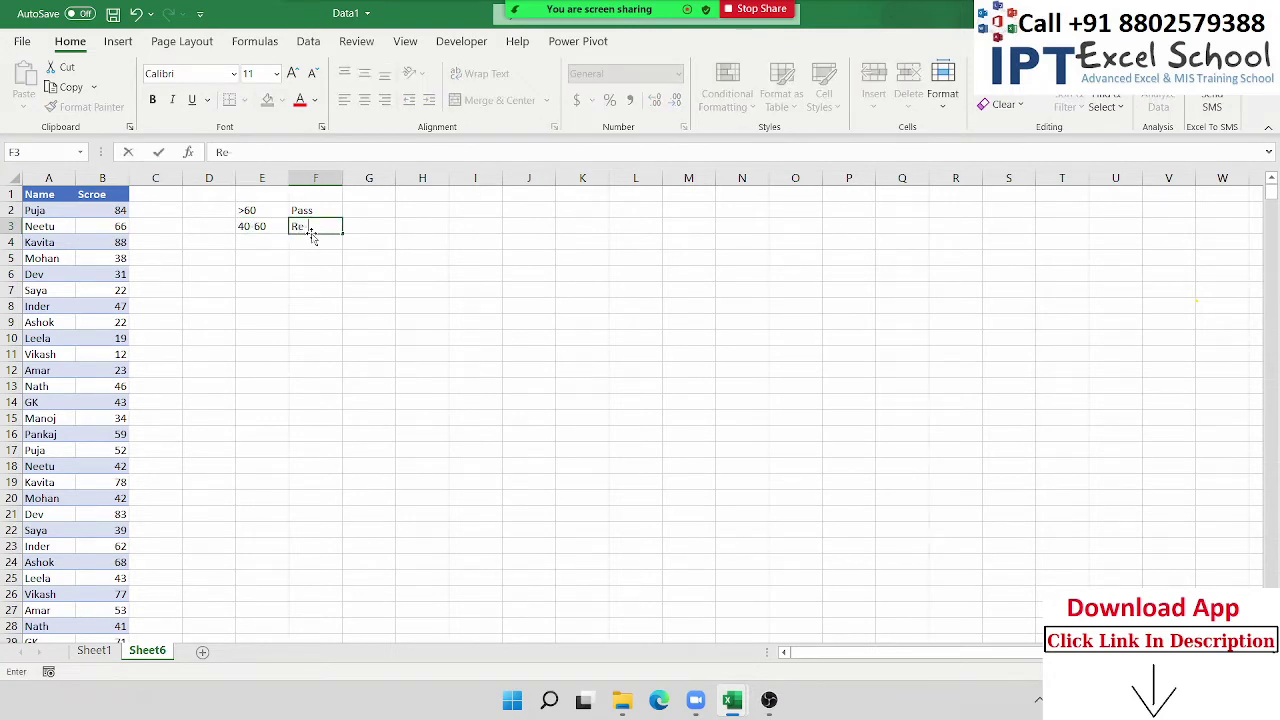
{"action": "type", "text": "-Test"}
{"action": "key", "text": "Return"}
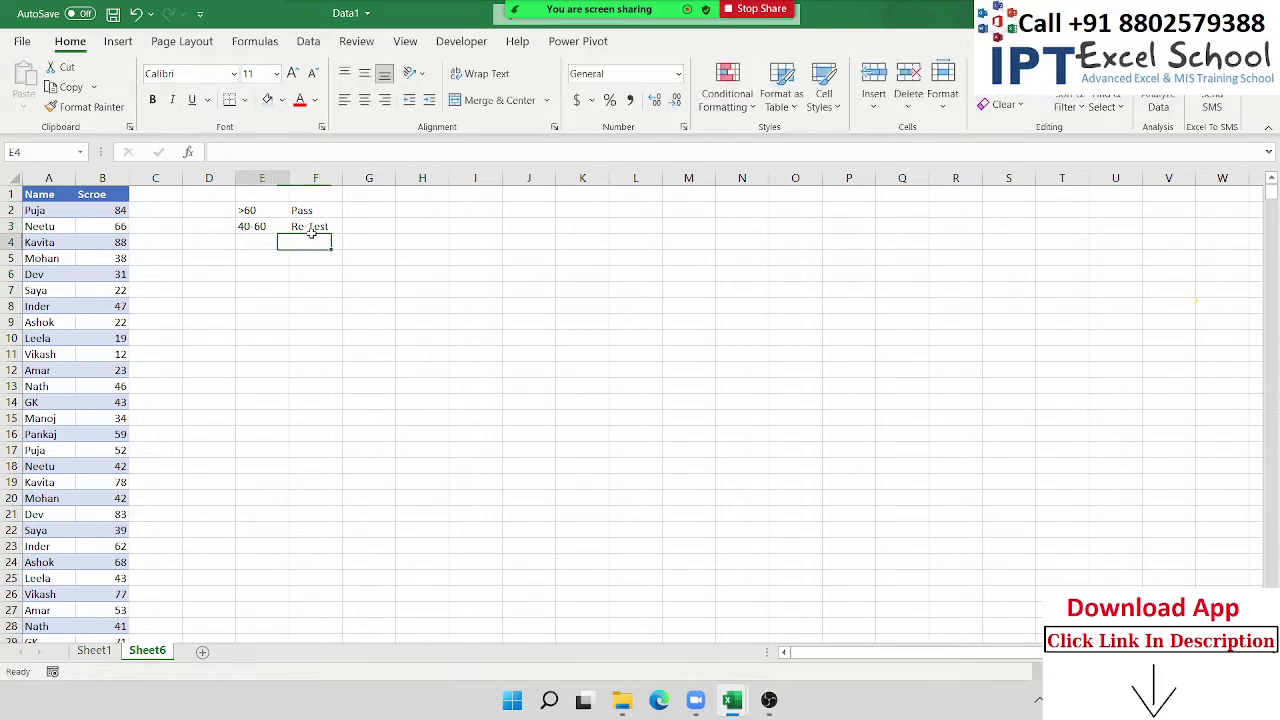
Add the third key row: <40 in E4 and Fail in F4.
{"action": "key", "text": "Left"}
{"action": "type", "text": "<"}
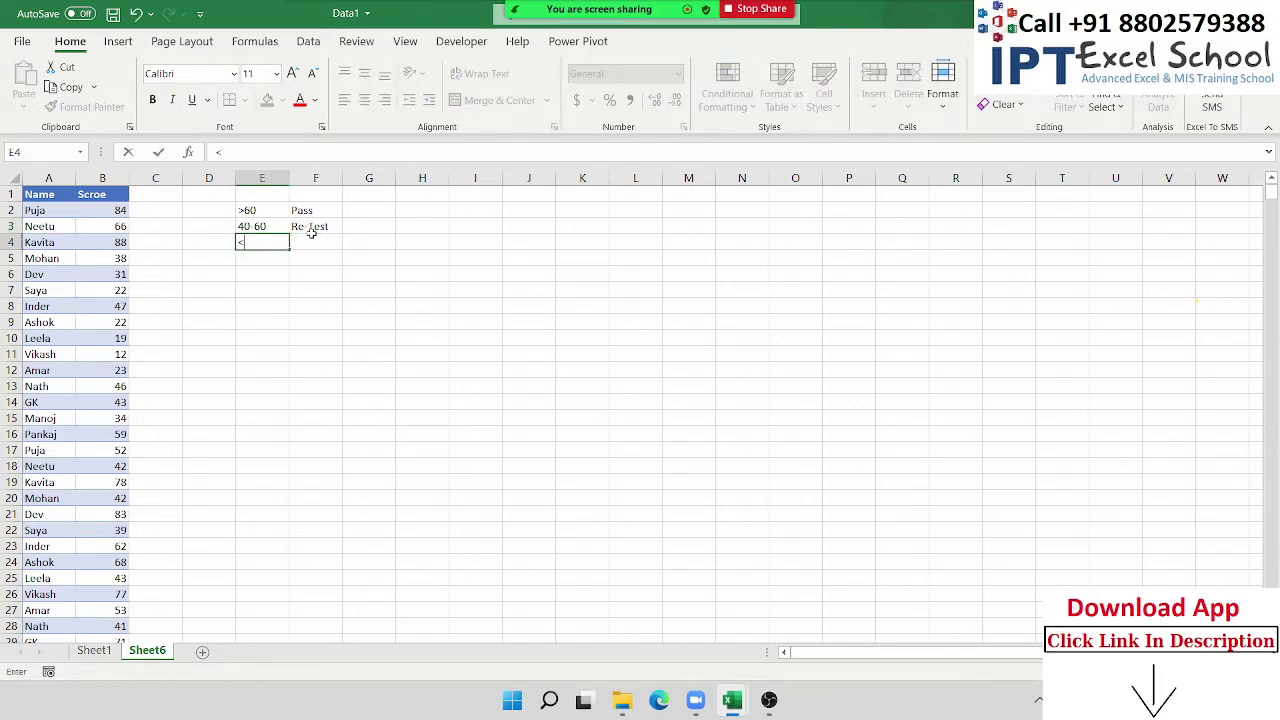
{"action": "type", "text": "40"}
{"action": "left_click", "coordinate": [313, 238]}
{"action": "type", "text": "Fa"}
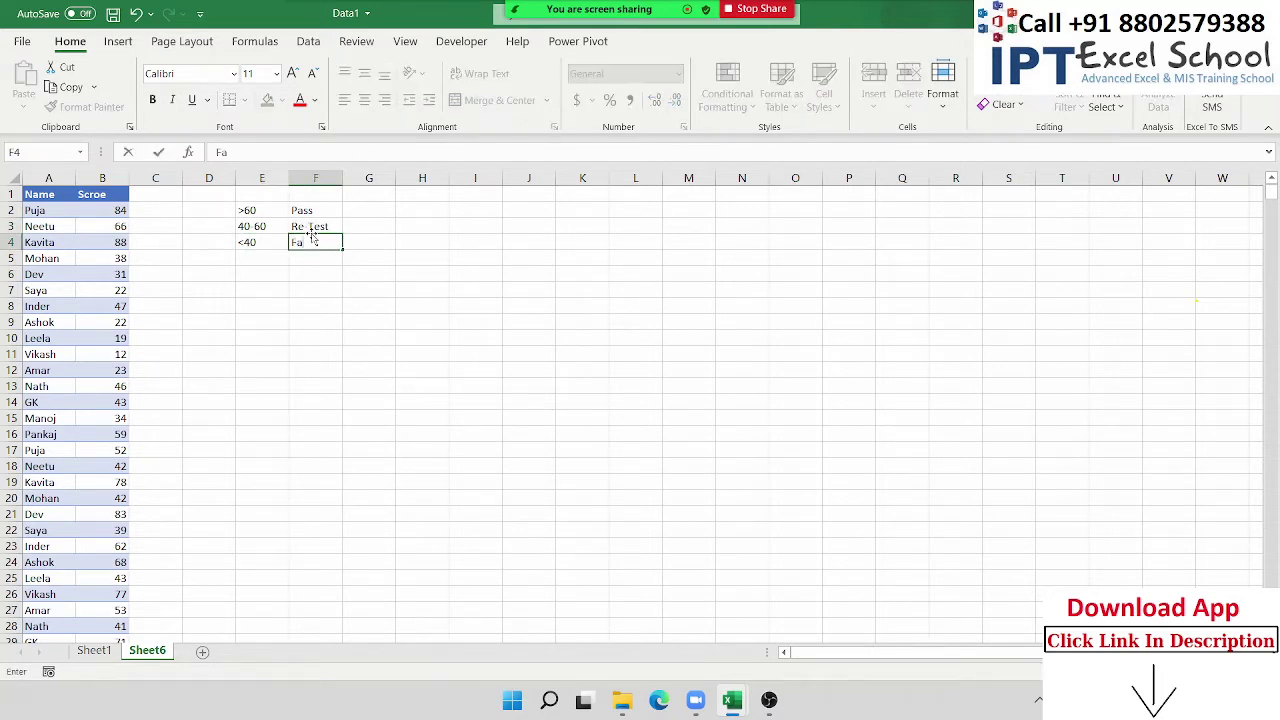
{"action": "type", "text": "i;"}
{"action": "key", "text": "BackSpace"}
{"action": "type", "text": "l"}
{"action": "key", "text": "Return"}
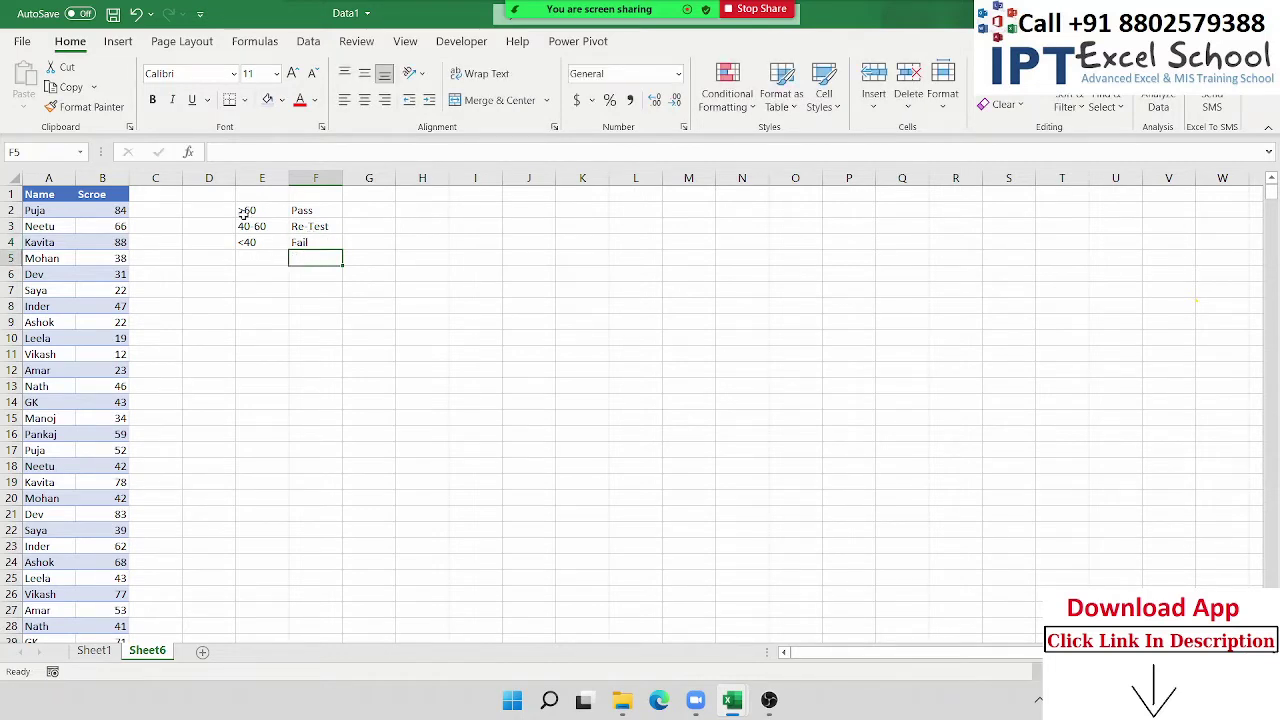
Check each key entry, then select and deselect the E2:F4 key.
{"action": "left_click", "coordinate": [247, 210]}
{"action": "left_click", "coordinate": [298, 210]}
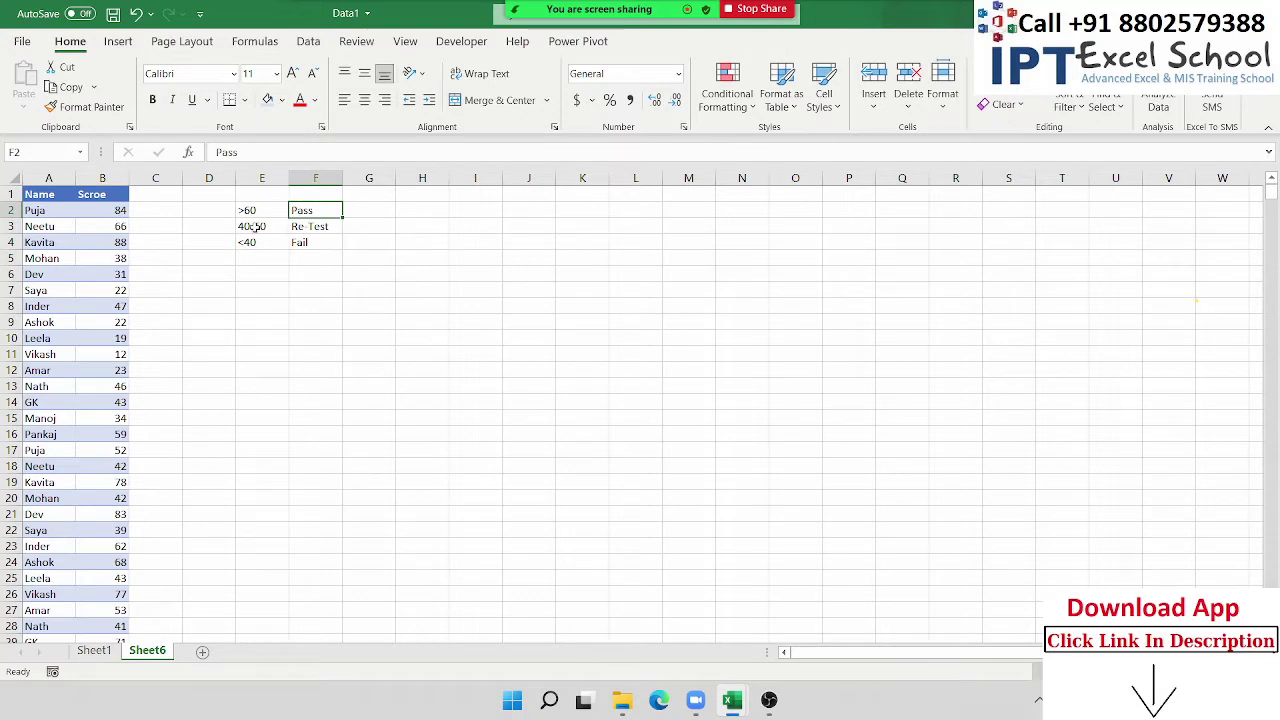
{"action": "left_click", "coordinate": [256, 226]}
{"action": "left_click", "coordinate": [313, 229]}
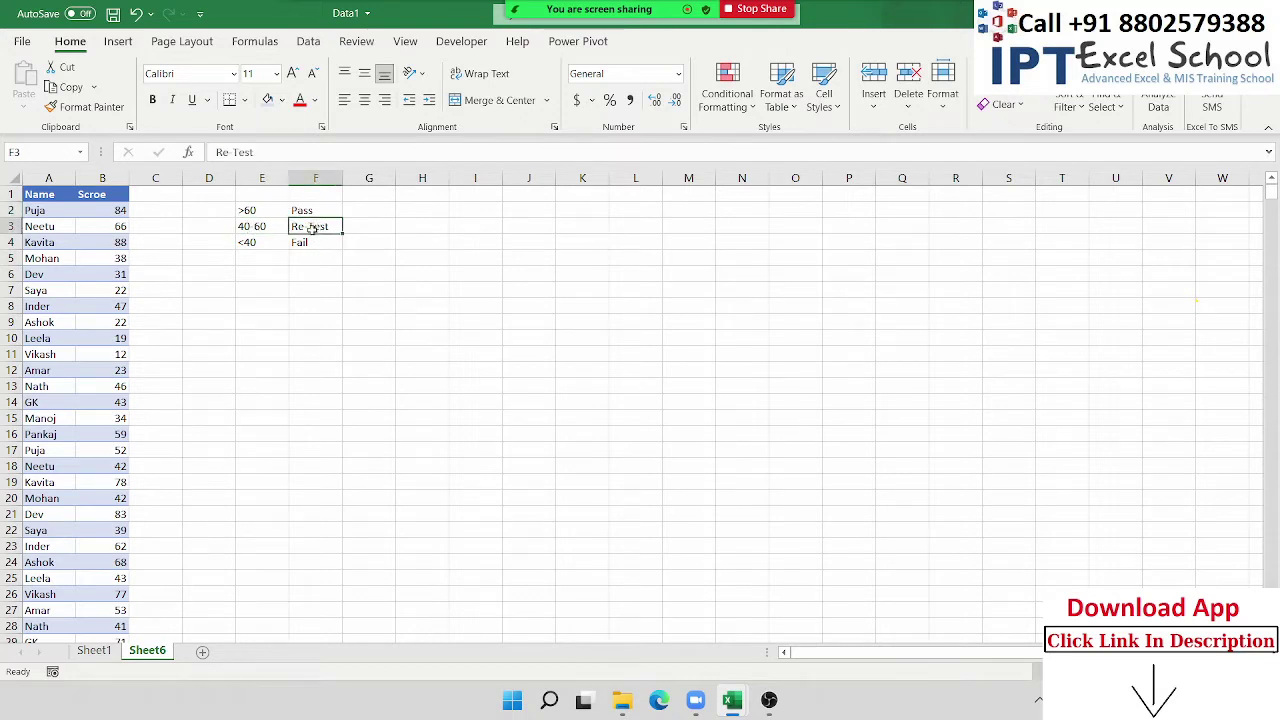
{"action": "left_click", "coordinate": [231, 243]}
{"action": "left_click", "coordinate": [270, 245]}
{"action": "left_click", "coordinate": [302, 244]}
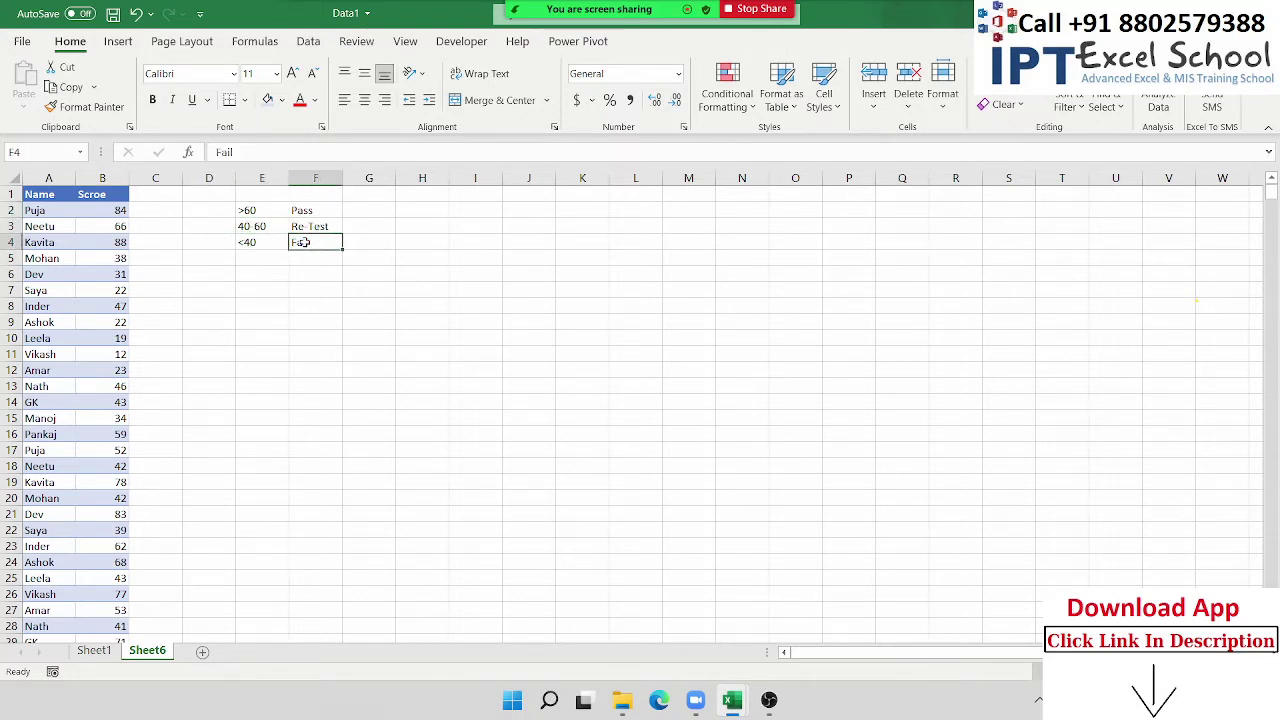
{"action": "left_click_drag", "start_coordinate": [313, 242], "coordinate": [248, 208]}
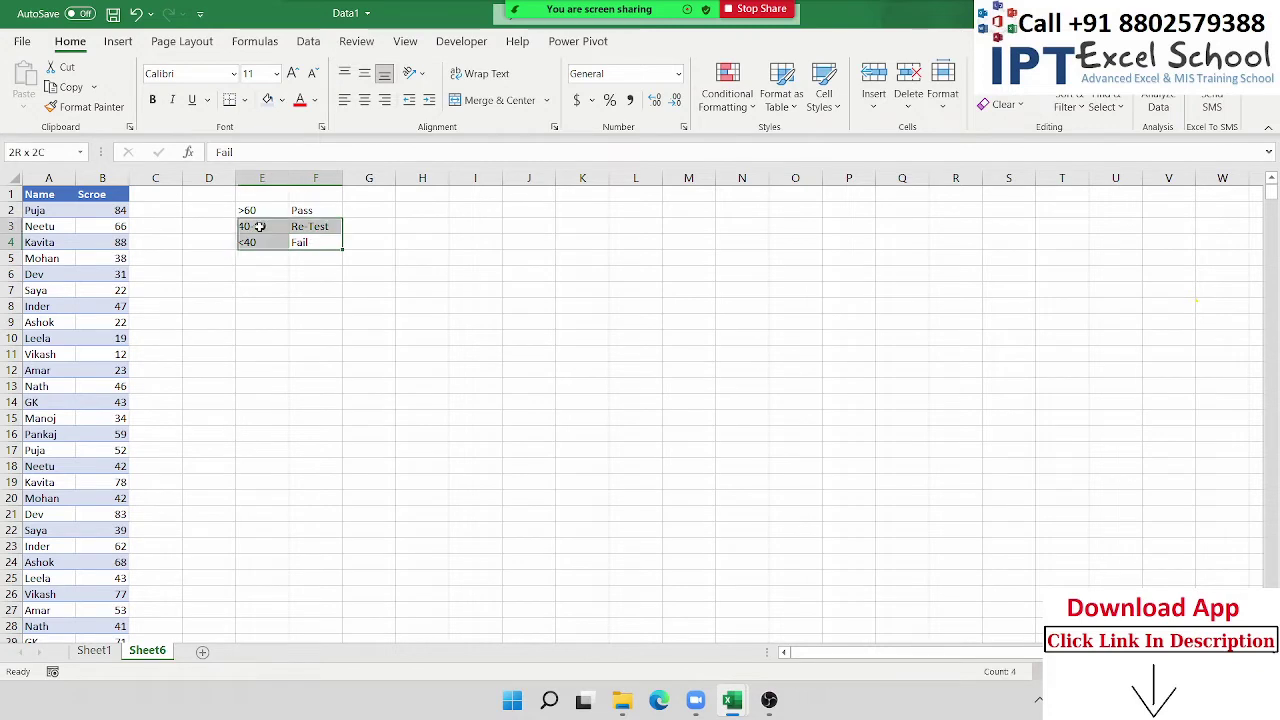
{"action": "left_click", "coordinate": [181, 209]}
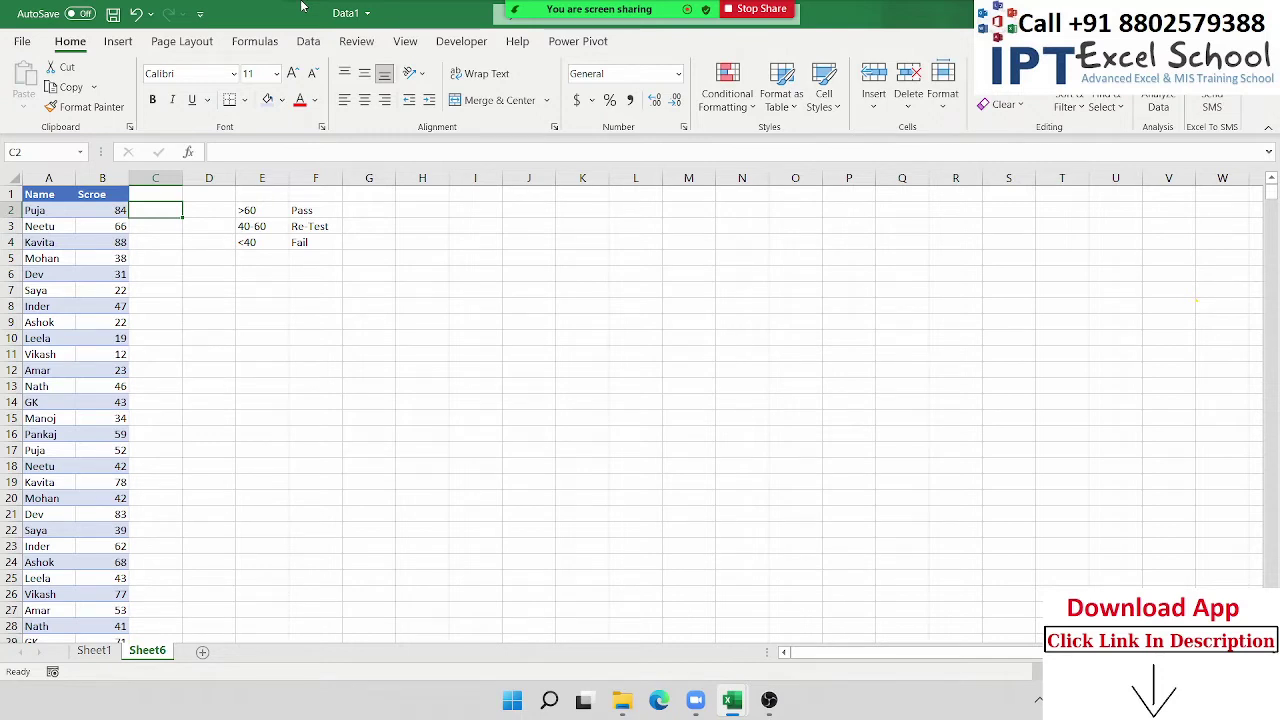
{"action": "left_click", "coordinate": [103, 176]}
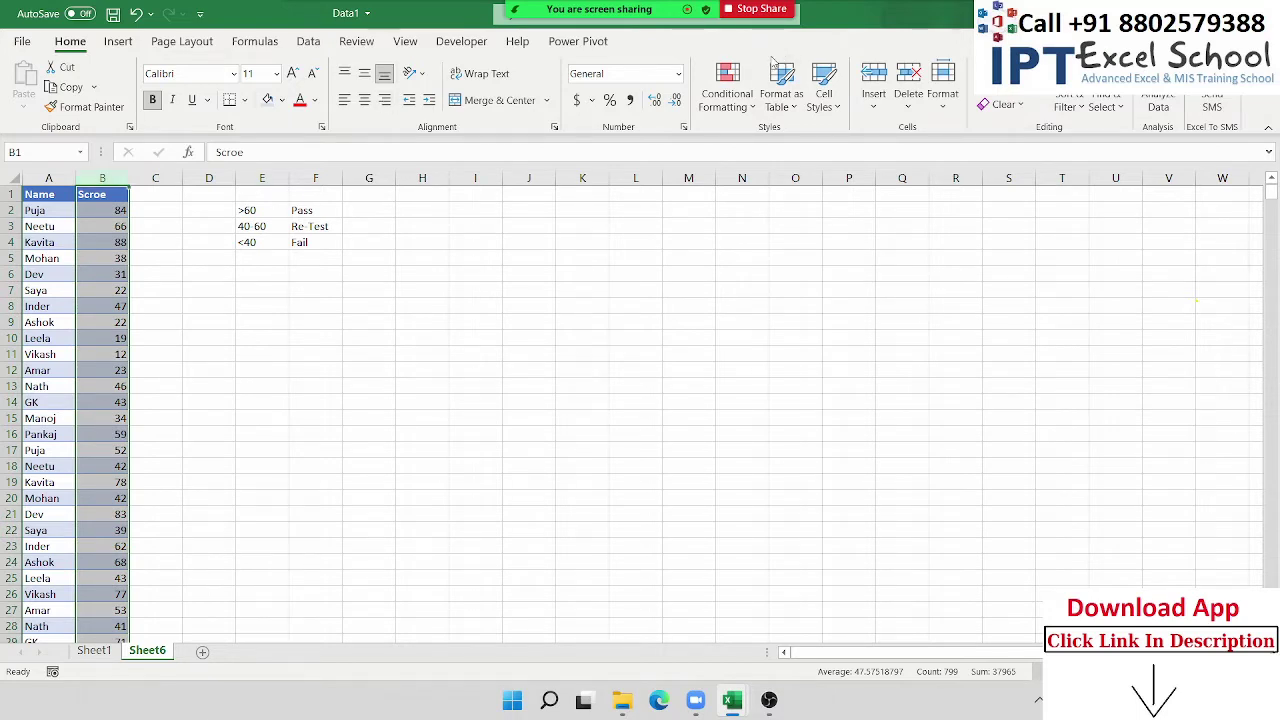
Give the Scroe column a tick, exclamation and cross icon set, then reopen Conditional Formatting.
{"action": "left_click", "coordinate": [727, 90]}
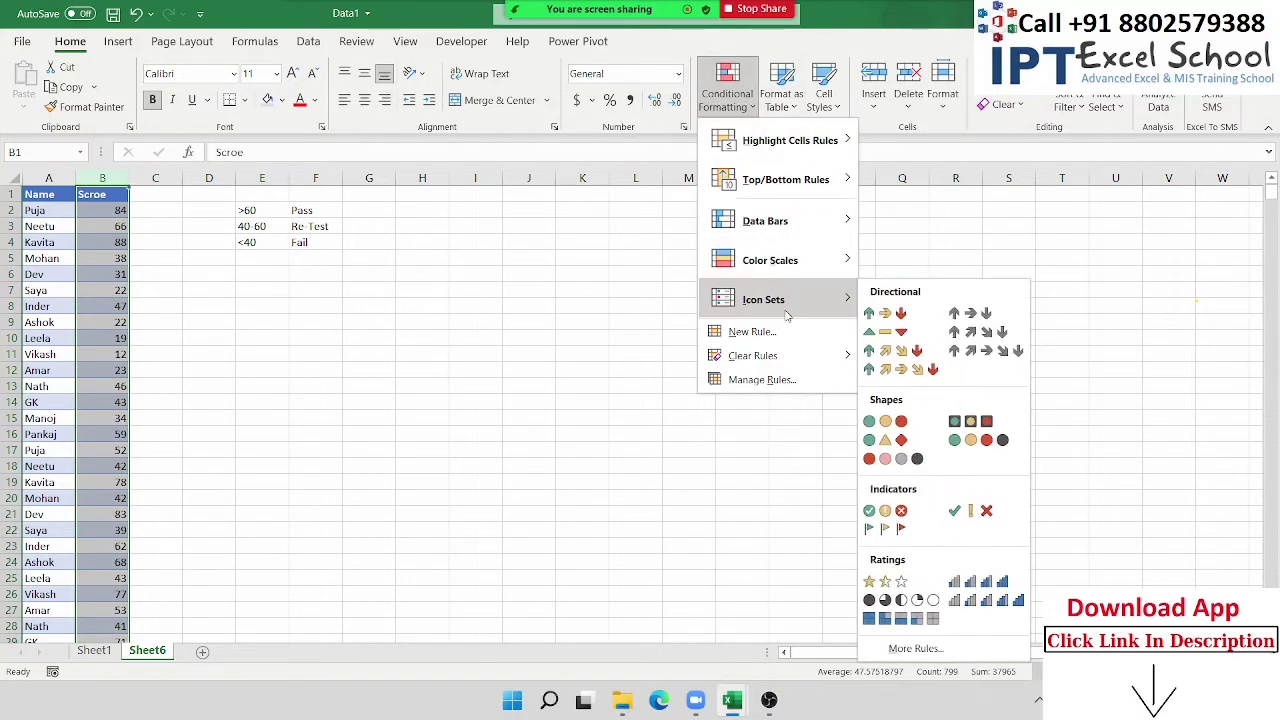
{"action": "mouse_move", "coordinate": [763, 299]}
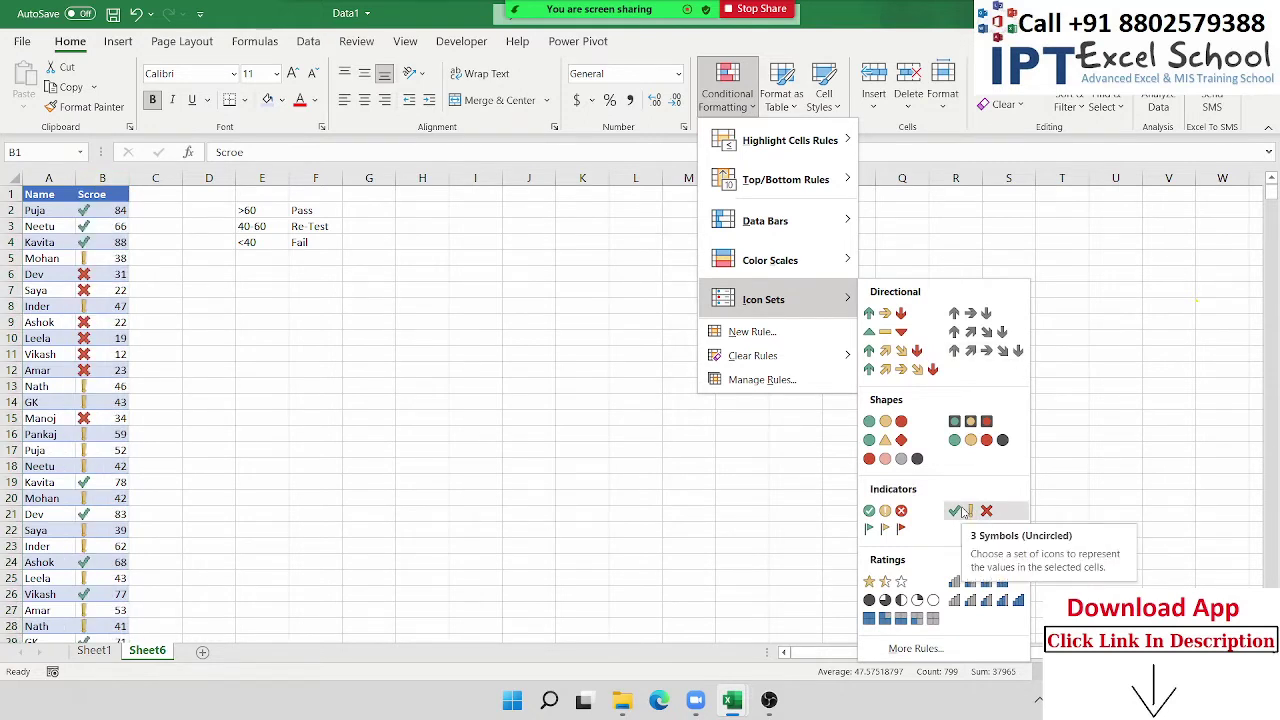
{"action": "left_click", "coordinate": [961, 510]}
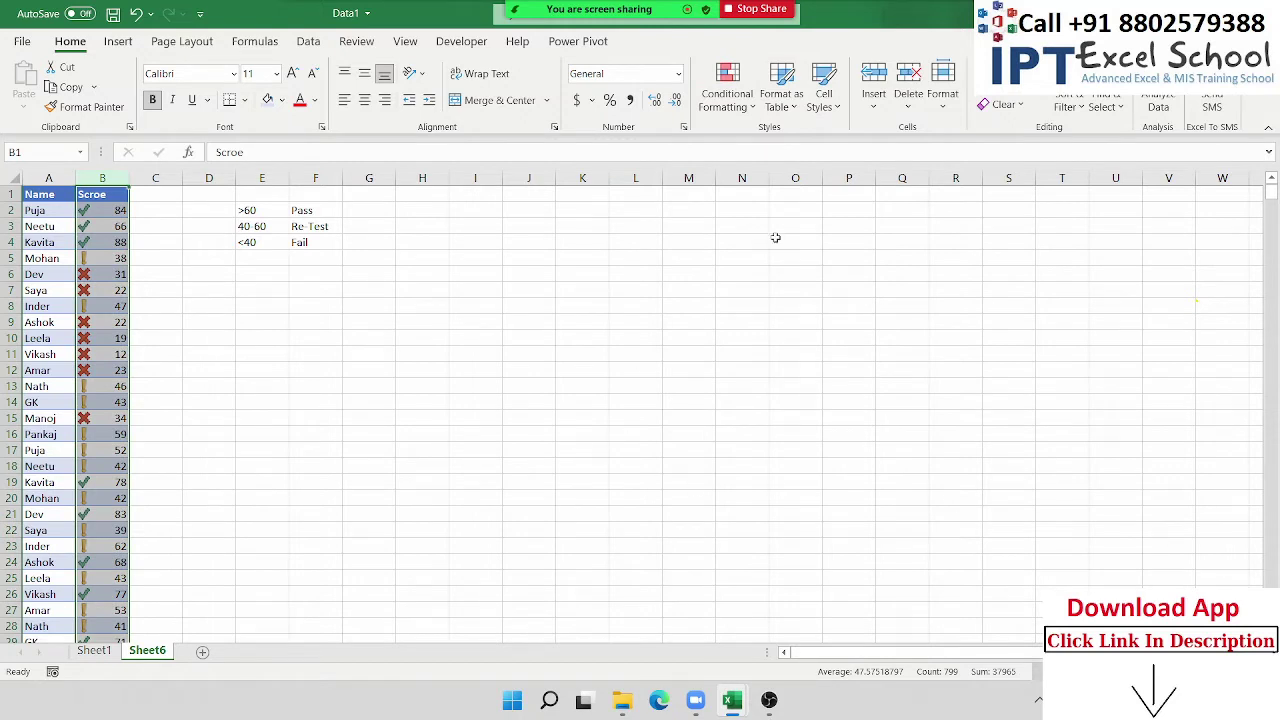
{"action": "left_click", "coordinate": [727, 95]}
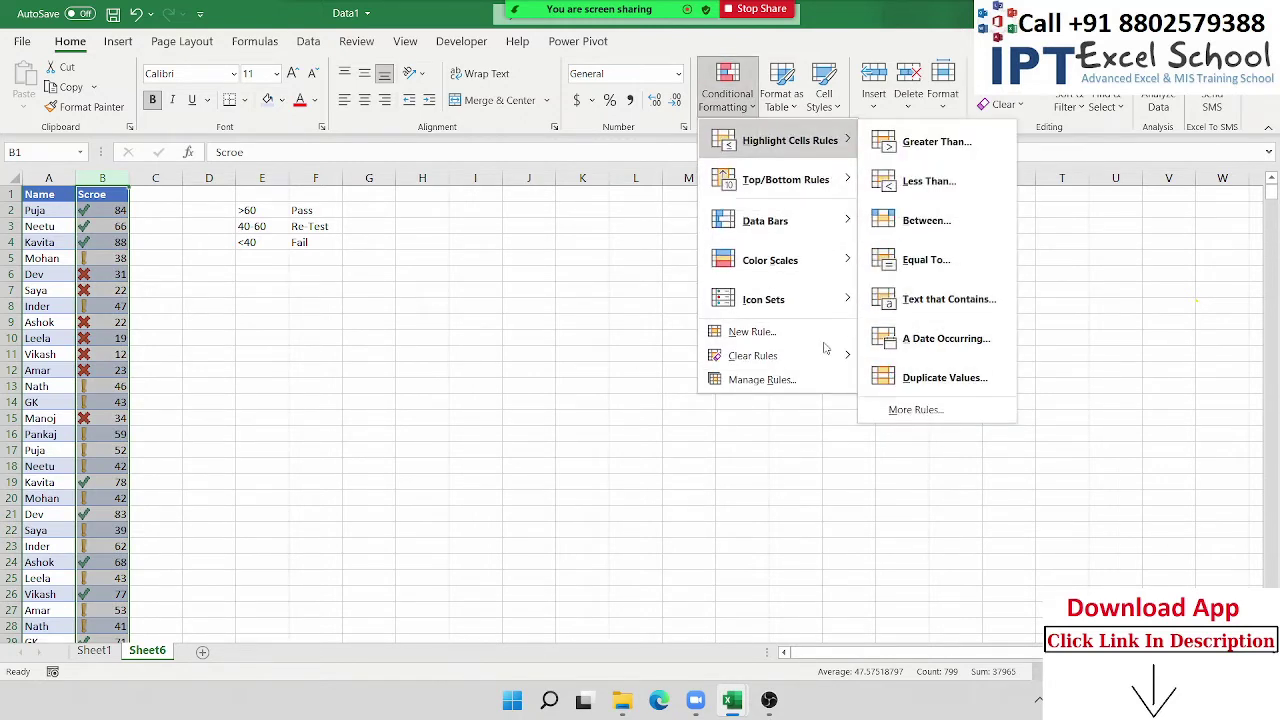
{"action": "mouse_move", "coordinate": [763, 299]}
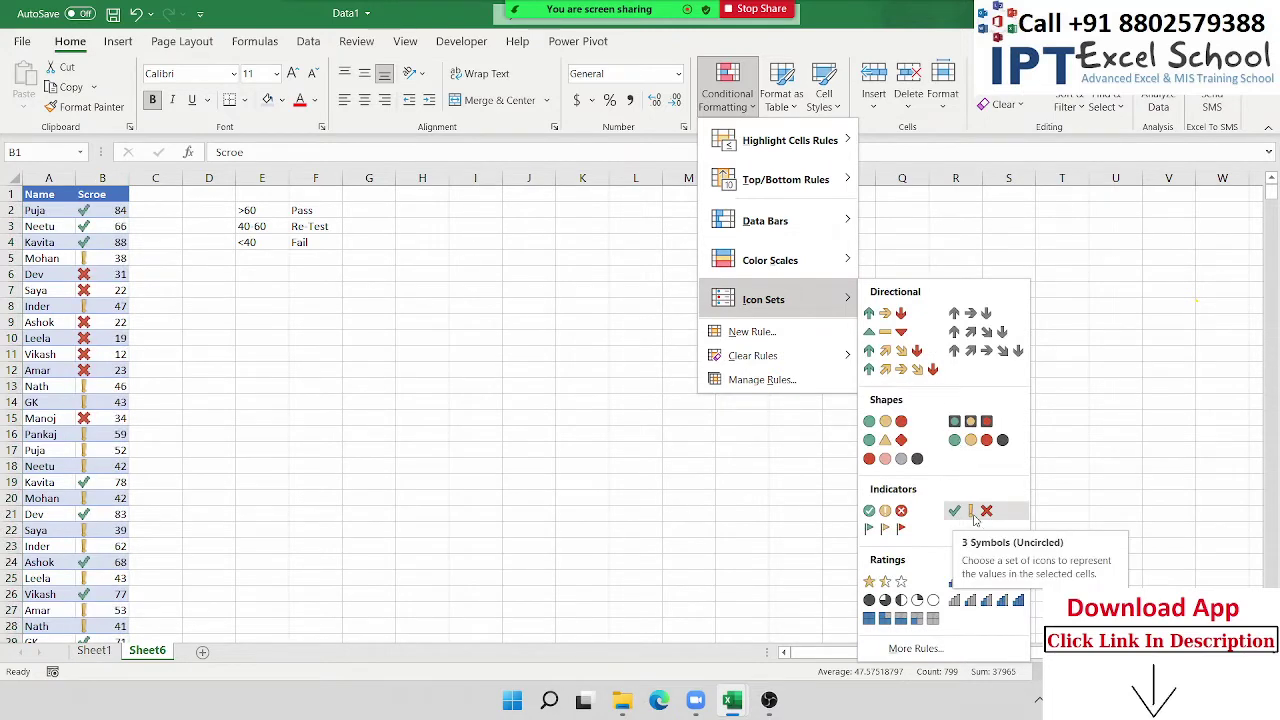
{"action": "left_click", "coordinate": [995, 519]}
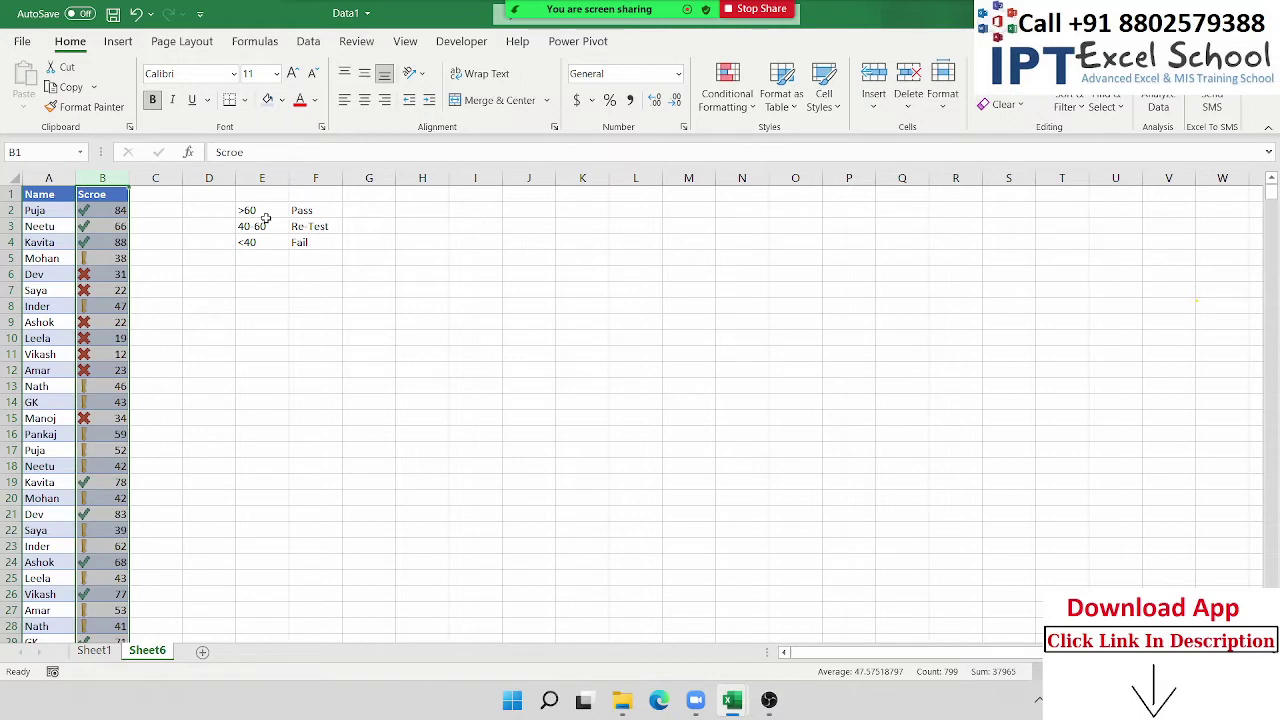
{"action": "left_click", "coordinate": [685, 129]}
{"action": "key", "text": "Escape"}
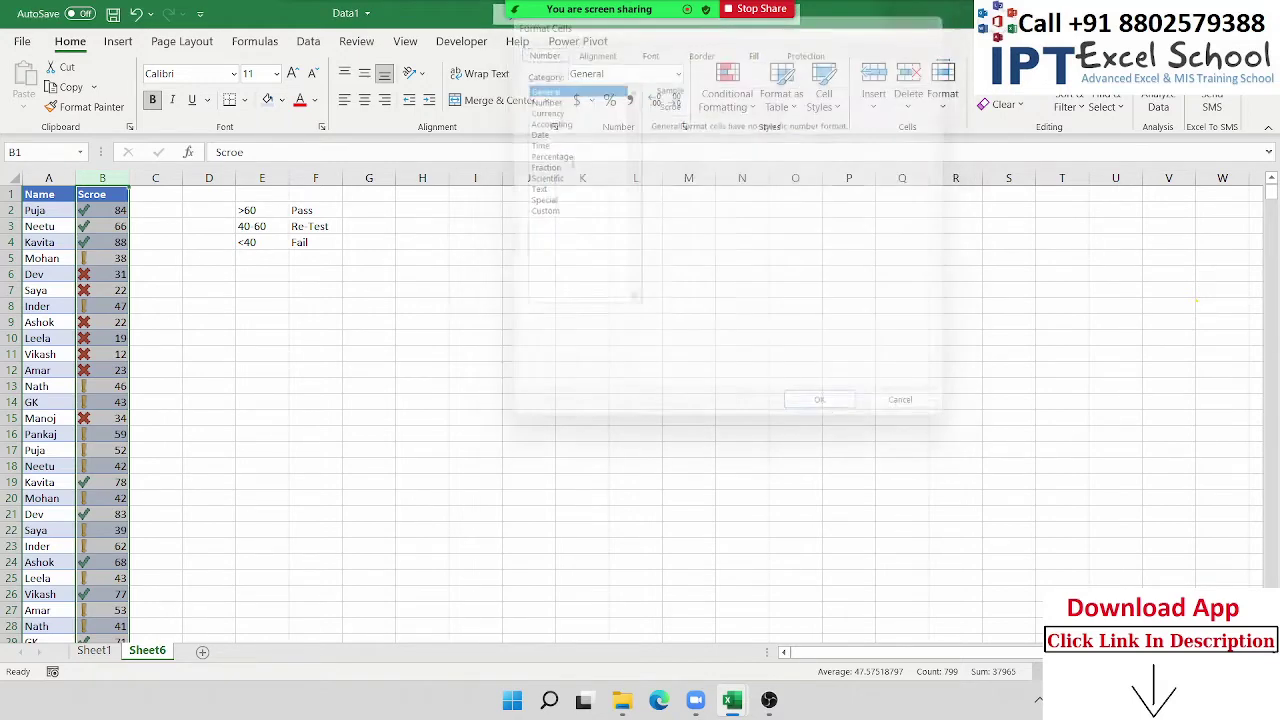
{"action": "left_click", "coordinate": [727, 95]}
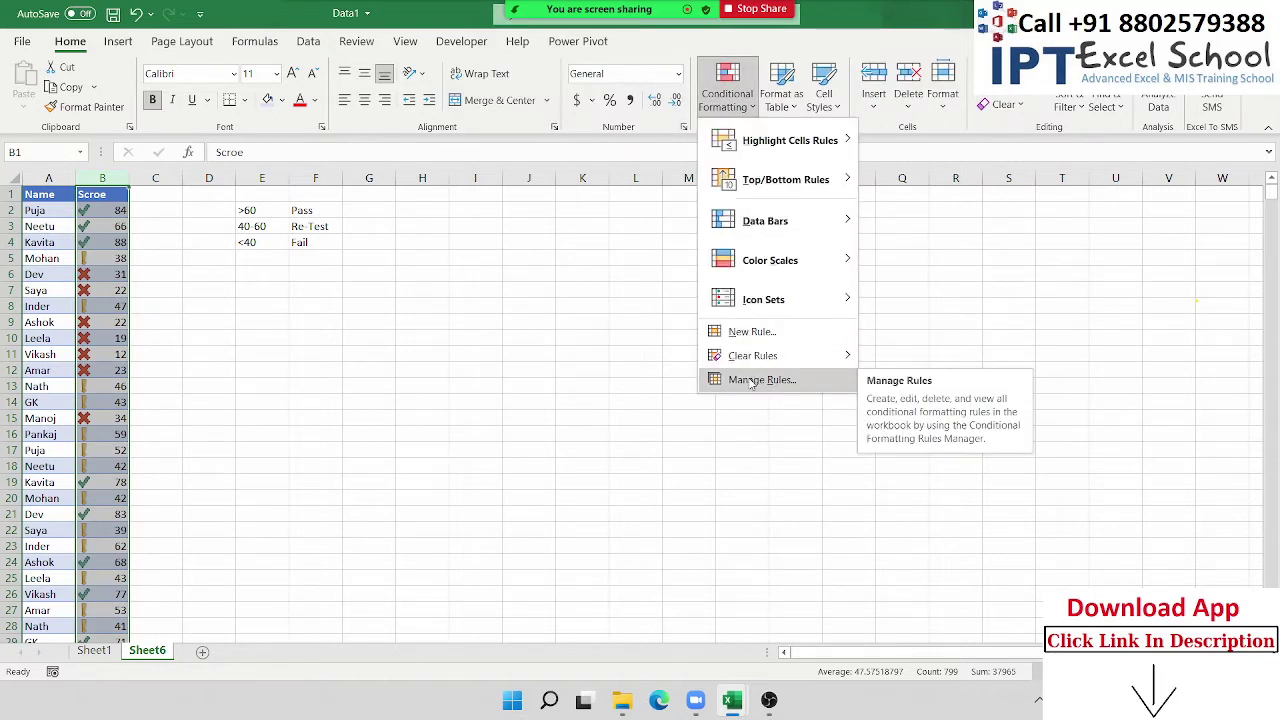
Edit the Scroe Icon Set rule, changing both threshold types to Number.
{"action": "left_click", "coordinate": [752, 380]}
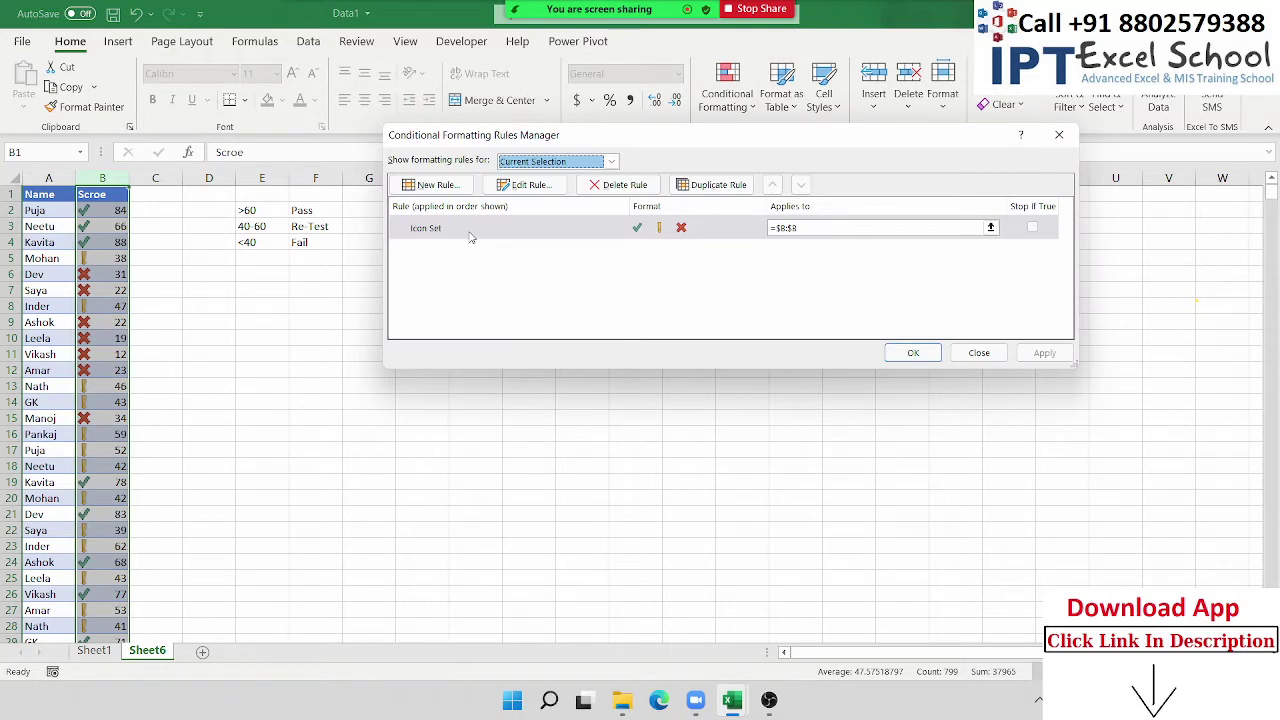
{"action": "double_click", "coordinate": [470, 232]}
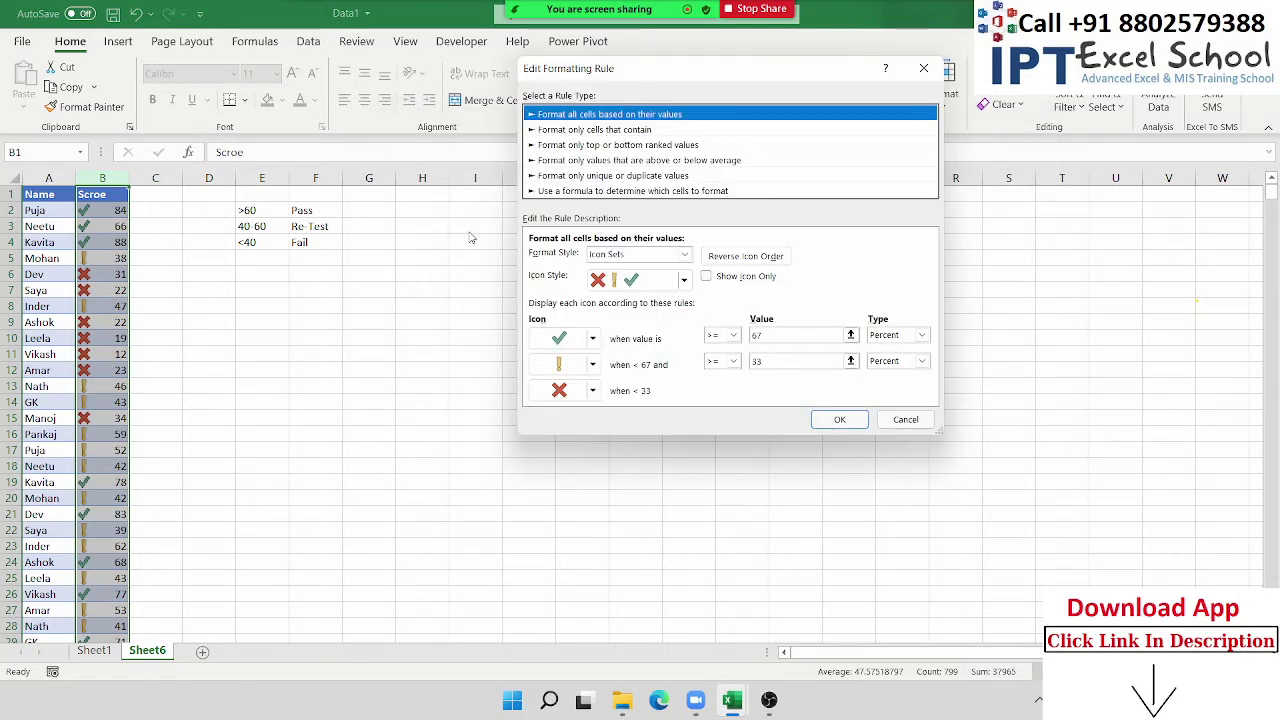
{"action": "left_click", "coordinate": [756, 335]}
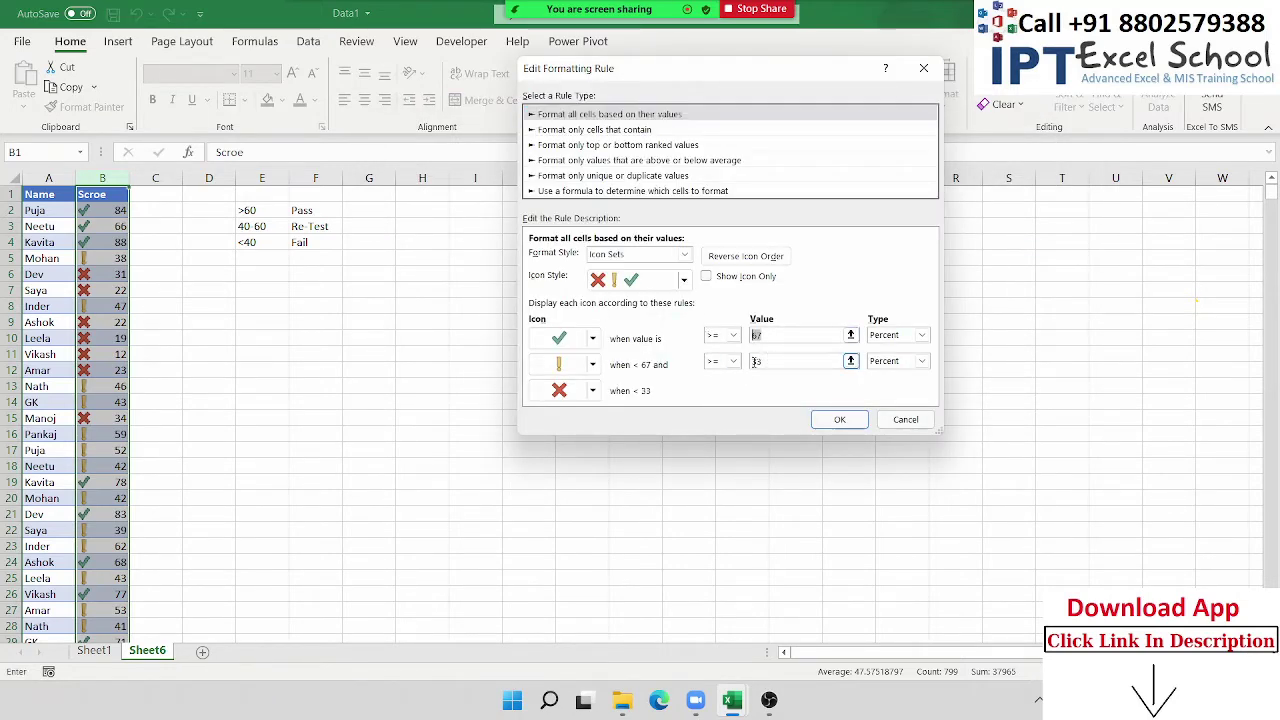
{"action": "left_click", "coordinate": [756, 361]}
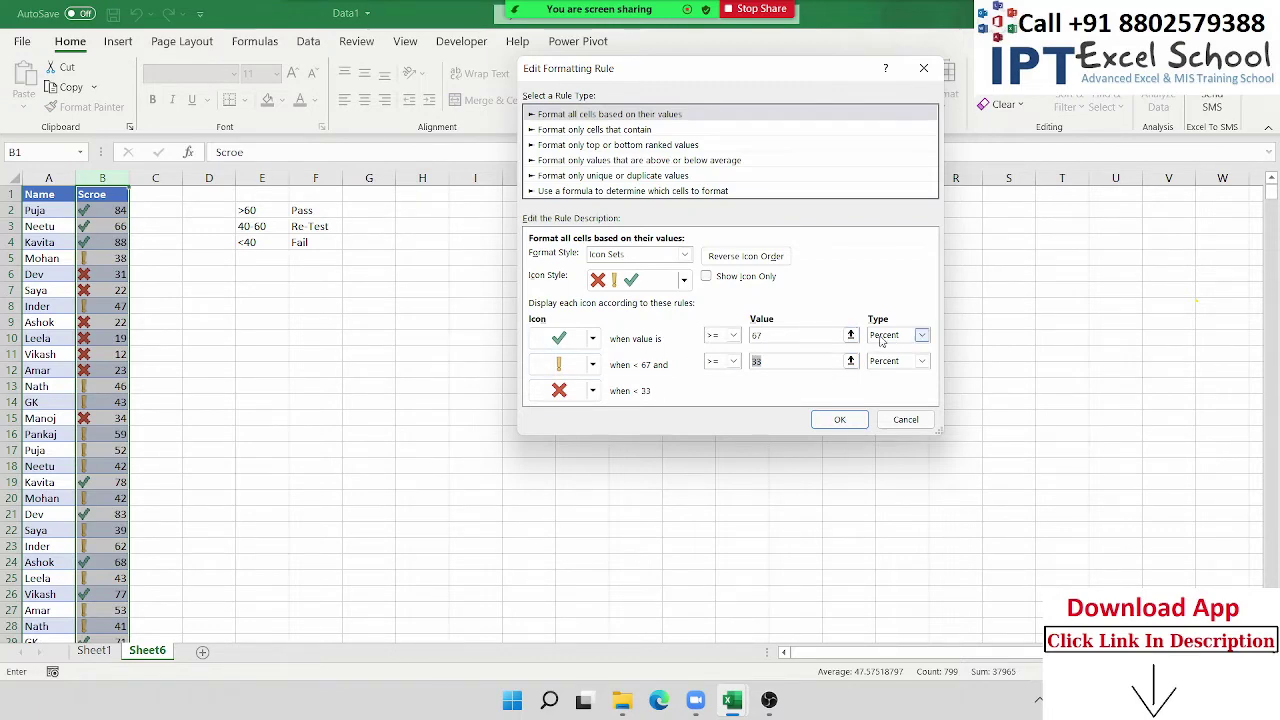
{"action": "left_click_drag", "start_coordinate": [808, 69], "coordinate": [704, 90]}
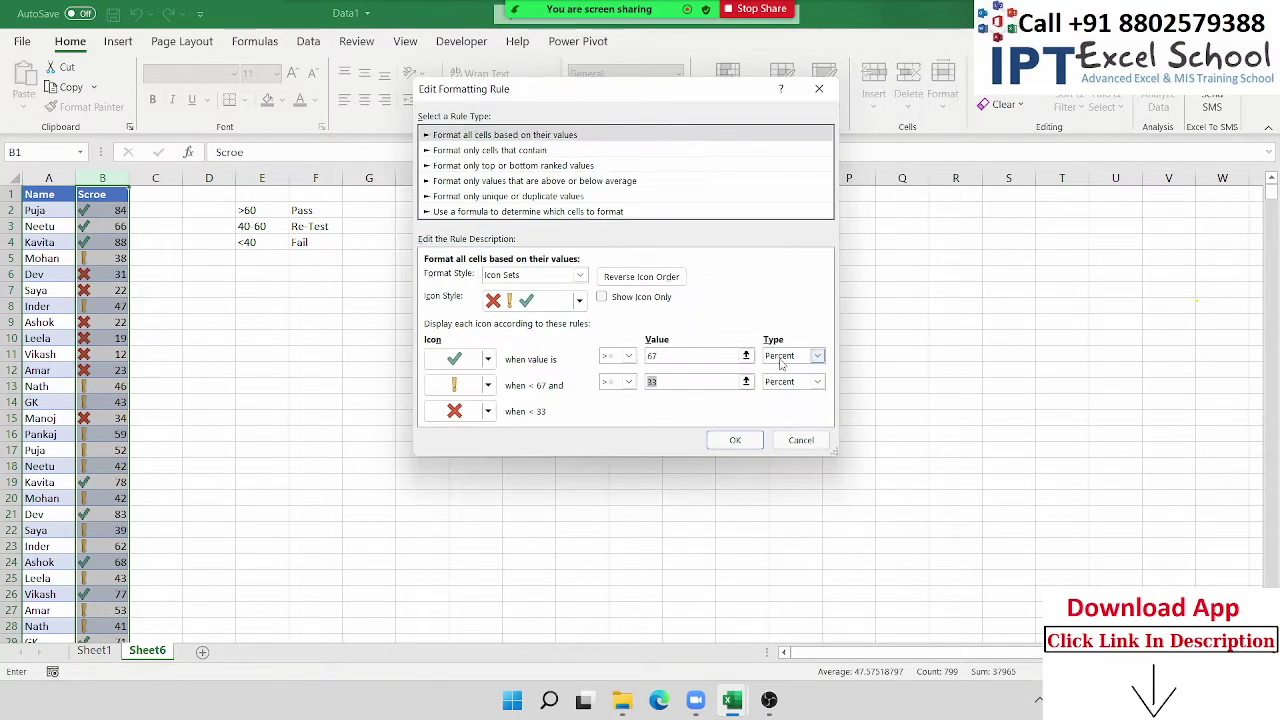
{"action": "left_click", "coordinate": [781, 362]}
{"action": "left_click", "coordinate": [781, 370]}
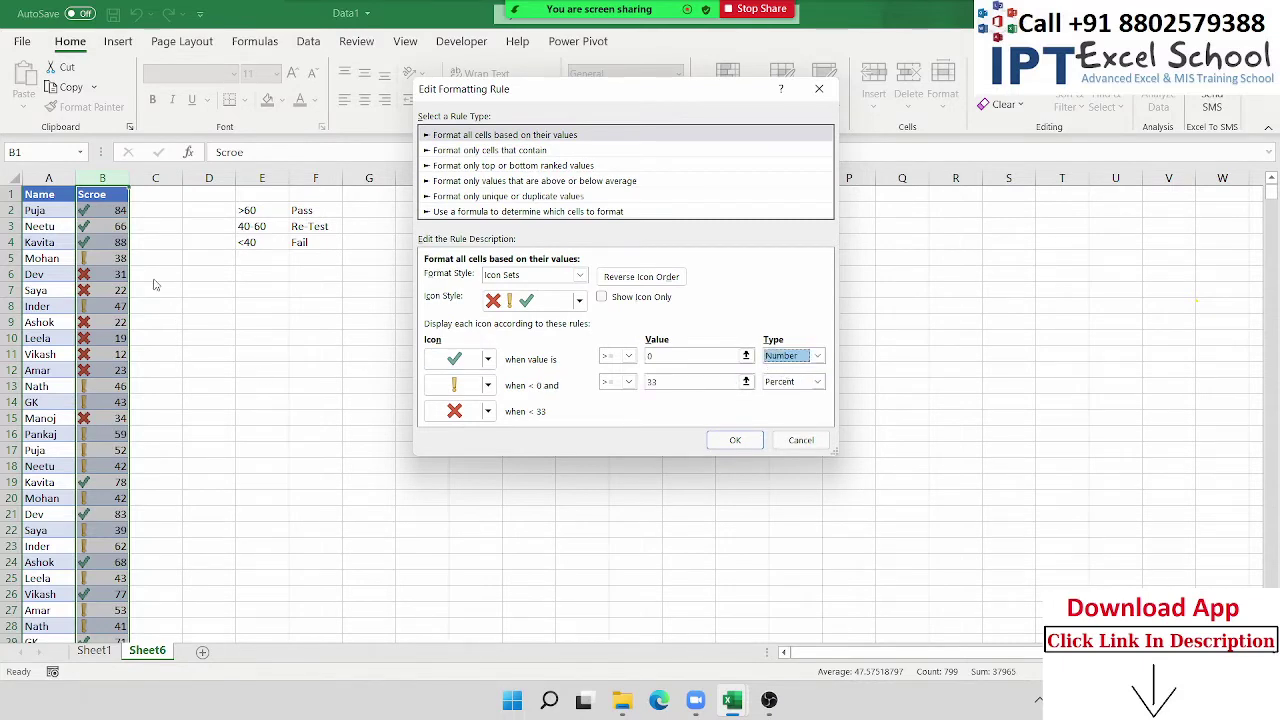
{"action": "left_click", "coordinate": [790, 381]}
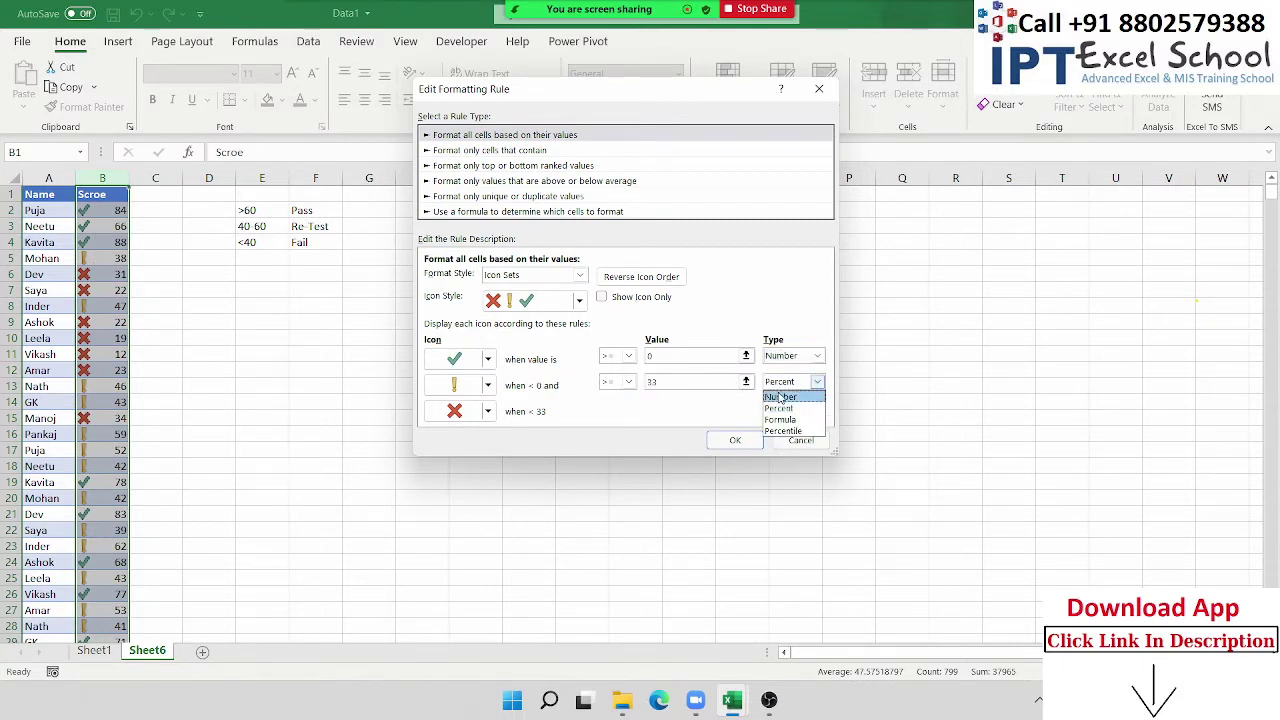
{"action": "left_click", "coordinate": [780, 394]}
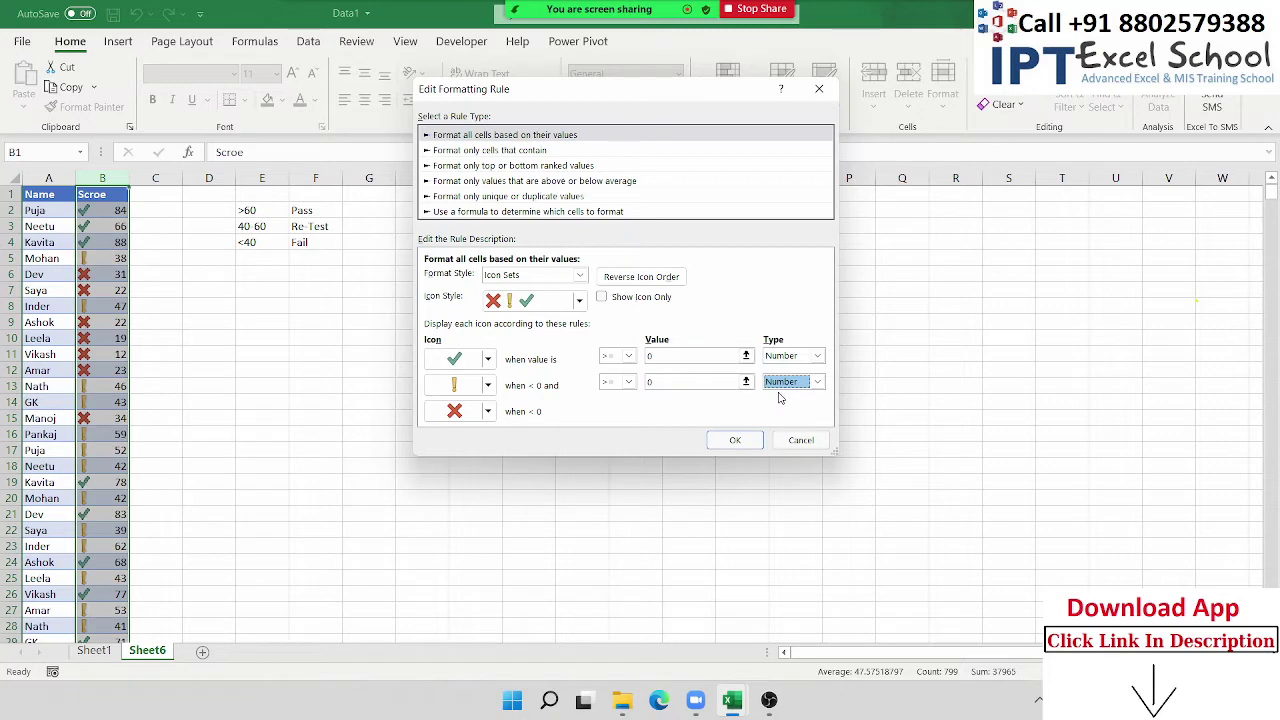
Set the icon thresholds to 60 and 40 and apply the rule.
{"action": "left_click", "coordinate": [655, 356]}
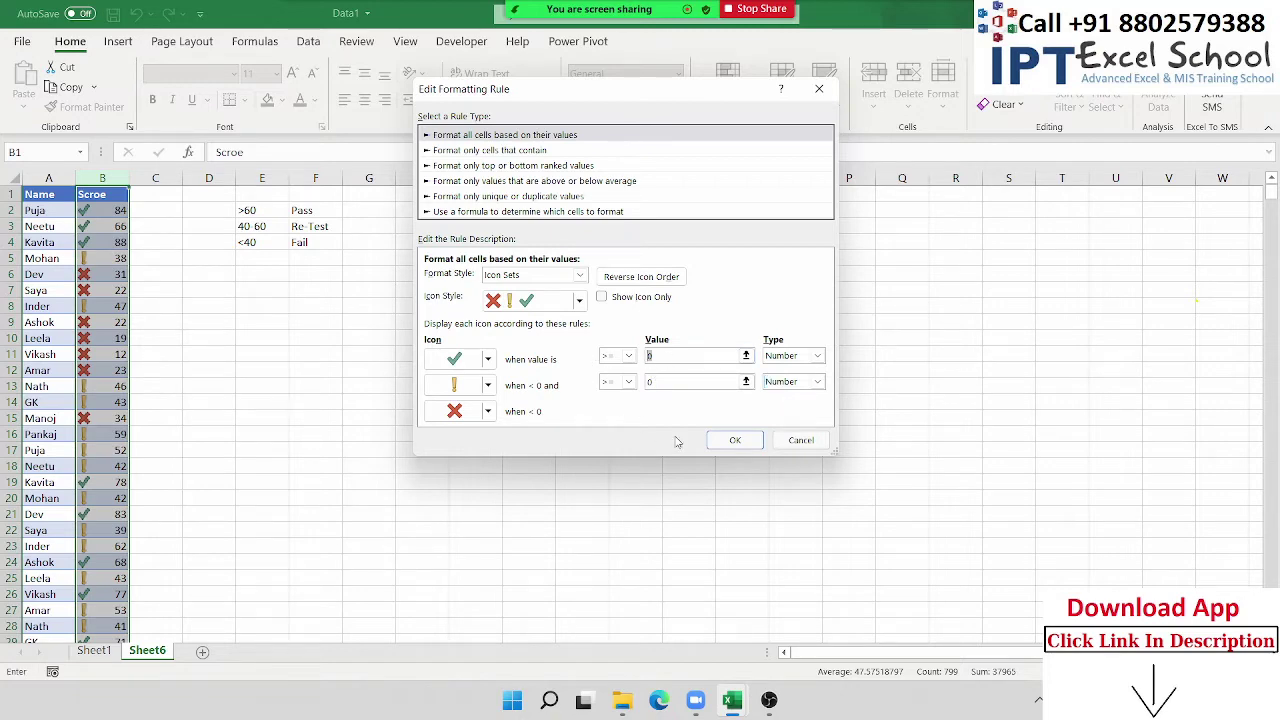
{"action": "type", "text": "60"}
{"action": "left_click", "coordinate": [656, 385]}
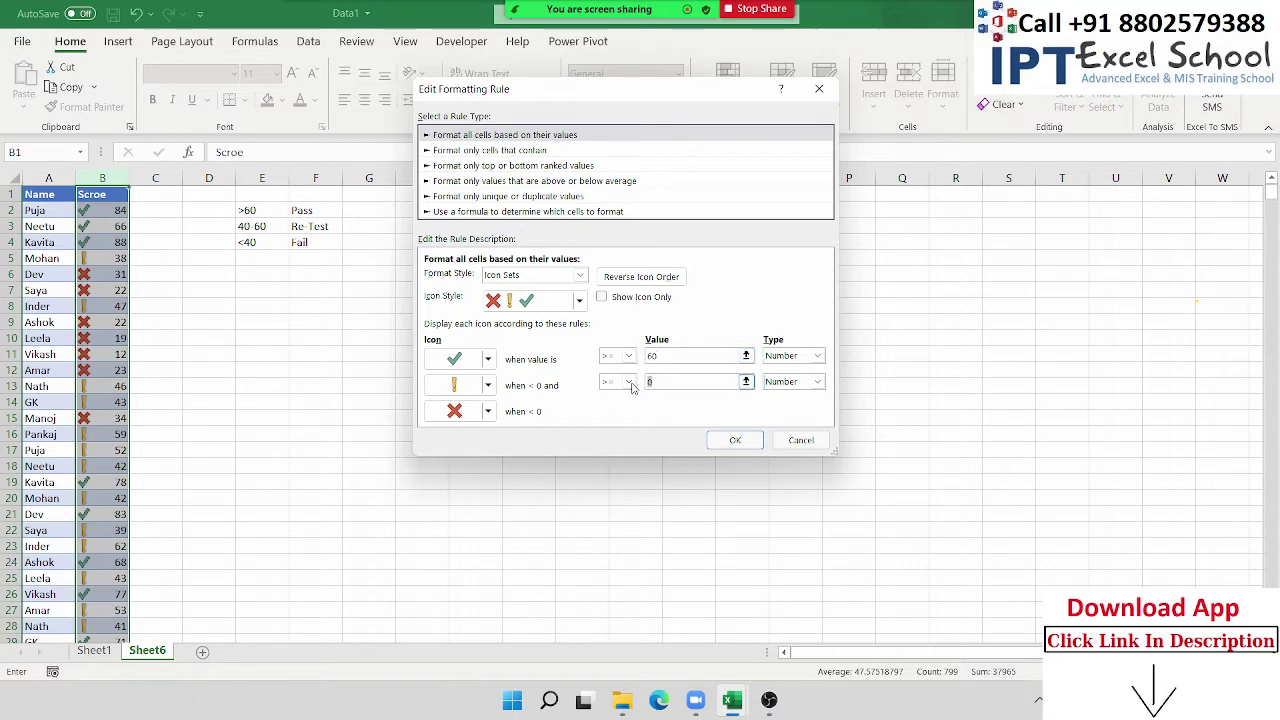
{"action": "type", "text": "40"}
{"action": "key", "text": "Tab"}
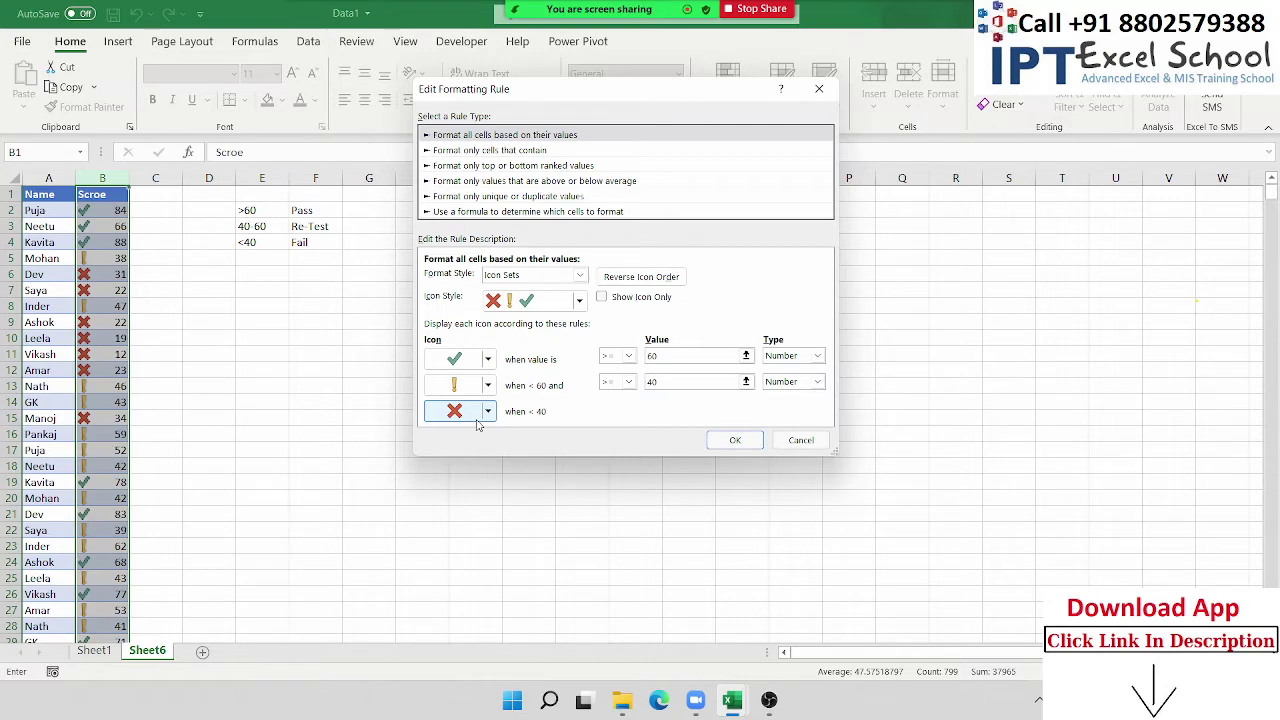
{"action": "left_click", "coordinate": [743, 447]}
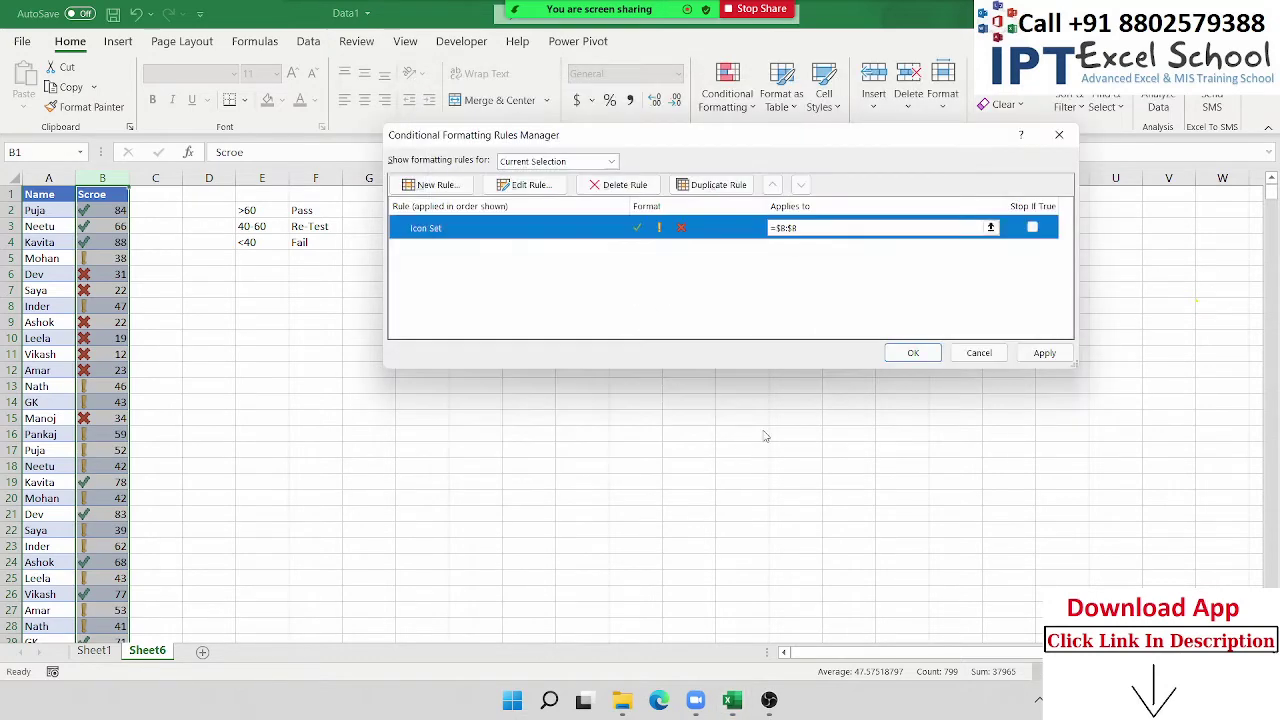
{"action": "left_click", "coordinate": [1044, 353]}
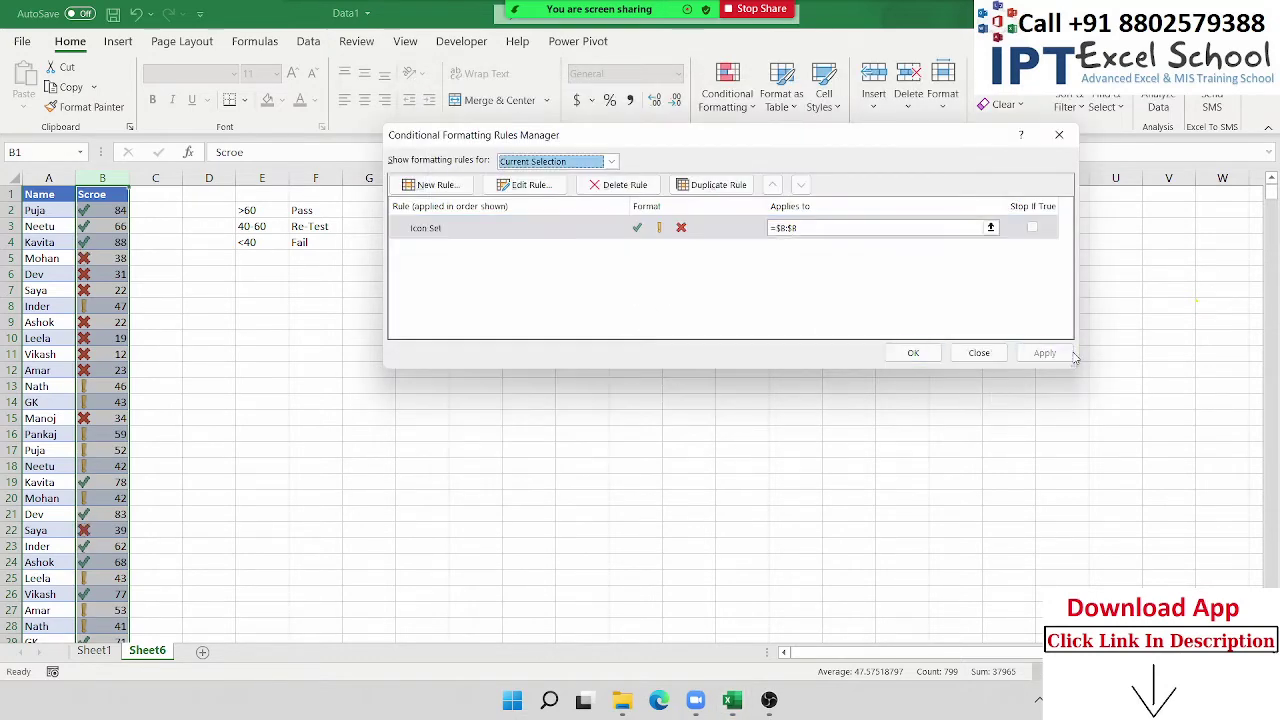
{"action": "left_click", "coordinate": [913, 353]}
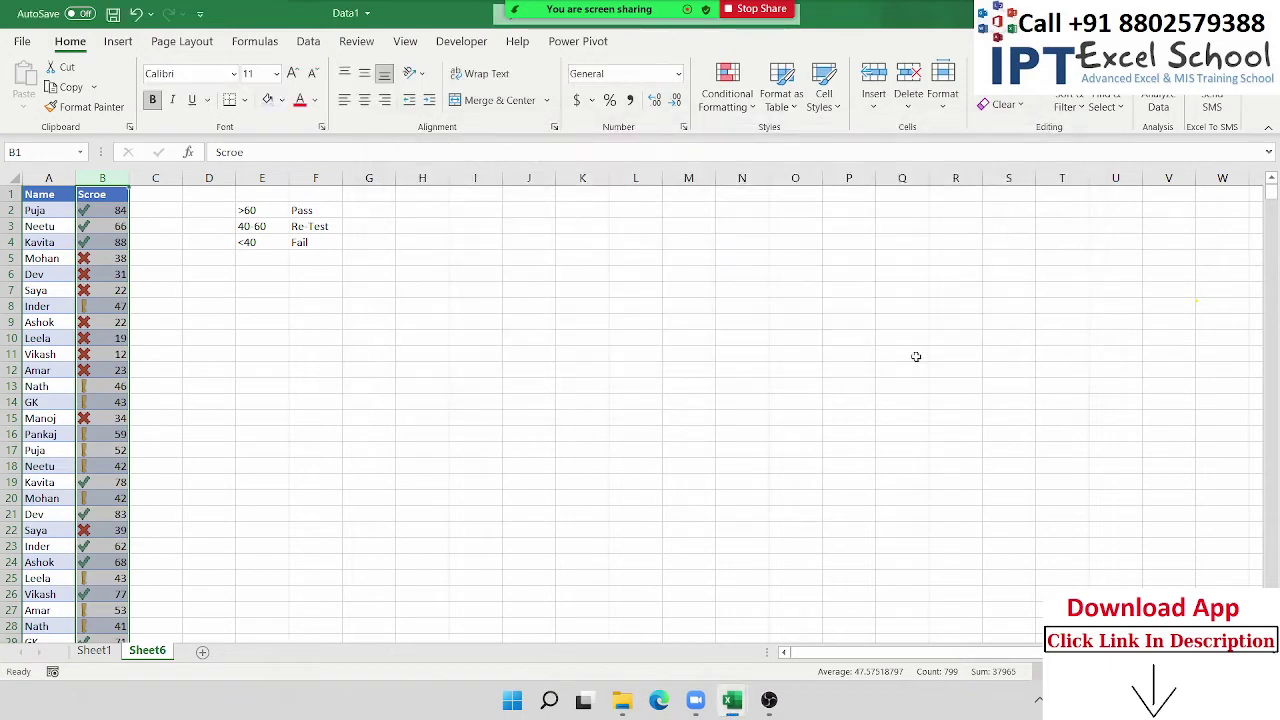
Enter 3 in cell D2 beside Pass.
{"action": "left_click", "coordinate": [212, 208]}
{"action": "type", "text": "3"}
{"action": "key", "text": "Return"}
Enter 2 in D3 and 1 in D4 beside Re-Test and Fail.
{"action": "type", "text": "2"}
{"action": "key", "text": "Return"}
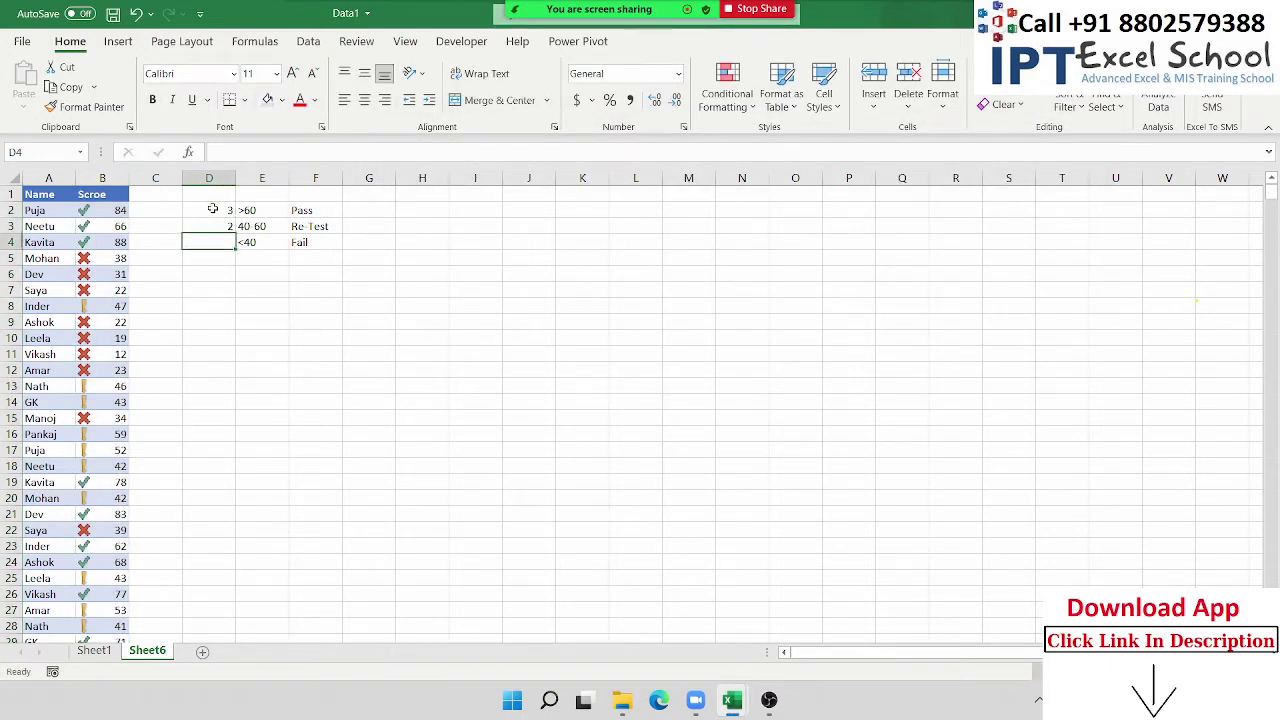
{"action": "type", "text": "1"}
{"action": "left_click", "coordinate": [253, 333]}
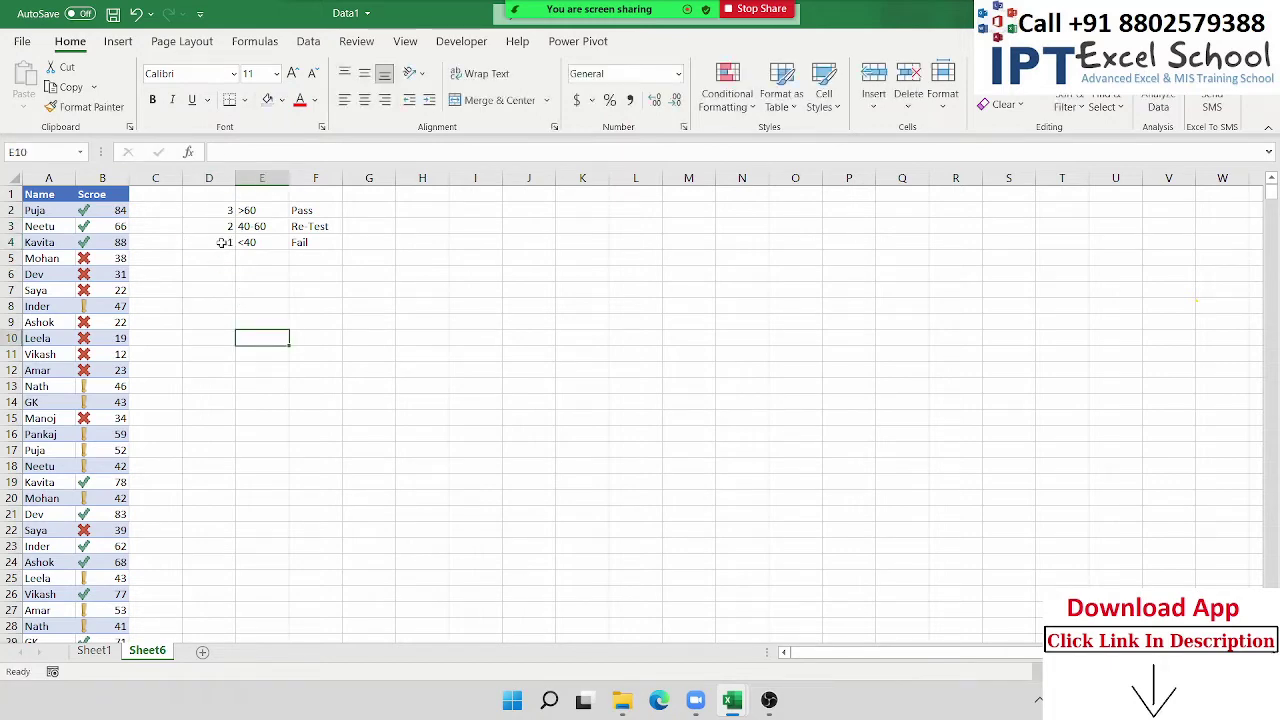
Apply the 3 Symbols (Uncircled) icon set to D2:D4.
{"action": "left_click_drag", "start_coordinate": [223, 242], "coordinate": [222, 210]}
{"action": "left_click", "coordinate": [727, 92]}
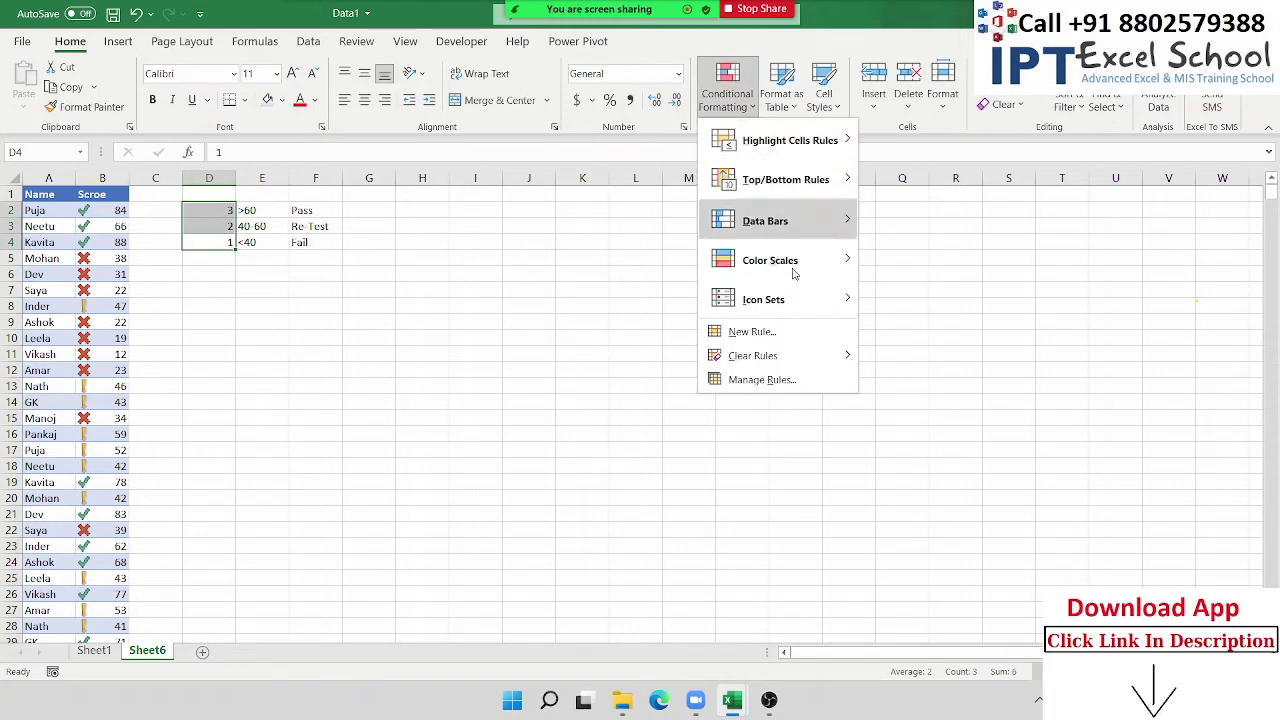
{"action": "mouse_move", "coordinate": [763, 299]}
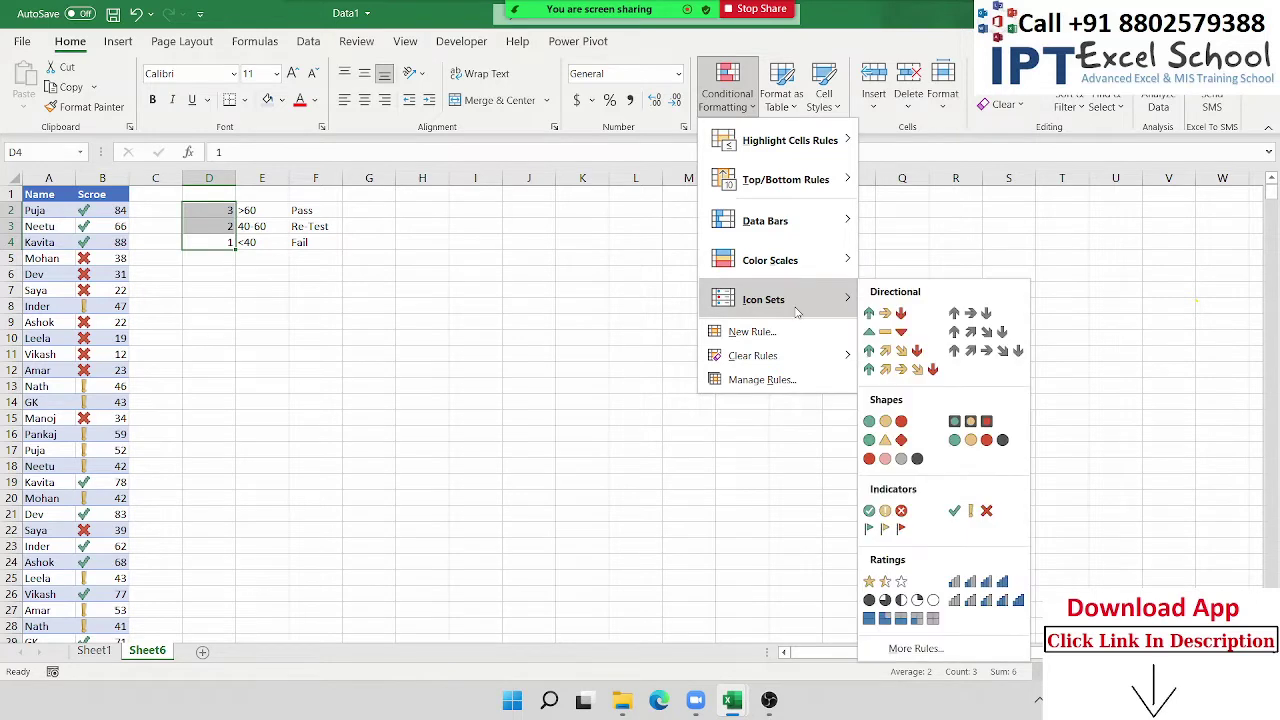
{"action": "left_click", "coordinate": [970, 511]}
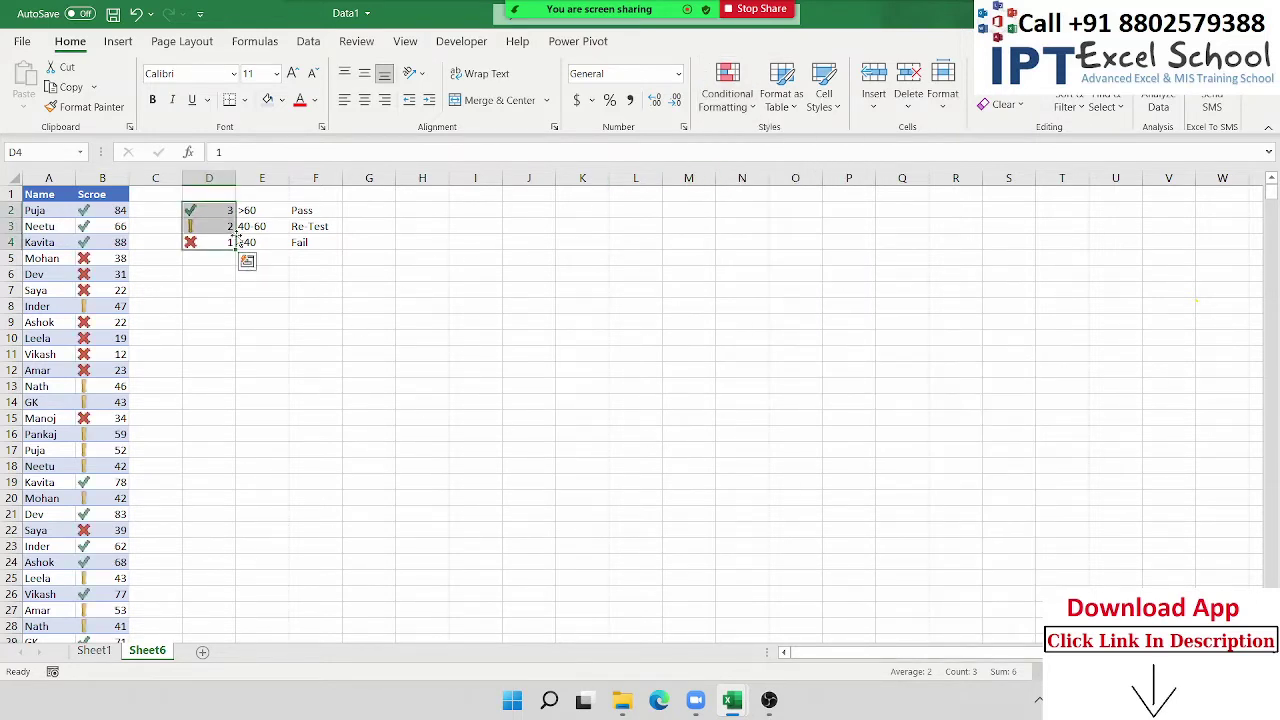
{"action": "left_click", "coordinate": [700, 342]}
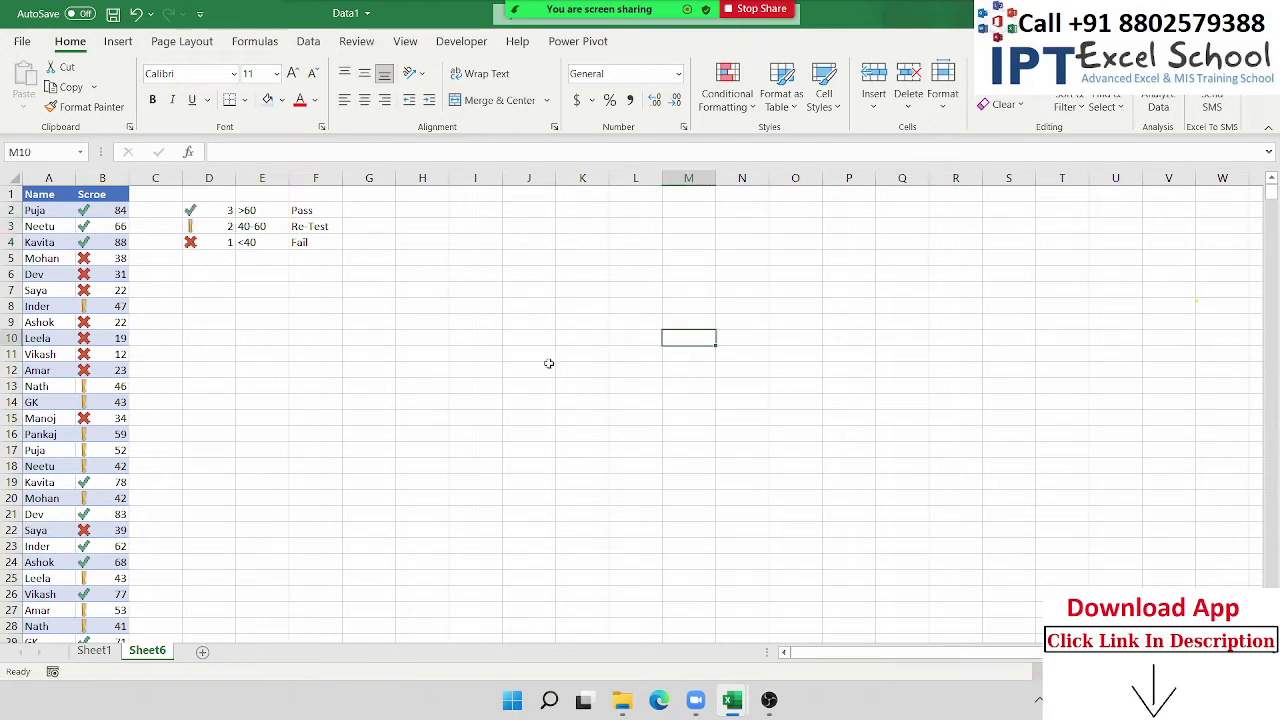
{"action": "left_click_drag", "start_coordinate": [231, 247], "coordinate": [215, 210]}
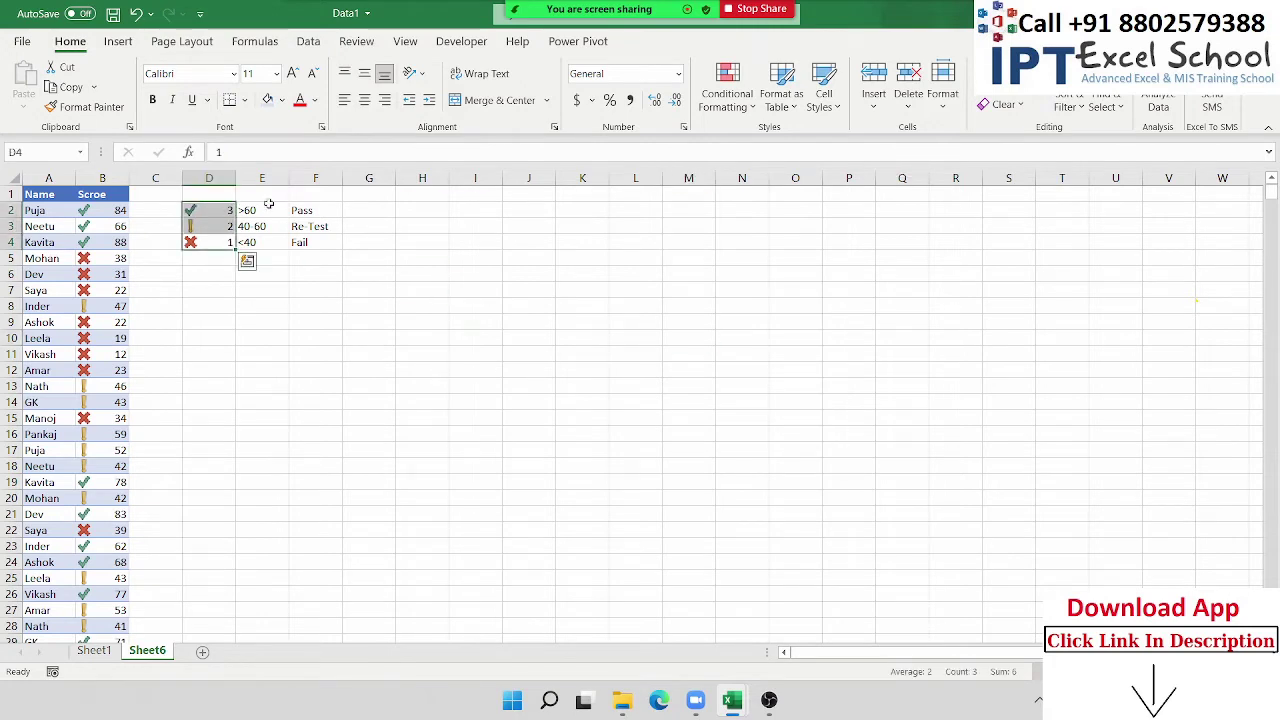
Turn on Show Icon Only in the D2:D4 icon set rule and apply it.
{"action": "left_click", "coordinate": [727, 90]}
{"action": "left_click", "coordinate": [760, 379]}
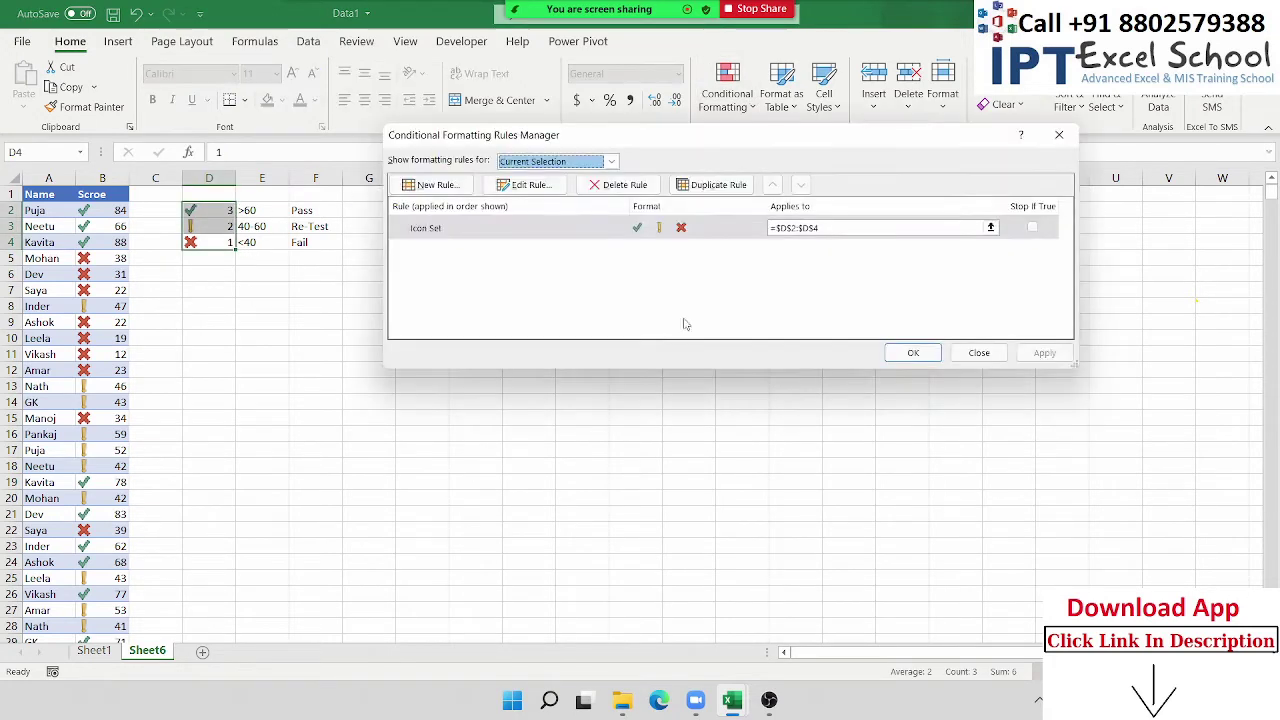
{"action": "double_click", "coordinate": [527, 228]}
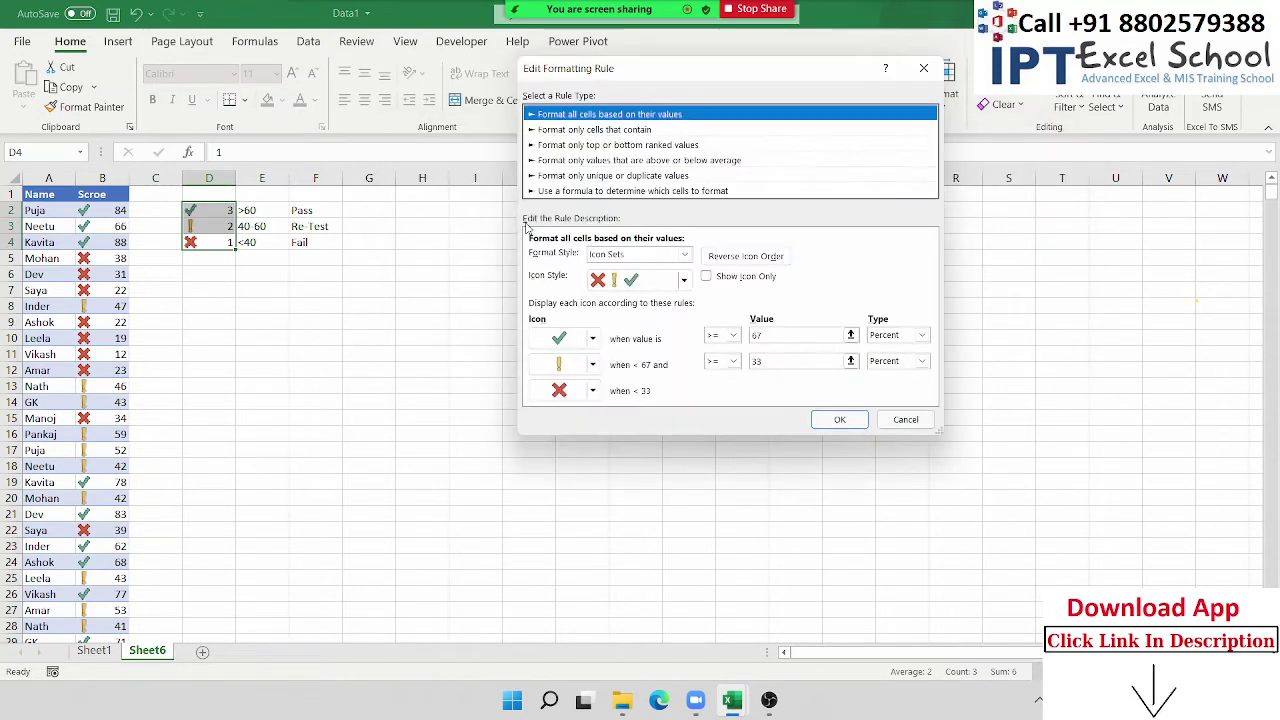
{"action": "left_click", "coordinate": [706, 276]}
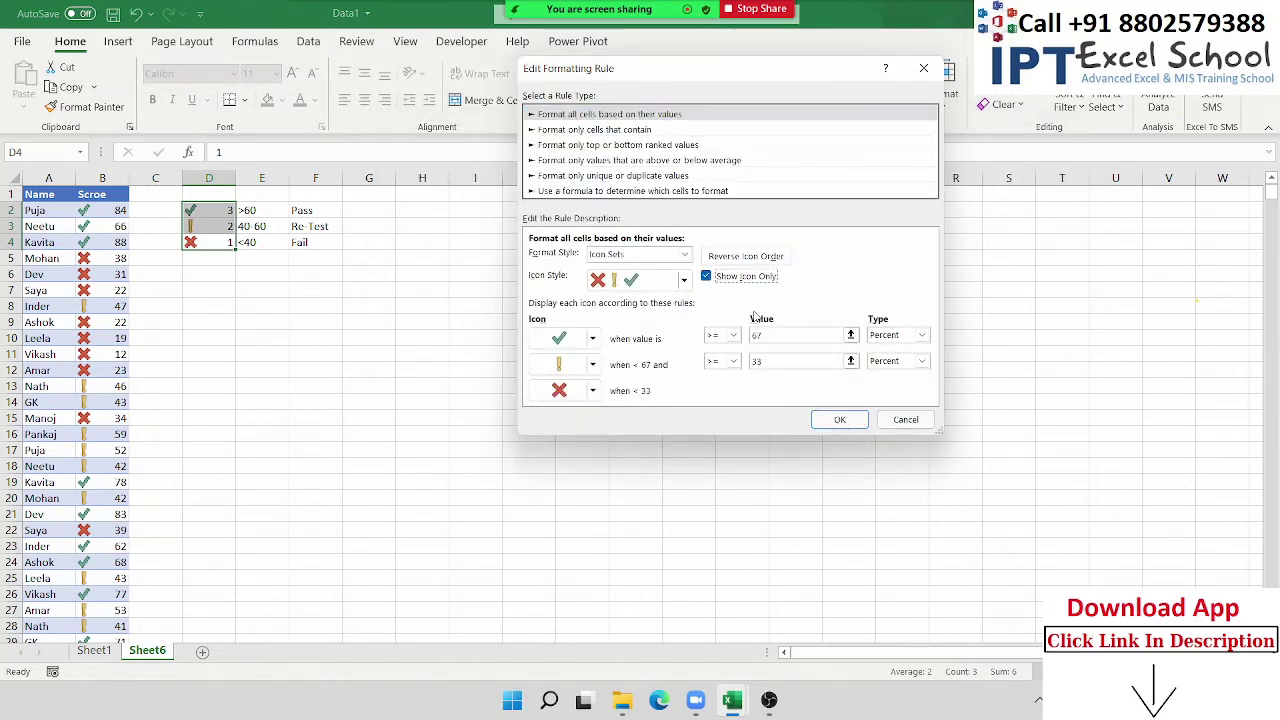
{"action": "left_click", "coordinate": [840, 420]}
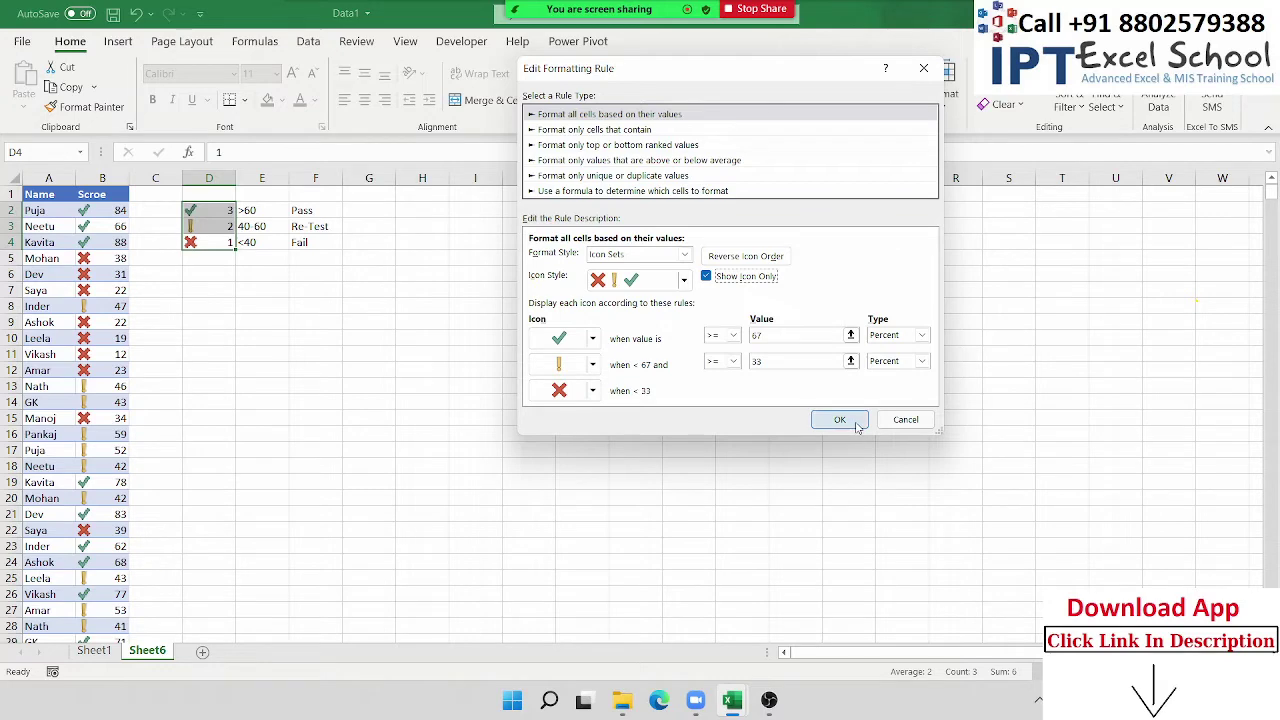
{"action": "left_click", "coordinate": [1044, 352]}
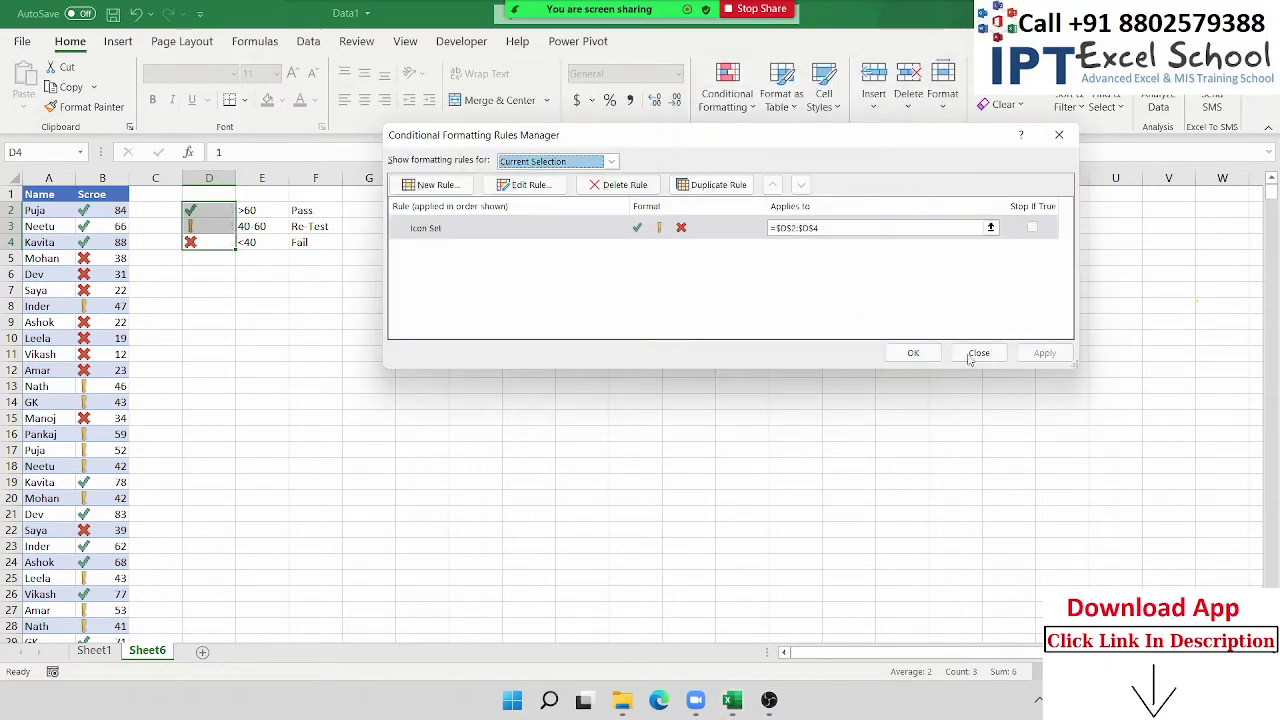
{"action": "left_click", "coordinate": [916, 352]}
{"action": "left_click", "coordinate": [476, 337]}
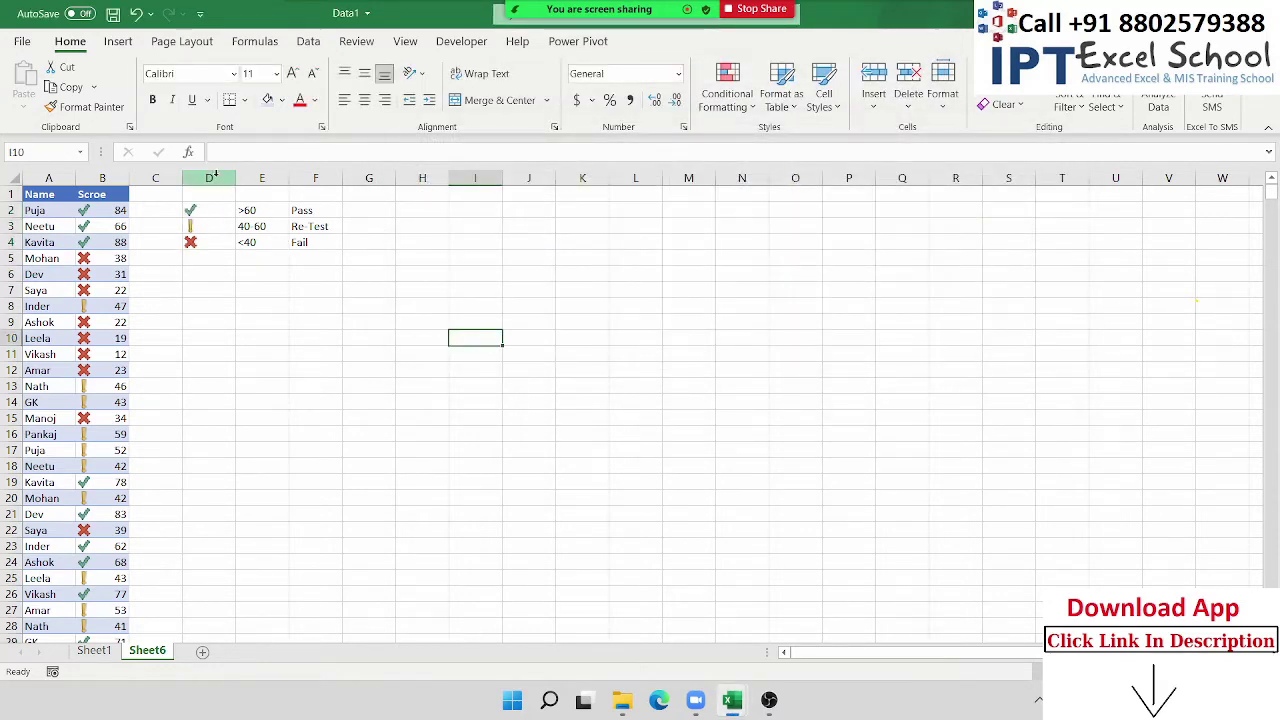
Switch to Sheet1 with the full sales table.
{"action": "left_click", "coordinate": [182, 178]}
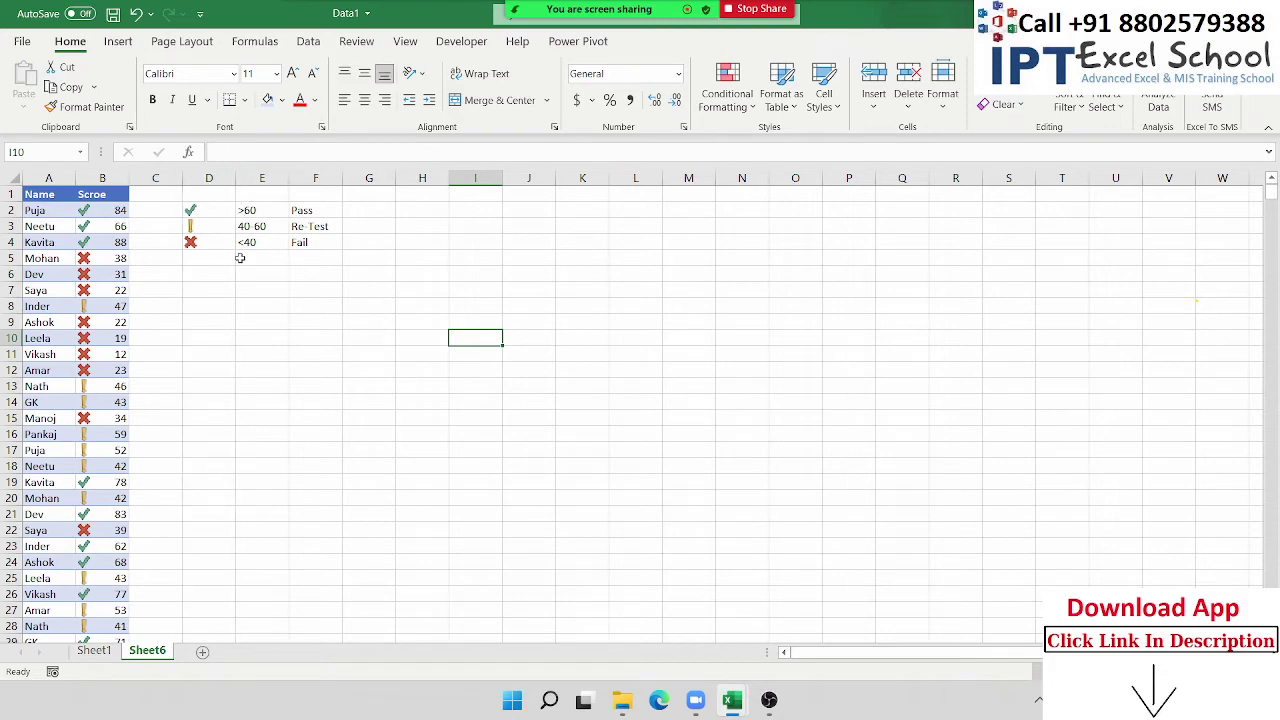
{"action": "left_click", "coordinate": [88, 650]}
{"action": "left_click", "coordinate": [207, 344]}
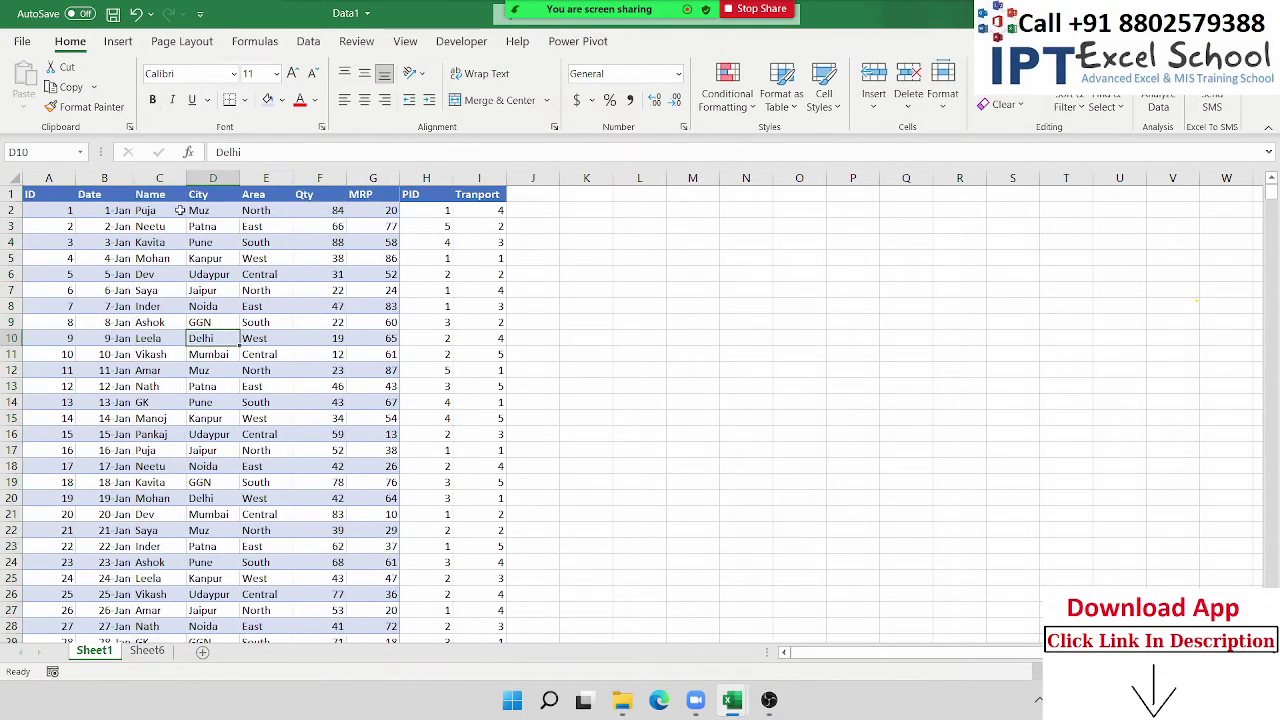
Insert a blank column G before MRP and set its fill to No Fill.
{"action": "left_click", "coordinate": [372, 194]}
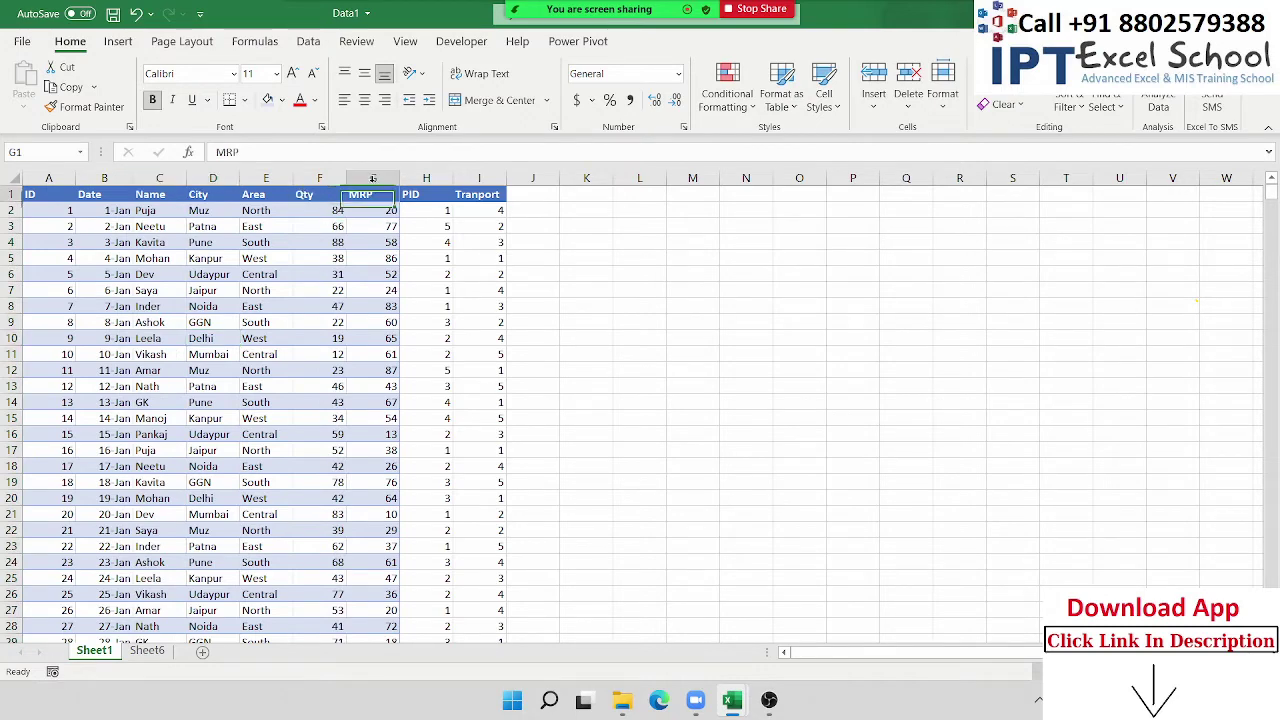
{"action": "left_click", "coordinate": [373, 178]}
{"action": "key", "text": "ctrl+shift+plus"}
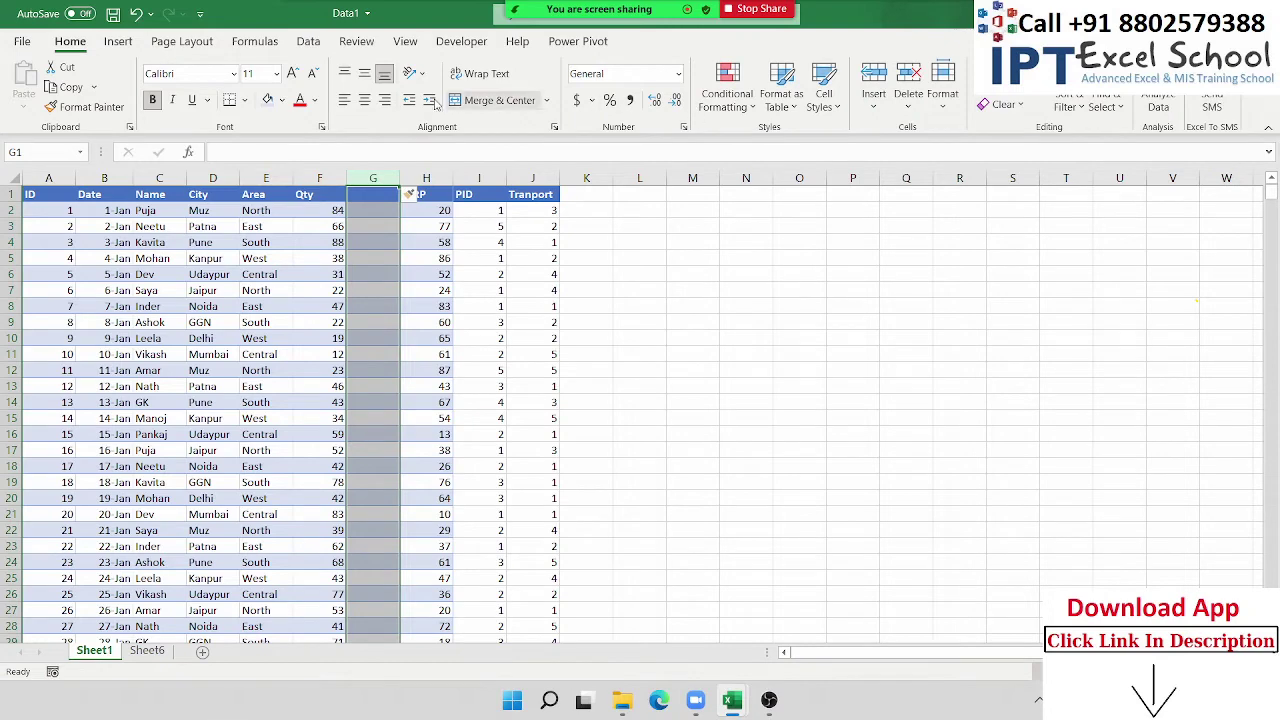
{"action": "left_click", "coordinate": [281, 101]}
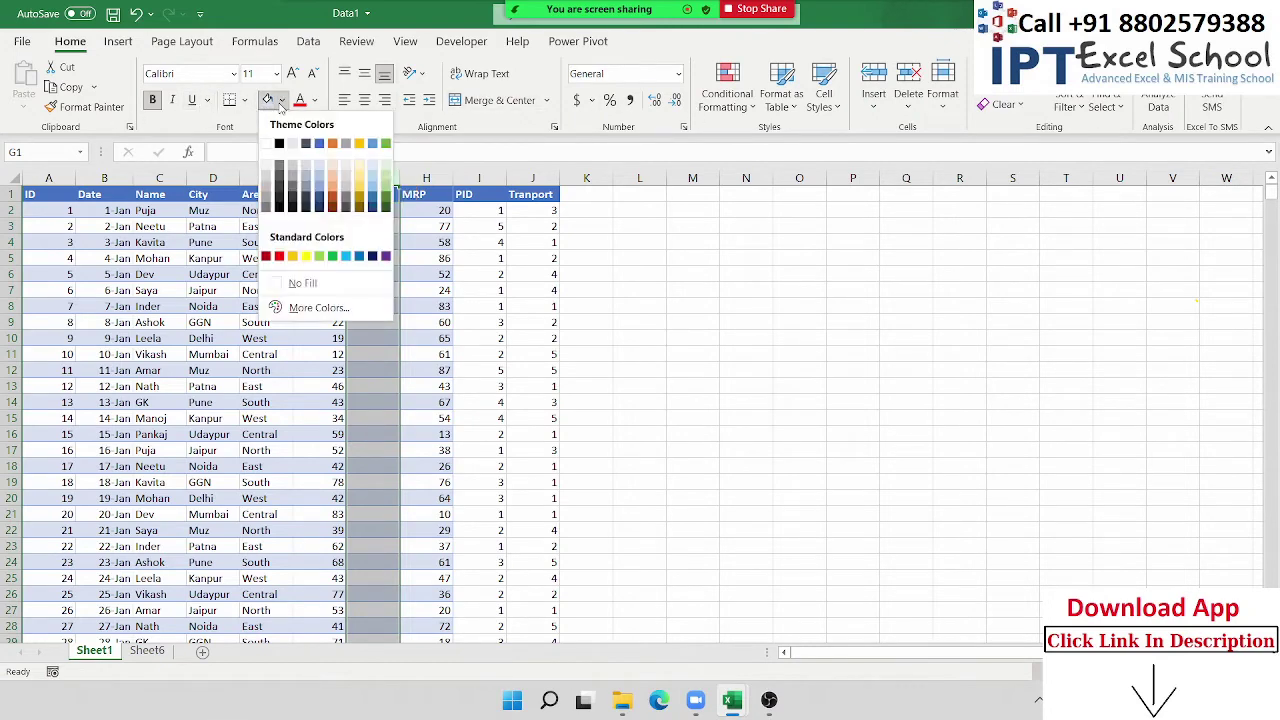
{"action": "left_click", "coordinate": [308, 284]}
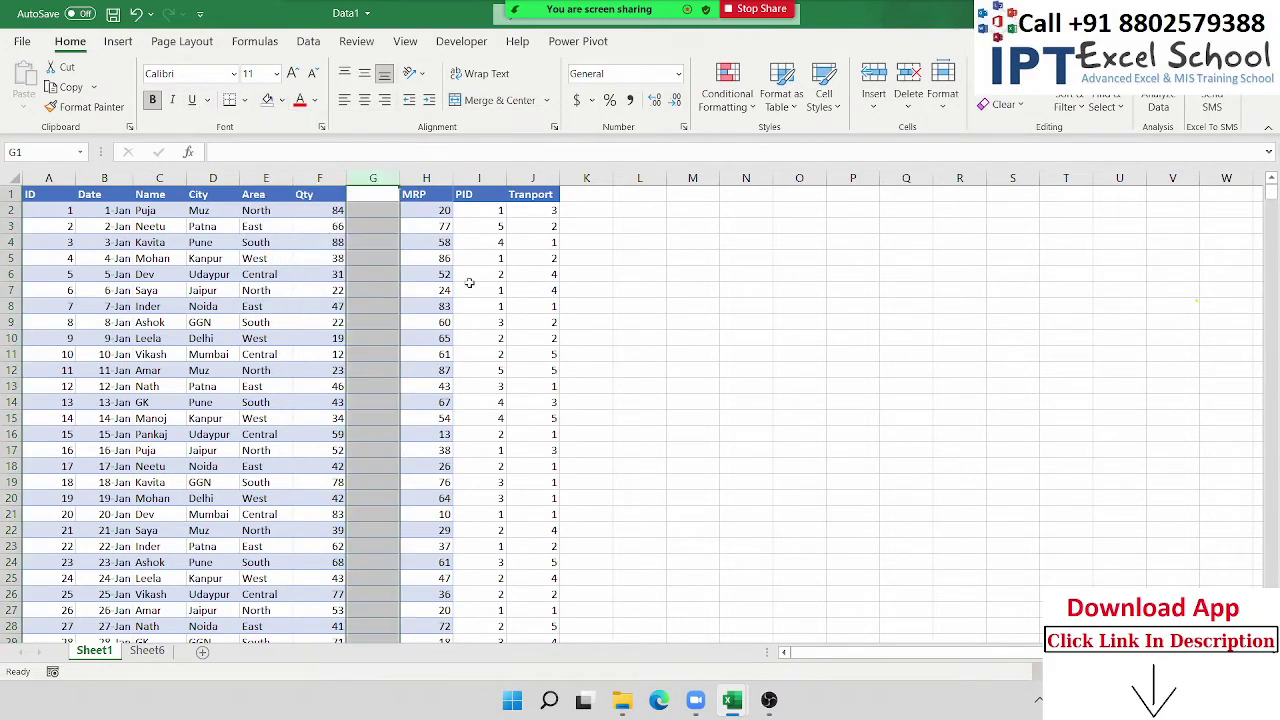
{"action": "left_click", "coordinate": [360, 208]}
Select the Qty column F and view the conditional formatting options without applying any.
{"action": "left_click", "coordinate": [266, 178]}
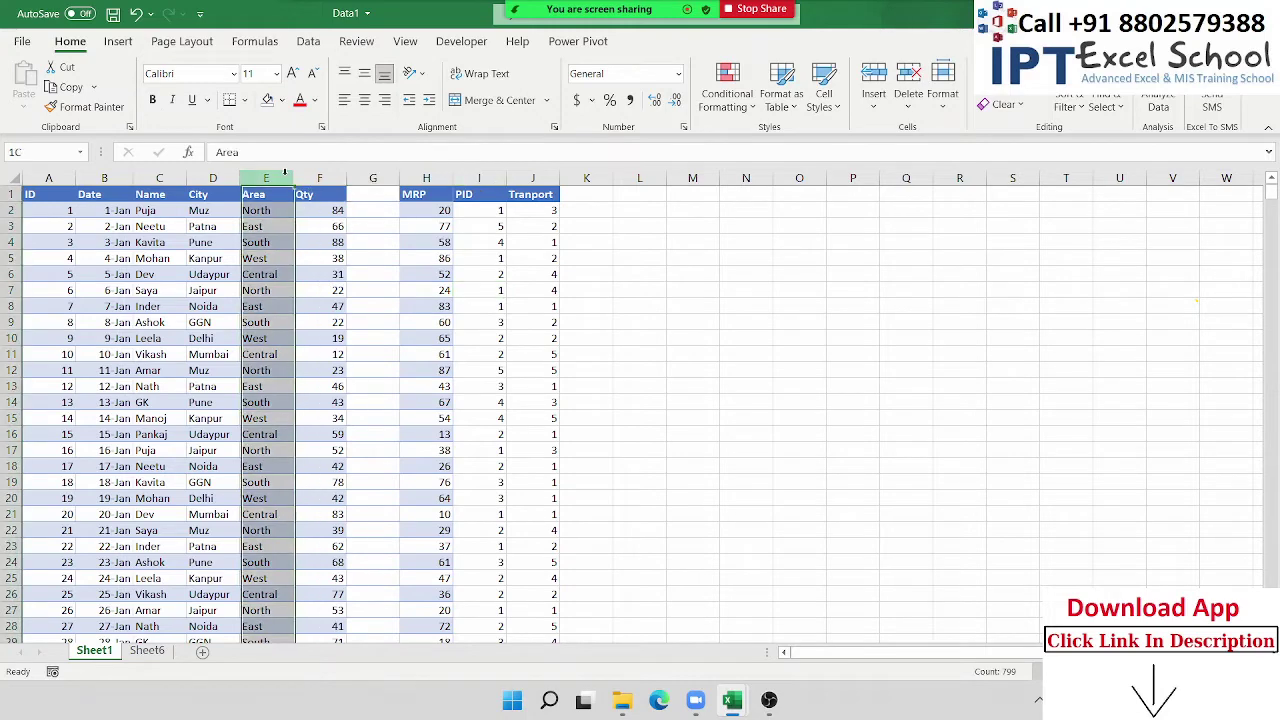
{"action": "left_click", "coordinate": [320, 178]}
{"action": "left_click", "coordinate": [737, 107]}
{"action": "mouse_move", "coordinate": [765, 221]}
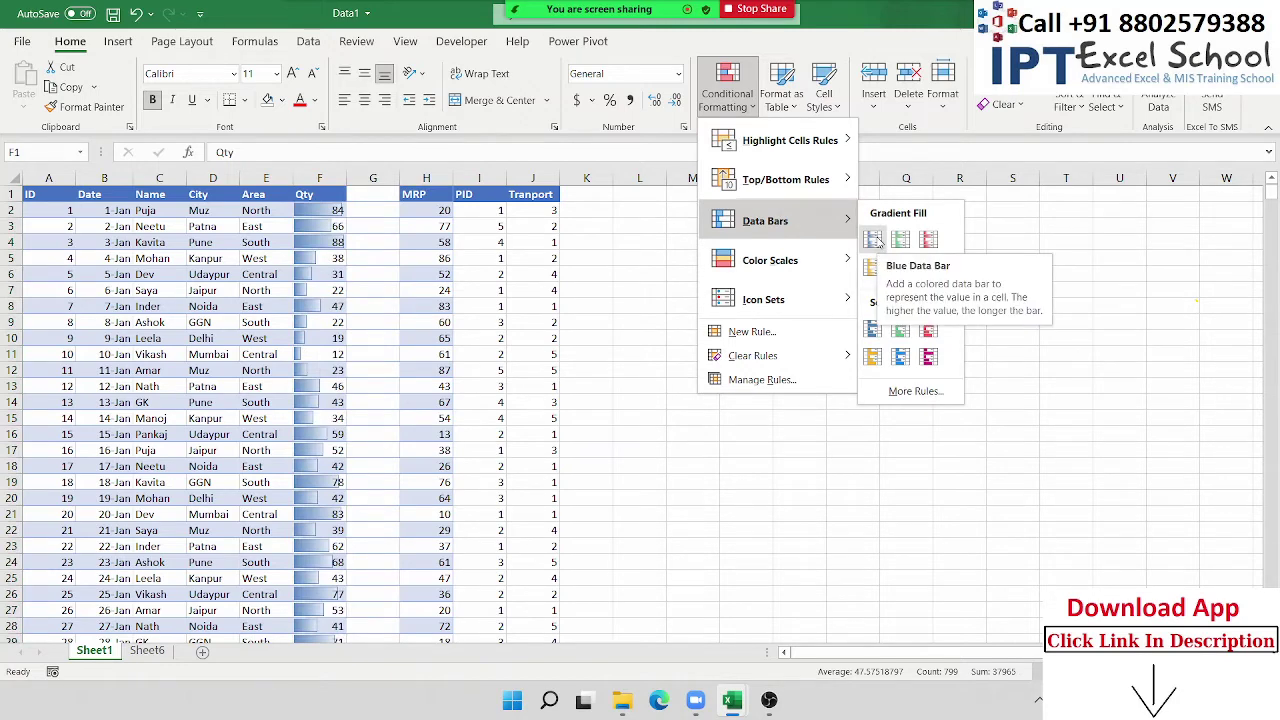
{"action": "left_click", "coordinate": [366, 208]}
Fill column G with =F2 formulas copied down and add Blue Gradient Fill data bars.
{"action": "left_click", "coordinate": [366, 213]}
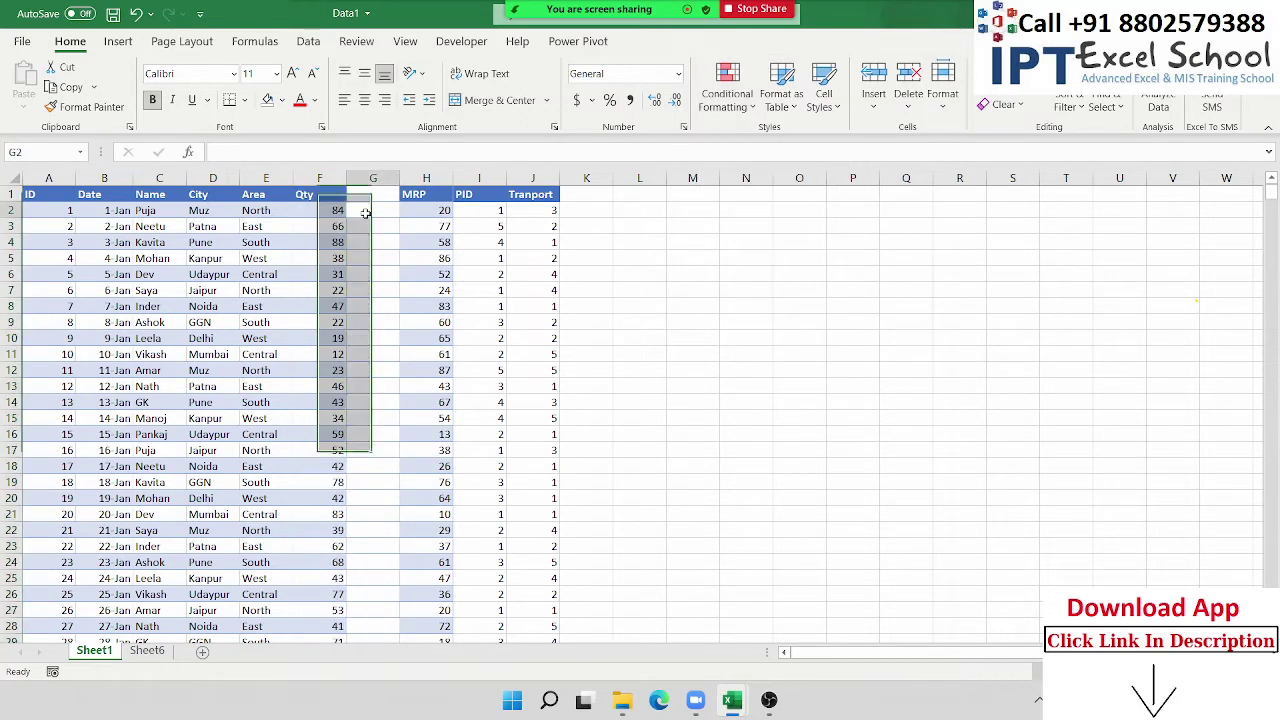
{"action": "left_click_drag", "start_coordinate": [366, 213], "coordinate": [362, 419]}
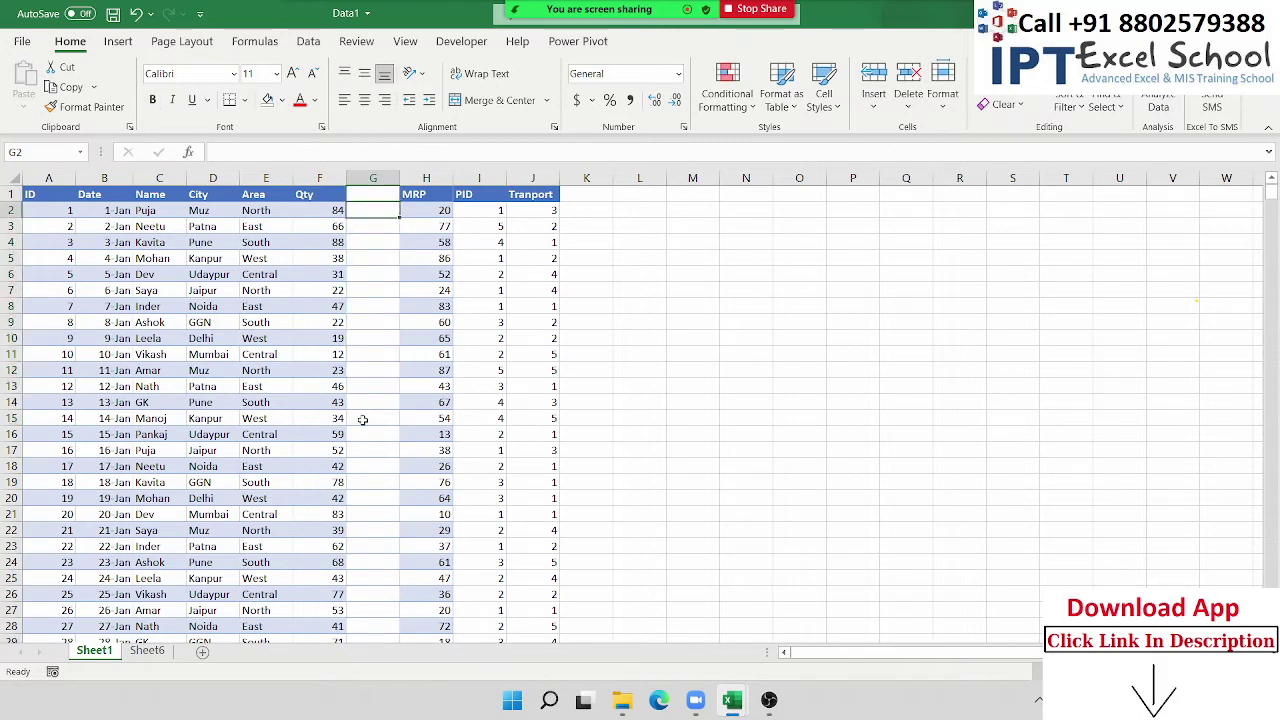
{"action": "type", "text": "="}
{"action": "key", "text": "Left"}
{"action": "key", "text": "ctrl+Return"}
{"action": "double_click", "coordinate": [399, 219]}
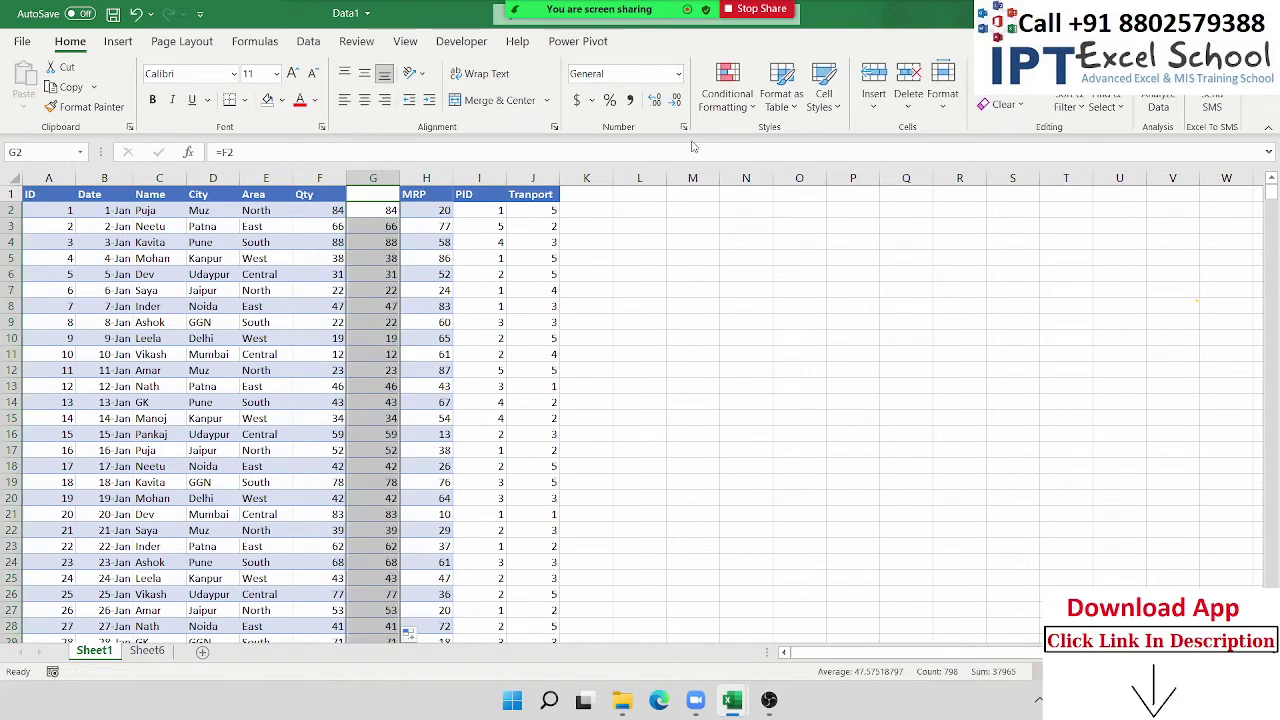
{"action": "left_click", "coordinate": [727, 95]}
{"action": "mouse_move", "coordinate": [768, 221]}
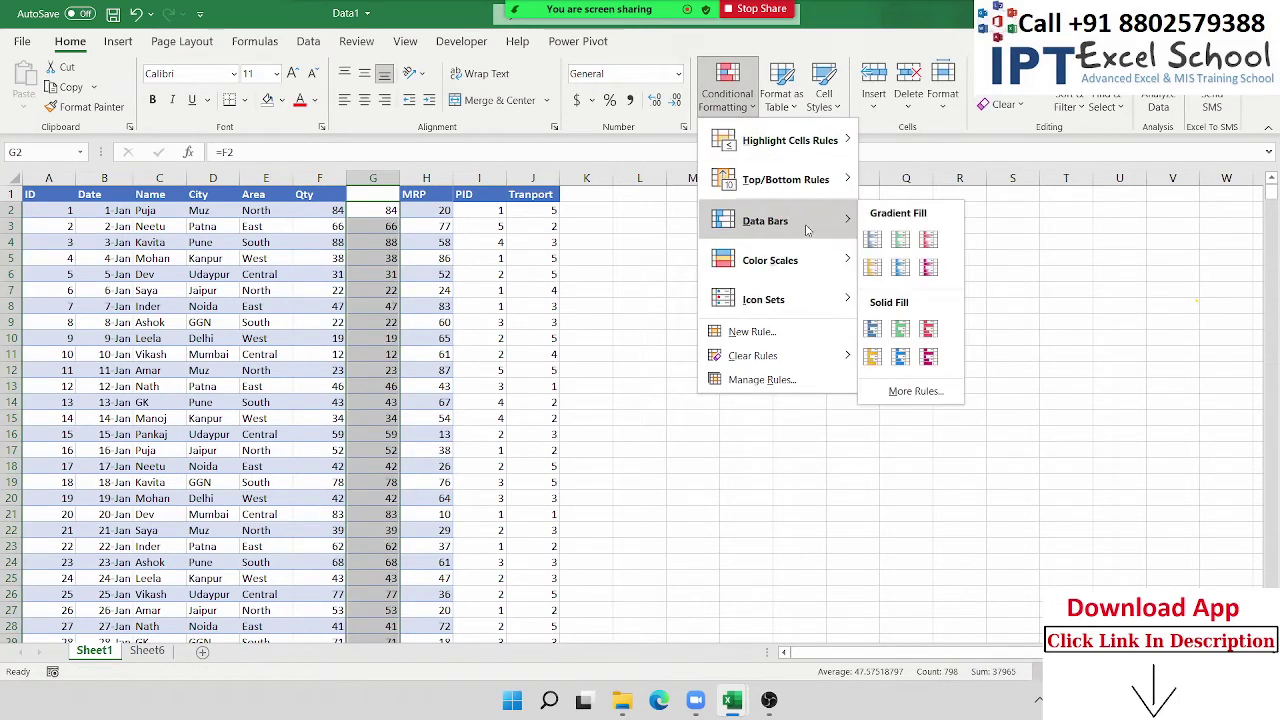
{"action": "left_click", "coordinate": [873, 240]}
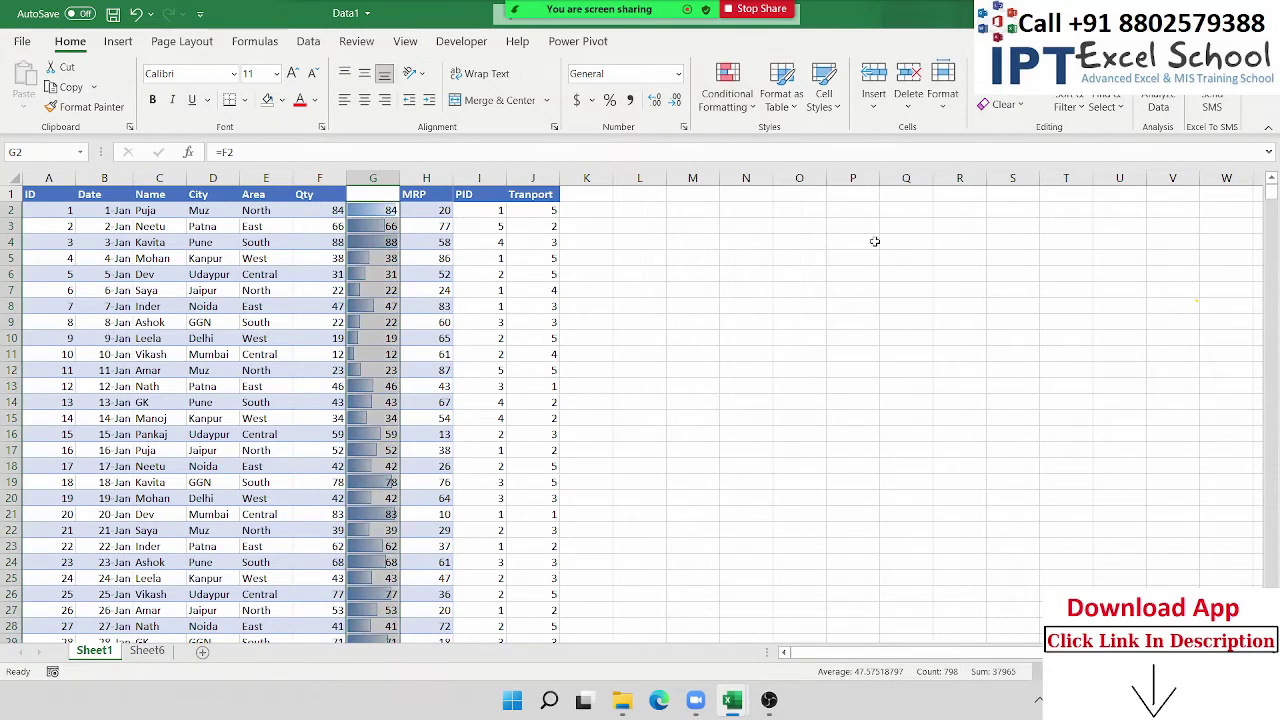
Edit column G's Data Bar rule to Show Bar Only and apply it.
{"action": "left_click", "coordinate": [727, 90]}
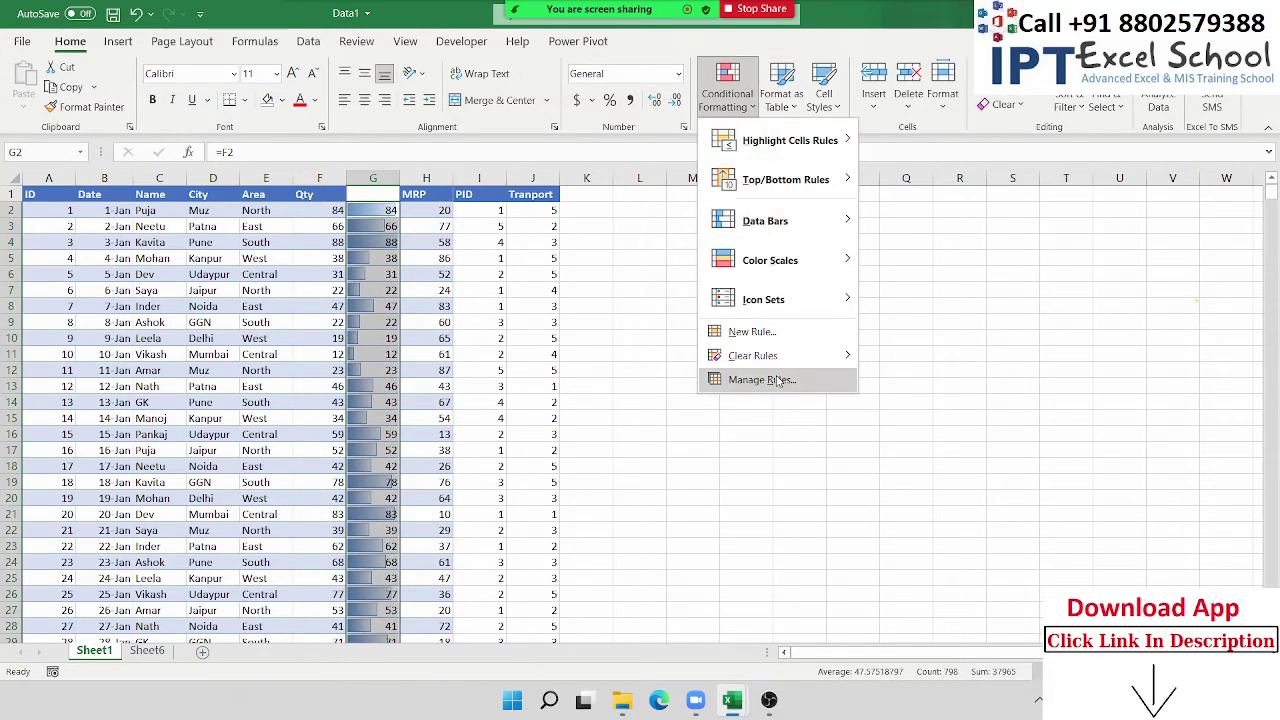
{"action": "left_click", "coordinate": [778, 380]}
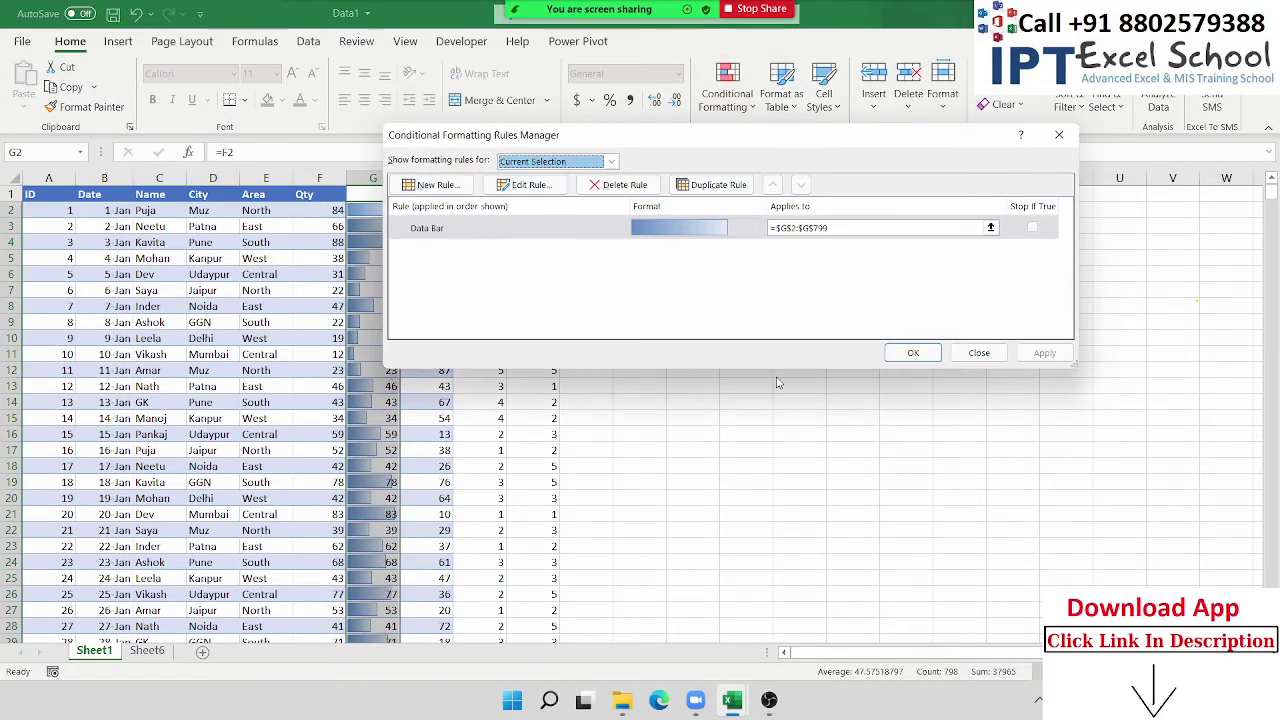
{"action": "double_click", "coordinate": [493, 232]}
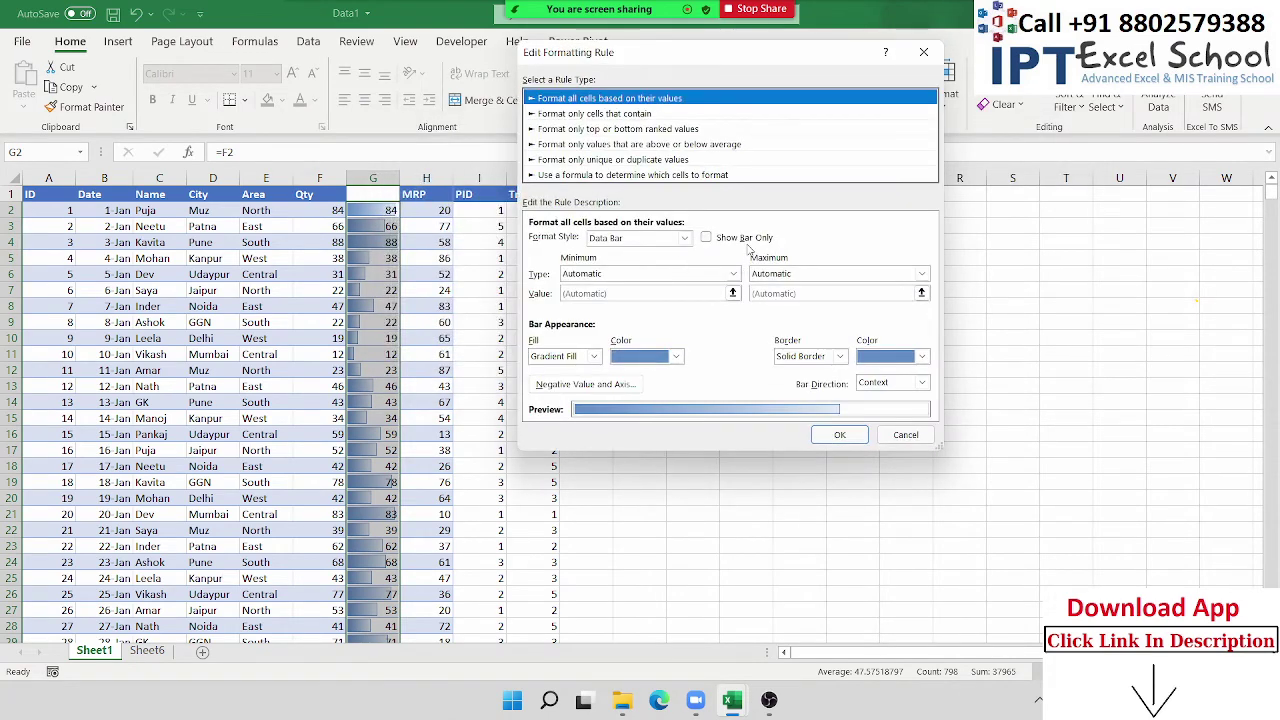
{"action": "left_click", "coordinate": [746, 240]}
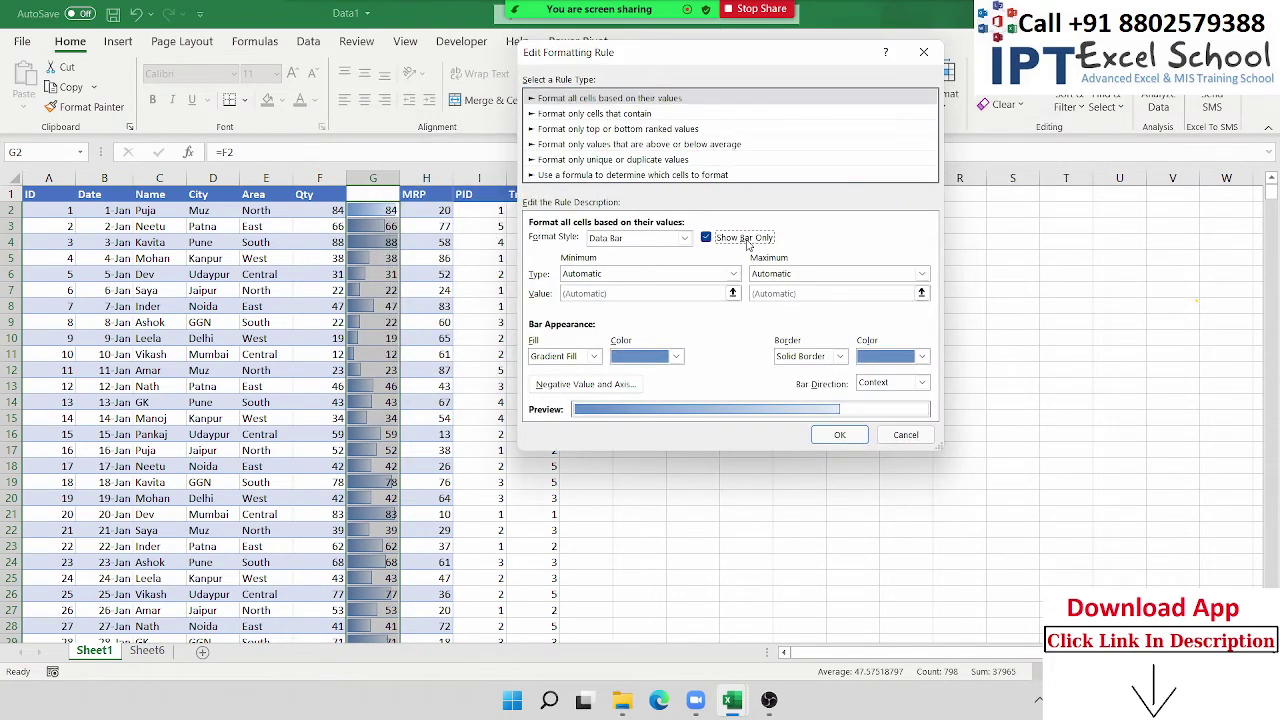
{"action": "left_click", "coordinate": [841, 434]}
{"action": "left_click", "coordinate": [848, 438]}
{"action": "left_click", "coordinate": [1042, 356]}
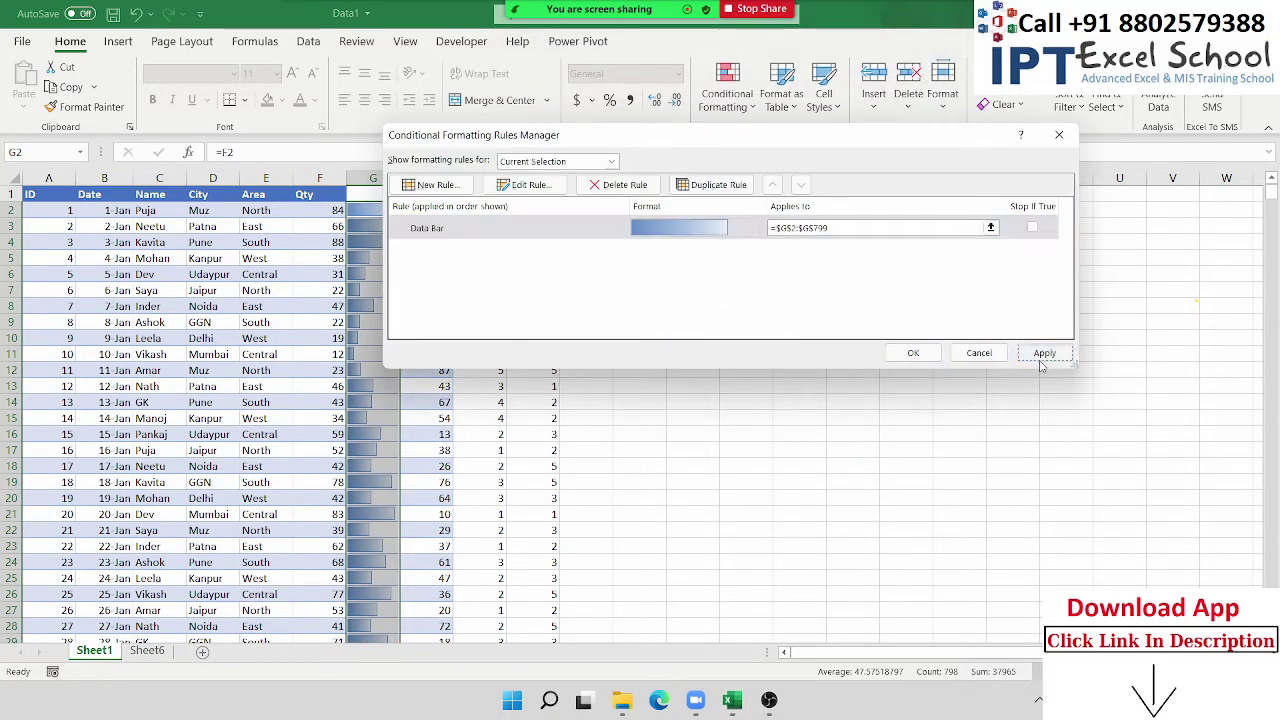
{"action": "left_click", "coordinate": [913, 353]}
{"action": "left_click", "coordinate": [530, 434]}
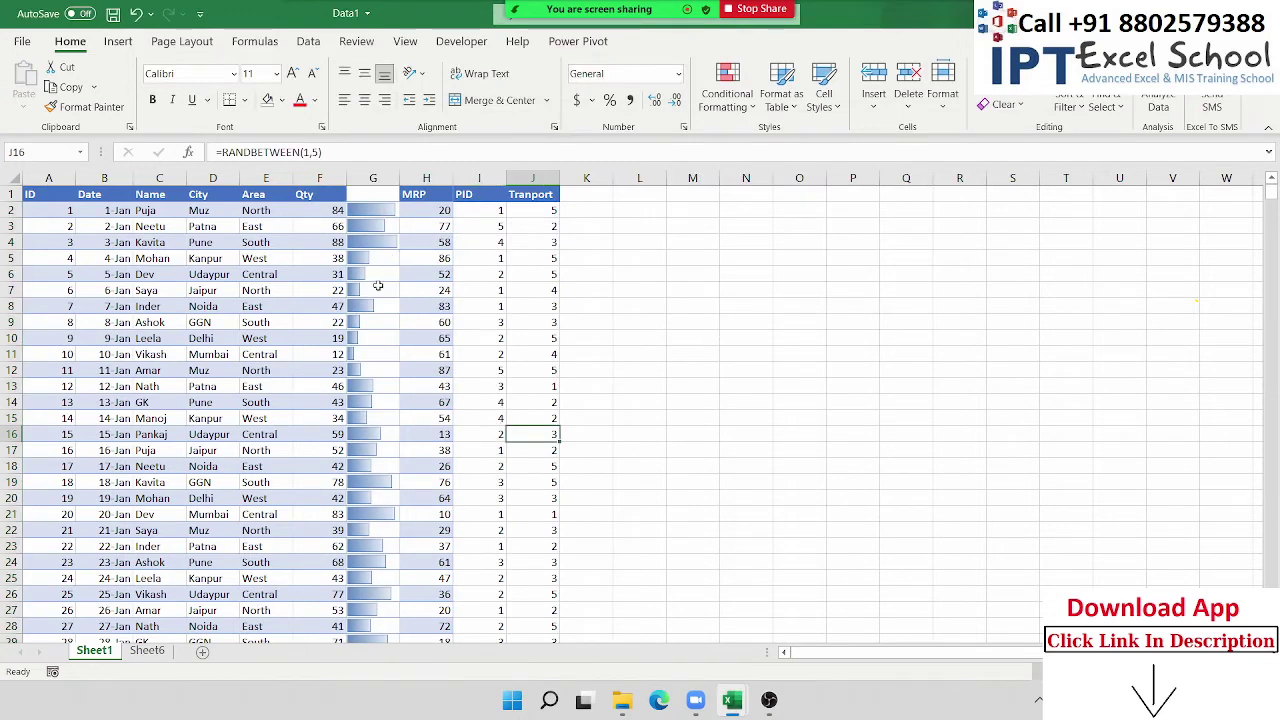
{"action": "mouse_move", "coordinate": [336, 212]}
{"action": "left_mouse_down"}
{"action": "mouse_move", "coordinate": [363, 277]}
{"action": "mouse_move", "coordinate": [356, 370]}
{"action": "left_mouse_up"}
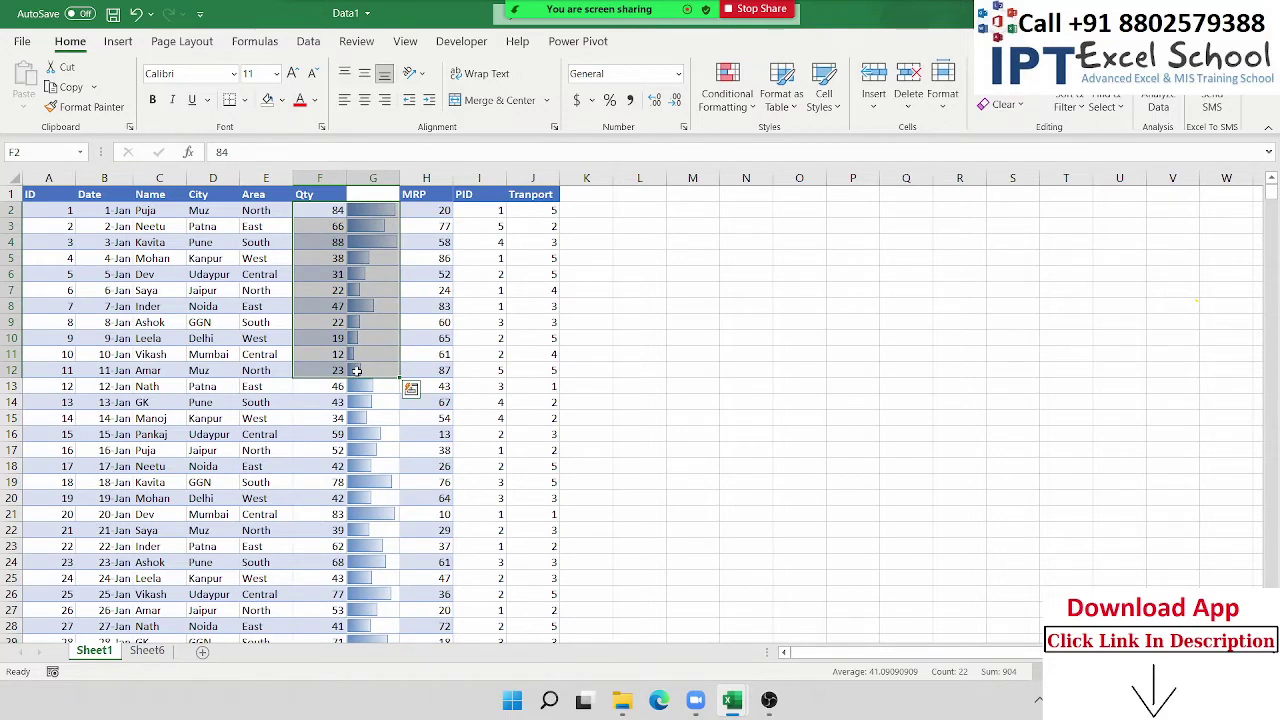
{"action": "key", "text": "Right"}
{"action": "key", "text": "Down"}
{"action": "key", "text": "Down"}
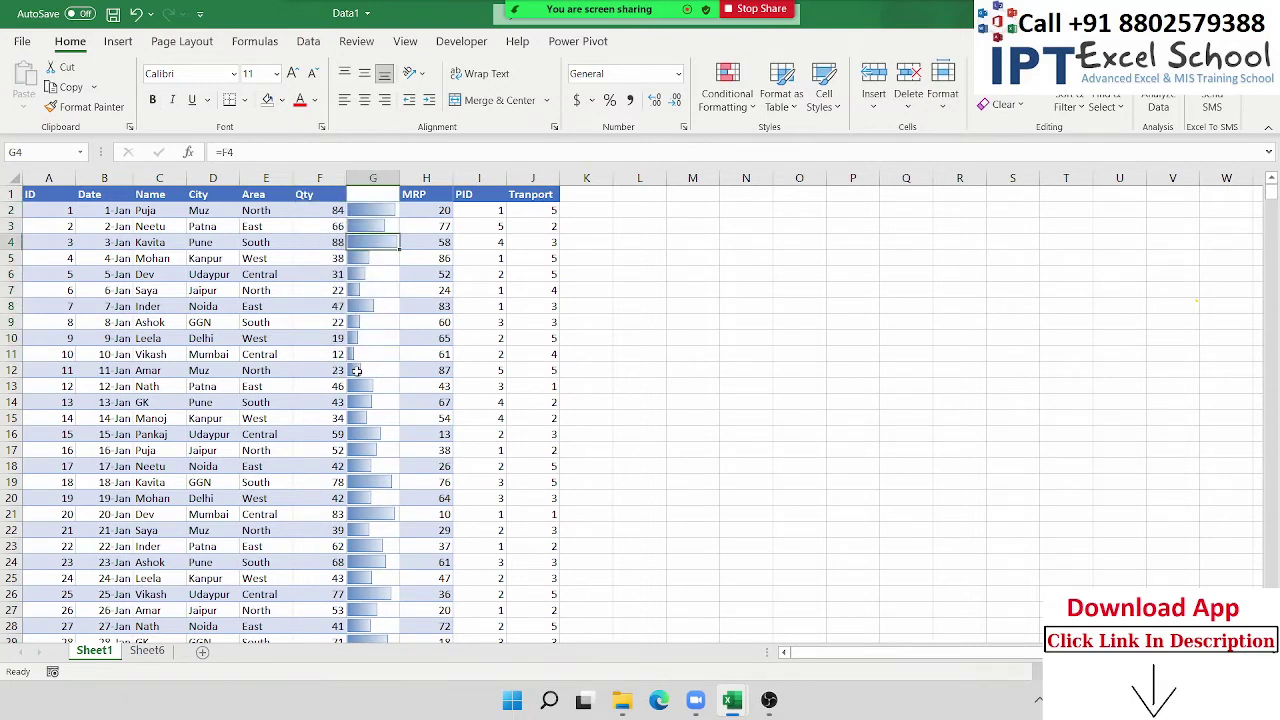
{"action": "key", "text": "Down"}
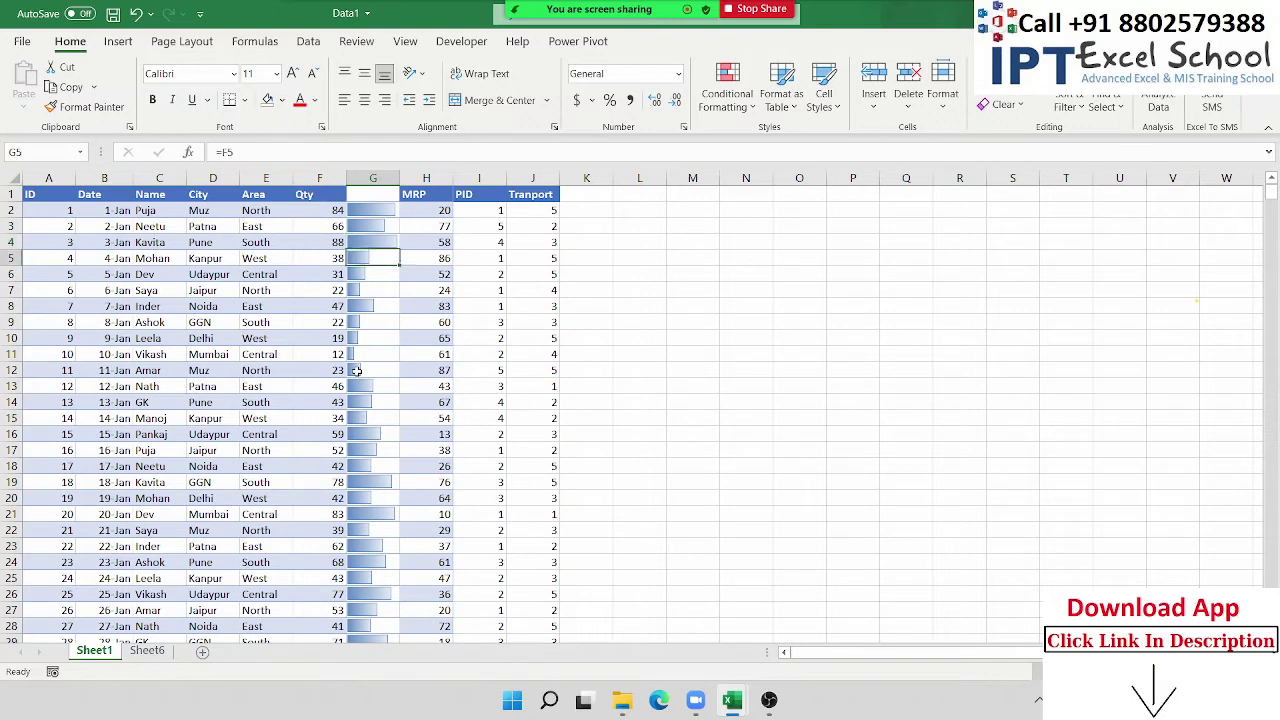
{"action": "key", "text": "Down"}
{"action": "key", "text": "Down"}
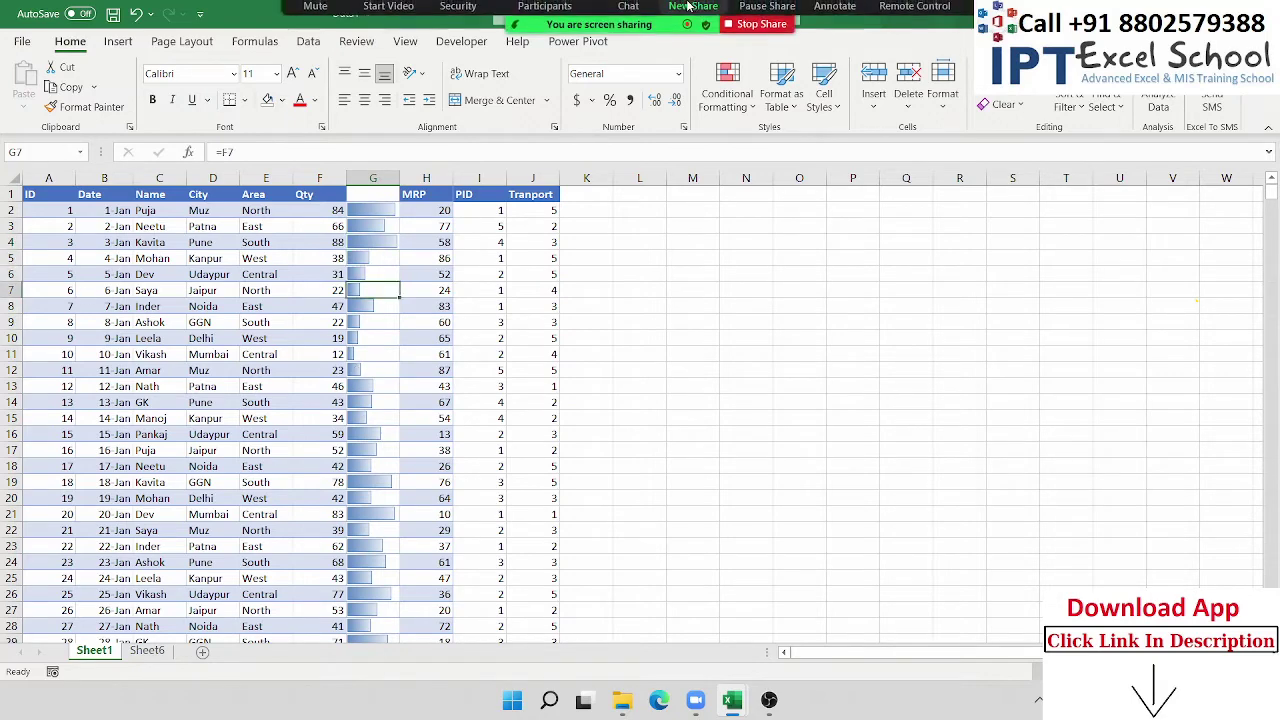
{"action": "left_click", "coordinate": [411, 269]}
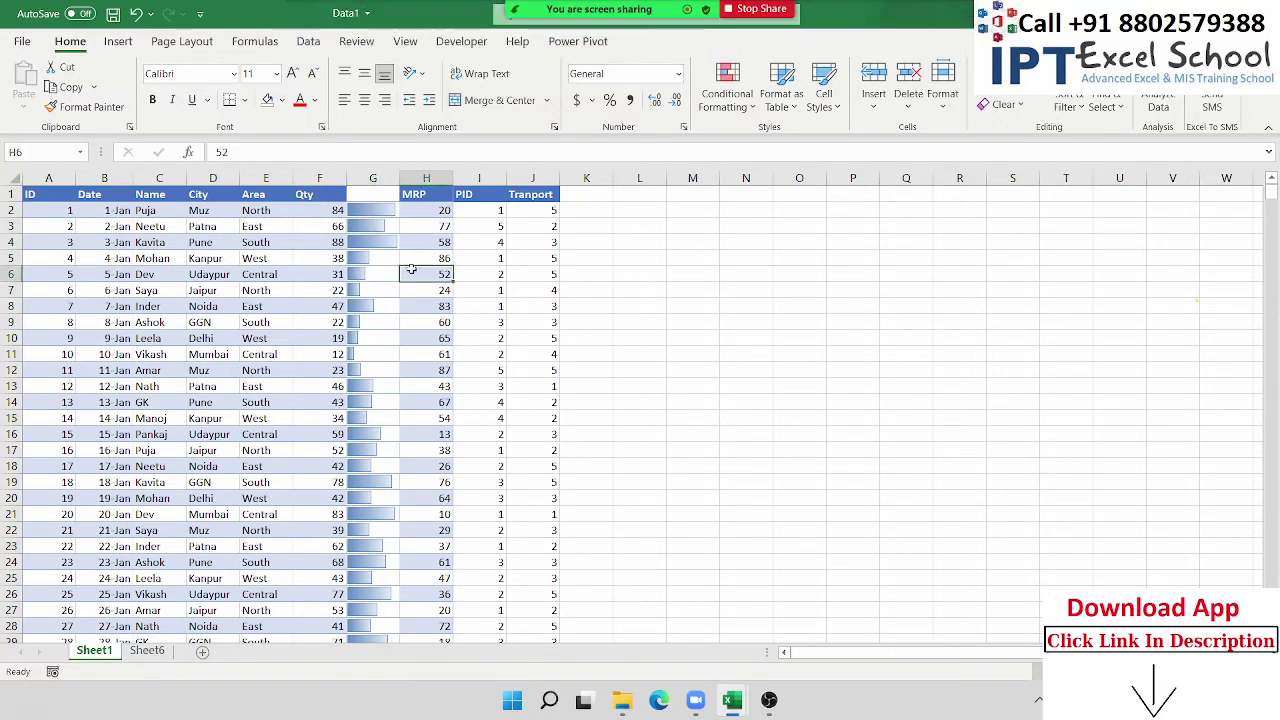
{"action": "left_click", "coordinate": [325, 259]}
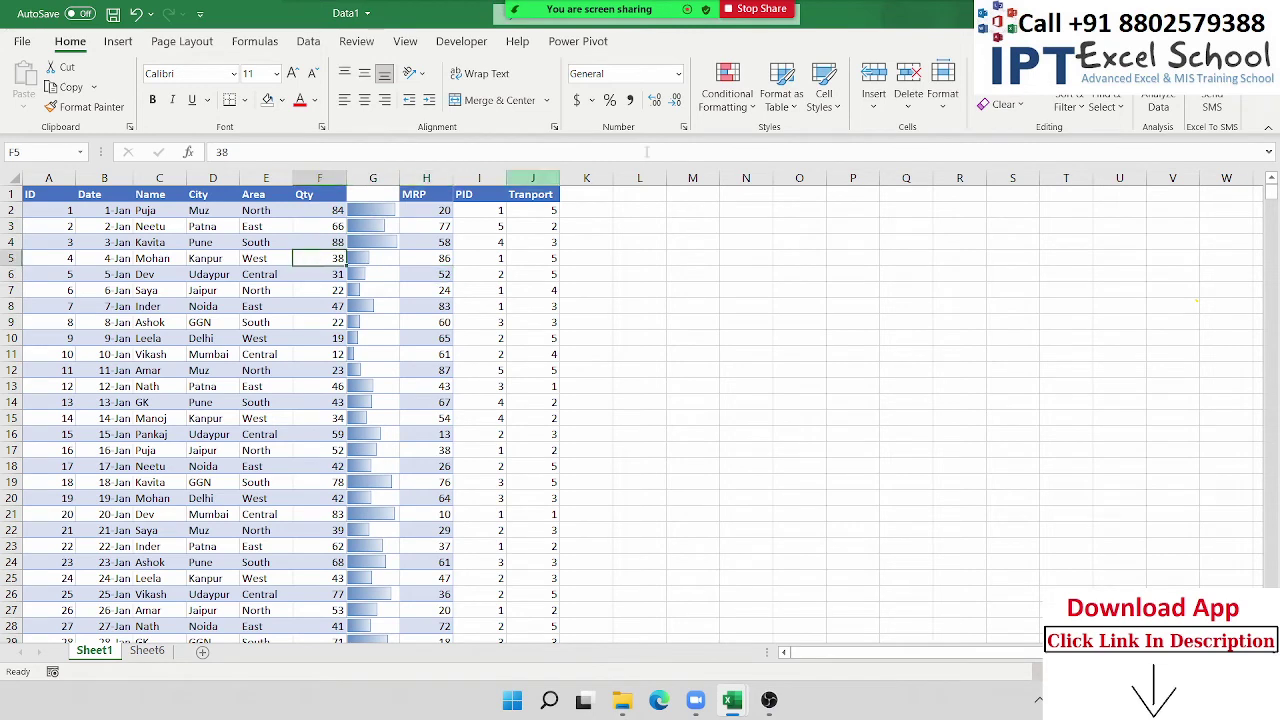
Start a new cell-value rule using Less Than with a green fill.
{"action": "left_click", "coordinate": [710, 115]}
{"action": "mouse_move", "coordinate": [785, 140]}
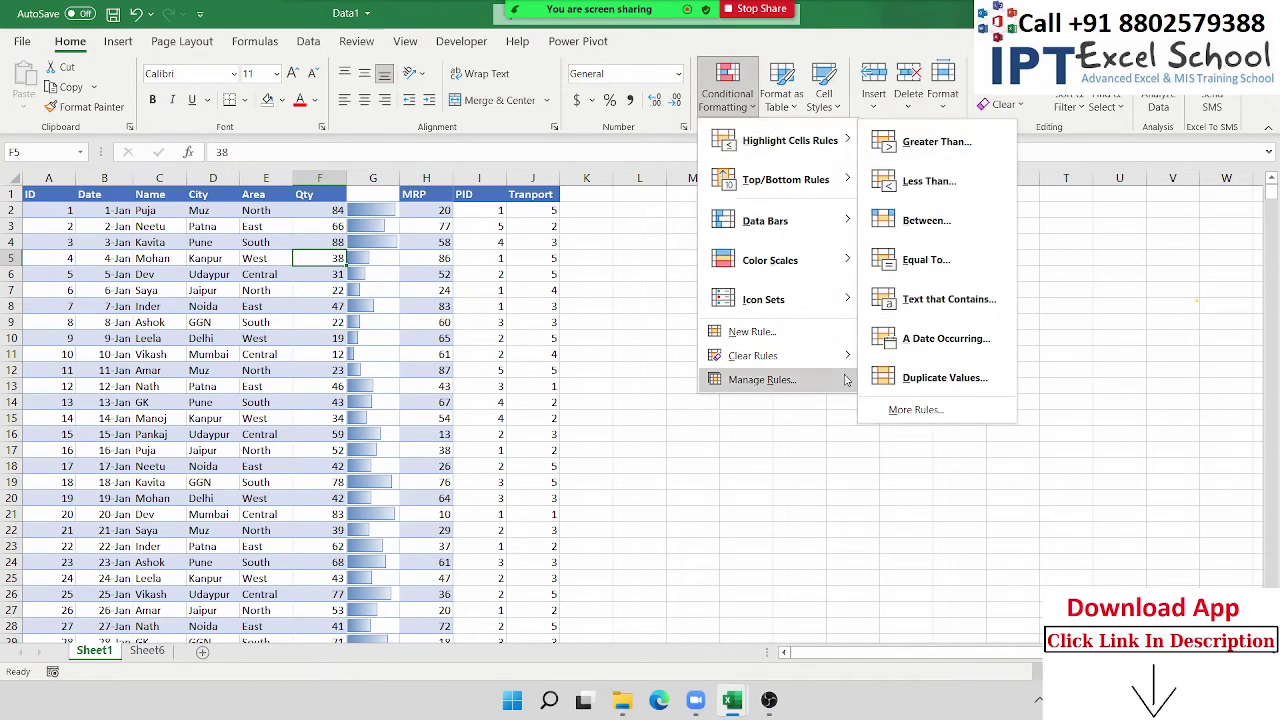
{"action": "left_click", "coordinate": [912, 410]}
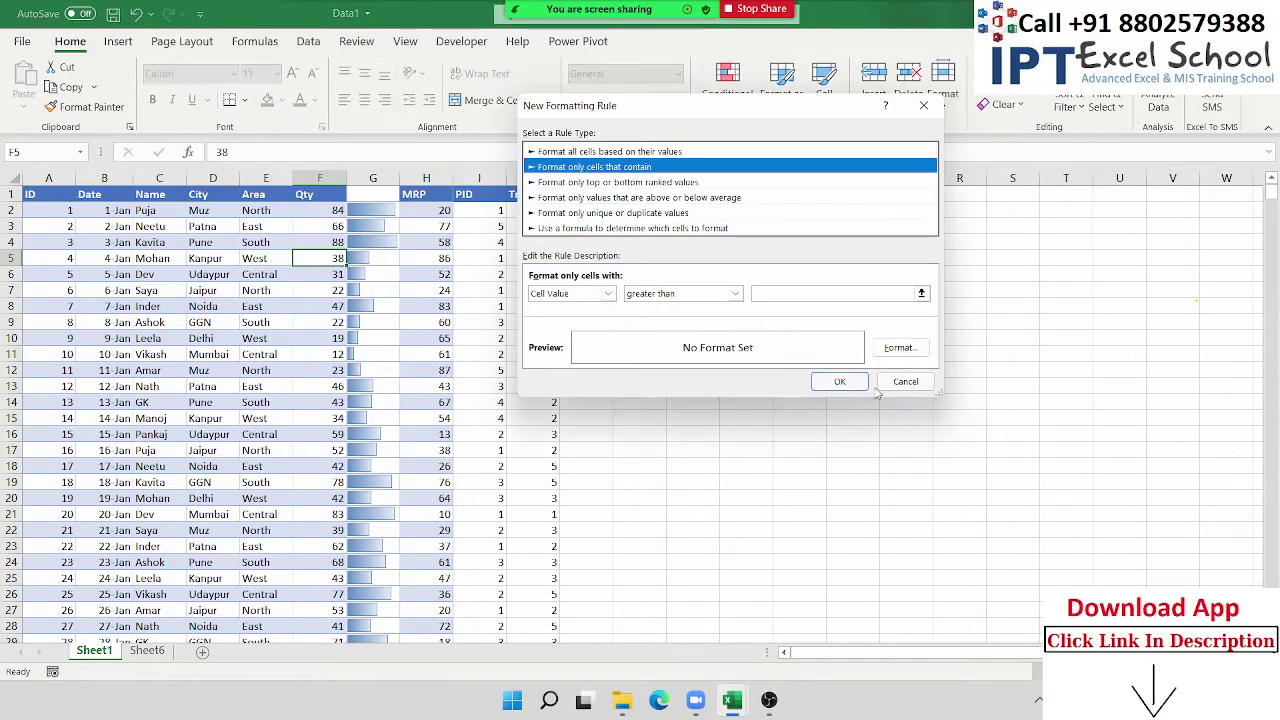
{"action": "left_click", "coordinate": [631, 296]}
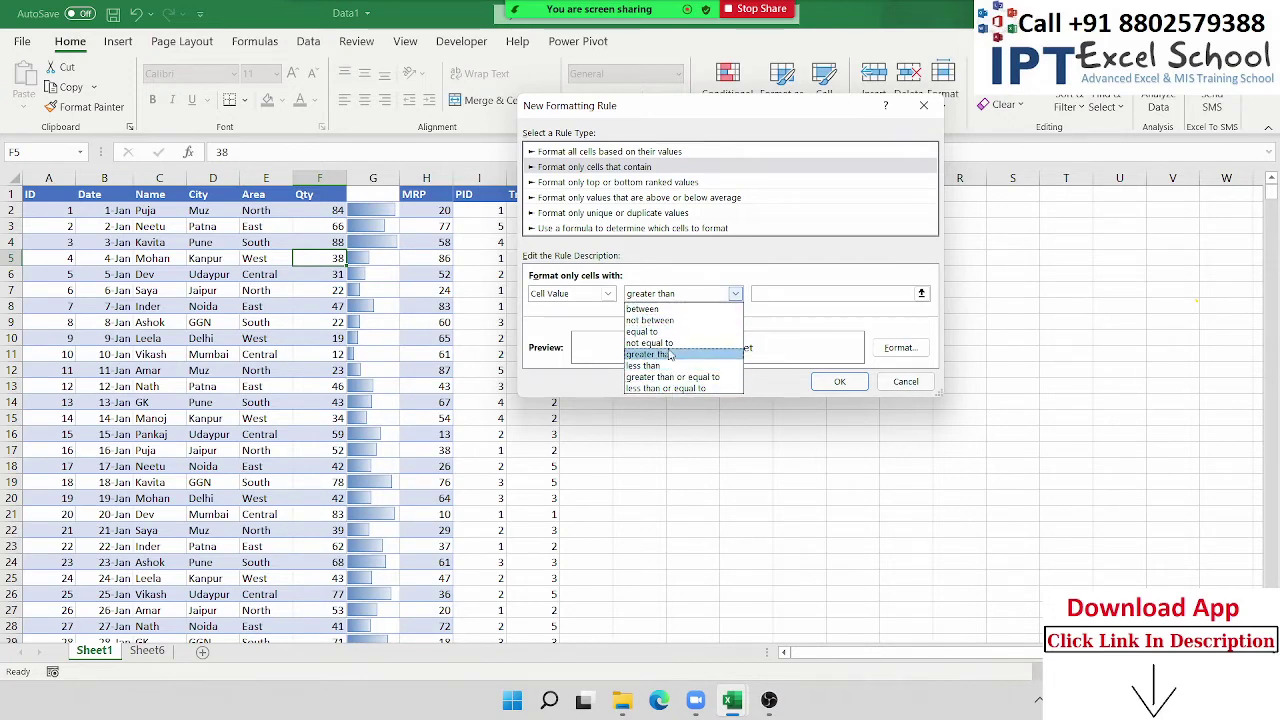
{"action": "left_click", "coordinate": [661, 366]}
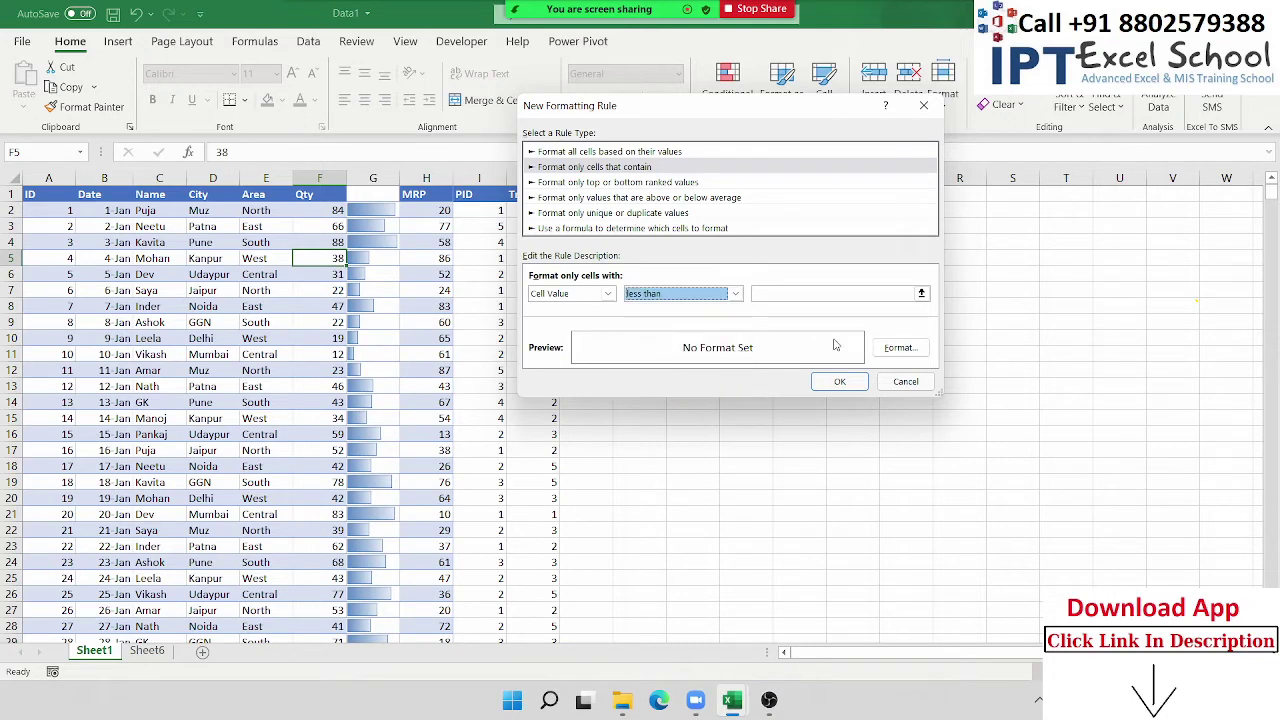
{"action": "left_click", "coordinate": [842, 293]}
{"action": "type", "text": "60"}
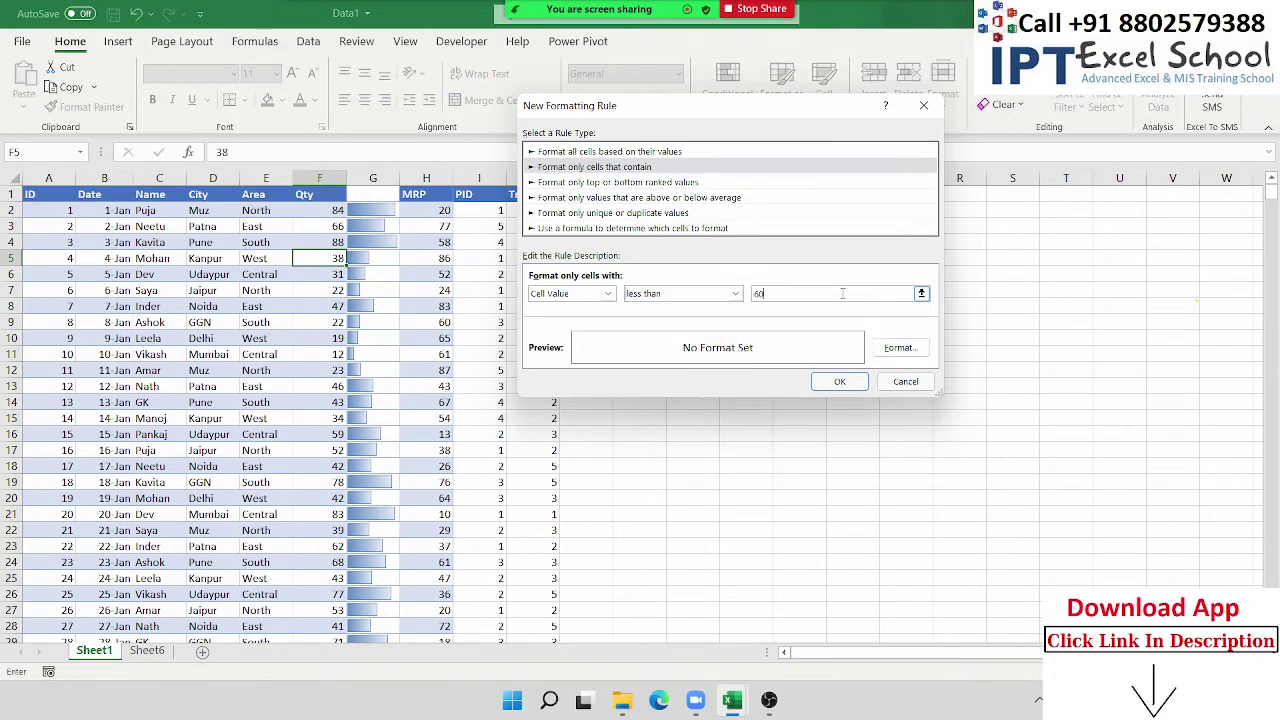
{"action": "left_click", "coordinate": [895, 349]}
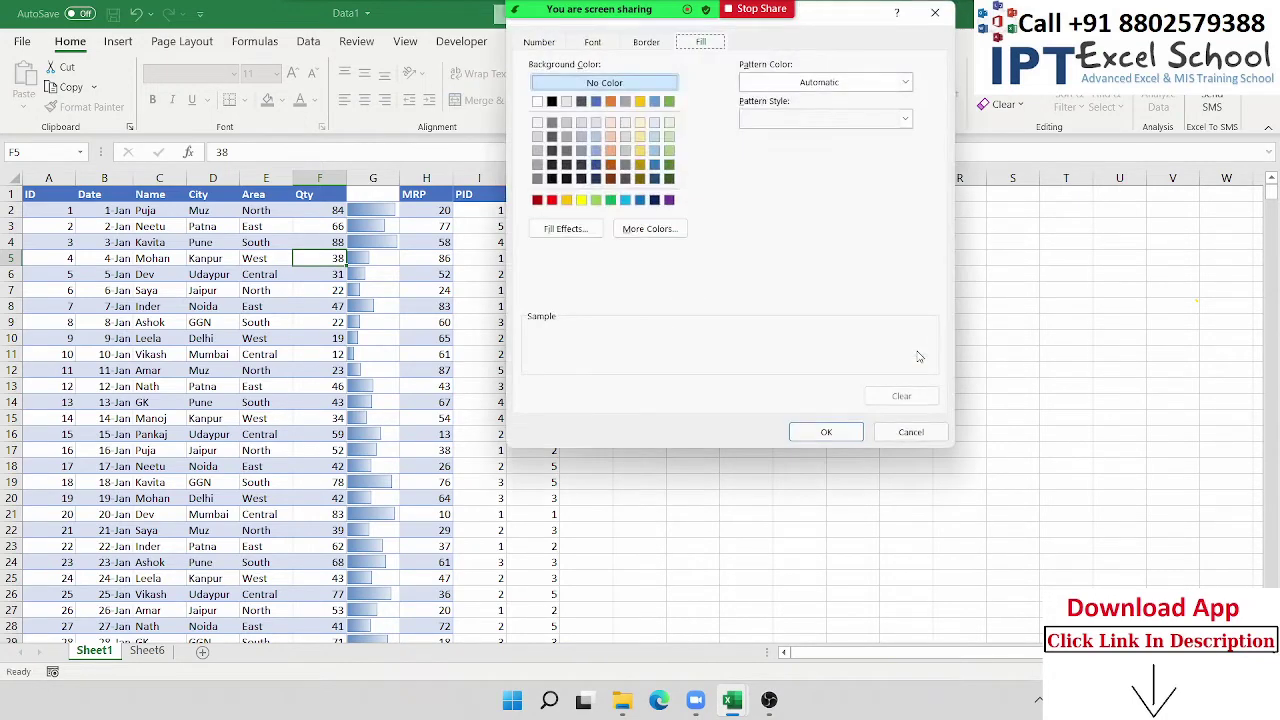
{"action": "left_click", "coordinate": [610, 200]}
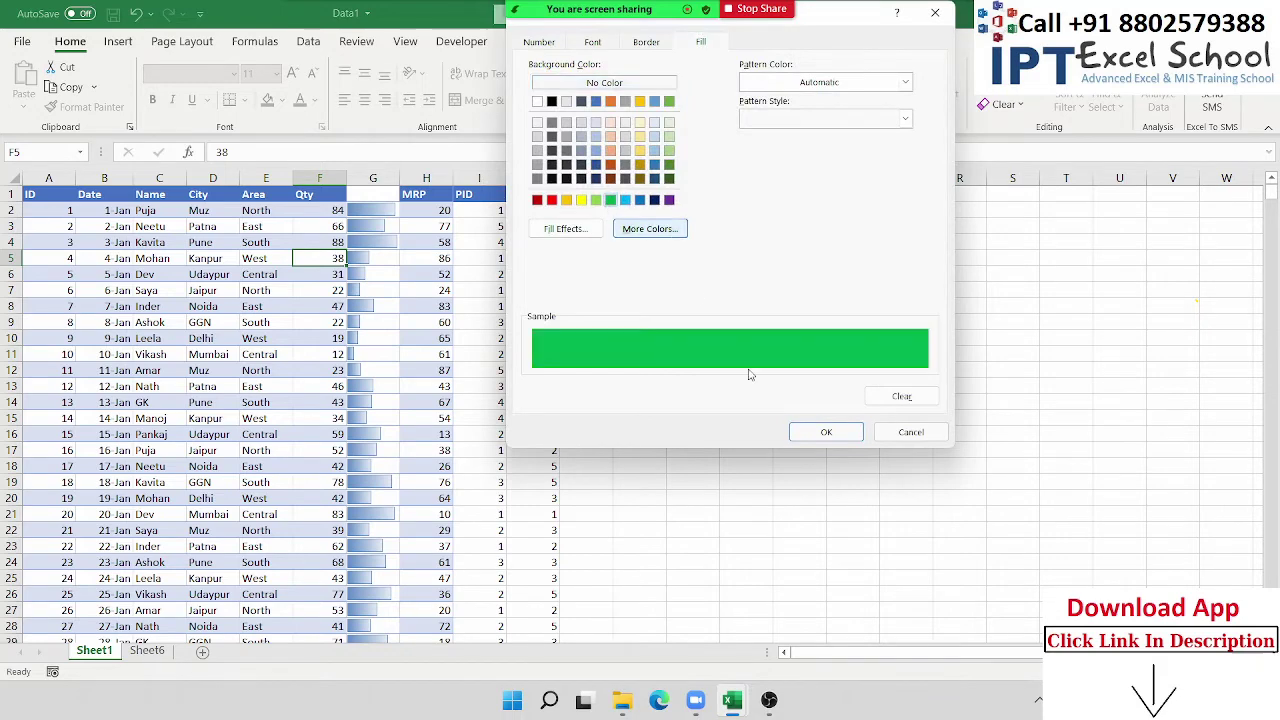
{"action": "left_click", "coordinate": [826, 432]}
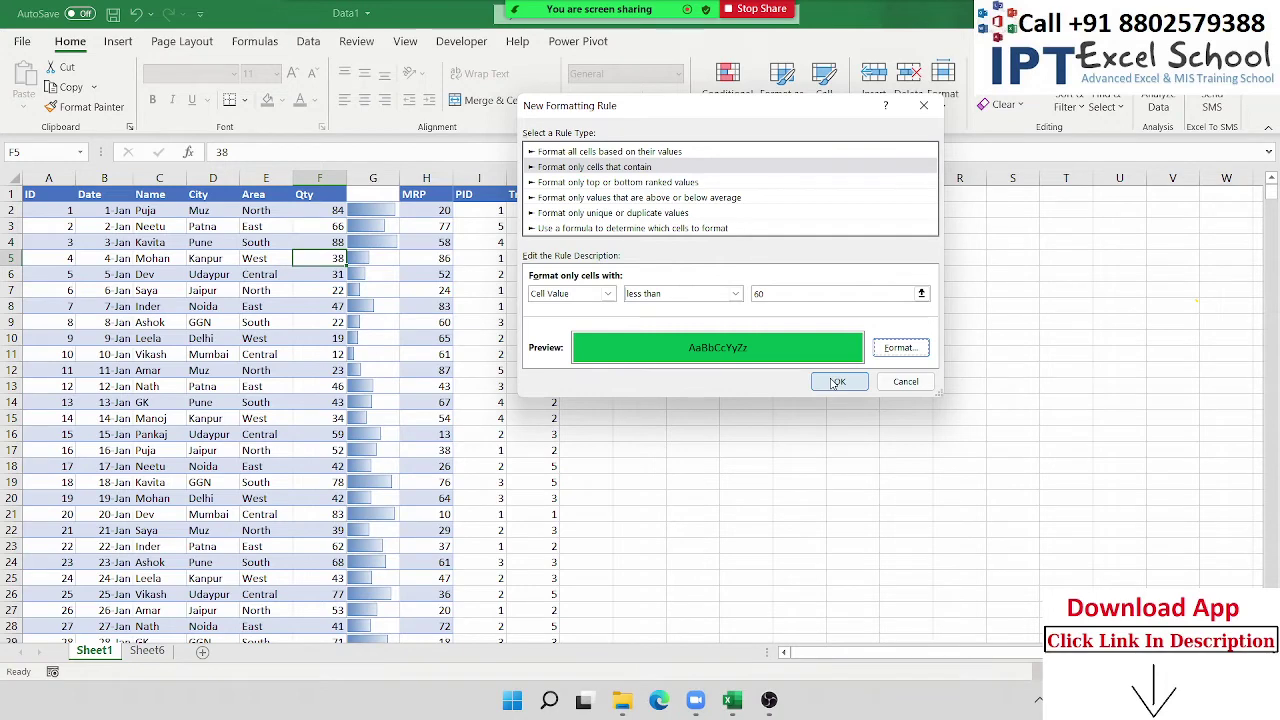
Switch the rule to Specific Text, then to Errors, and cancel it.
{"action": "left_click", "coordinate": [576, 295]}
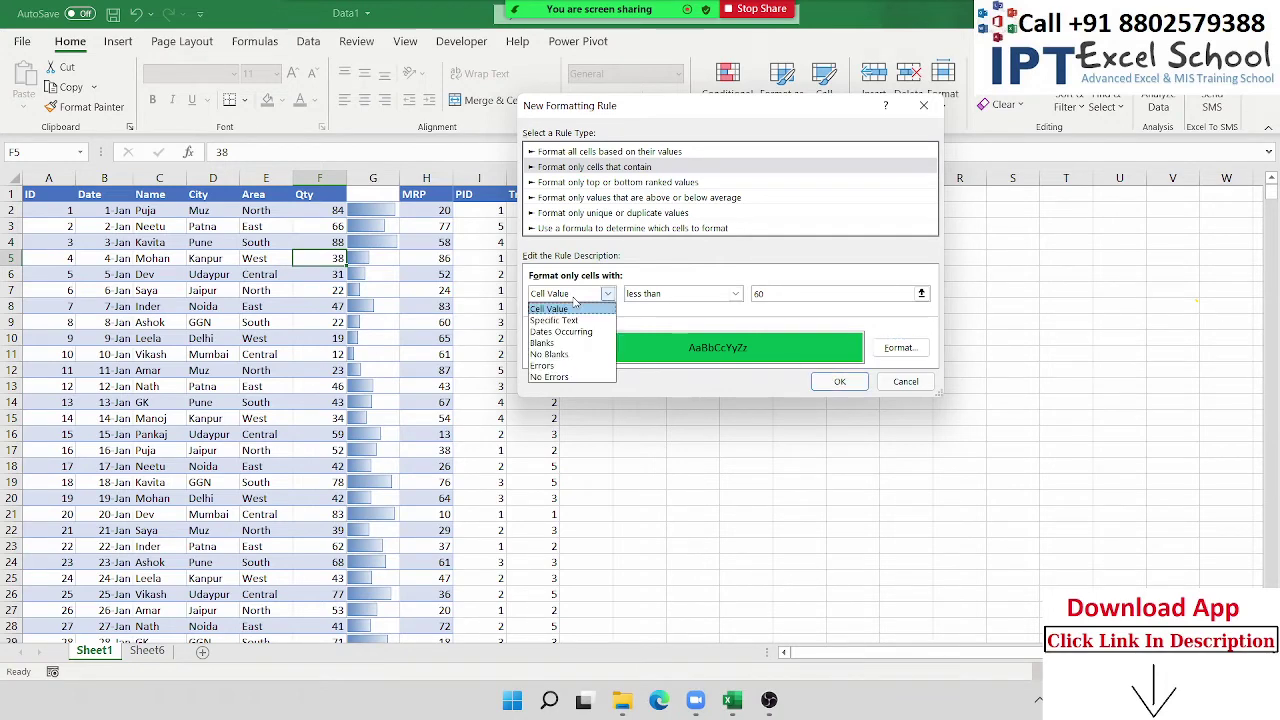
{"action": "left_click", "coordinate": [571, 320]}
{"action": "left_click", "coordinate": [647, 294]}
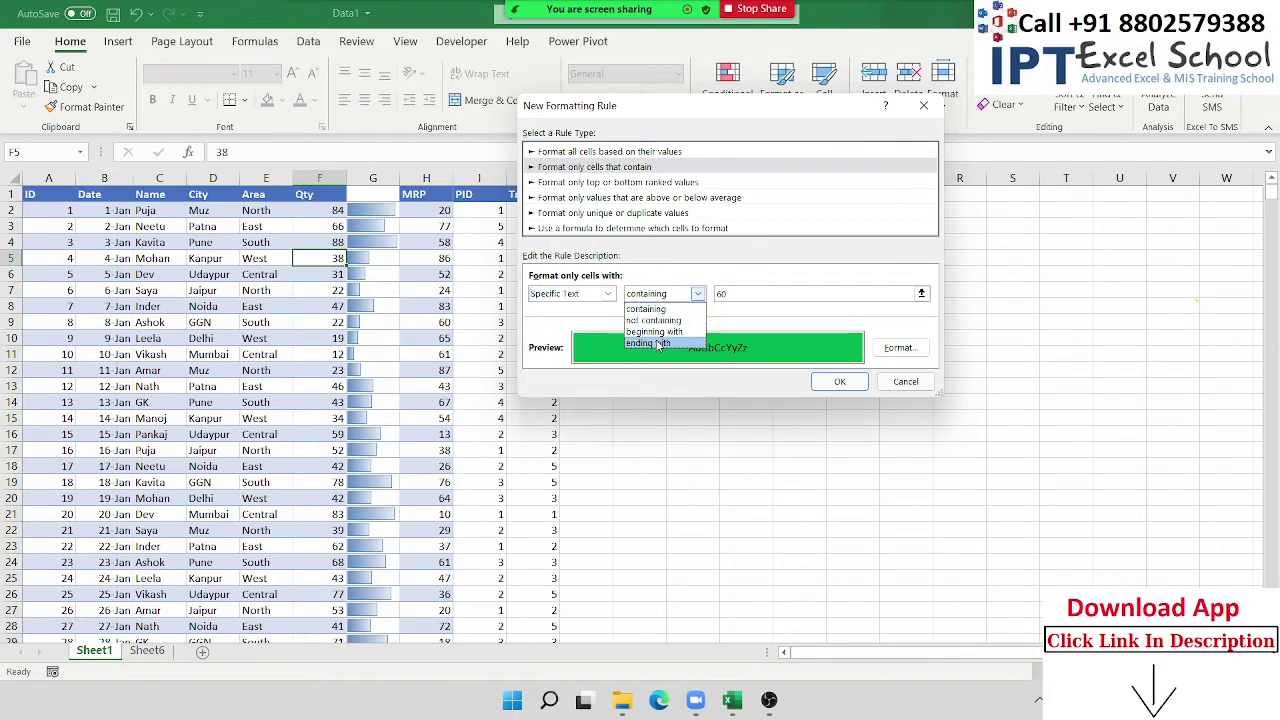
{"action": "left_click", "coordinate": [590, 300]}
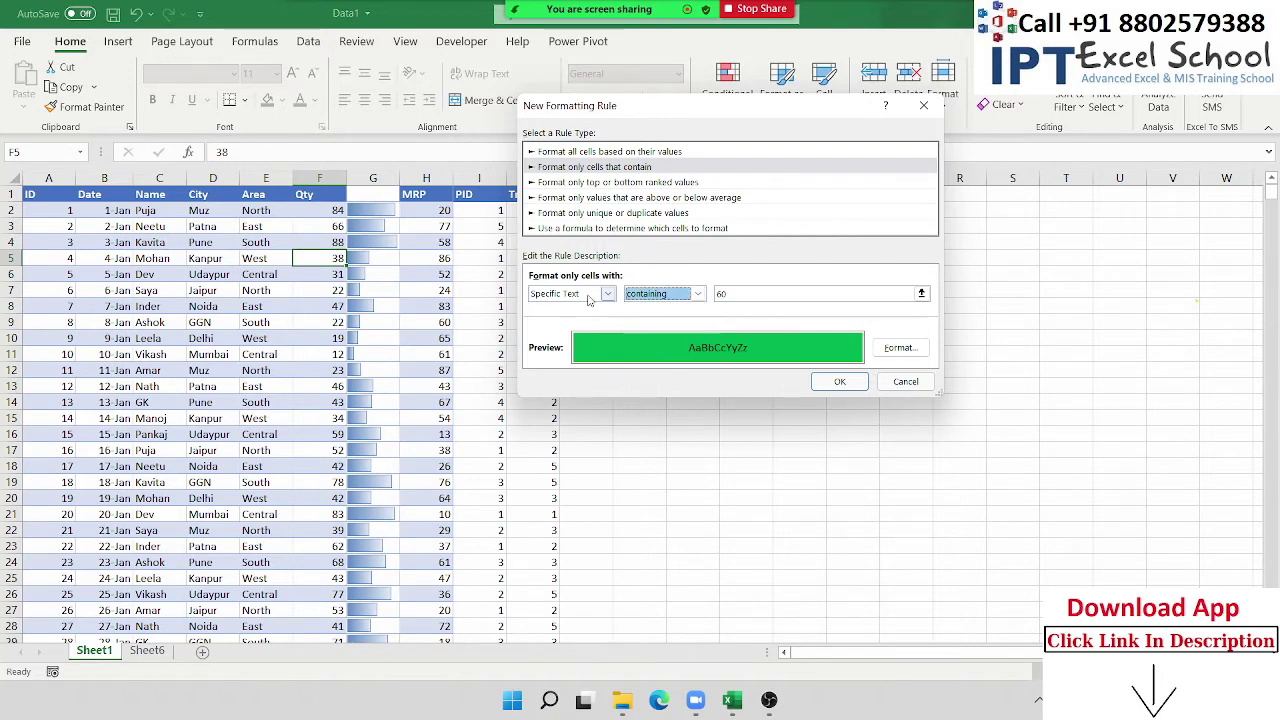
{"action": "left_click", "coordinate": [590, 300]}
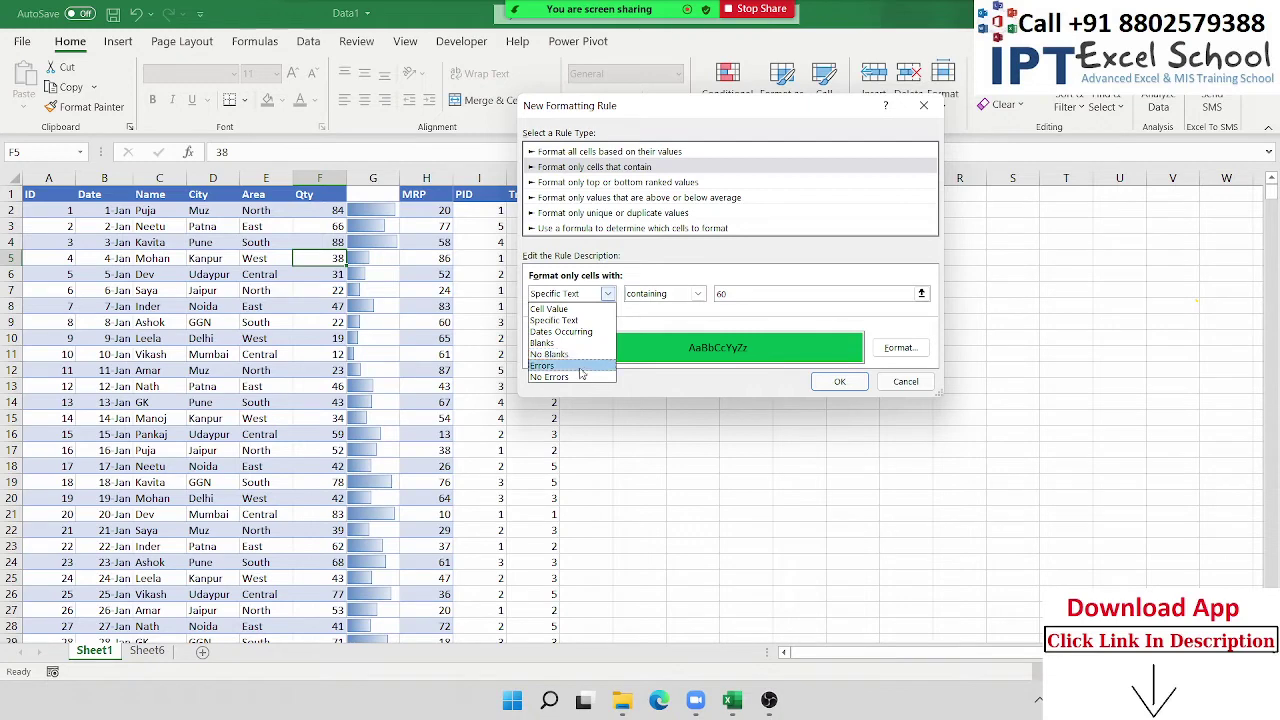
{"action": "left_click", "coordinate": [579, 367]}
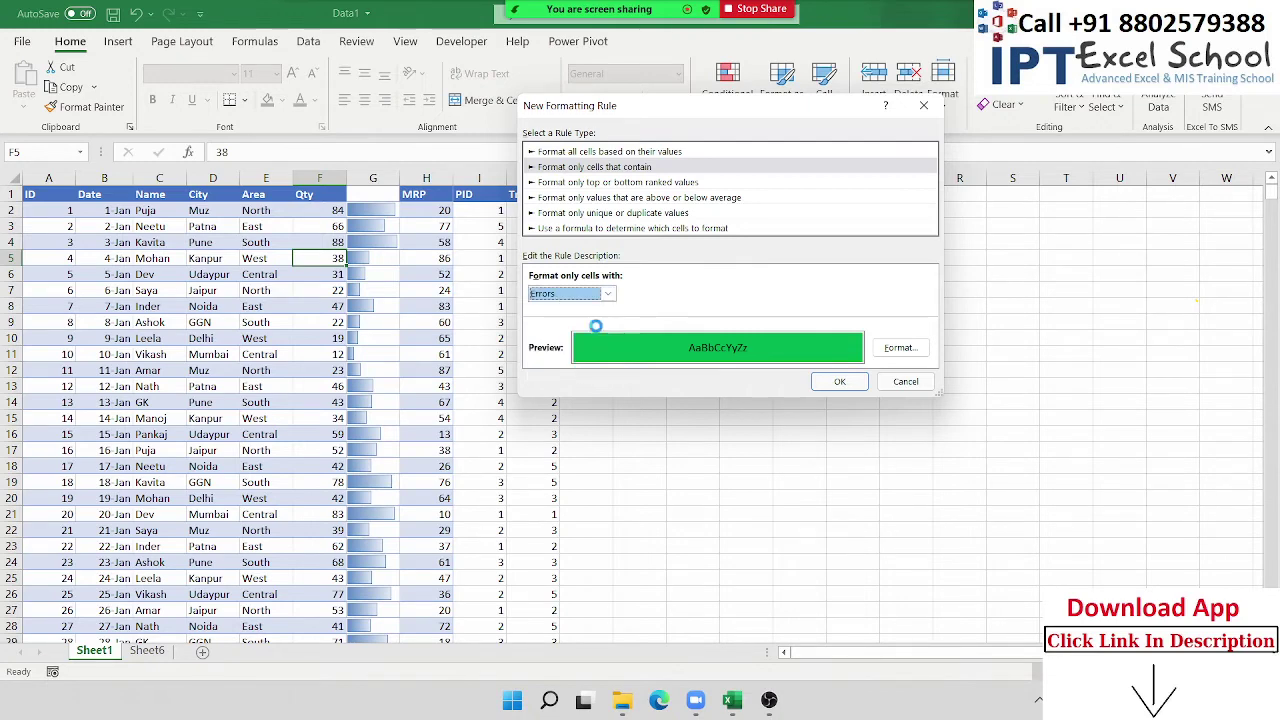
{"action": "key", "text": "Return"}
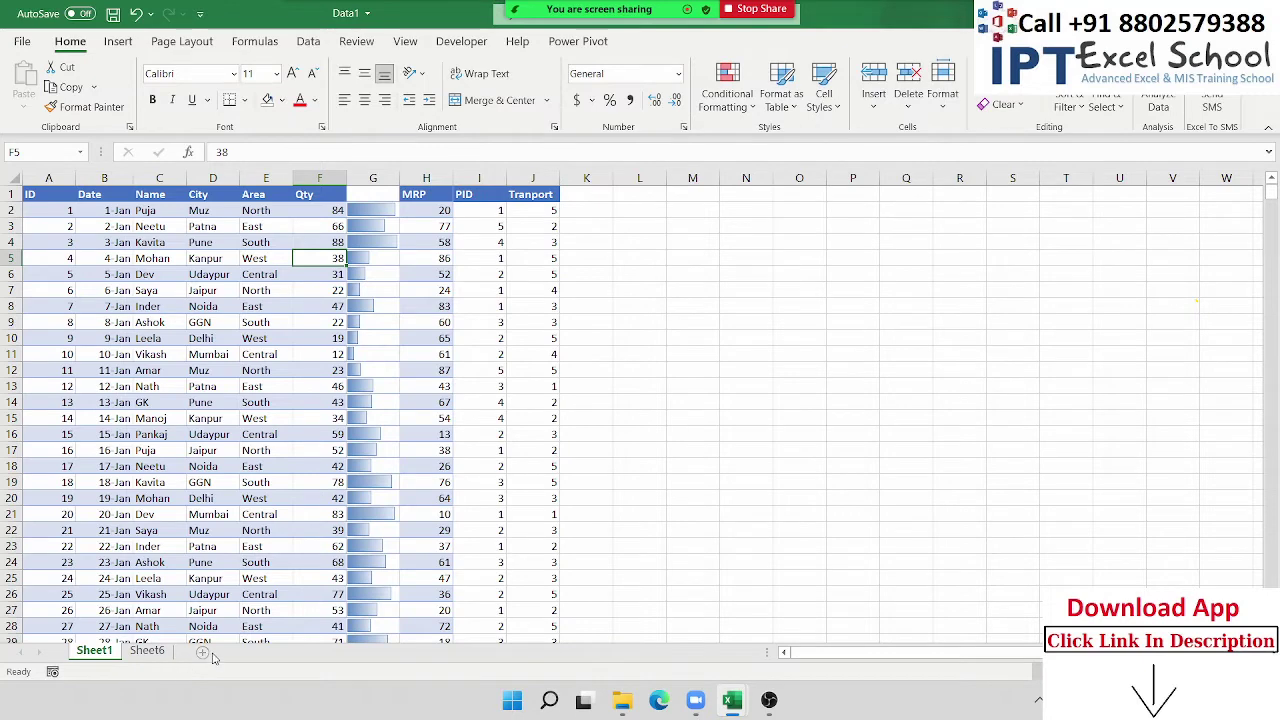
Add a new sheet and fill A1:P22 with the =NA() formula.
{"action": "left_click", "coordinate": [202, 651]}
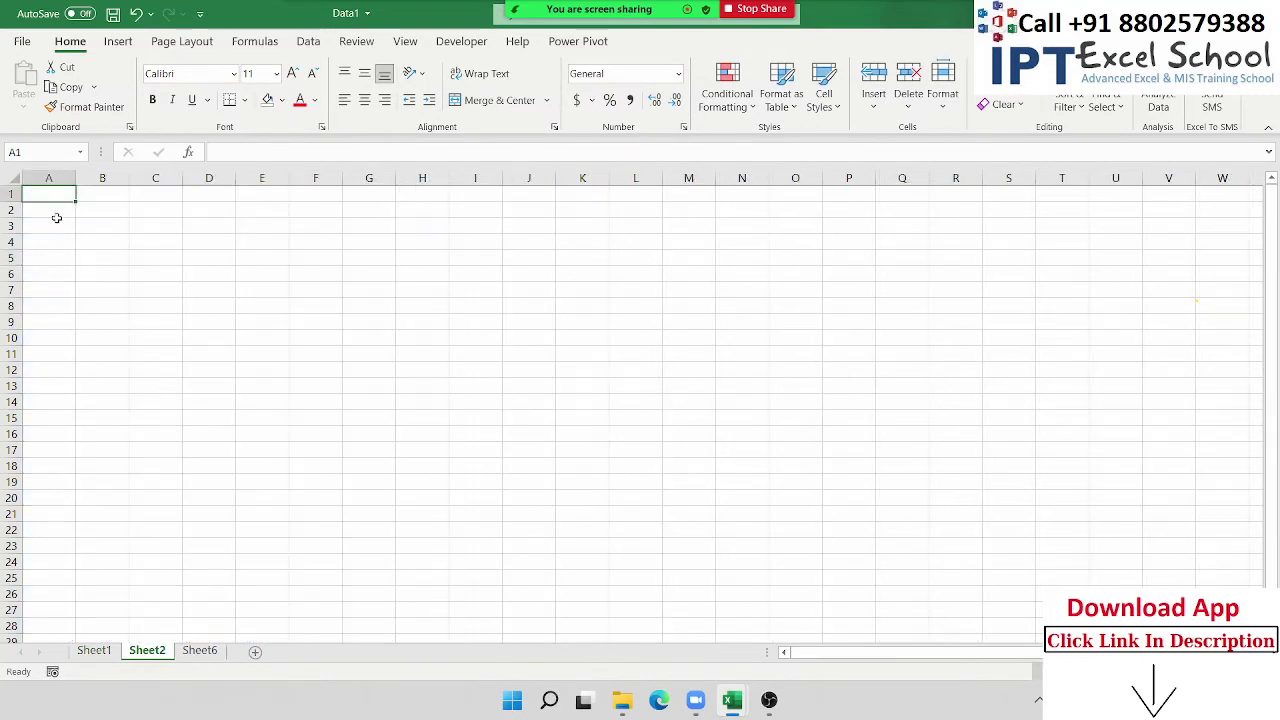
{"action": "type", "text": "=n"}
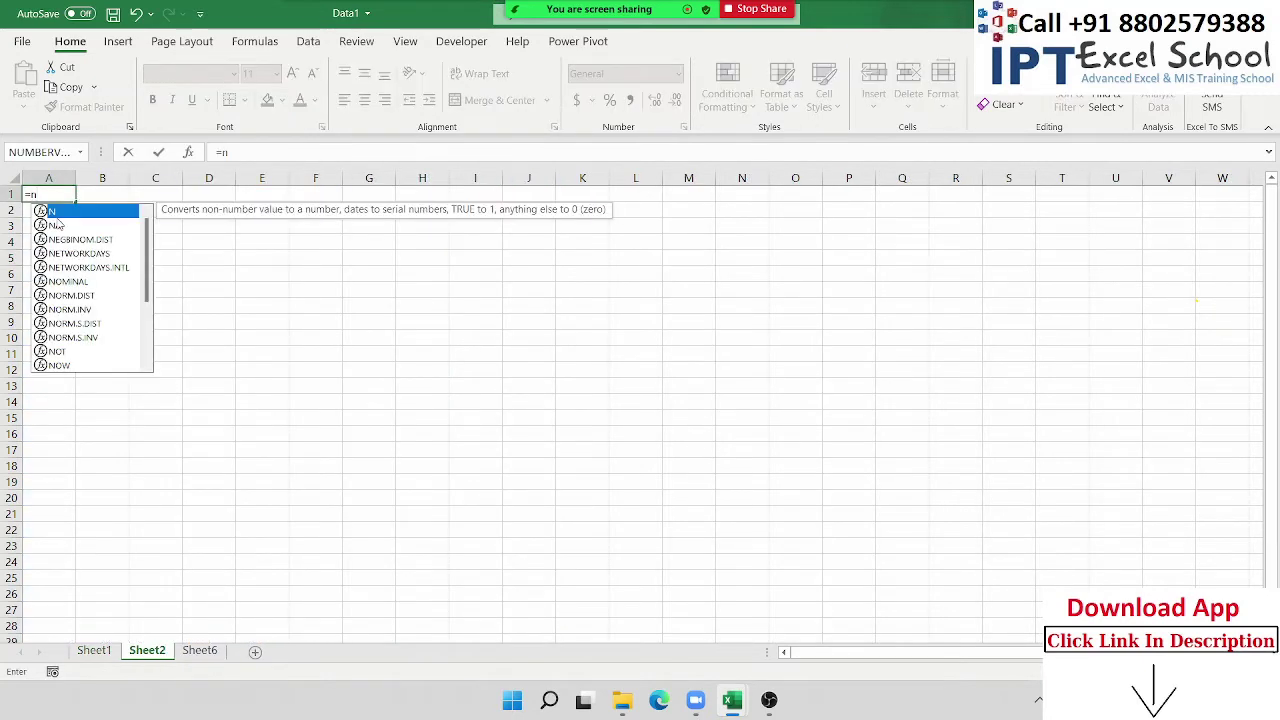
{"action": "type", "text": "a"}
{"action": "double_click", "coordinate": [52, 211]}
{"action": "left_click", "coordinate": [83, 237]}
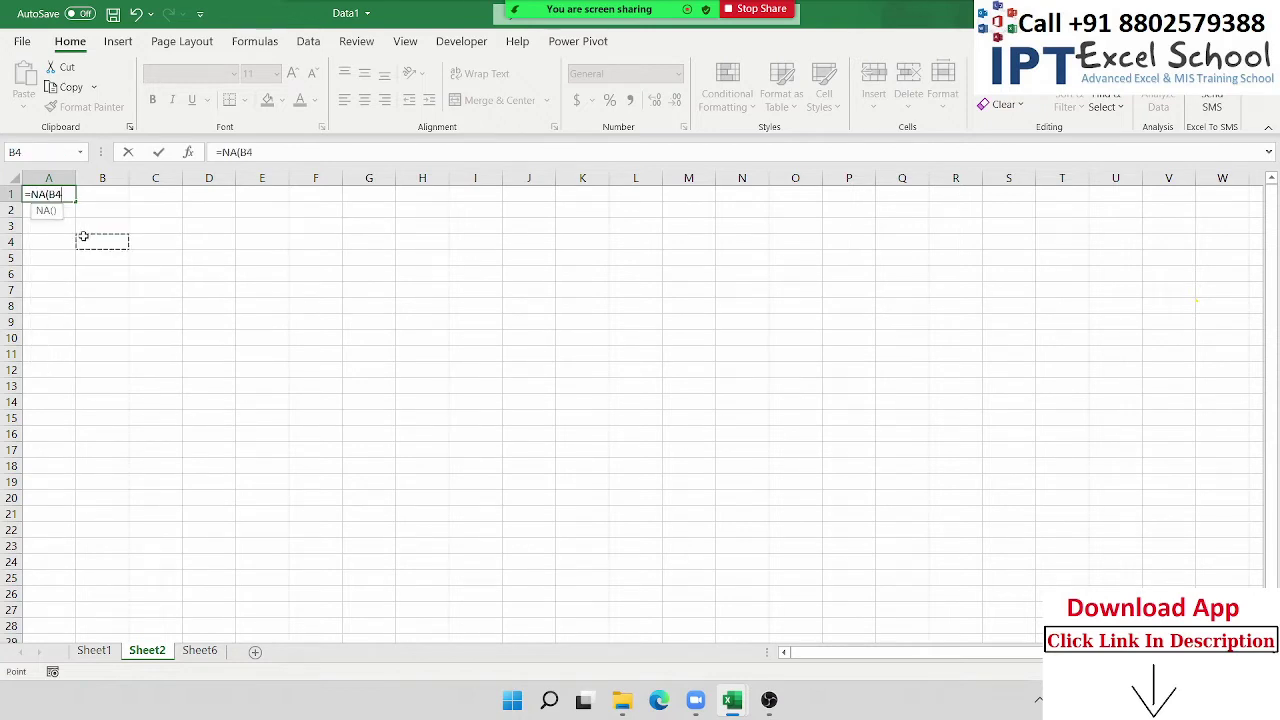
{"action": "key", "text": "BackSpace"}
{"action": "key", "text": "BackSpace"}
{"action": "type", "text": ")"}
{"action": "key", "text": "Return"}
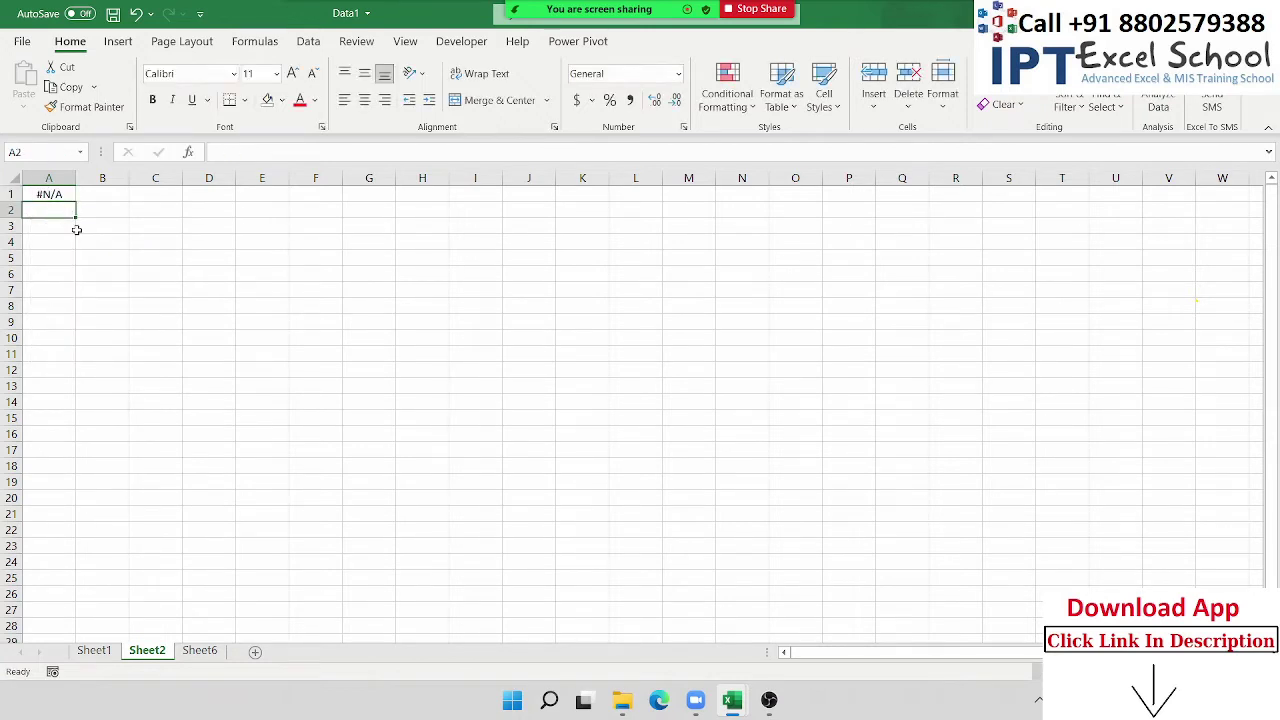
{"action": "left_click_drag", "start_coordinate": [62, 192], "coordinate": [847, 527]}
{"action": "key", "text": "ctrl+r"}
{"action": "key", "text": "ctrl+d"}
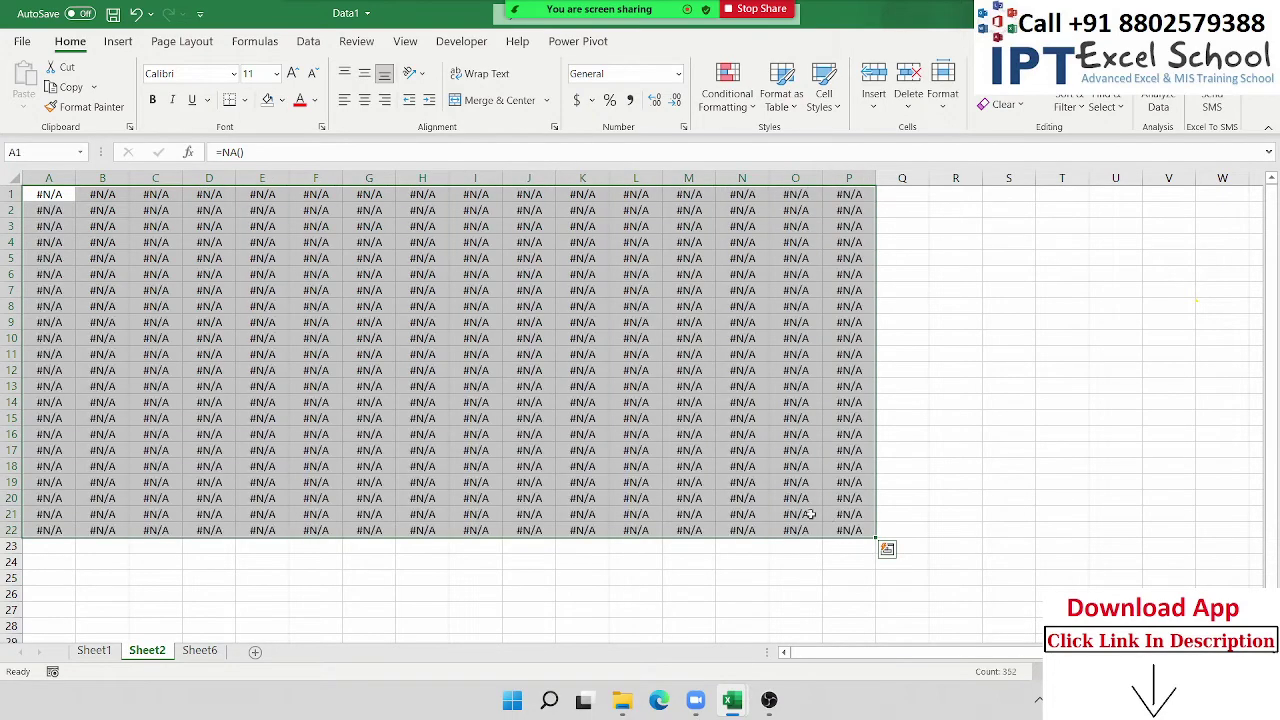
Overwrite E6, H3, K10, N6, O1, O17, P20, E19, B18 with 62, 85, 32, 54, 74, 45, 47, 47, 78.
{"action": "left_click", "coordinate": [261, 275]}
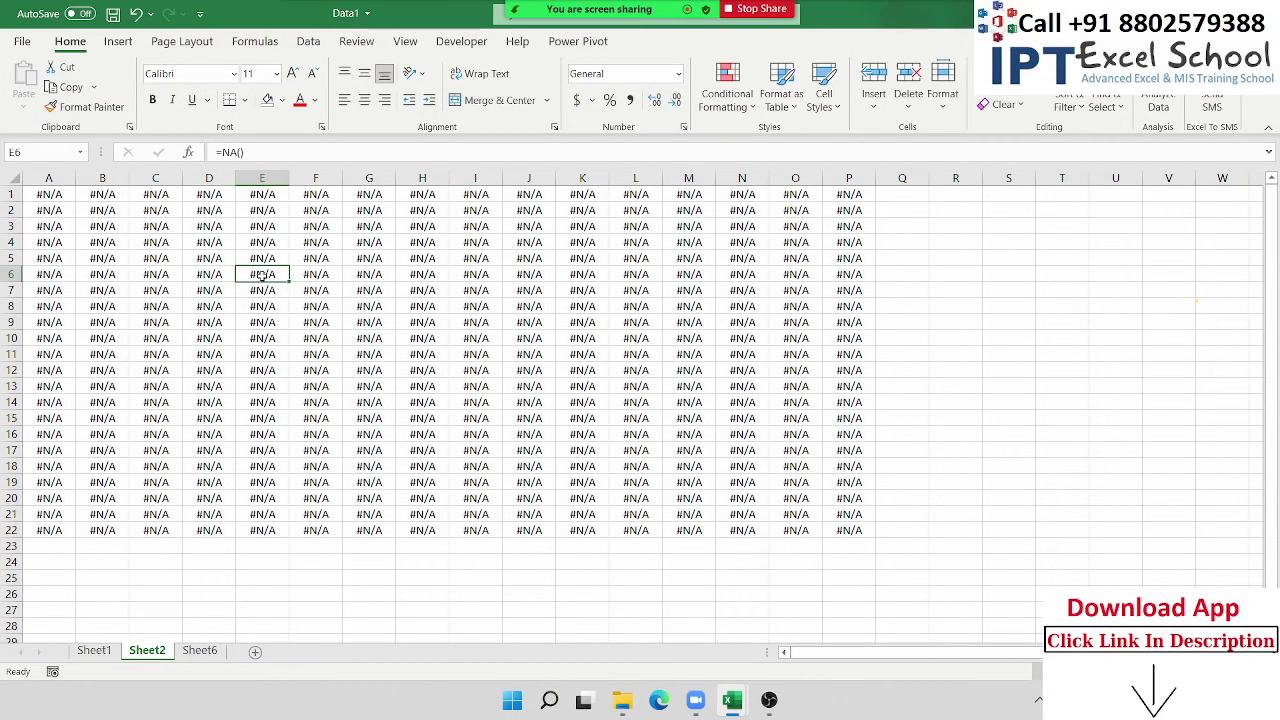
{"action": "type", "text": "62"}
{"action": "key", "text": "Tab"}
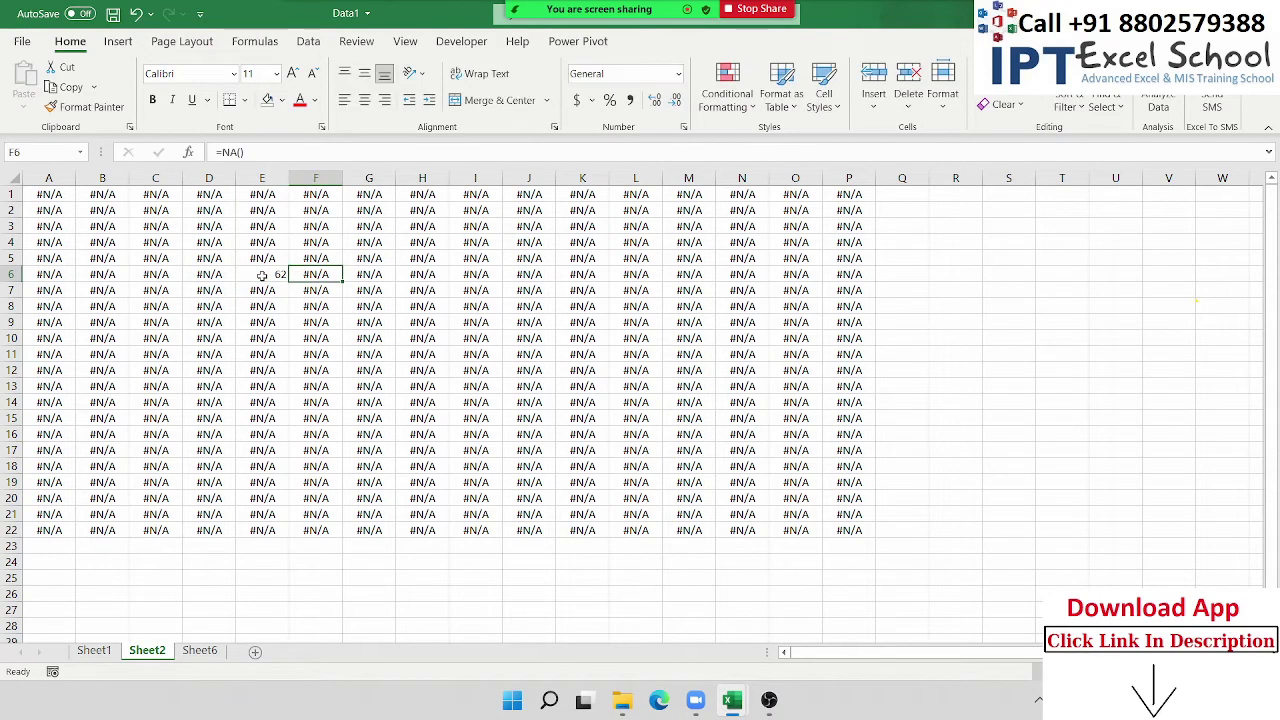
{"action": "left_click", "coordinate": [413, 230]}
{"action": "type", "text": "85"}
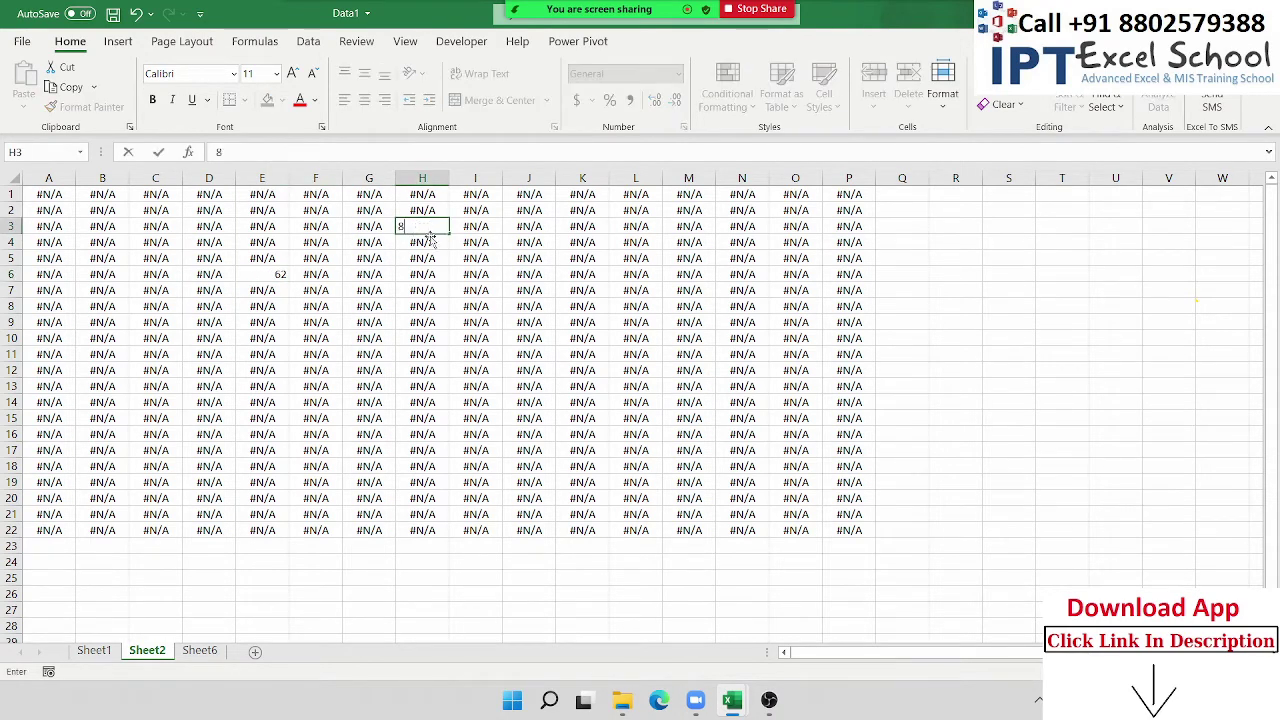
{"action": "left_click", "coordinate": [582, 338]}
{"action": "type", "text": "32"}
{"action": "left_click", "coordinate": [720, 282]}
{"action": "type", "text": "54"}
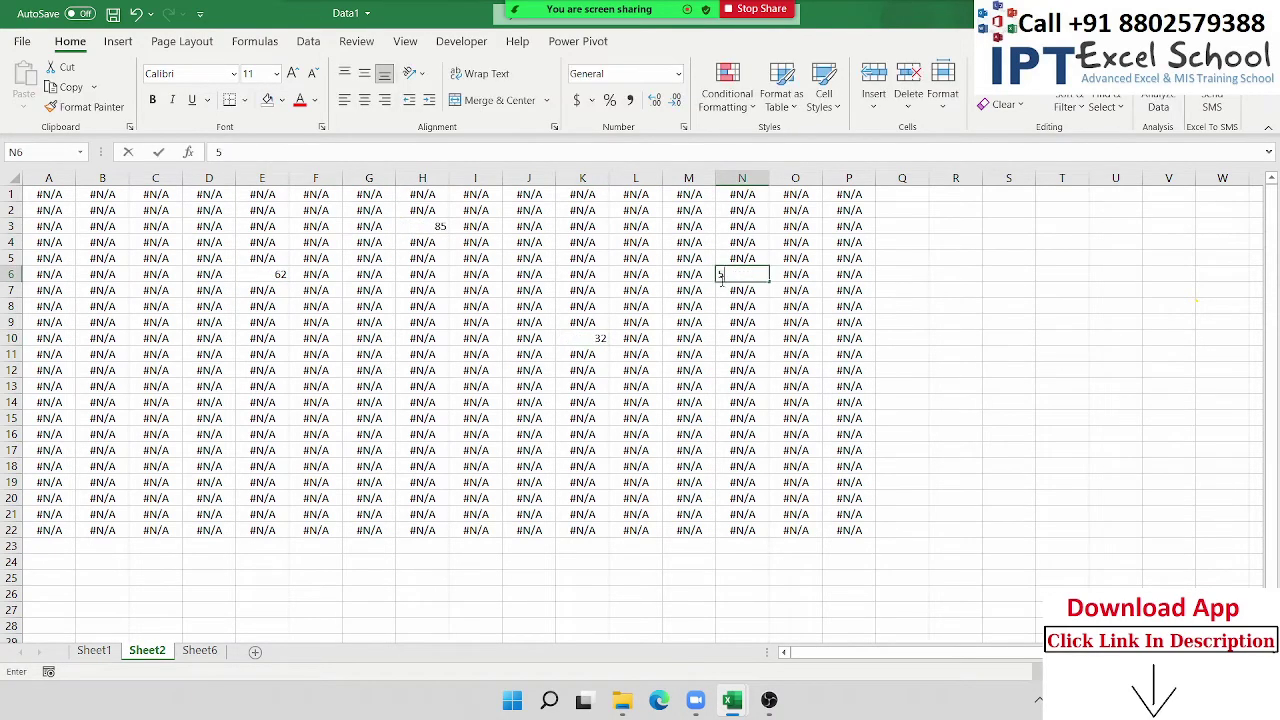
{"action": "left_click", "coordinate": [810, 196]}
{"action": "type", "text": "7"}
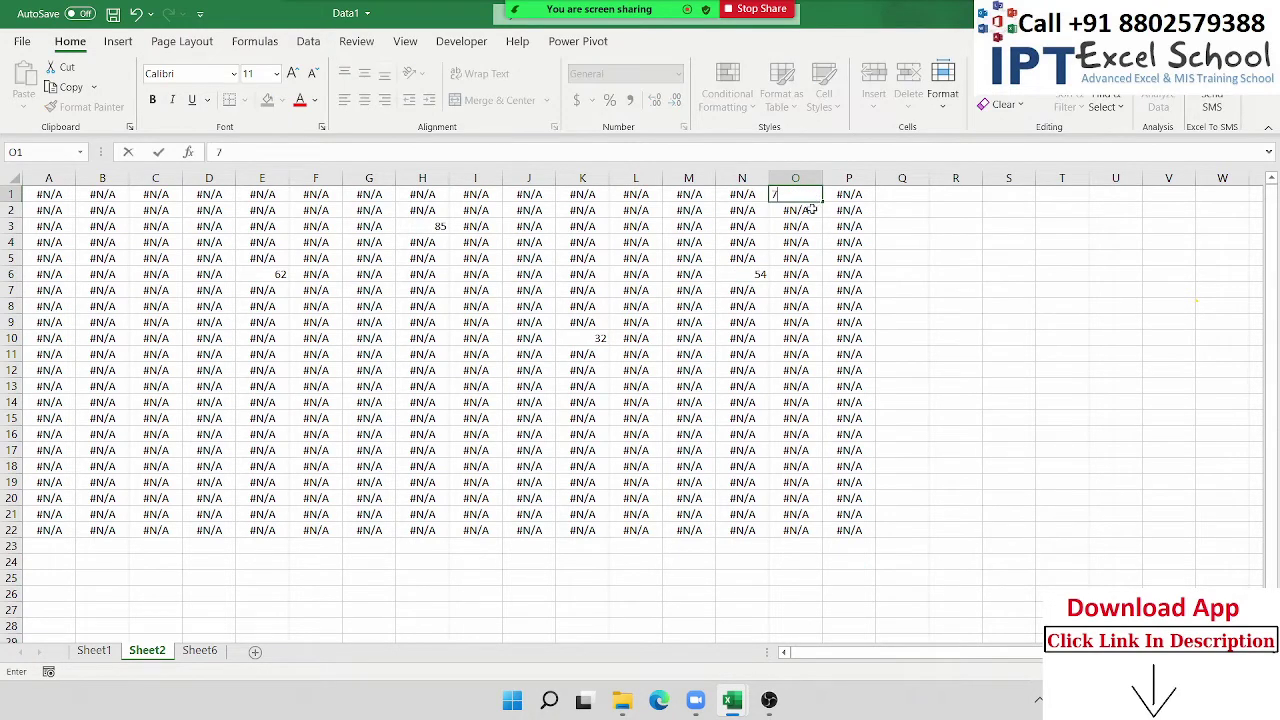
{"action": "type", "text": "4"}
{"action": "left_click", "coordinate": [789, 451]}
{"action": "type", "text": "45"}
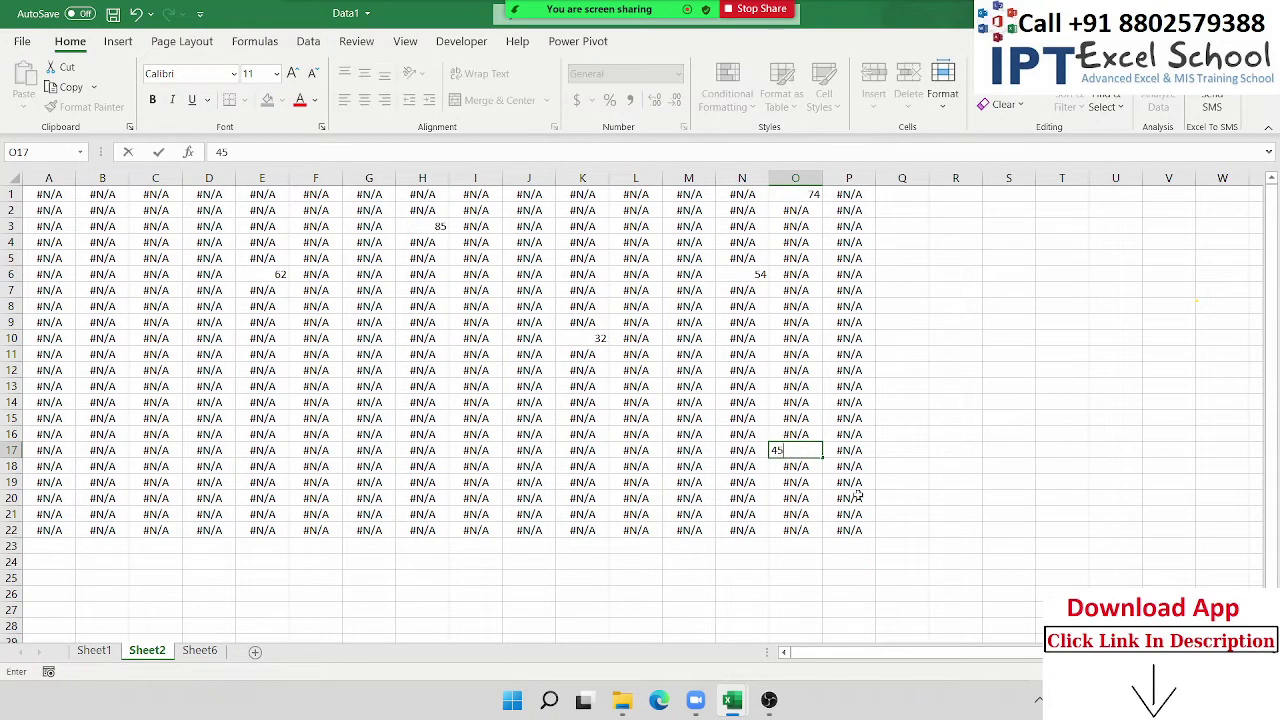
{"action": "left_click", "coordinate": [858, 496]}
{"action": "type", "text": "74"}
{"action": "type", "text": "47"}
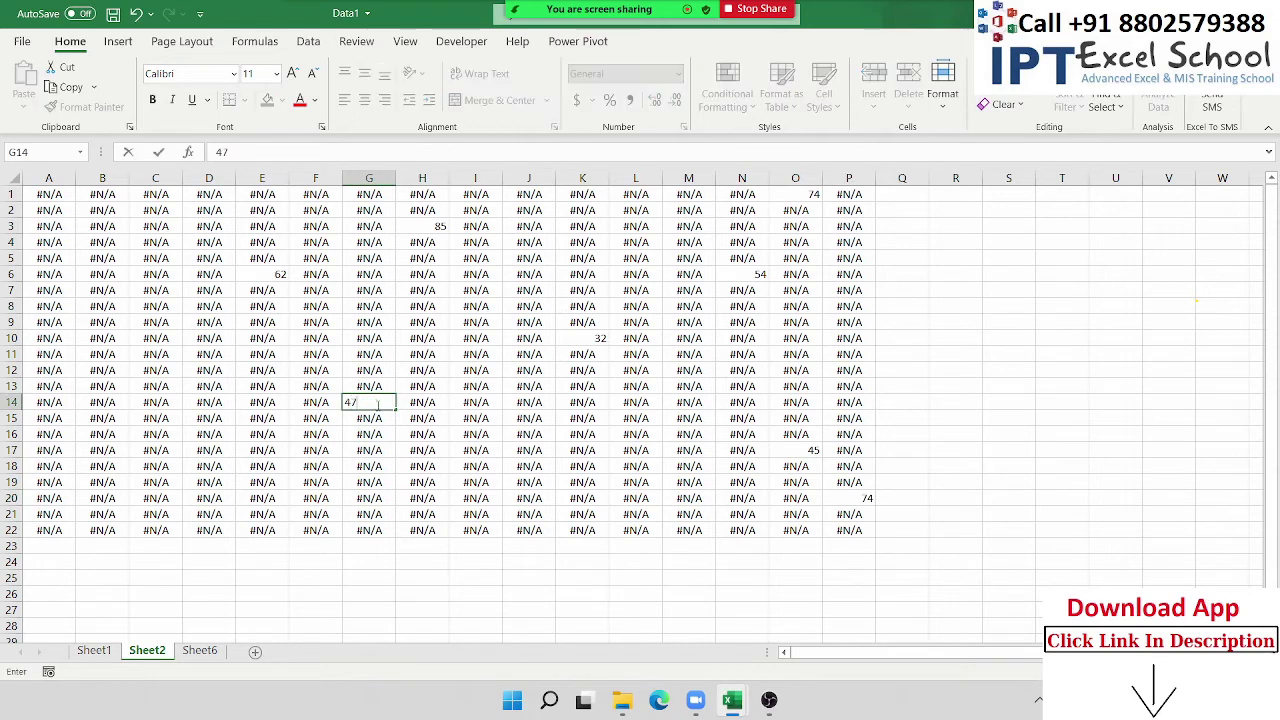
{"action": "left_click", "coordinate": [267, 483]}
{"action": "type", "text": "47"}
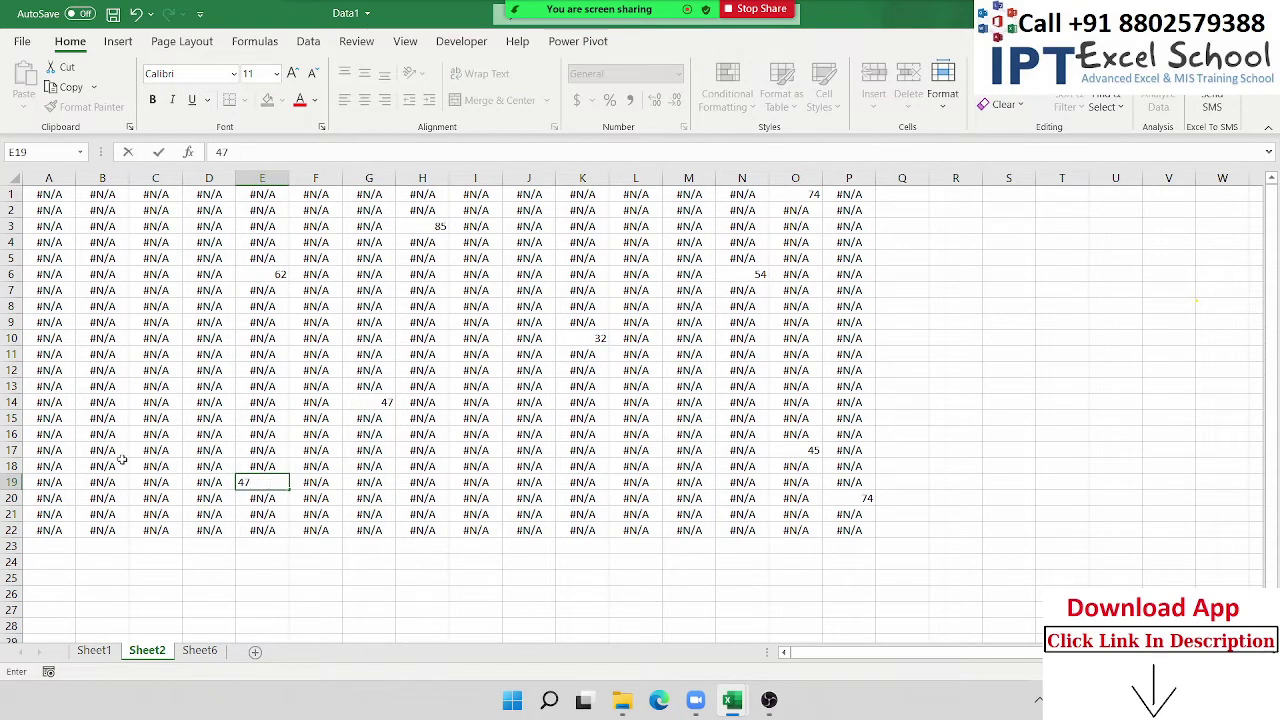
{"action": "left_click", "coordinate": [120, 466]}
{"action": "type", "text": "78"}
Overwrite B10, B4, A6, A15, F12, I10, J5, L17 with 87, 747, 44, 74, 87, 8, 5, 87.
{"action": "left_click", "coordinate": [120, 340]}
{"action": "type", "text": "8"}
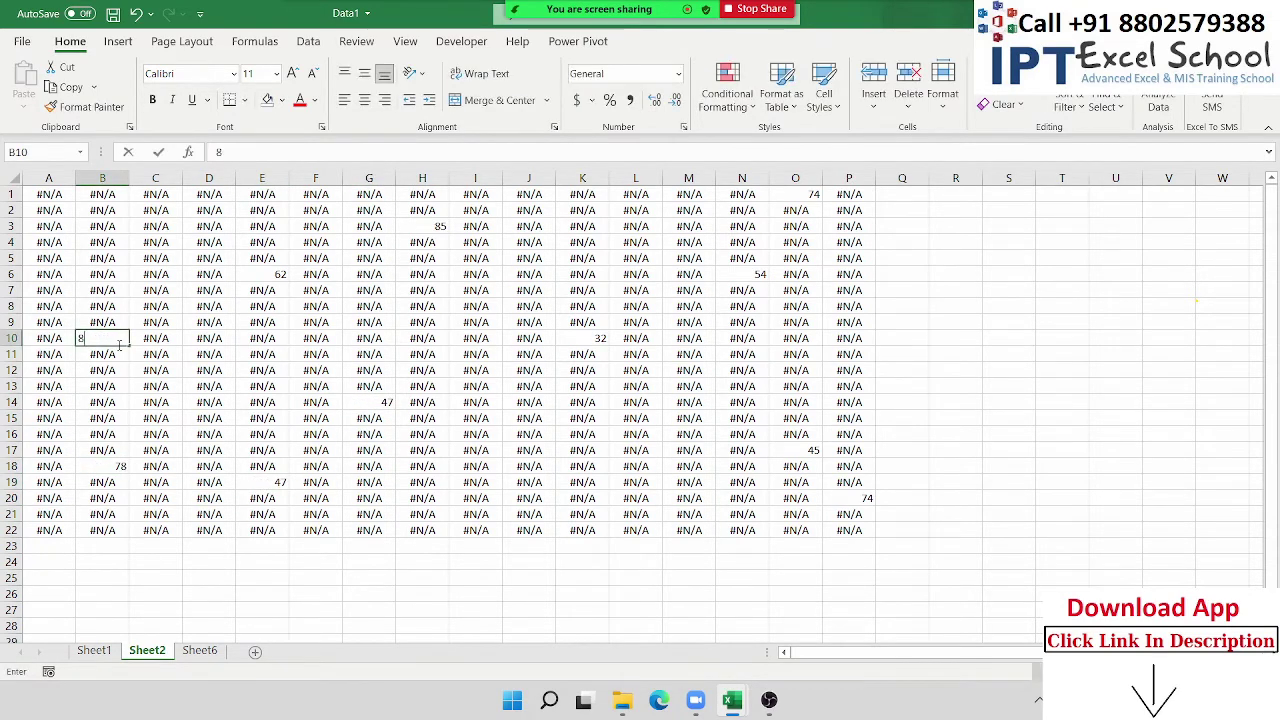
{"action": "type", "text": "7"}
{"action": "left_click", "coordinate": [94, 240]}
{"action": "type", "text": "747"}
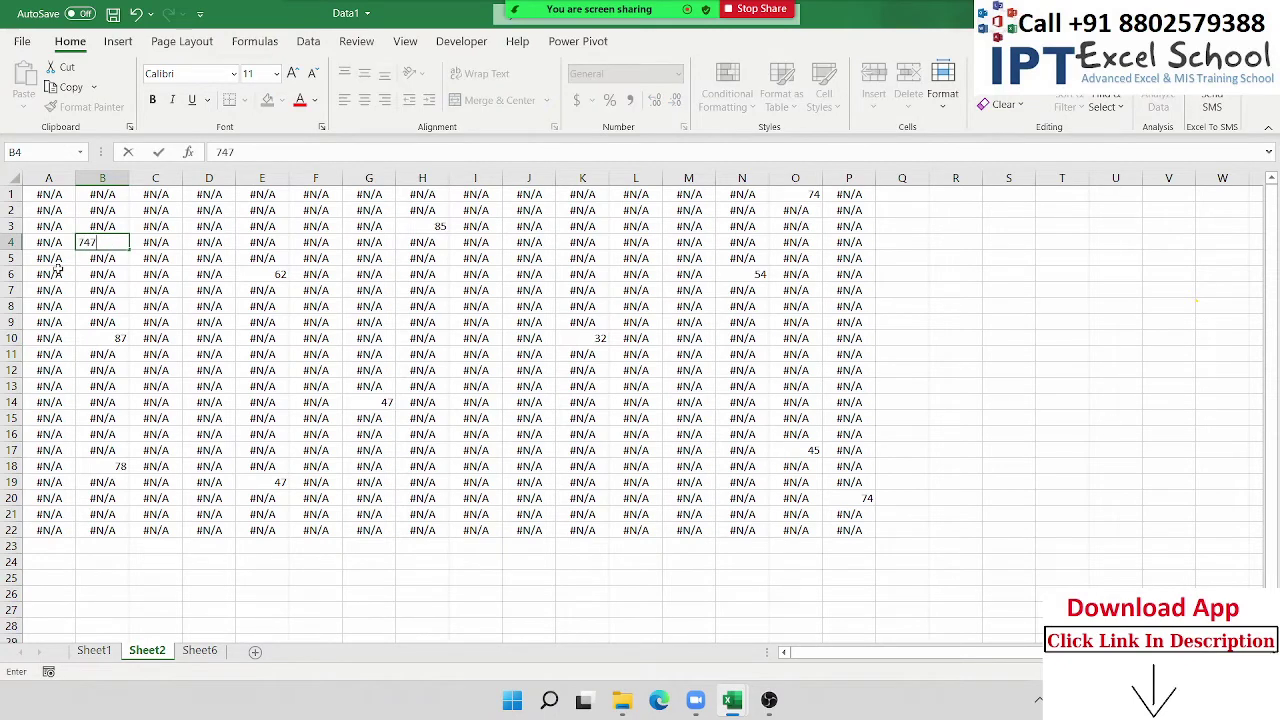
{"action": "left_click", "coordinate": [57, 270]}
{"action": "type", "text": "44"}
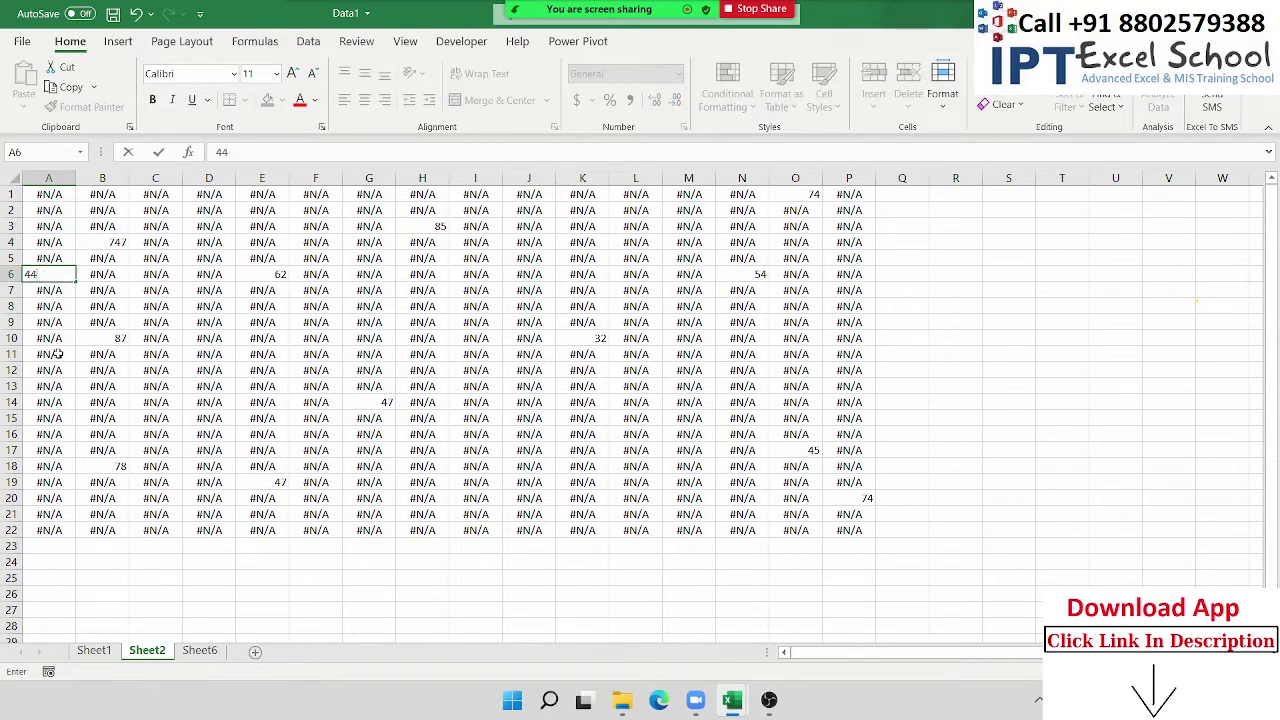
{"action": "left_click", "coordinate": [58, 354]}
{"action": "left_click", "coordinate": [60, 416]}
{"action": "type", "text": "74"}
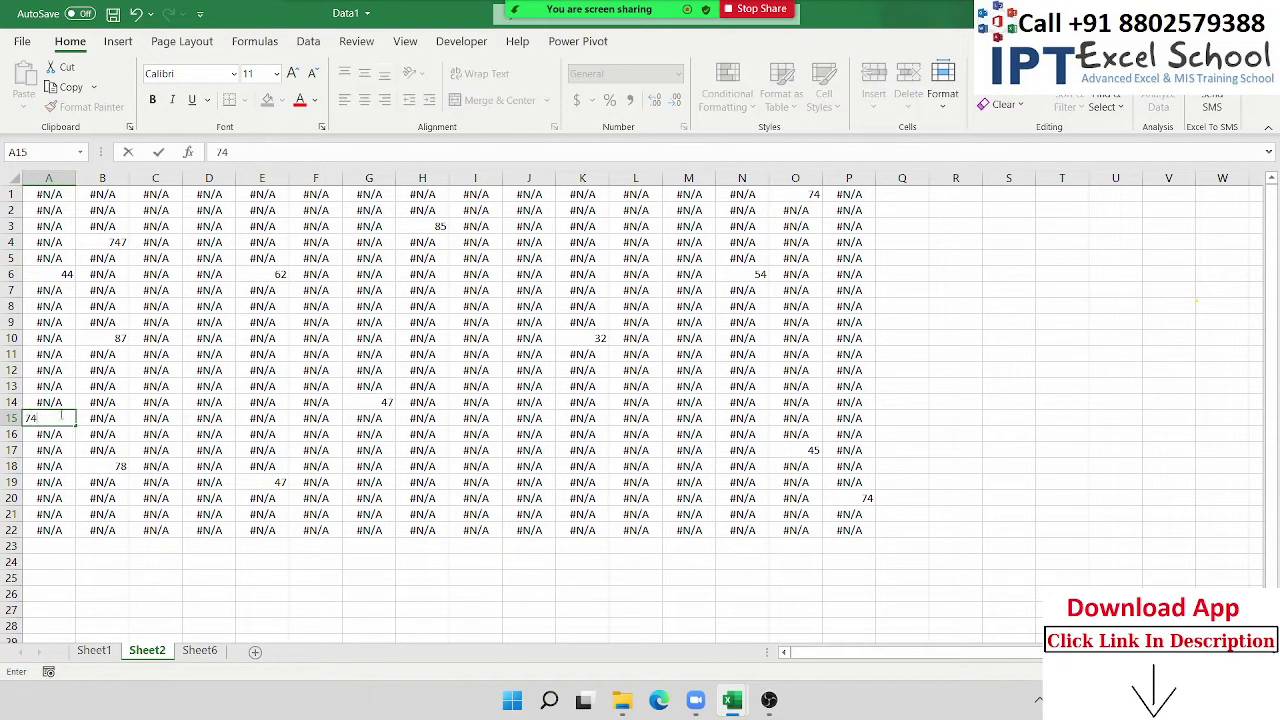
{"action": "left_click", "coordinate": [316, 370]}
{"action": "type", "text": "8"}
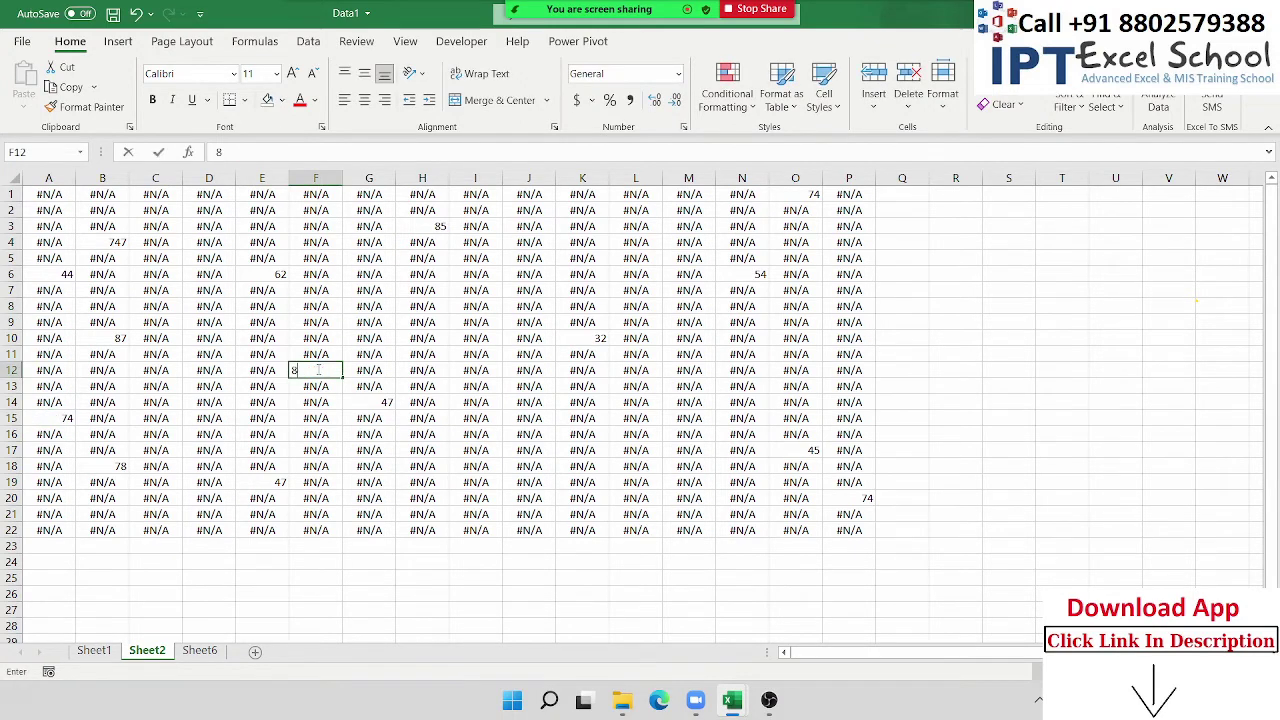
{"action": "type", "text": "7"}
{"action": "left_click", "coordinate": [520, 338]}
{"action": "left_click", "coordinate": [475, 339]}
{"action": "type", "text": "8"}
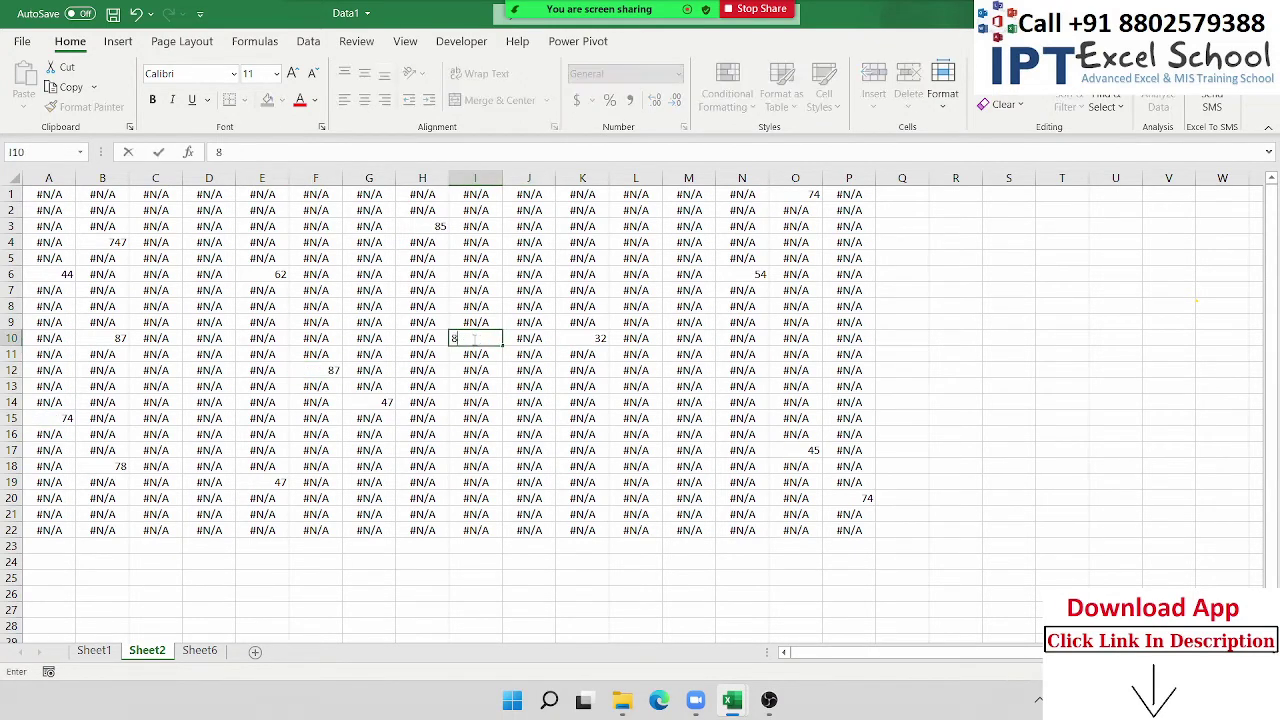
{"action": "left_click", "coordinate": [530, 260]}
{"action": "type", "text": "56"}
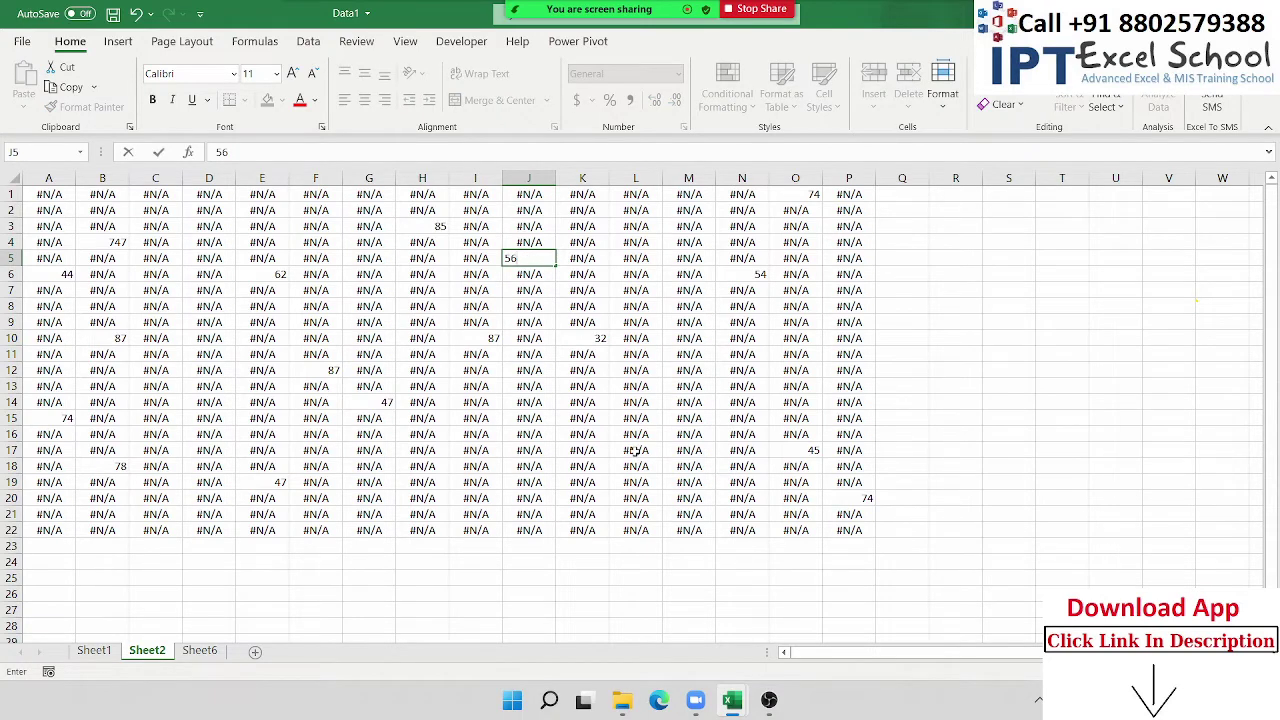
{"action": "left_click", "coordinate": [628, 452]}
{"action": "type", "text": "8"}
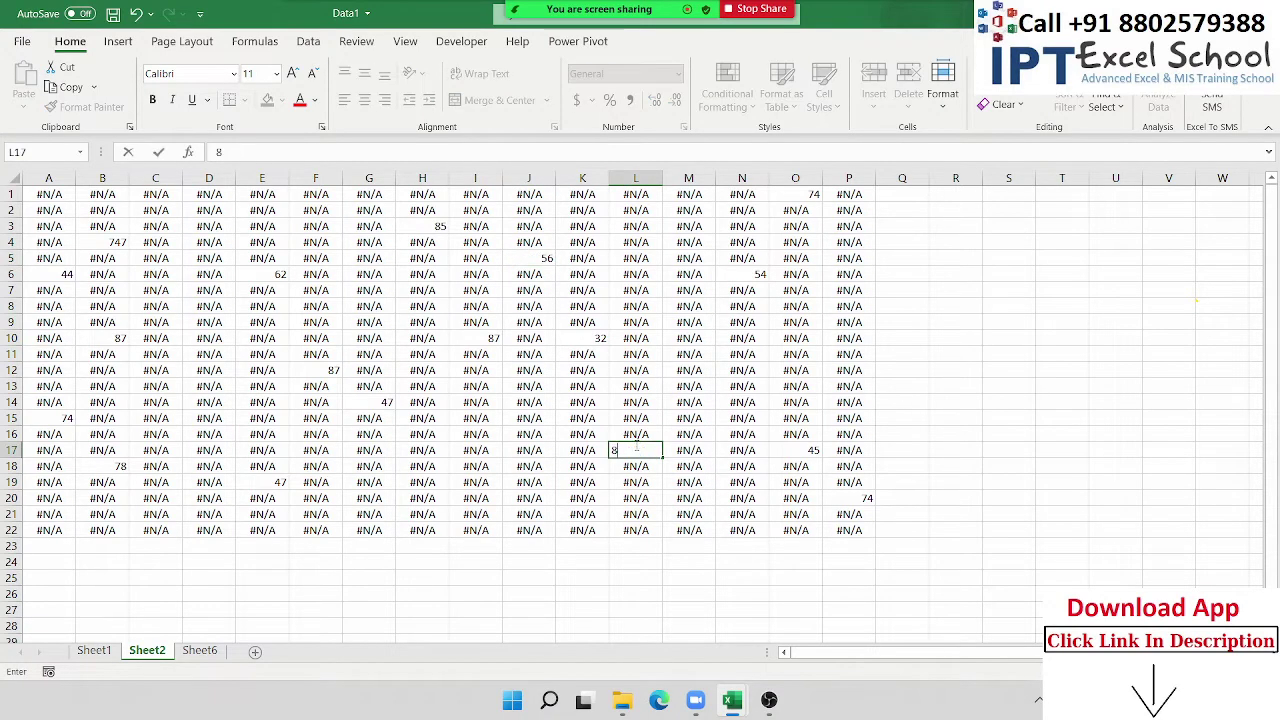
{"action": "type", "text": "7"}
{"action": "left_click", "coordinate": [636, 306]}
{"action": "type", "text": "87"}
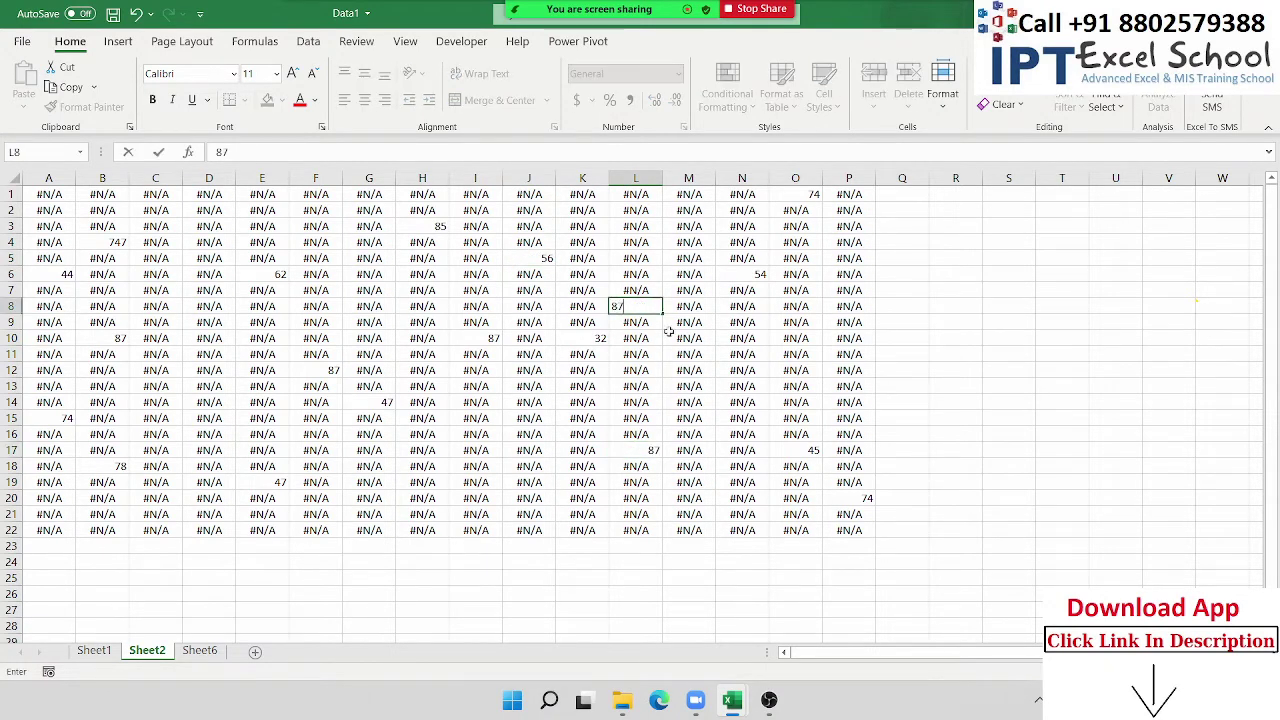
{"action": "left_click", "coordinate": [670, 338]}
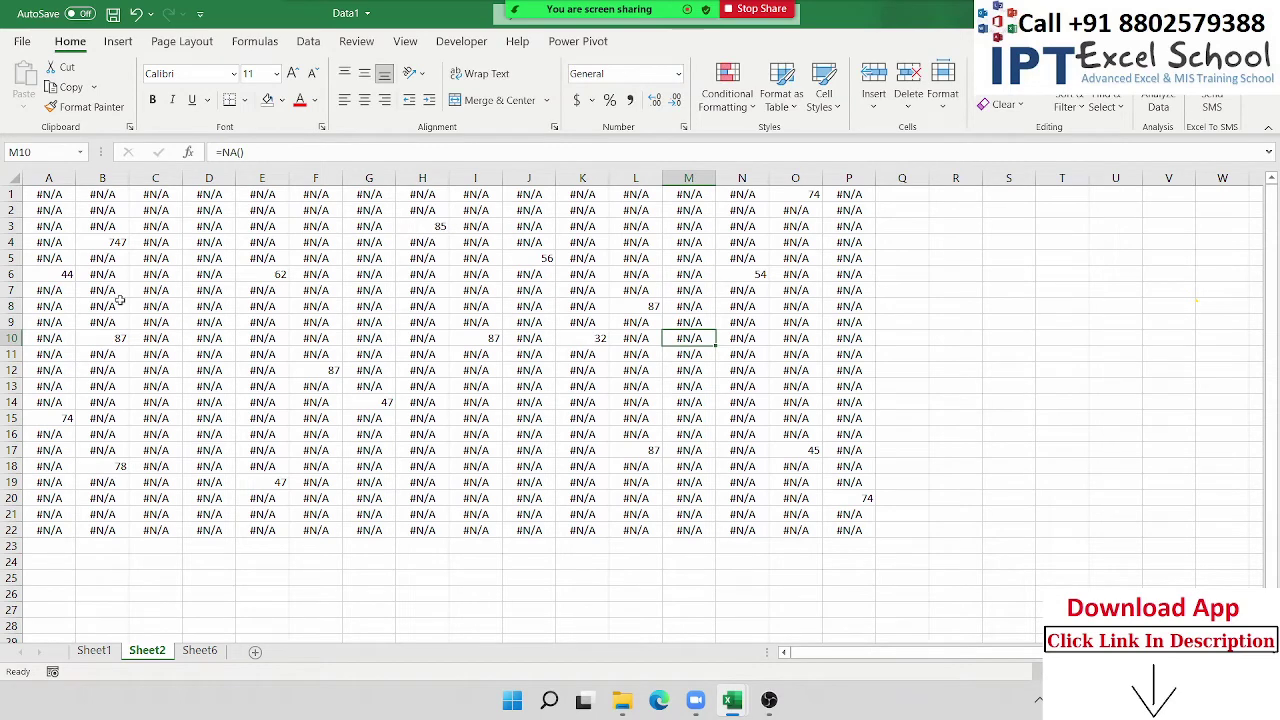
Select A1:P22 and start a new rule formatting only cells that contain errors.
{"action": "left_click_drag", "start_coordinate": [868, 498], "coordinate": [3, 148]}
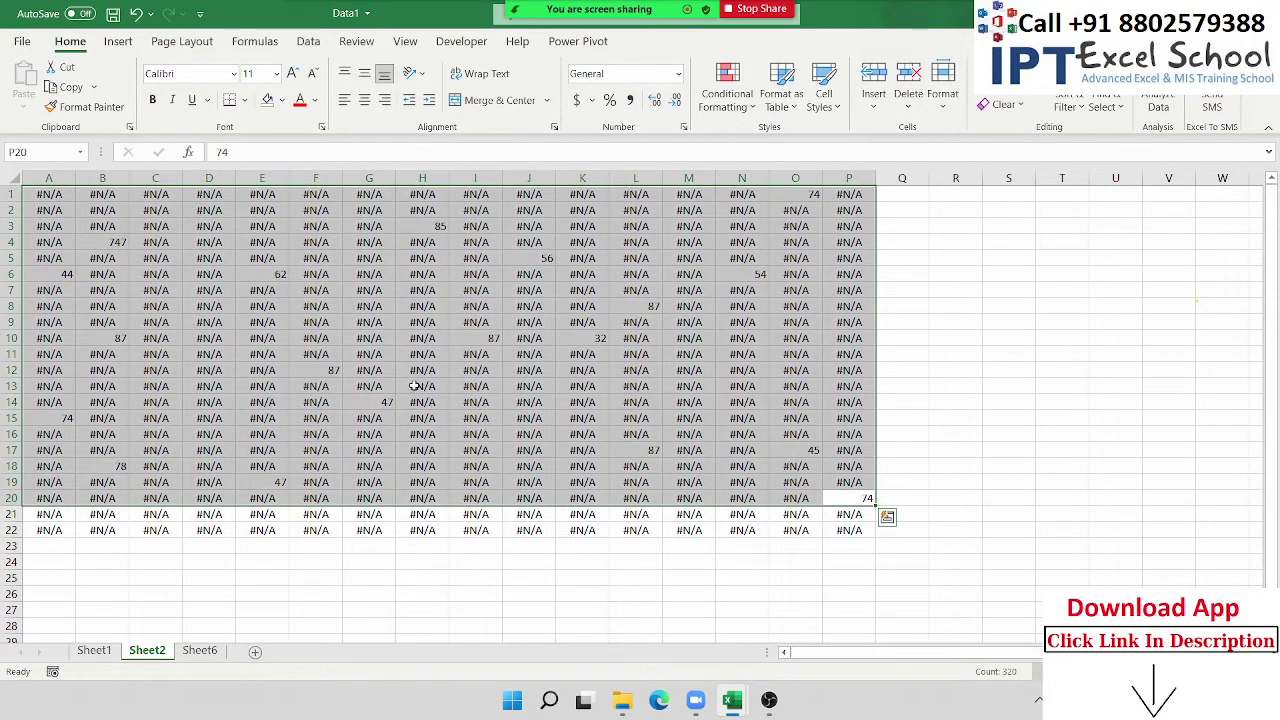
{"action": "left_click_drag", "start_coordinate": [850, 530], "coordinate": [795, 498]}
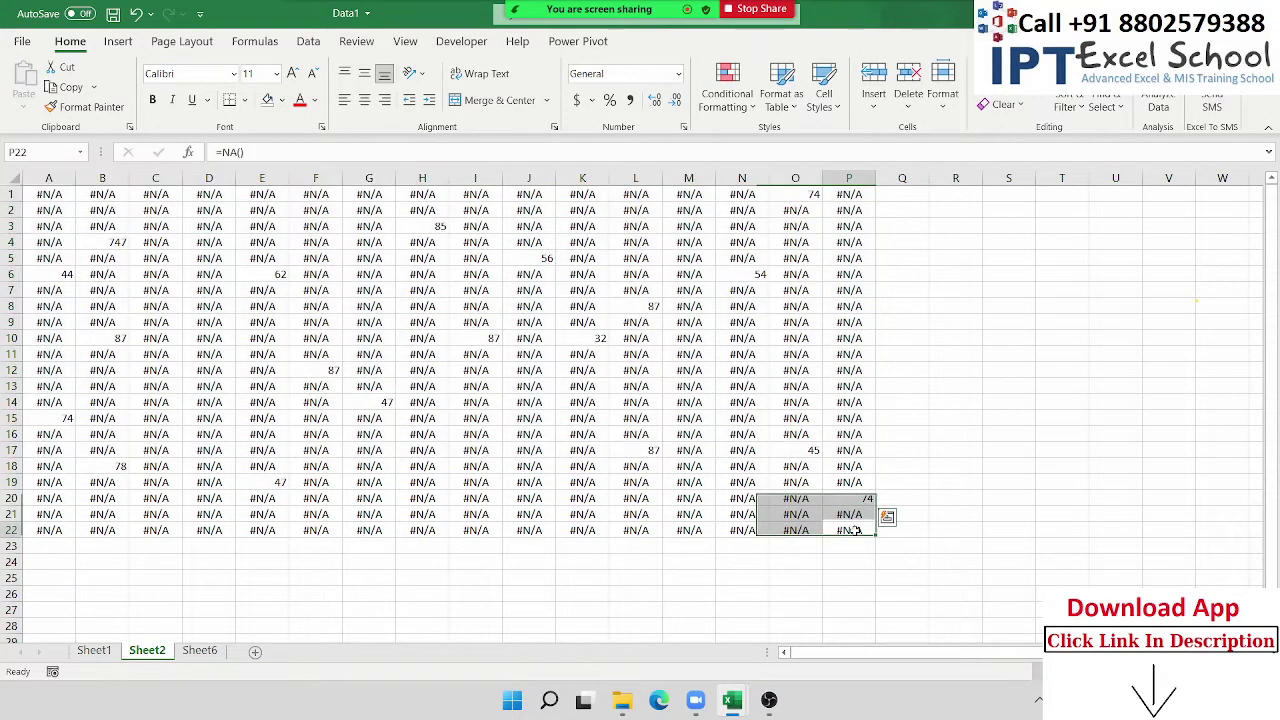
{"action": "key", "text": "ctrl+a"}
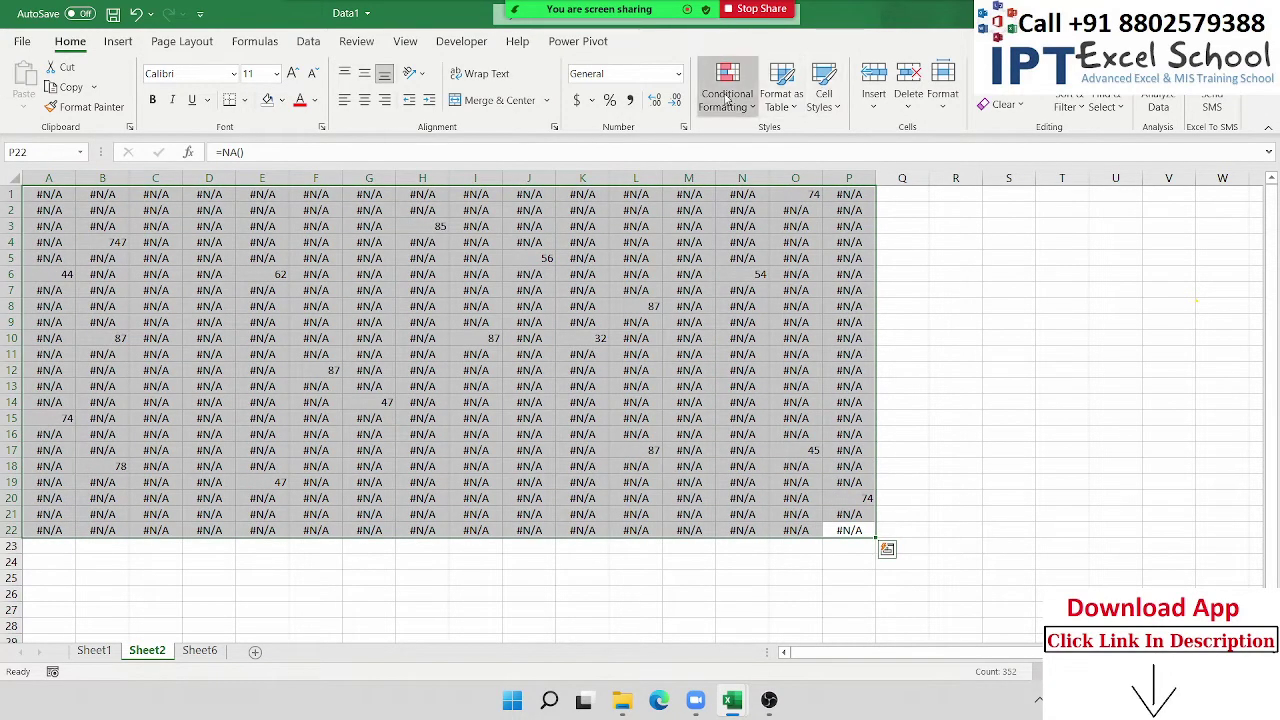
{"action": "left_click", "coordinate": [728, 100]}
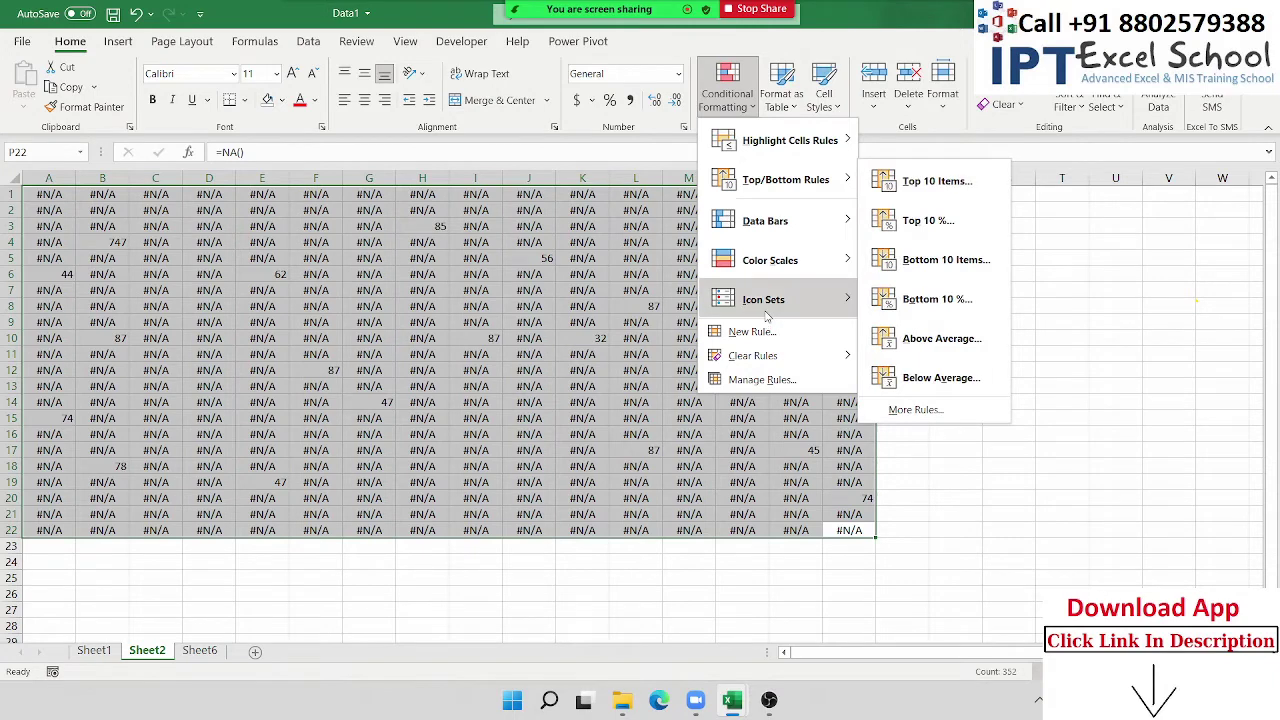
{"action": "left_click", "coordinate": [760, 333]}
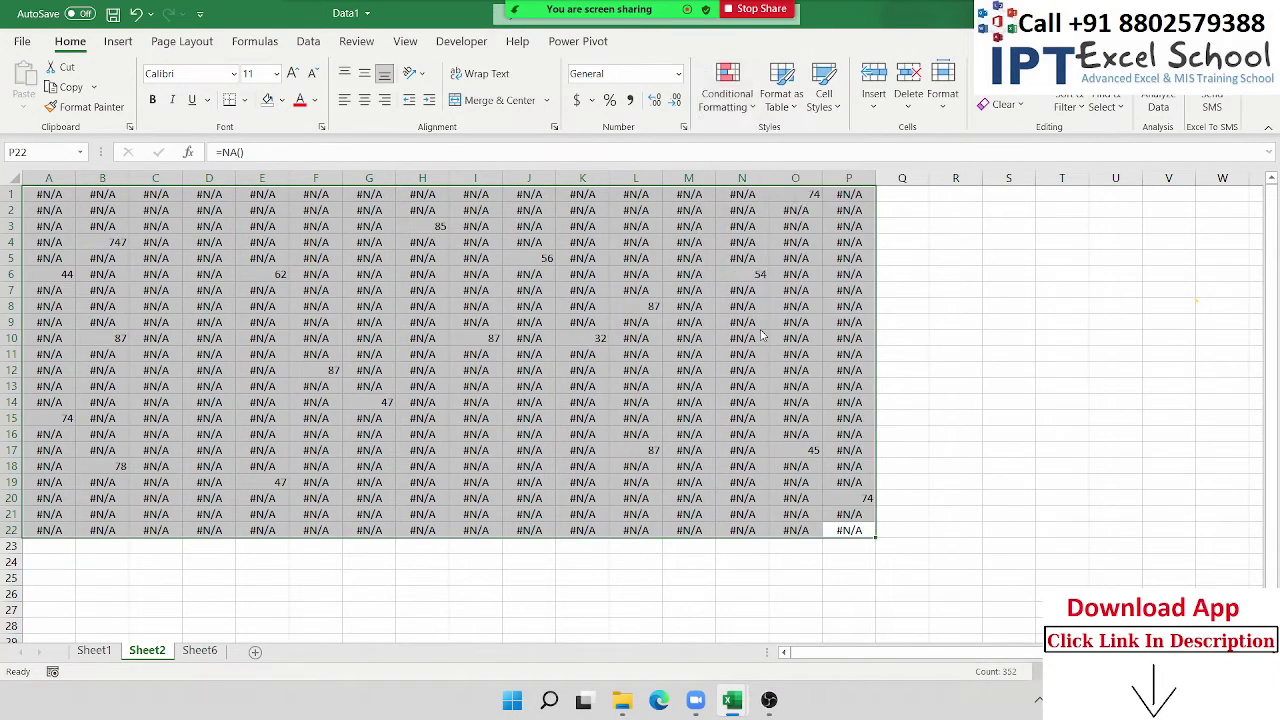
{"action": "left_click", "coordinate": [574, 152]}
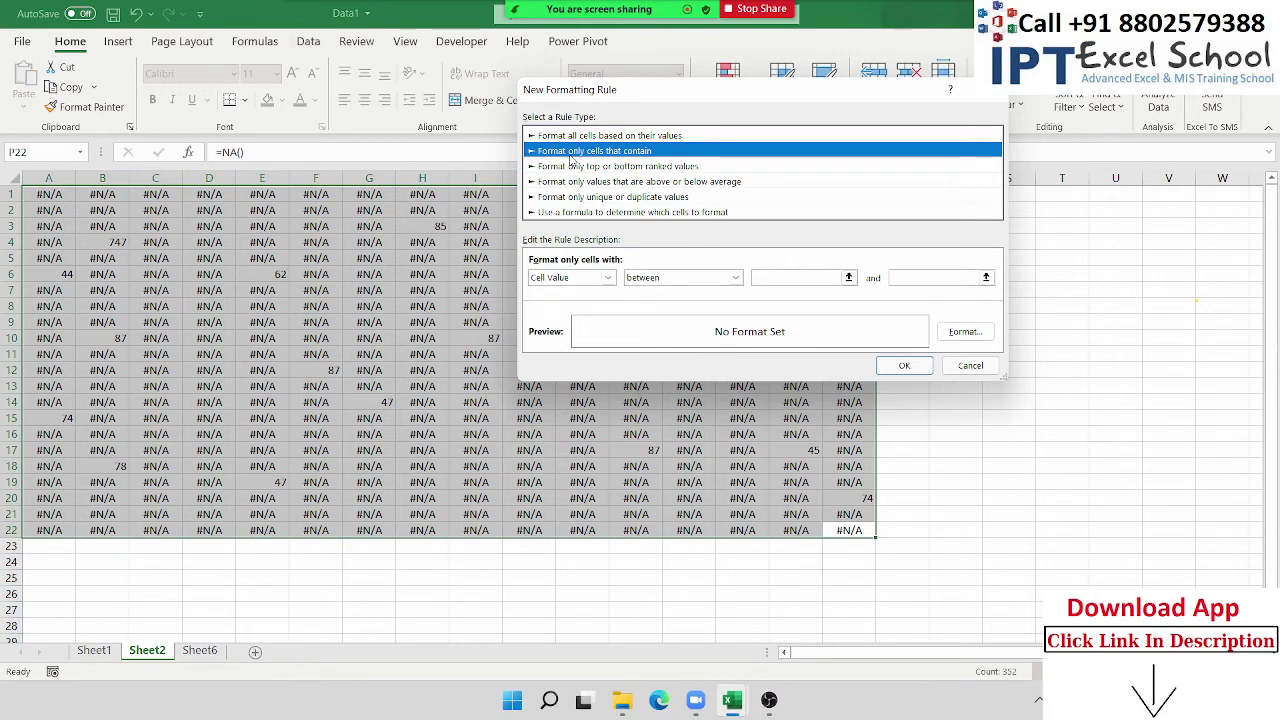
{"action": "left_click", "coordinate": [606, 277]}
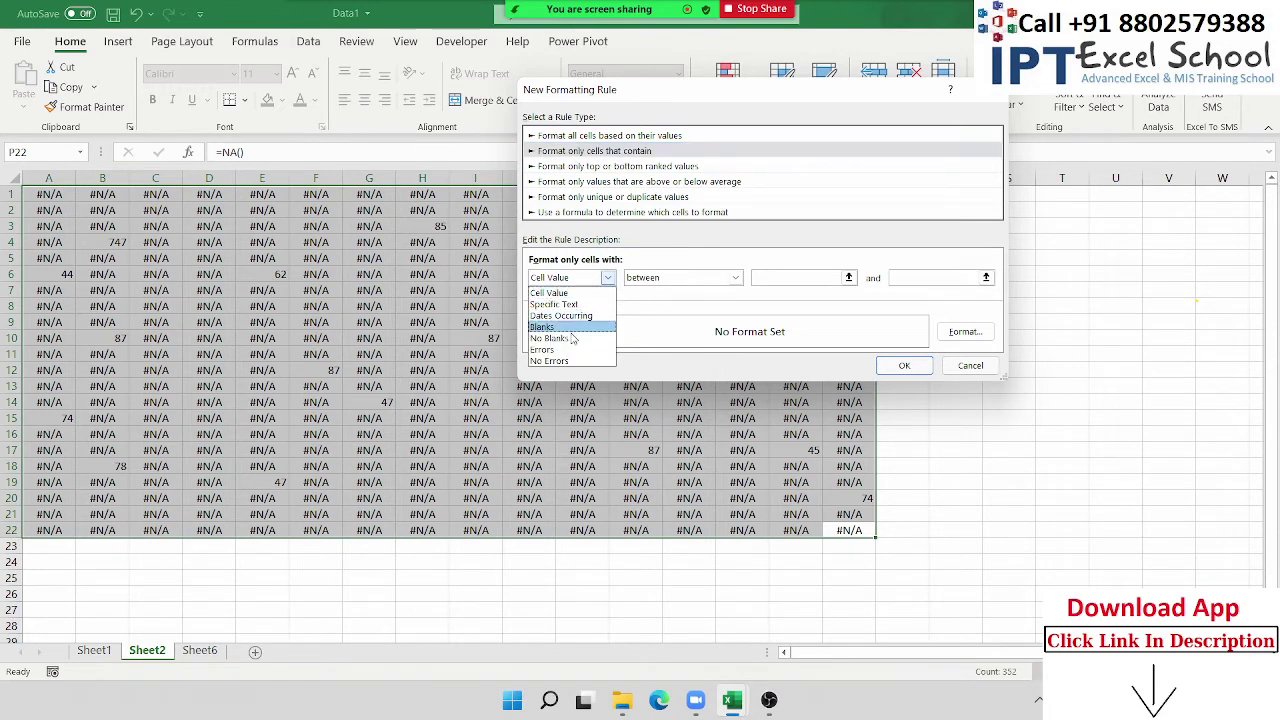
{"action": "left_click", "coordinate": [566, 350]}
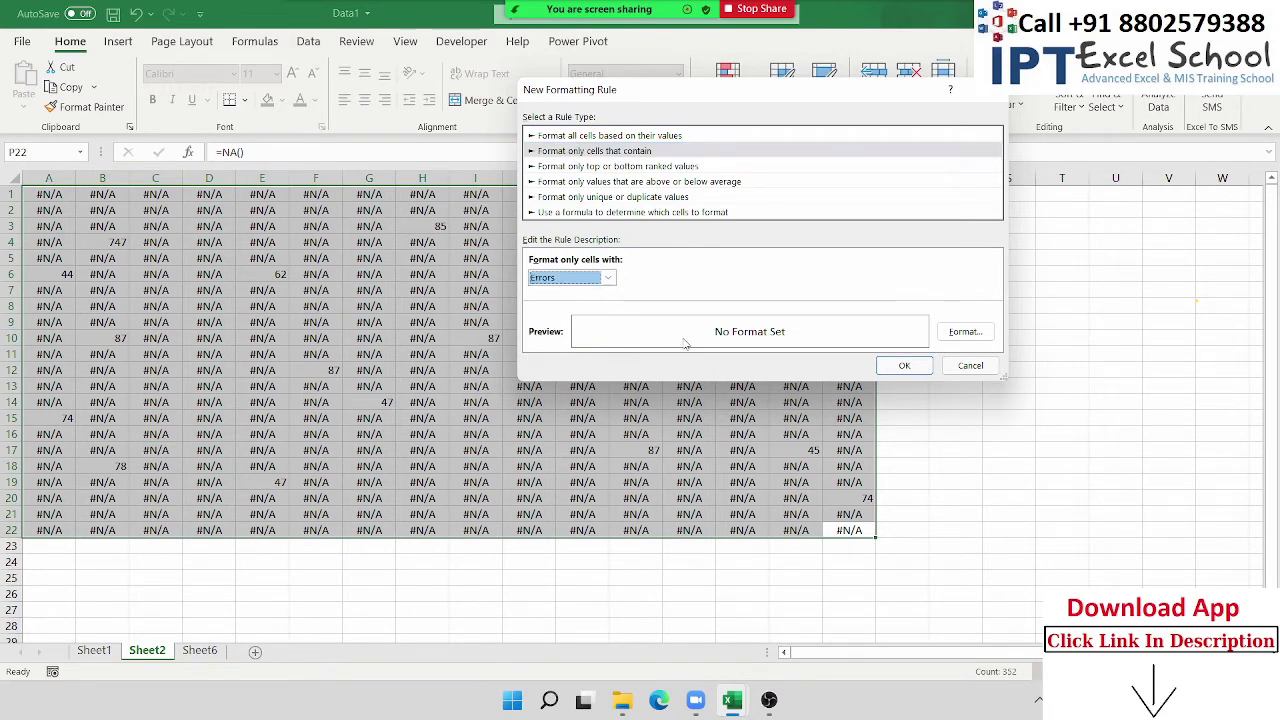
Give error cells a white fill and white font colour, and apply the rule.
{"action": "left_click", "coordinate": [962, 331]}
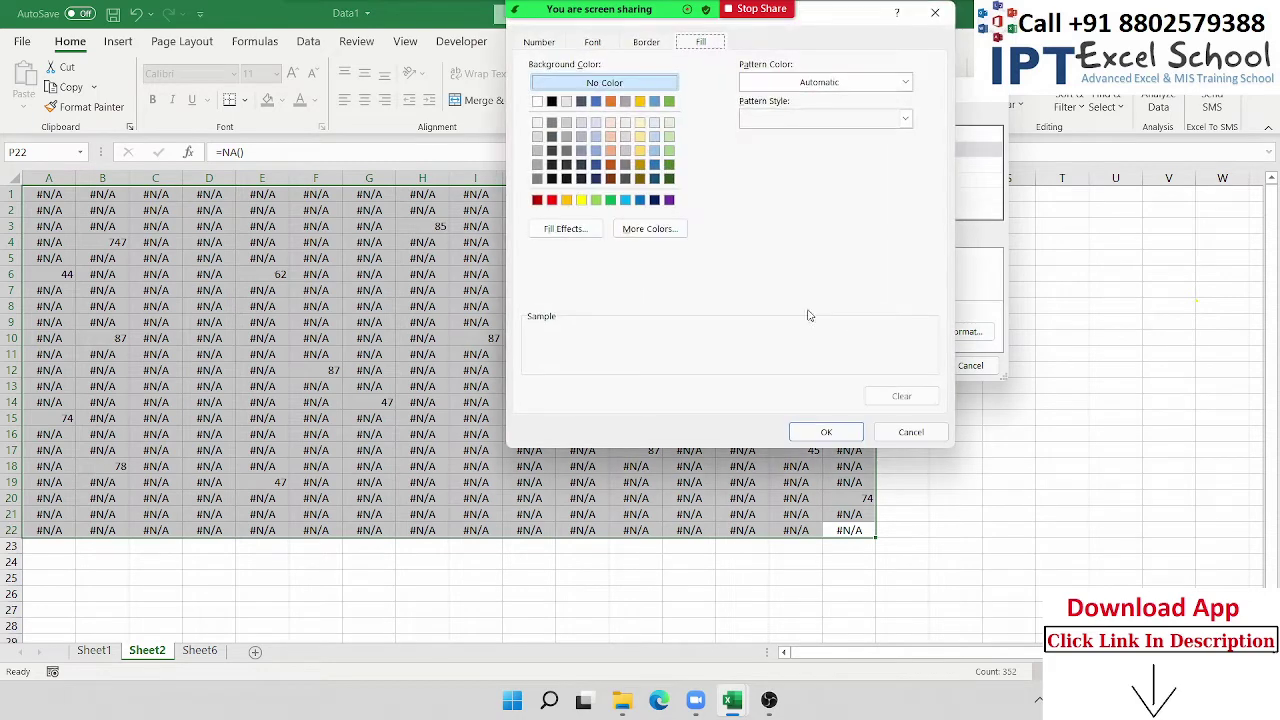
{"action": "left_click", "coordinate": [537, 101]}
{"action": "left_click", "coordinate": [834, 433]}
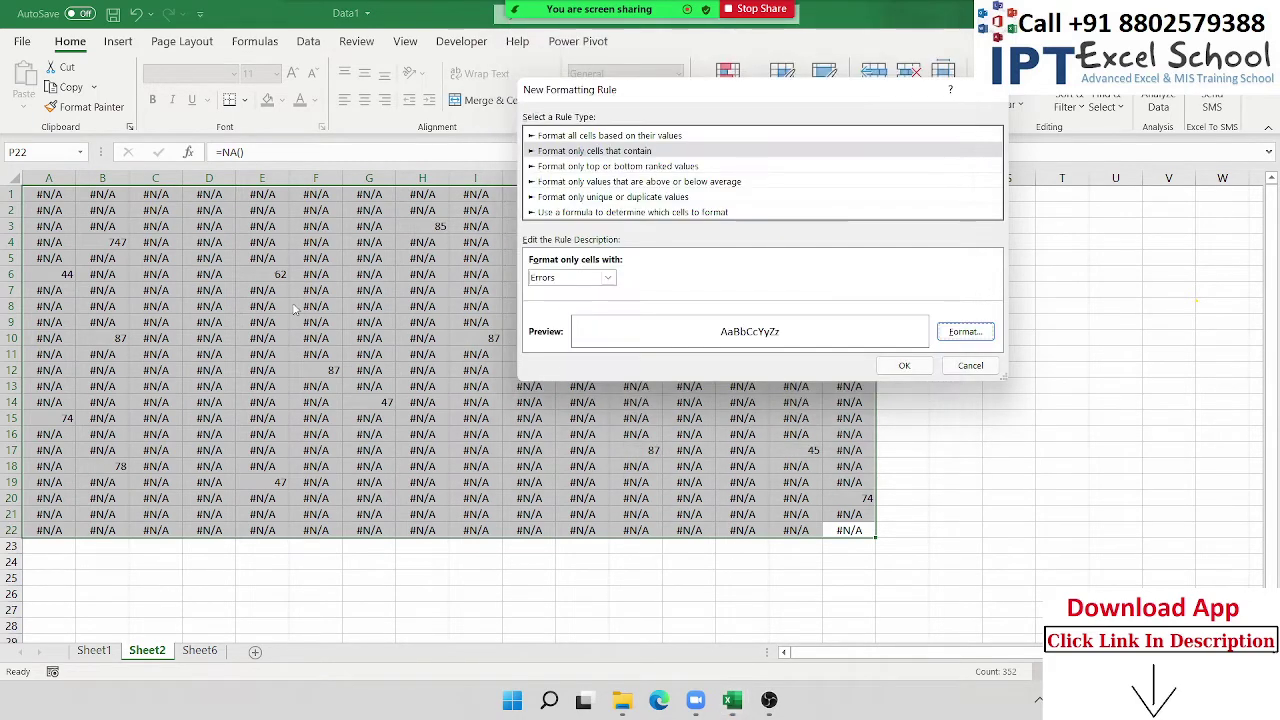
{"action": "left_click", "coordinate": [963, 331]}
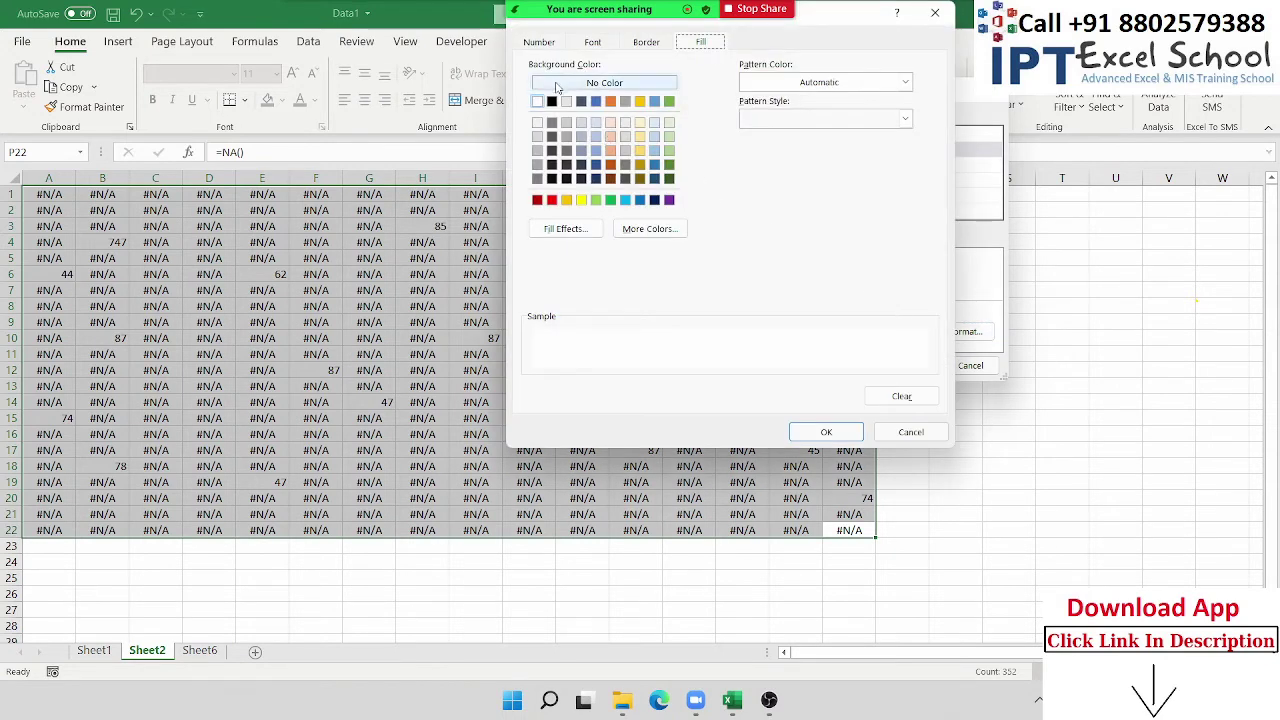
{"action": "left_click", "coordinate": [608, 46]}
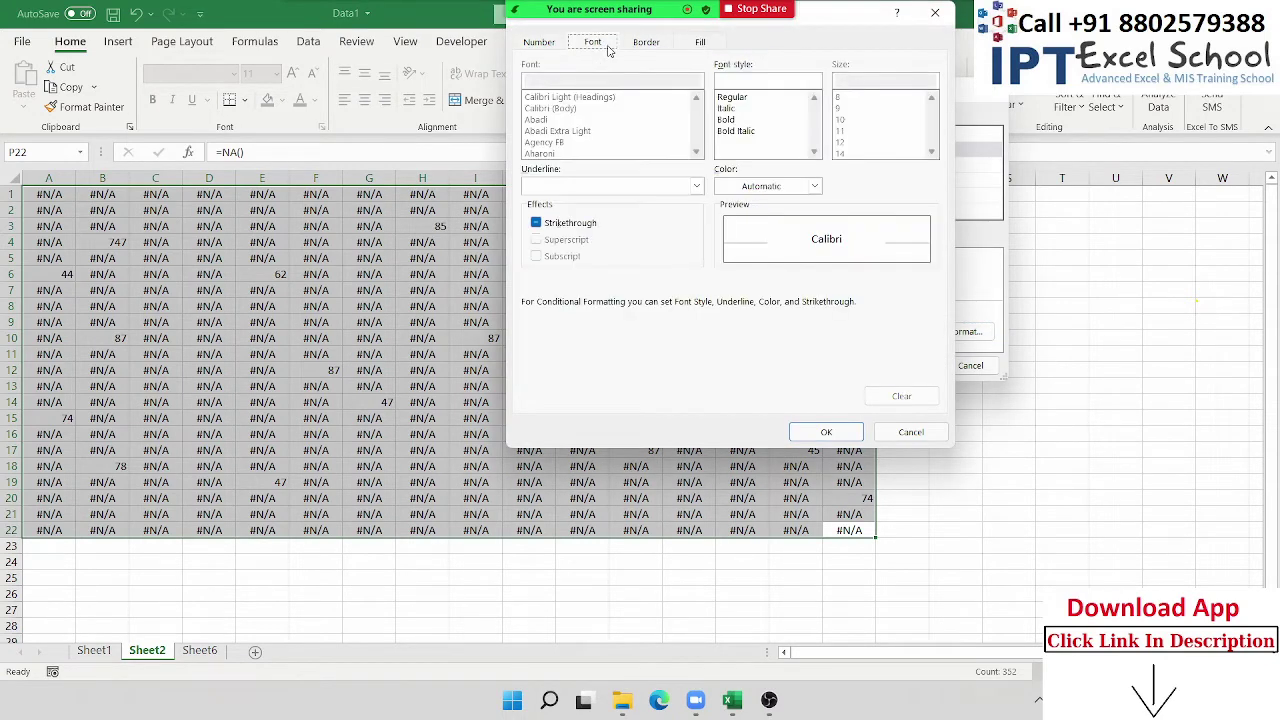
{"action": "left_click", "coordinate": [815, 186]}
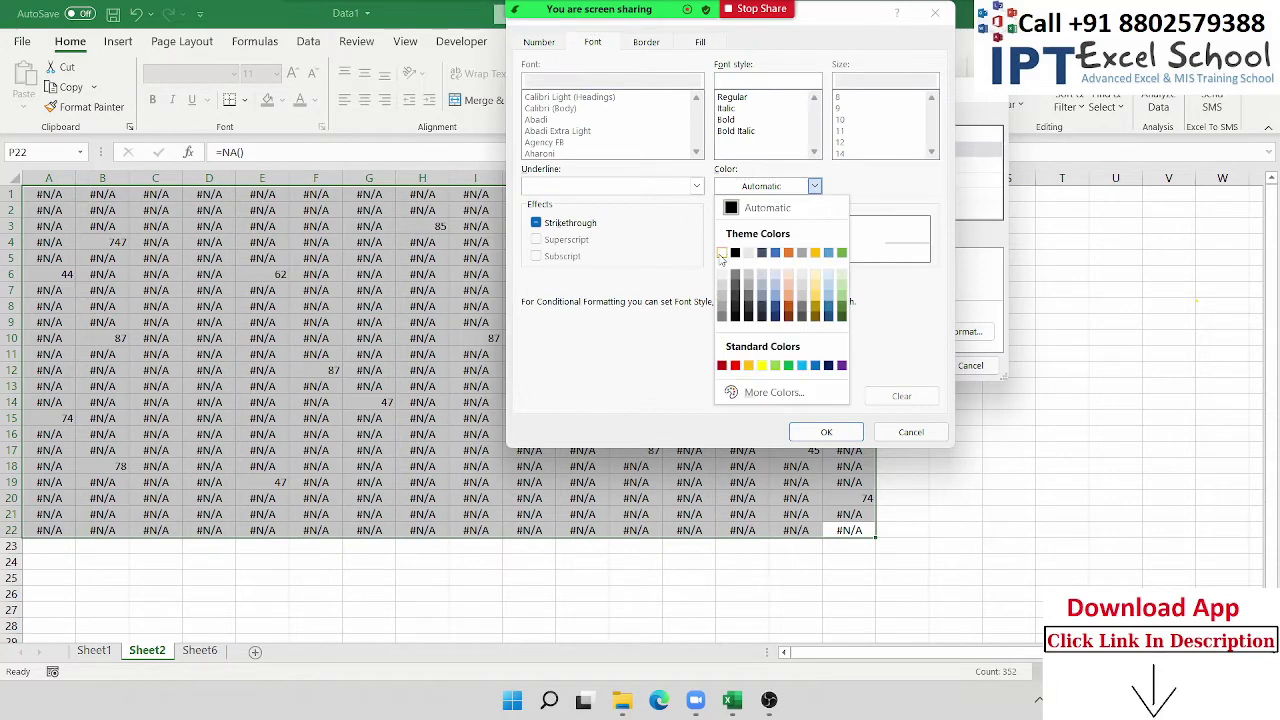
{"action": "left_click", "coordinate": [735, 253]}
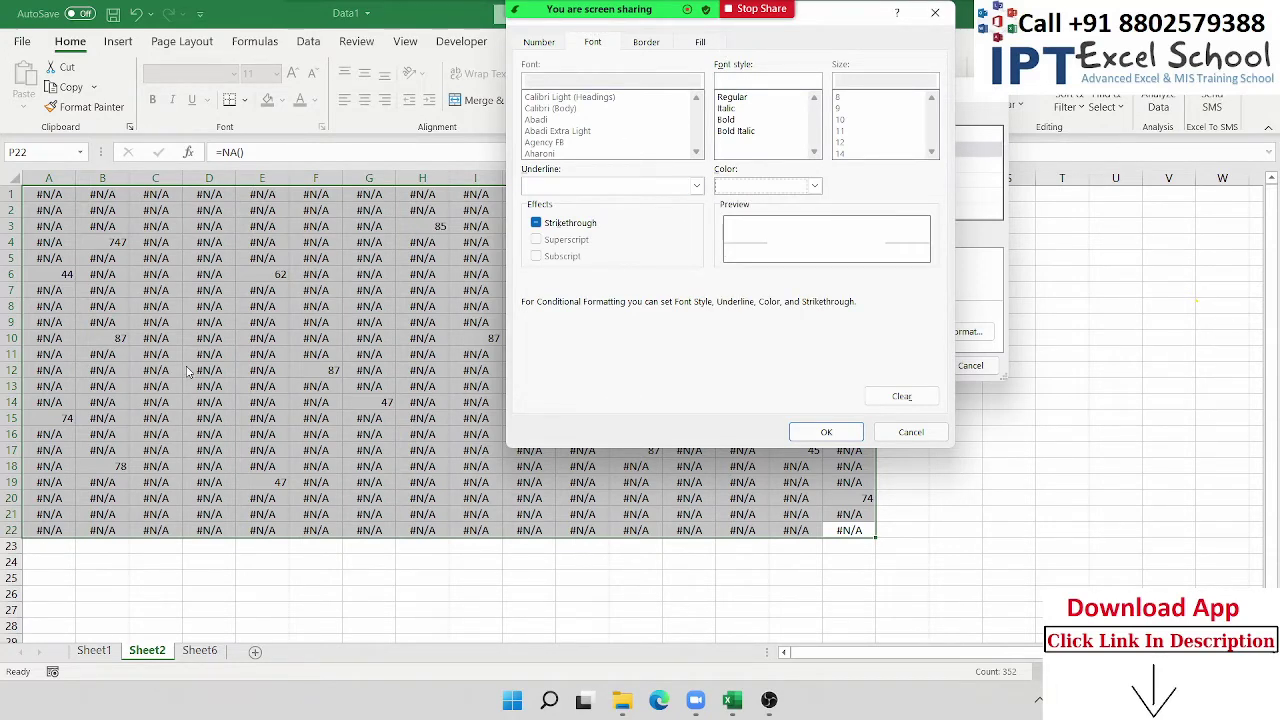
{"action": "left_click", "coordinate": [830, 435]}
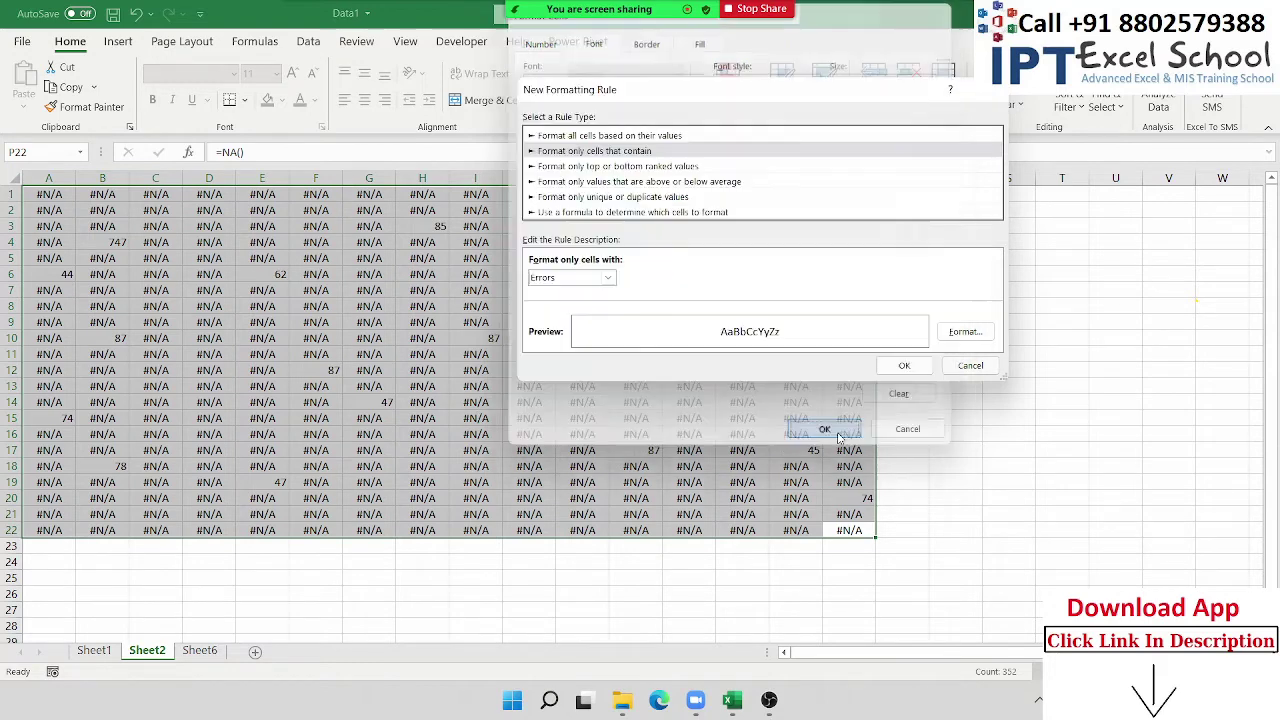
{"action": "left_click", "coordinate": [904, 367]}
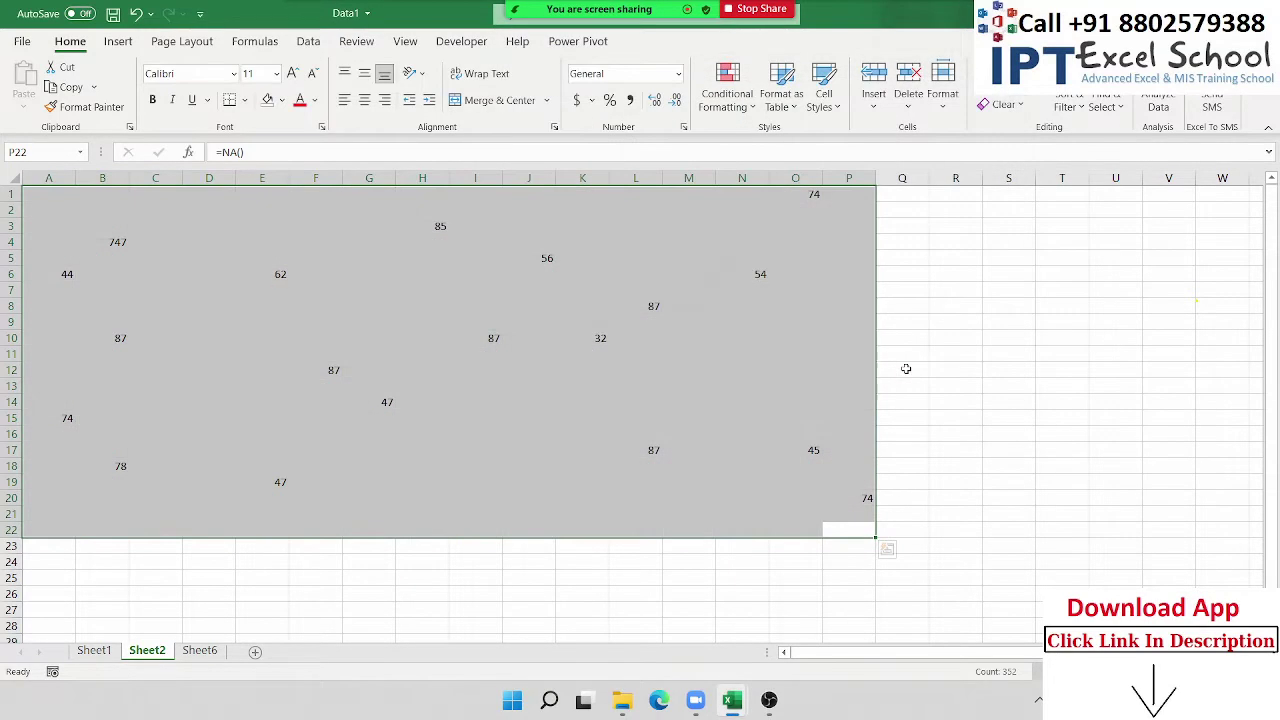
{"action": "left_click", "coordinate": [932, 369]}
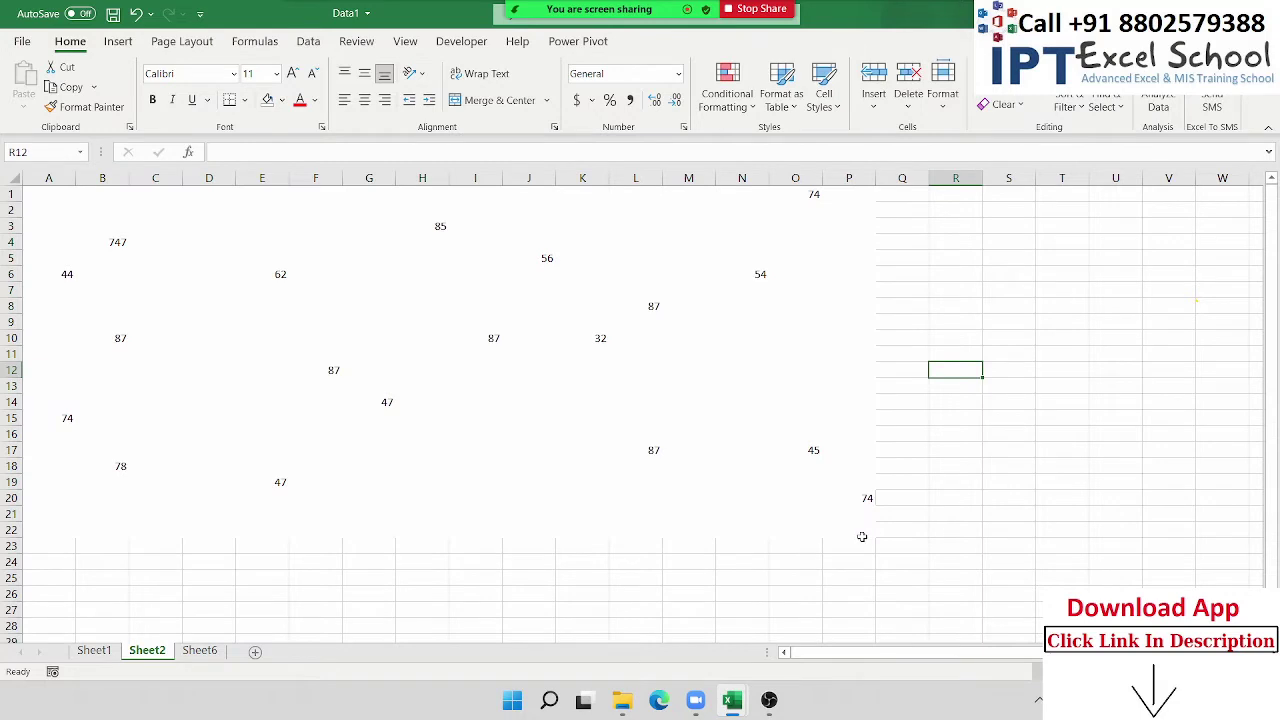
Edit the error rule to No Color fill, then confirm blank-looking cells still hold =NA().
{"action": "left_click_drag", "start_coordinate": [862, 537], "coordinate": [38, 192]}
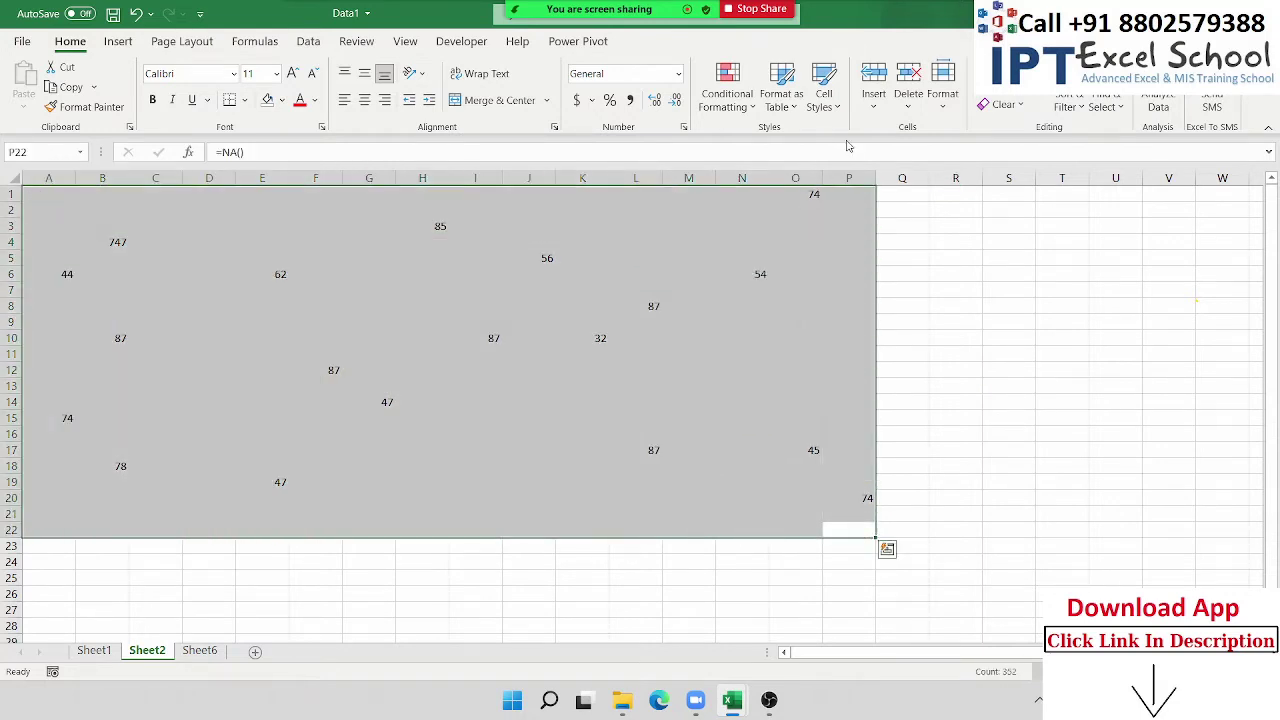
{"action": "left_click", "coordinate": [727, 85]}
{"action": "left_click", "coordinate": [786, 380]}
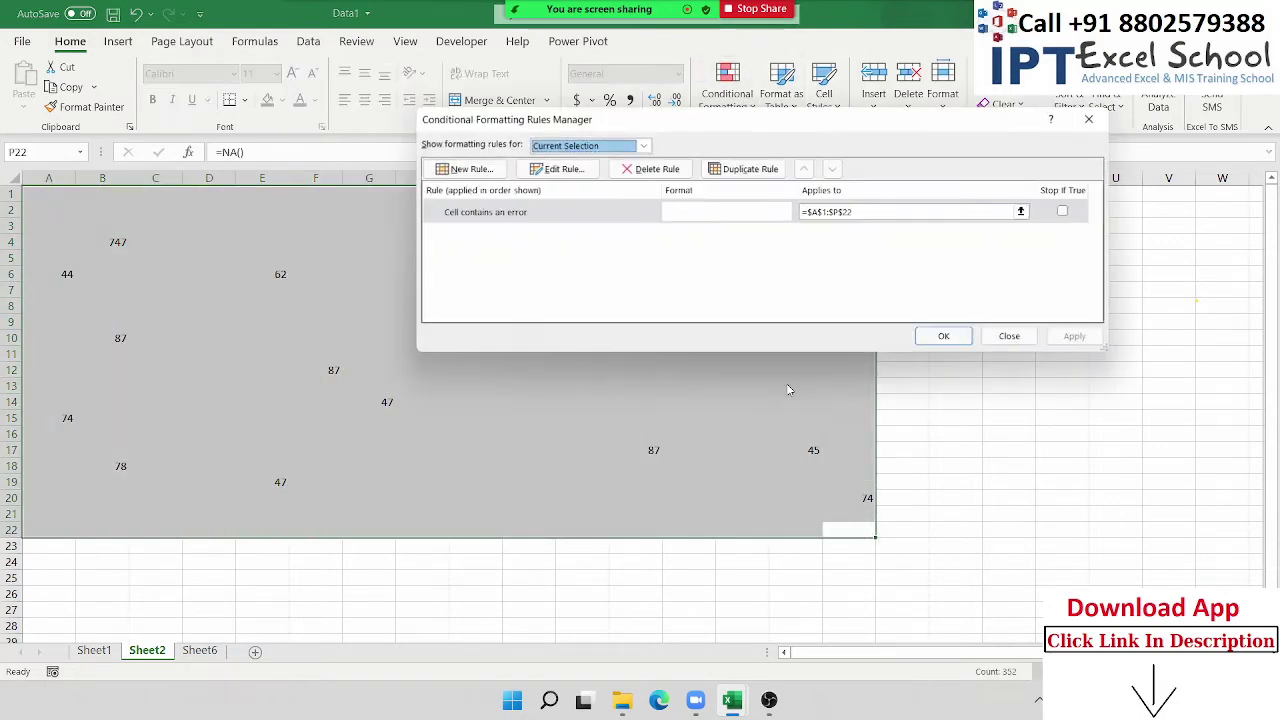
{"action": "double_click", "coordinate": [628, 215]}
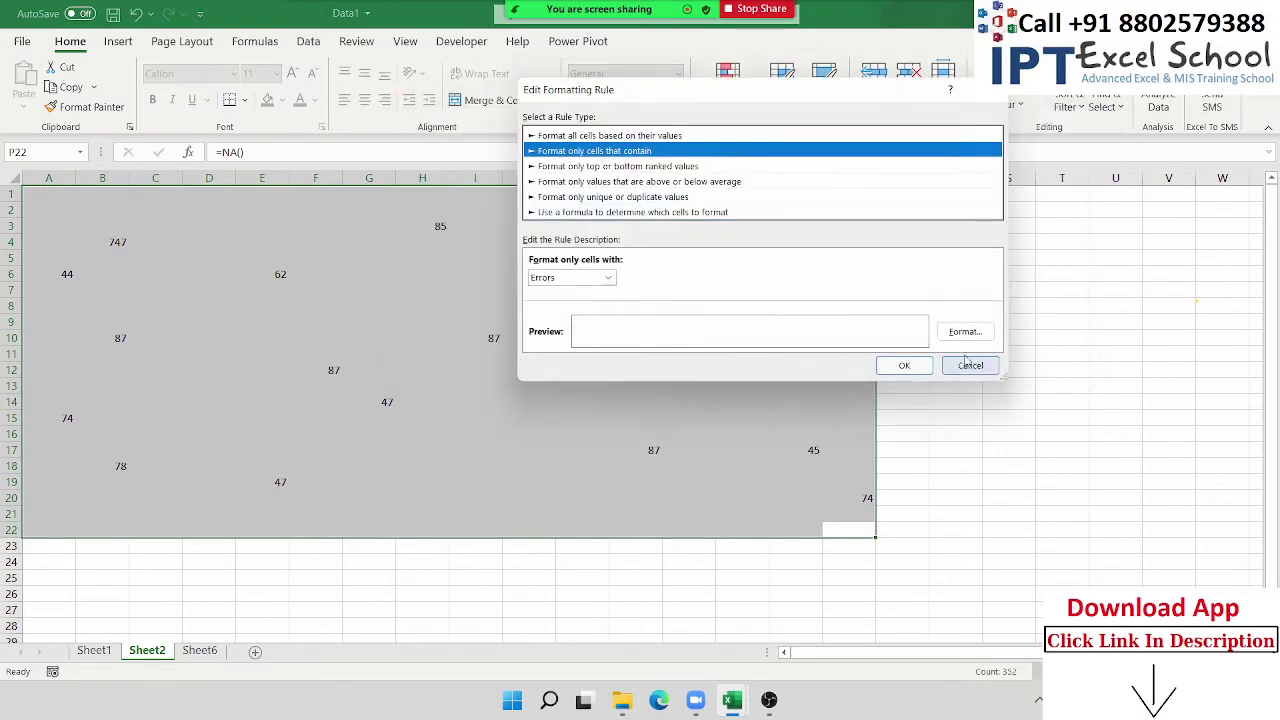
{"action": "left_click", "coordinate": [965, 331]}
{"action": "left_click", "coordinate": [731, 42]}
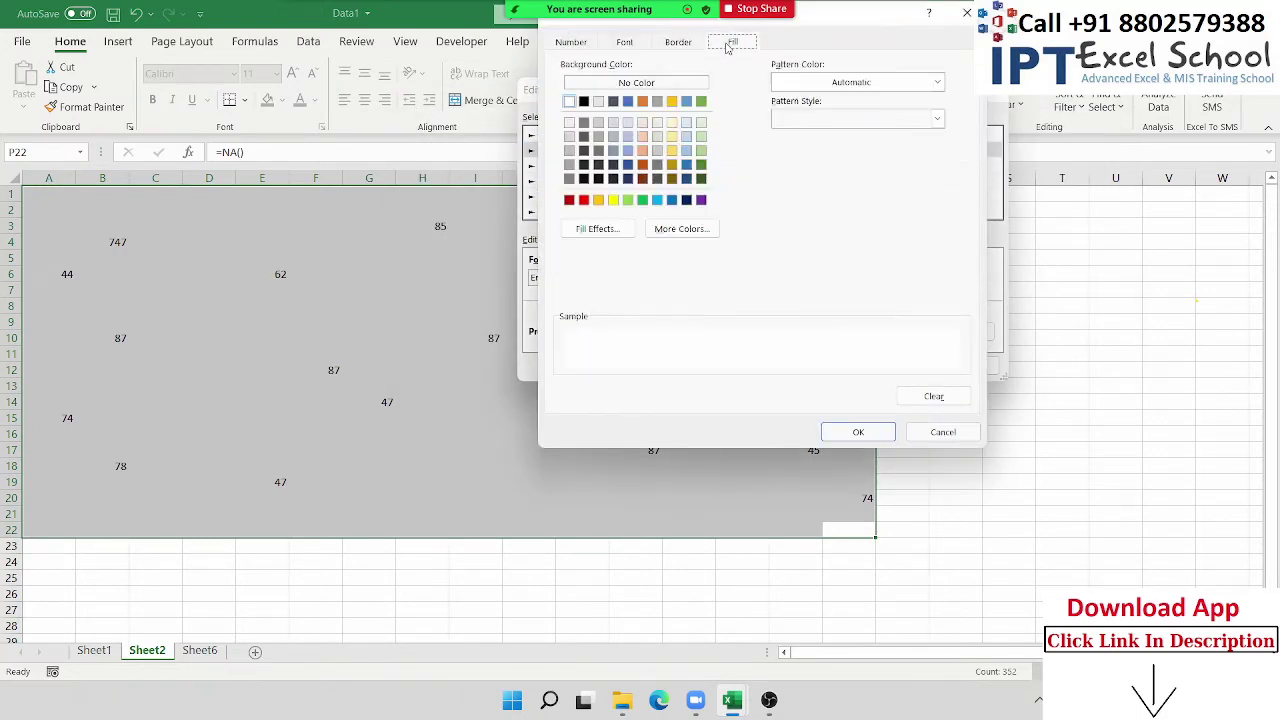
{"action": "left_click", "coordinate": [636, 82]}
{"action": "left_click", "coordinate": [858, 432]}
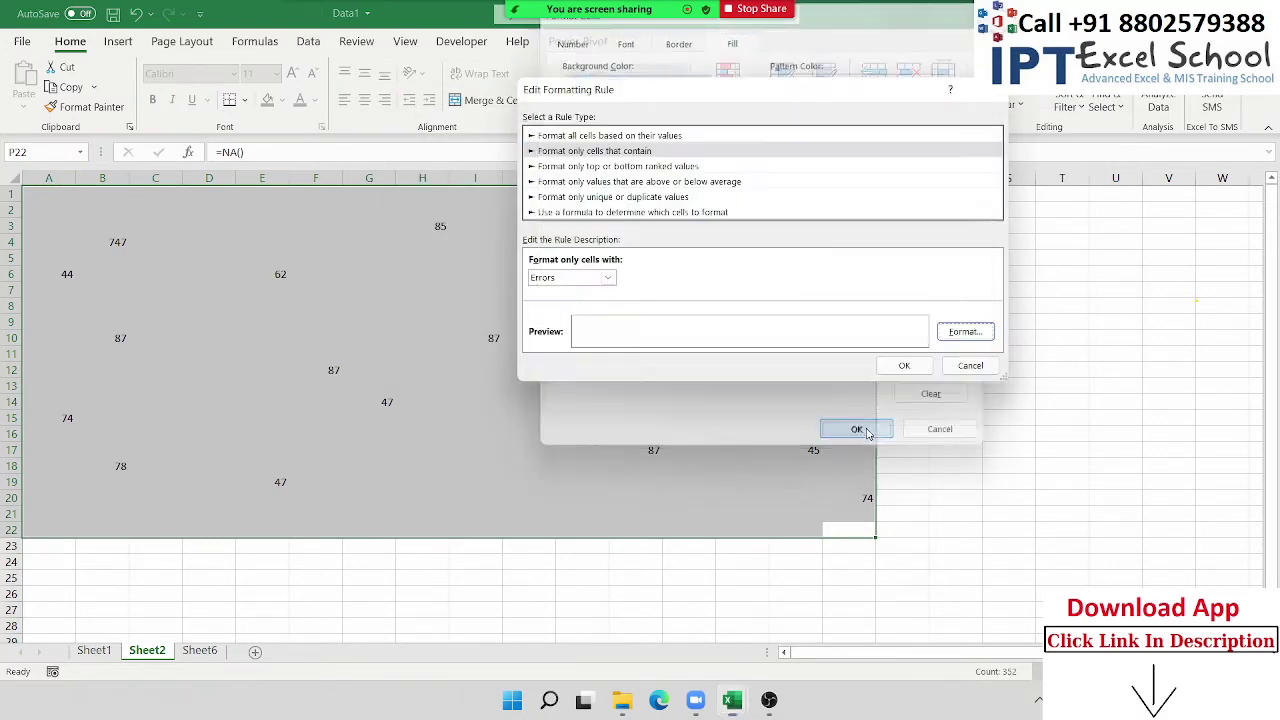
{"action": "left_click", "coordinate": [904, 365]}
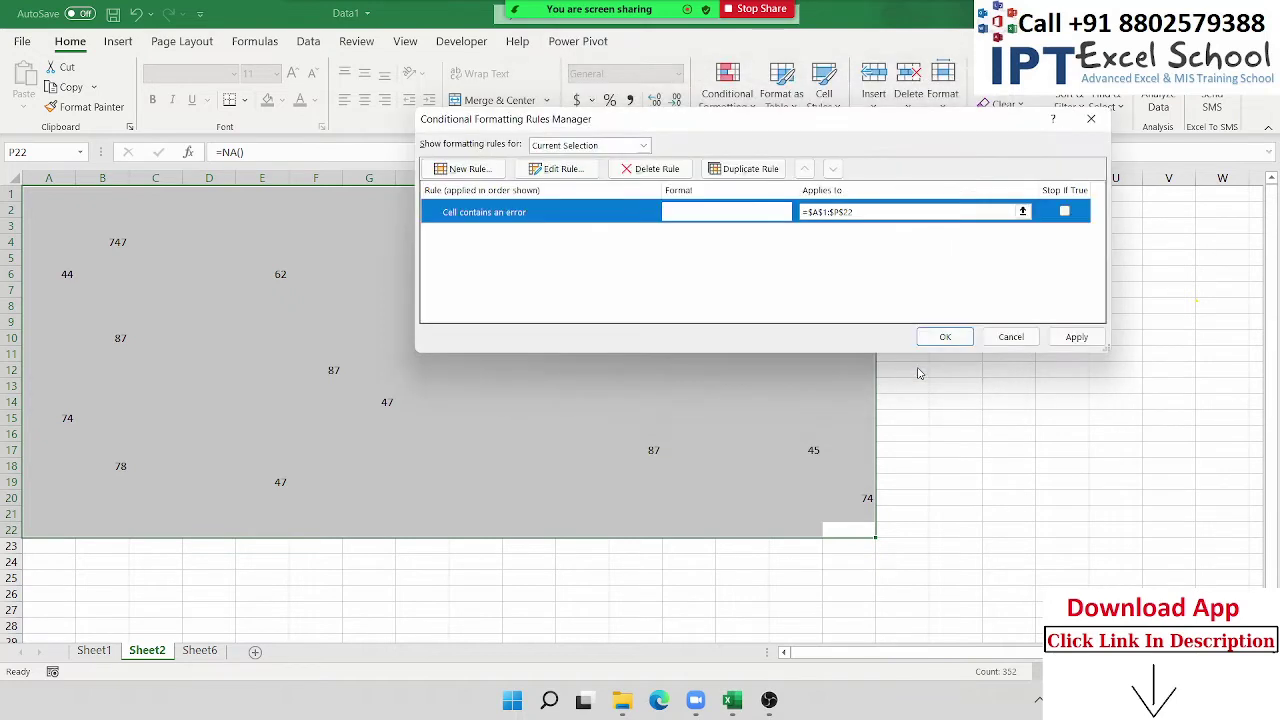
{"action": "left_click", "coordinate": [1098, 340]}
{"action": "left_click", "coordinate": [945, 337]}
{"action": "left_click", "coordinate": [690, 354]}
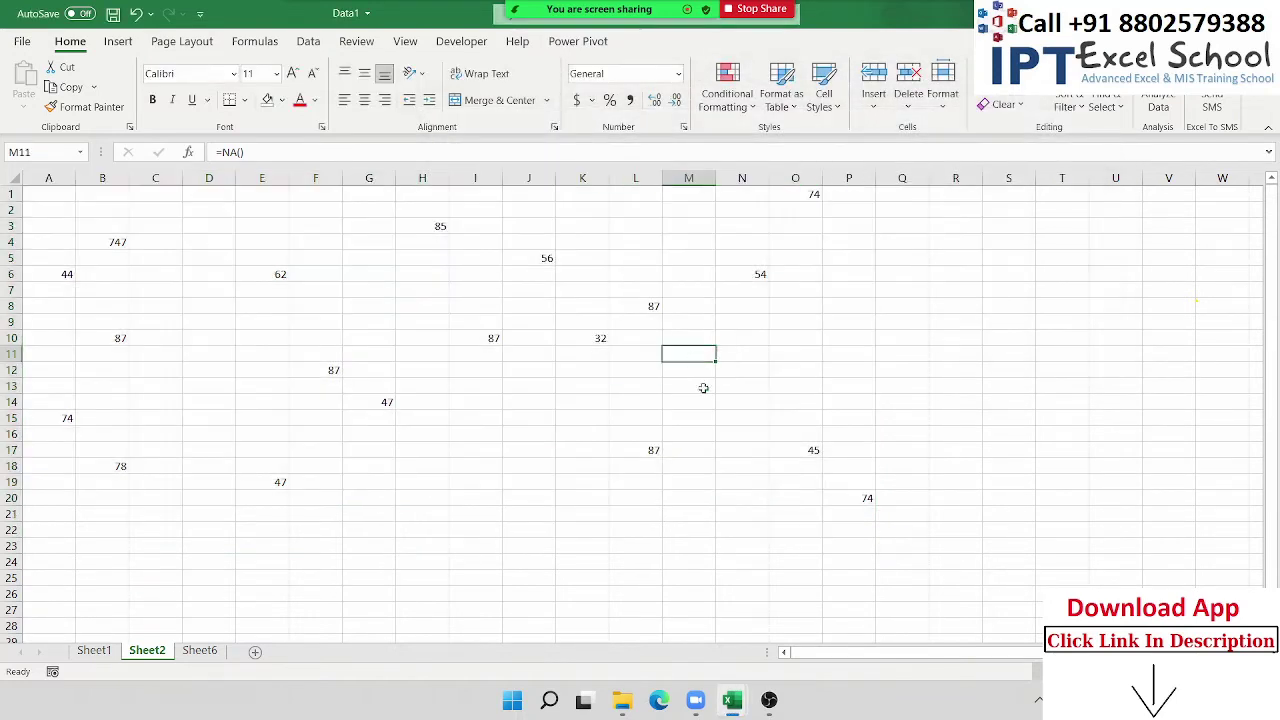
{"action": "left_click", "coordinate": [842, 484]}
{"action": "left_click", "coordinate": [640, 511]}
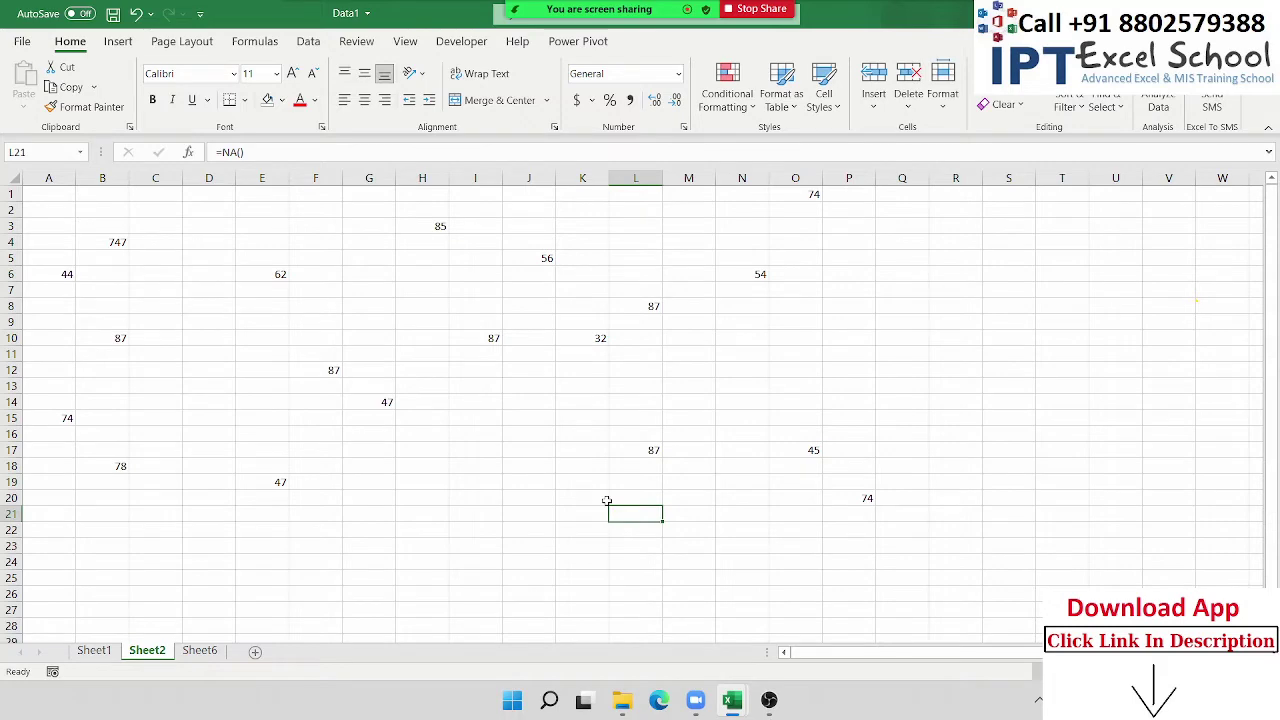
{"action": "left_click", "coordinate": [77, 651]}
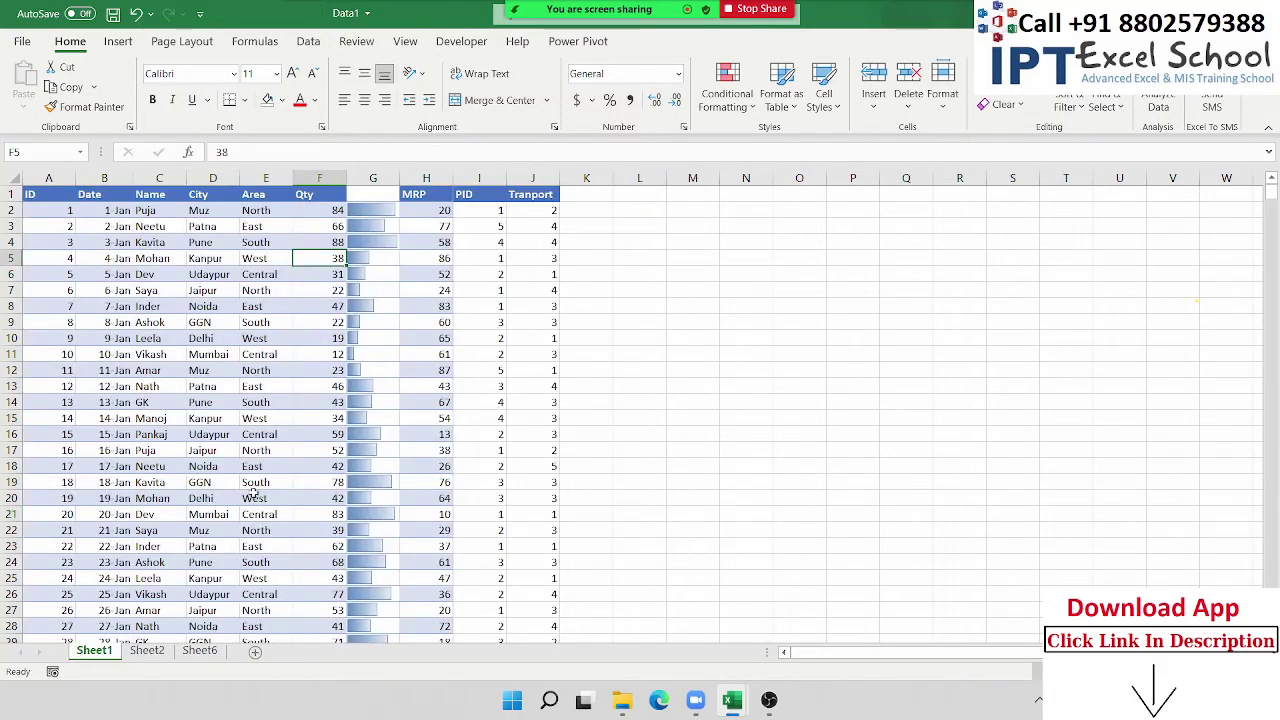
{"action": "left_click", "coordinate": [389, 176]}
{"action": "key", "text": "shift+F8"}
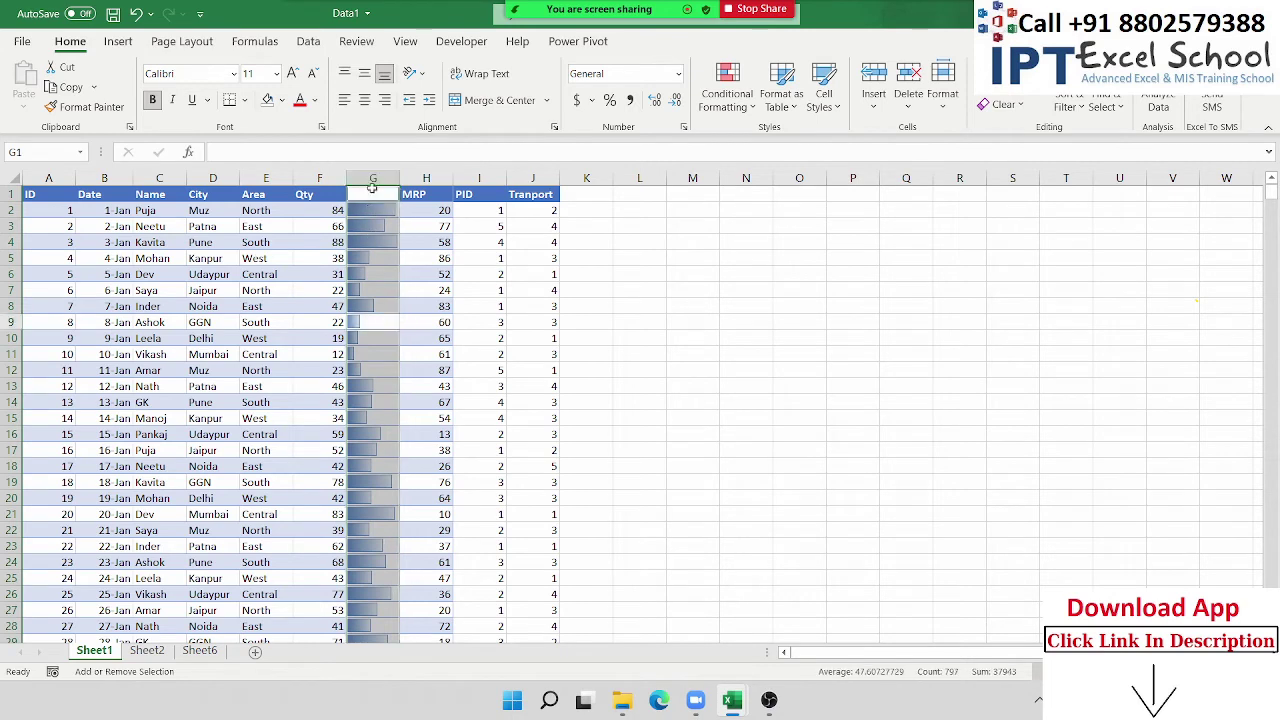
{"action": "left_click", "coordinate": [372, 178]}
{"action": "key", "text": "shift+F8"}
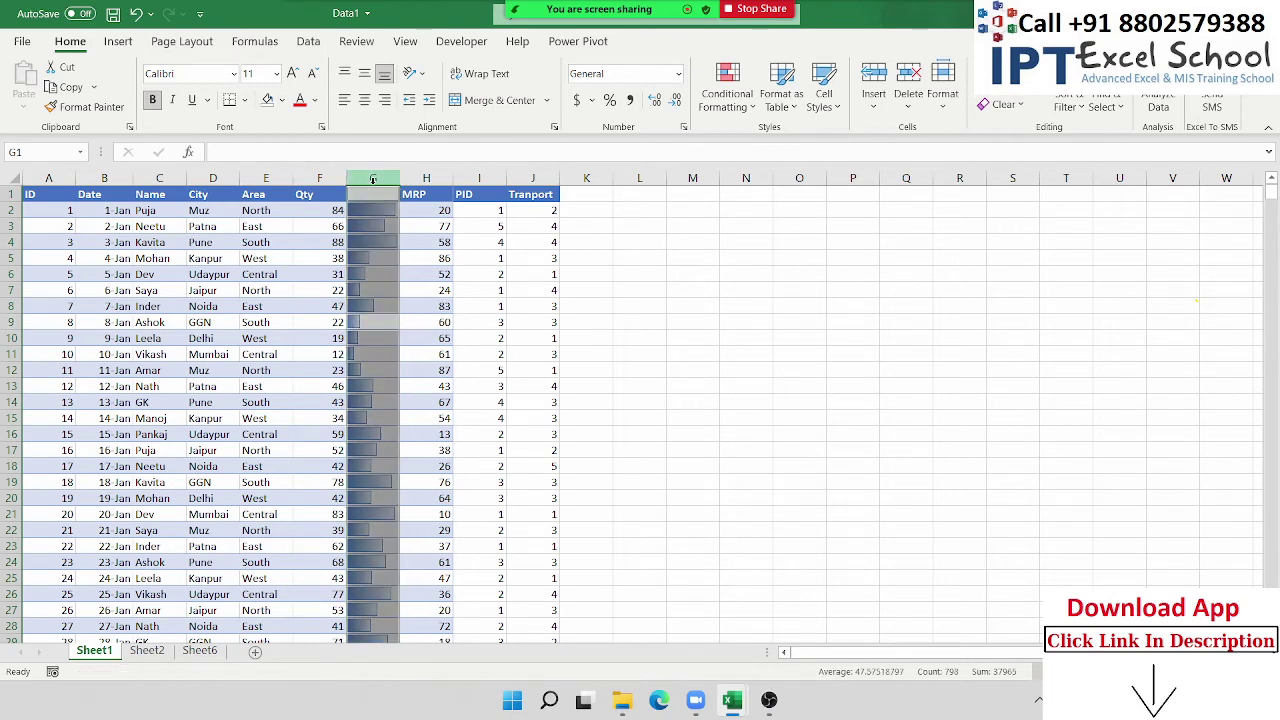
{"action": "left_click", "coordinate": [640, 245]}
{"action": "left_click", "coordinate": [372, 178]}
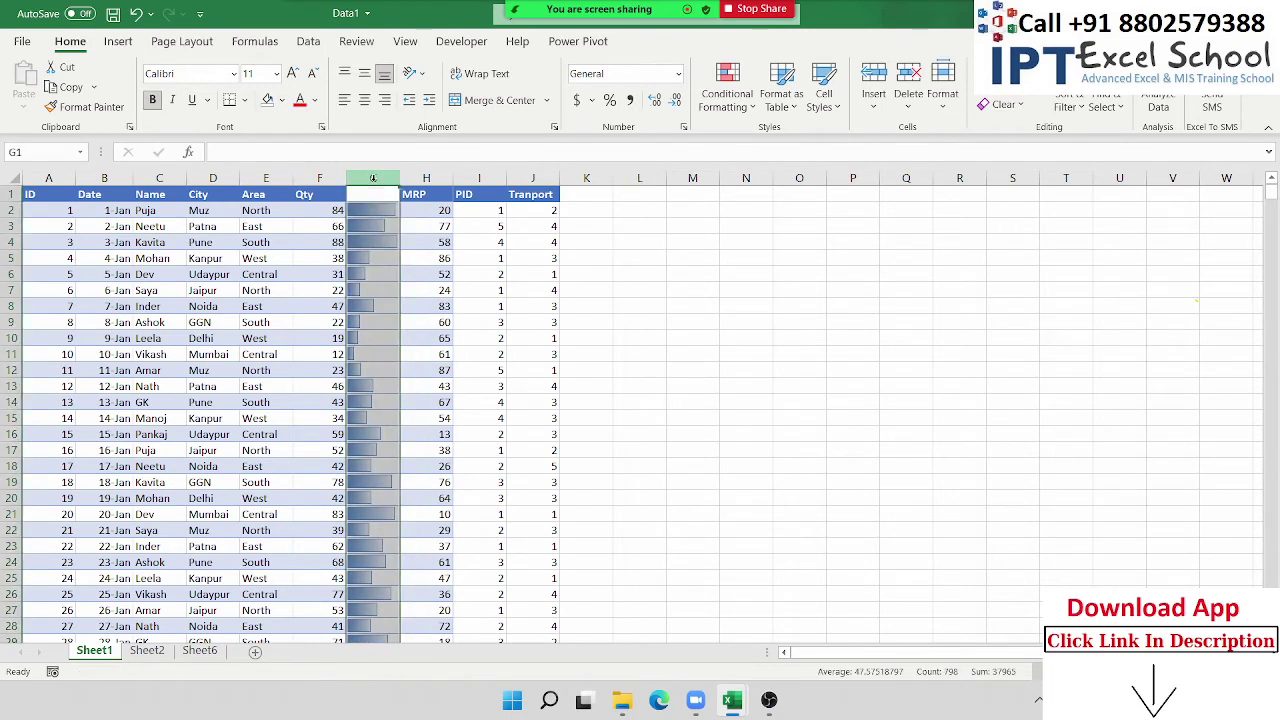
{"action": "key", "text": "ctrl+minus"}
{"action": "left_click", "coordinate": [113, 216]}
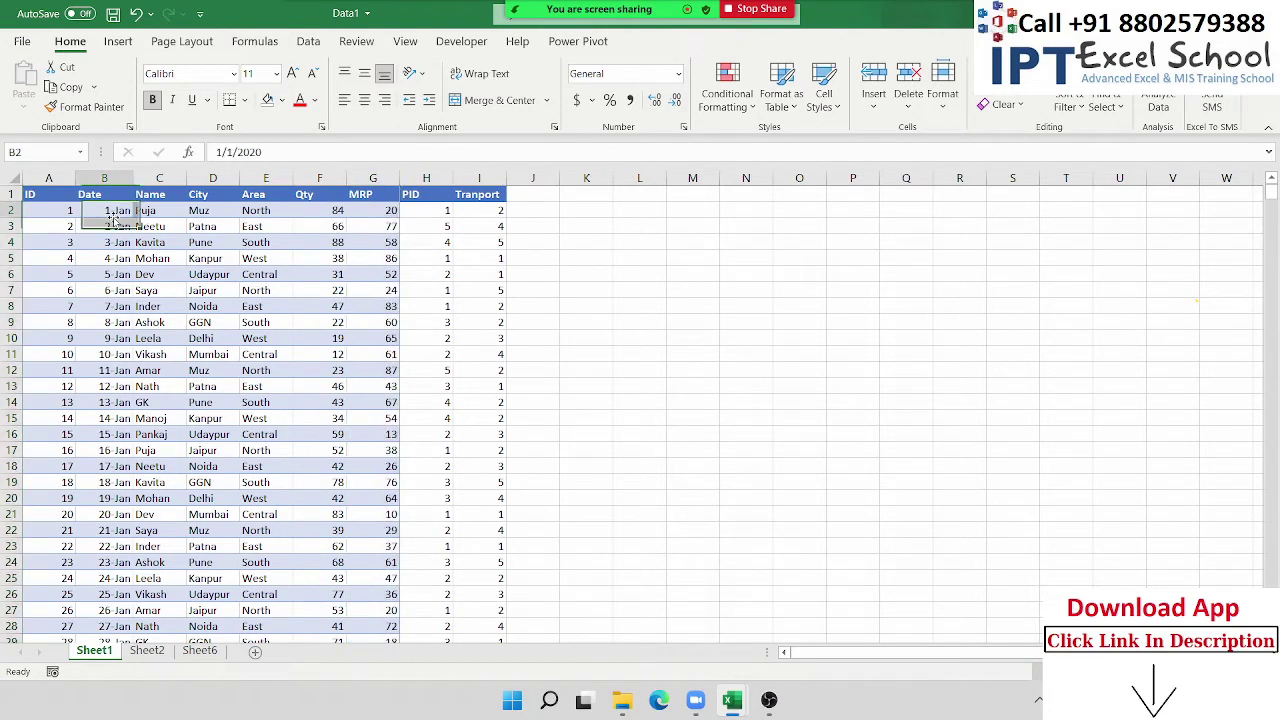
{"action": "left_click", "coordinate": [330, 213]}
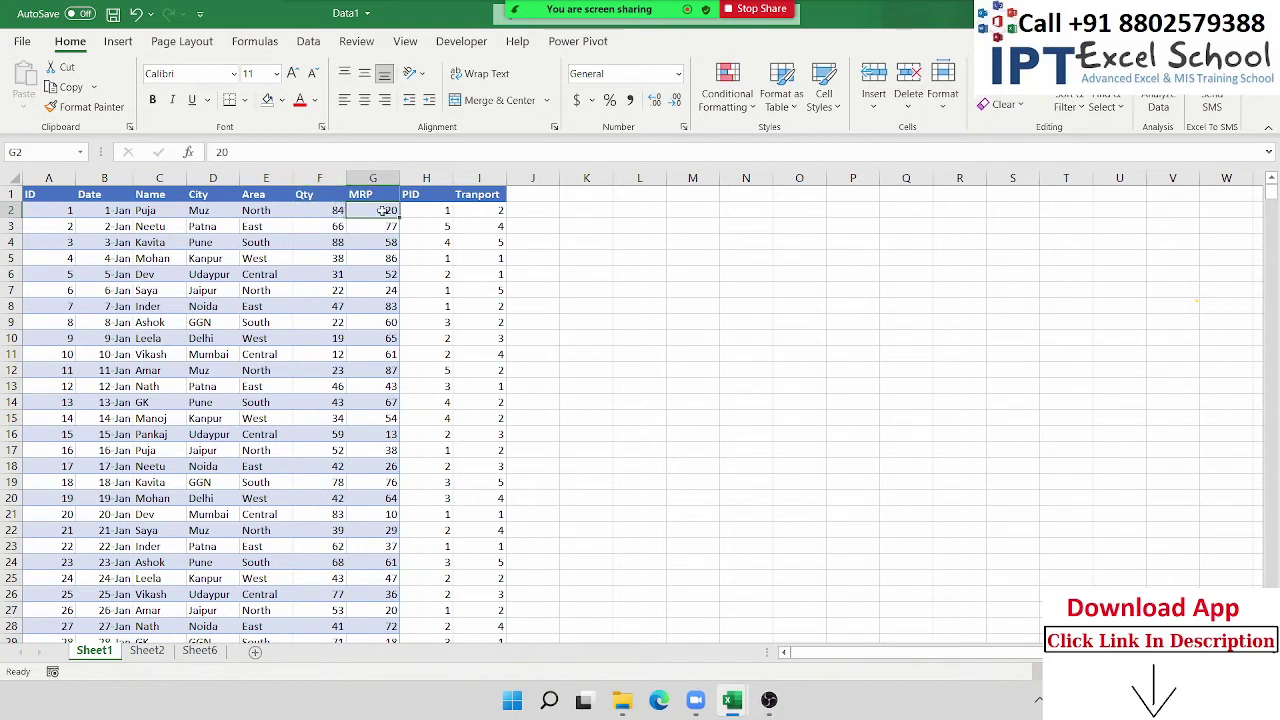
{"action": "left_click_drag", "start_coordinate": [383, 212], "coordinate": [342, 209]}
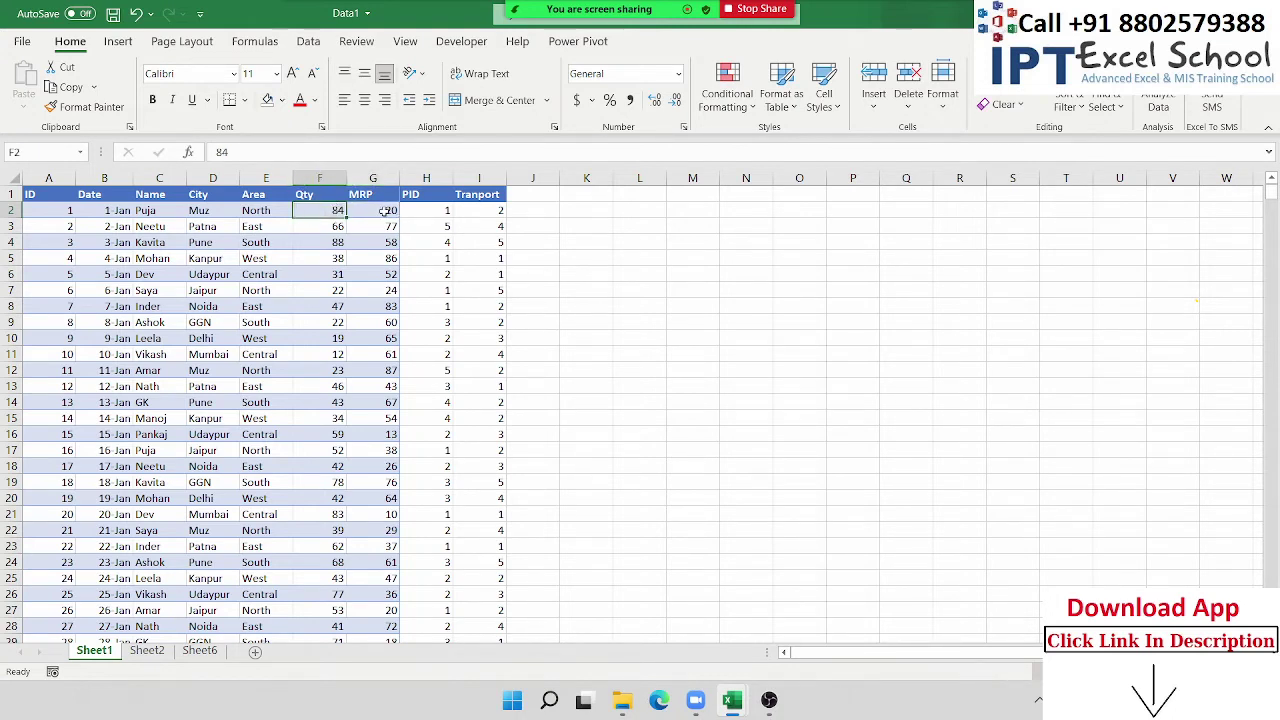
{"action": "left_click", "coordinate": [384, 211]}
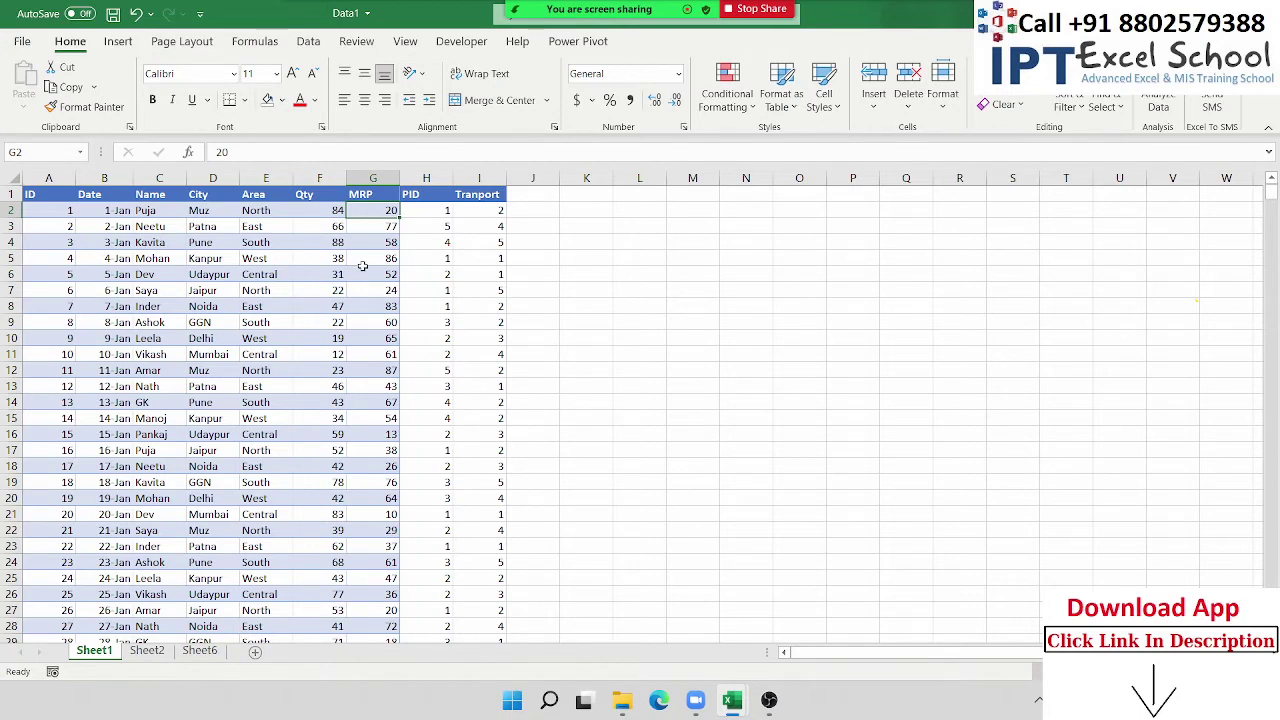
{"action": "left_click", "coordinate": [53, 221]}
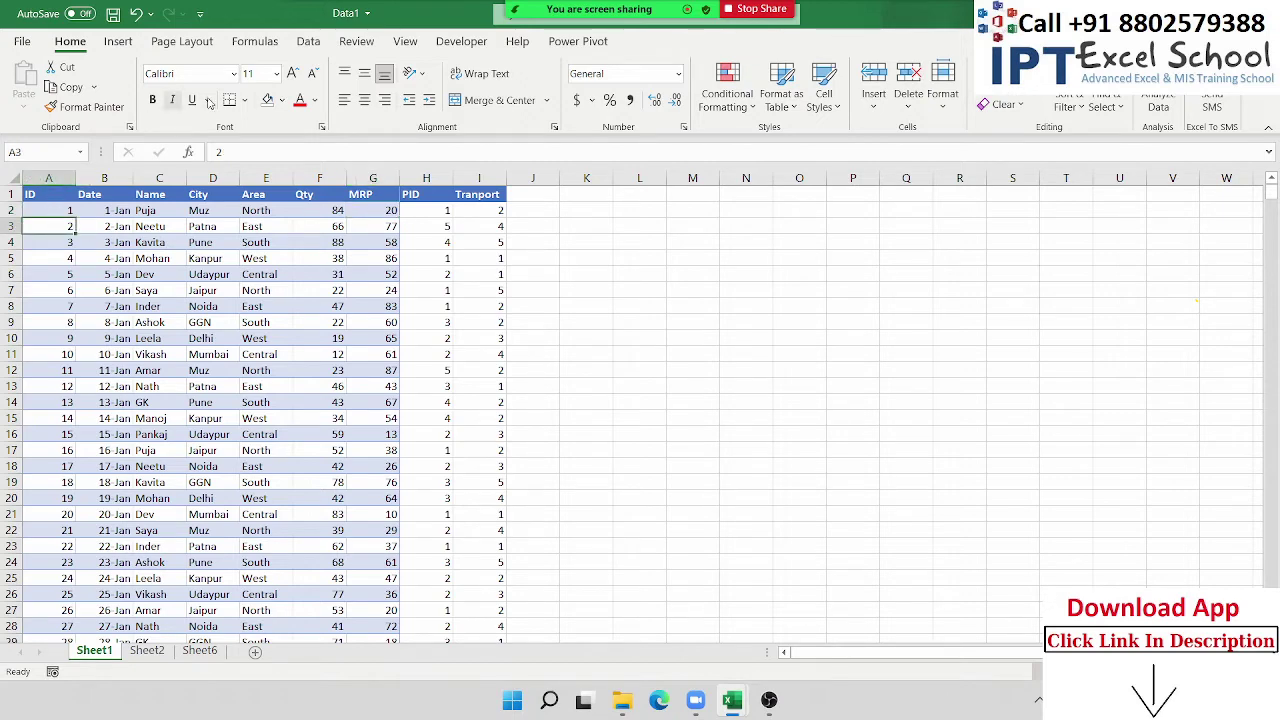
Remove all fill colour from the entire Sheet1 worksheet.
{"action": "left_click", "coordinate": [12, 178]}
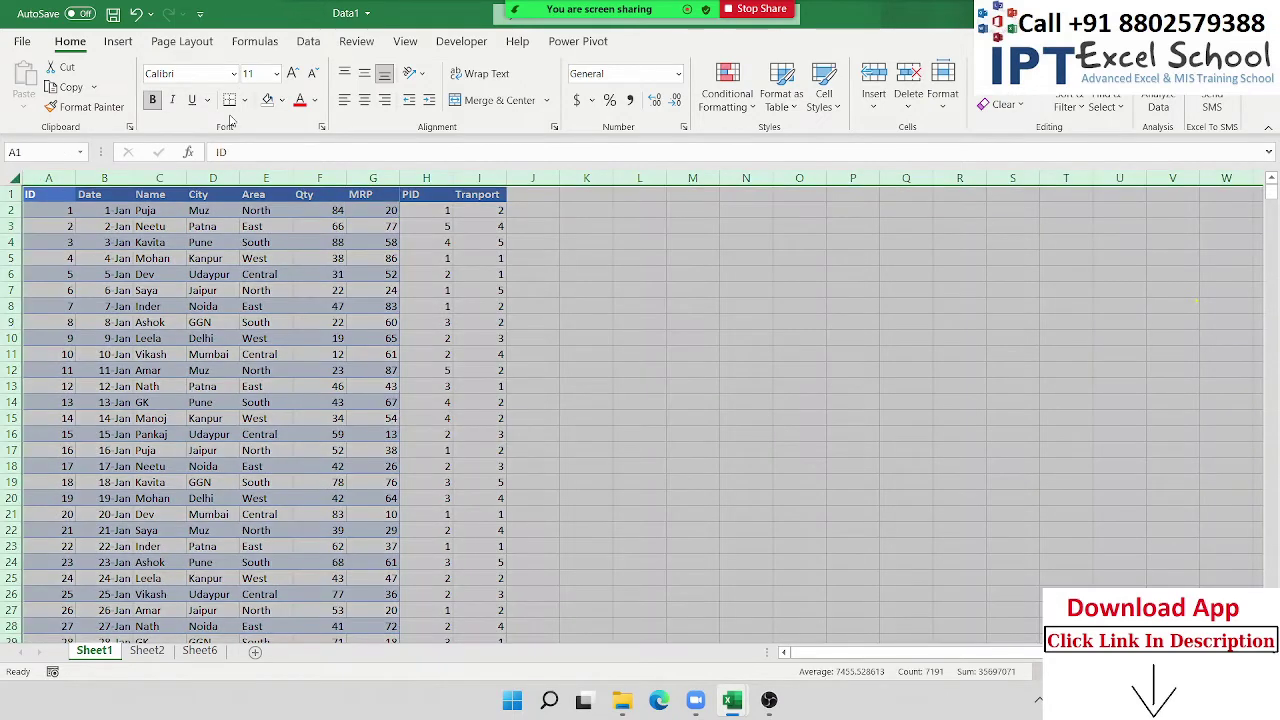
{"action": "left_click", "coordinate": [283, 100]}
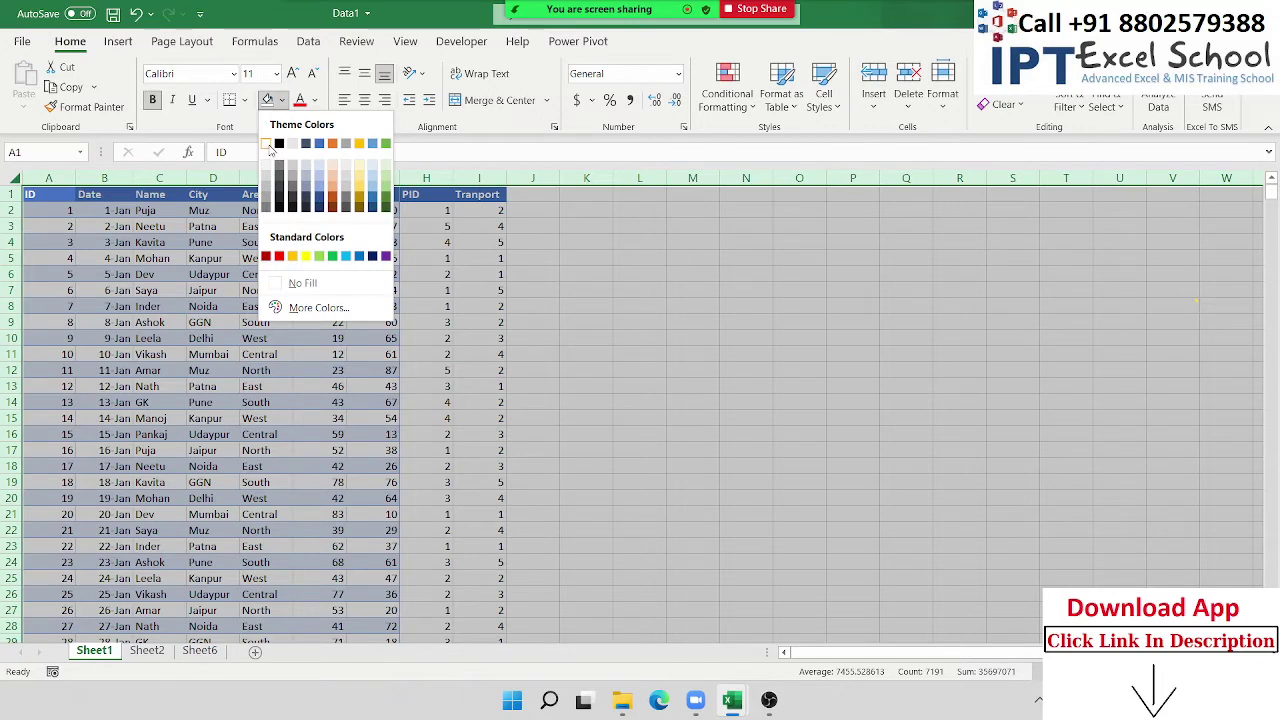
{"action": "left_click", "coordinate": [286, 283]}
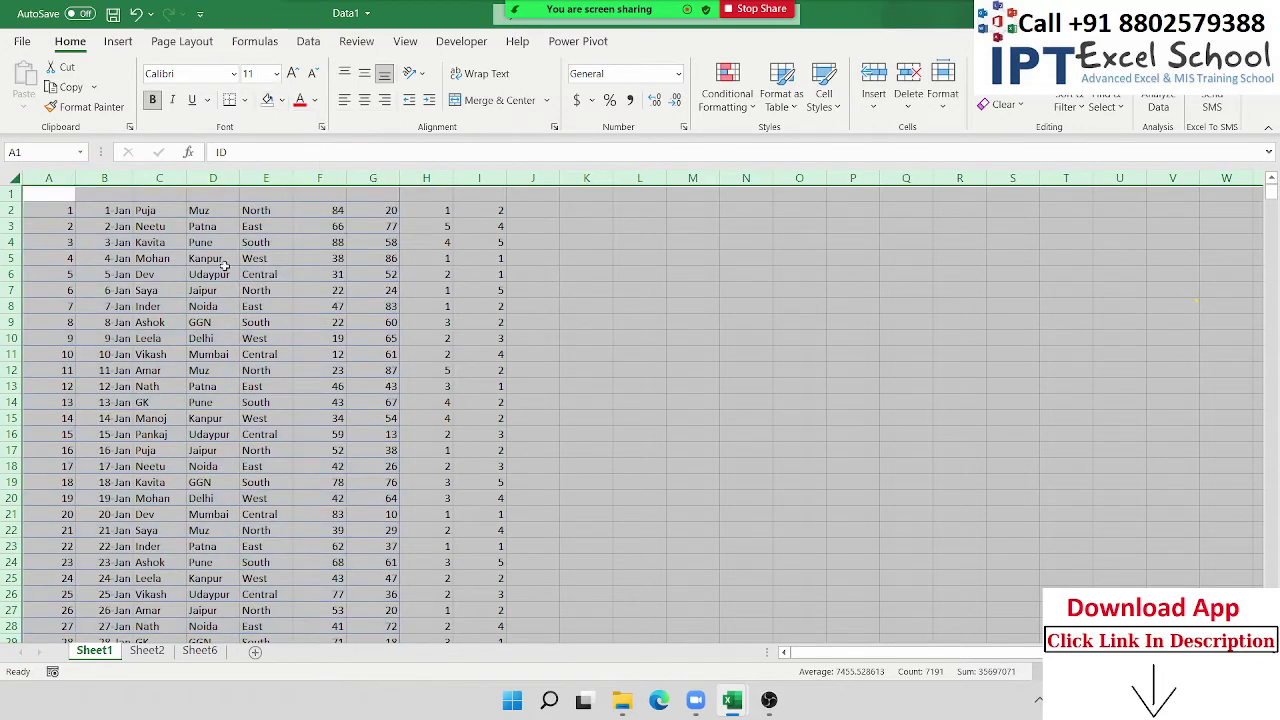
{"action": "left_click", "coordinate": [52, 200]}
Give the header row A1:I1 a black fill.
{"action": "left_click_drag", "start_coordinate": [52, 200], "coordinate": [490, 197]}
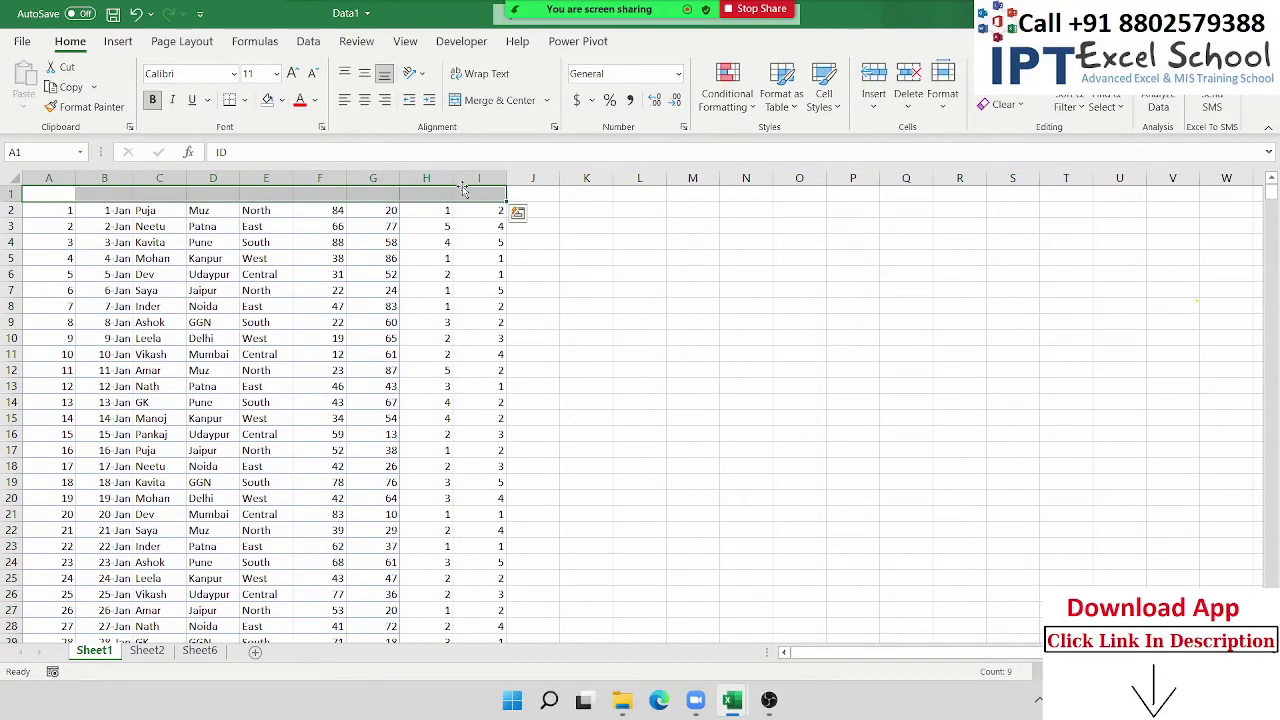
{"action": "left_click", "coordinate": [283, 101]}
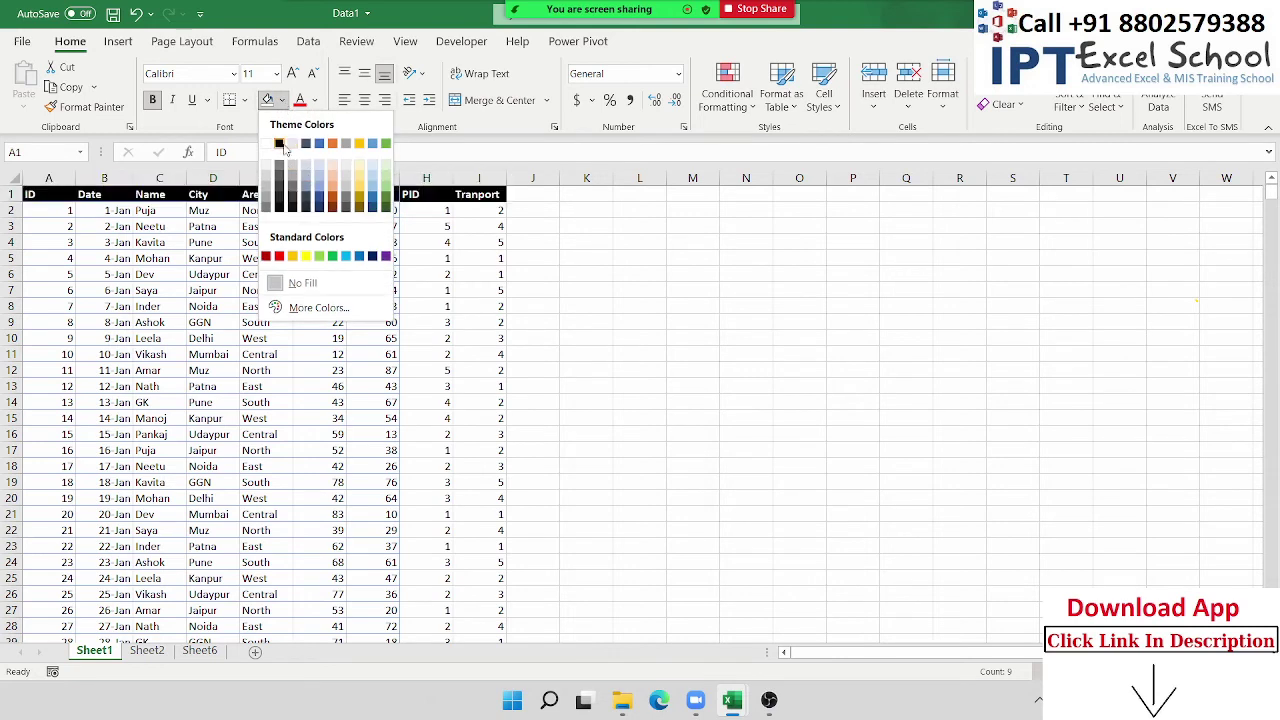
{"action": "left_click", "coordinate": [283, 146]}
{"action": "left_click", "coordinate": [210, 274]}
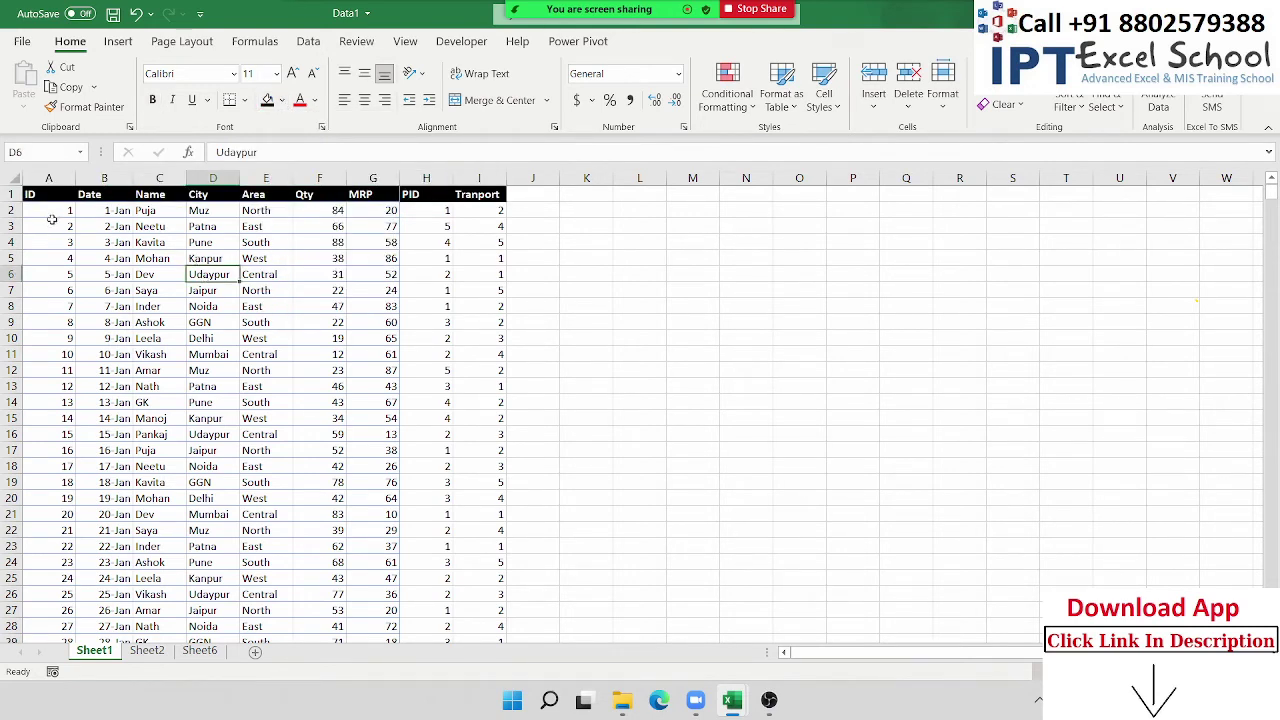
{"action": "mouse_move", "coordinate": [42, 222]}
{"action": "left_mouse_down"}
{"action": "mouse_move", "coordinate": [398, 416]}
{"action": "mouse_move", "coordinate": [497, 232]}
{"action": "left_mouse_up"}
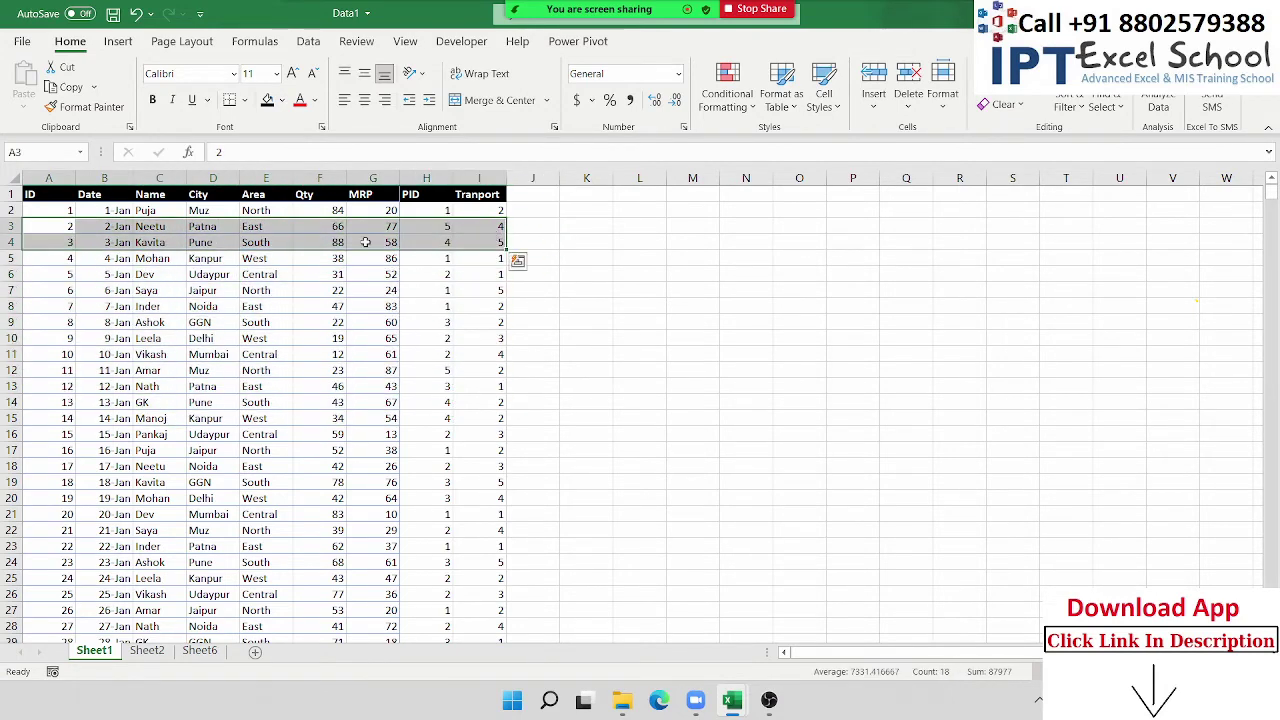
{"action": "left_click", "coordinate": [299, 226]}
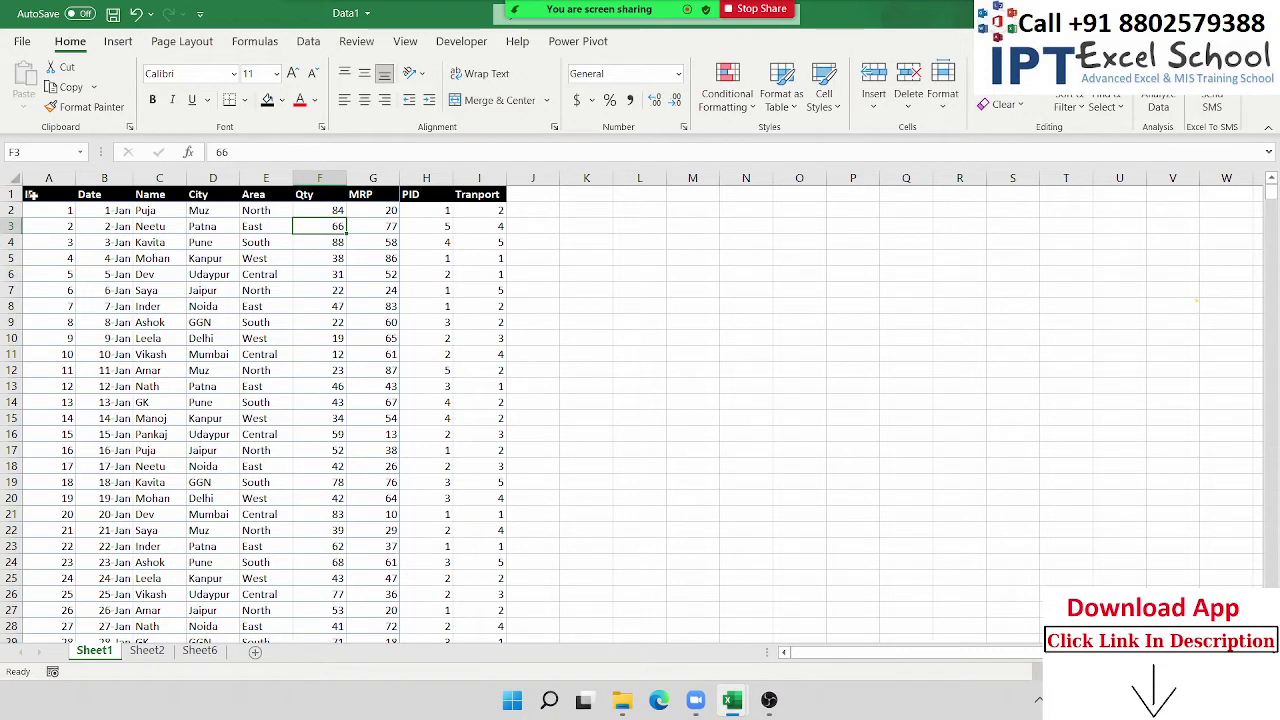
Select A2 and start a new formula-based conditional formatting rule.
{"action": "left_click", "coordinate": [42, 210]}
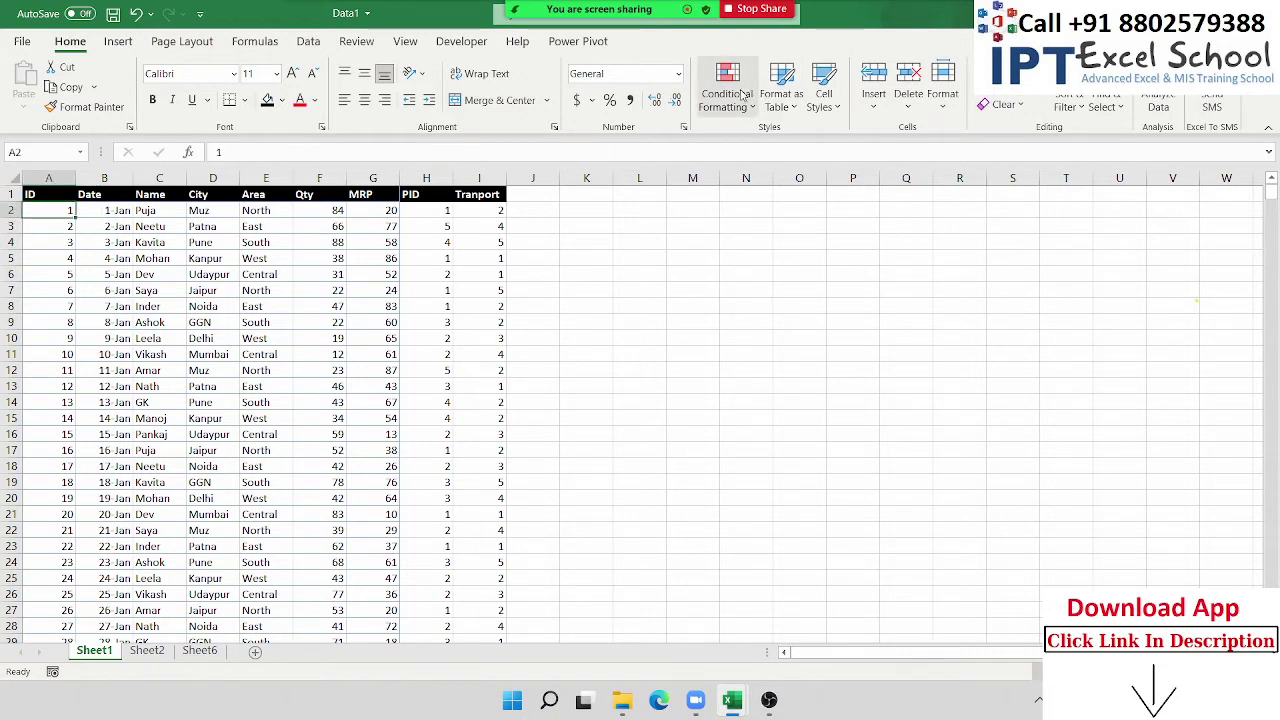
{"action": "left_click", "coordinate": [36, 224]}
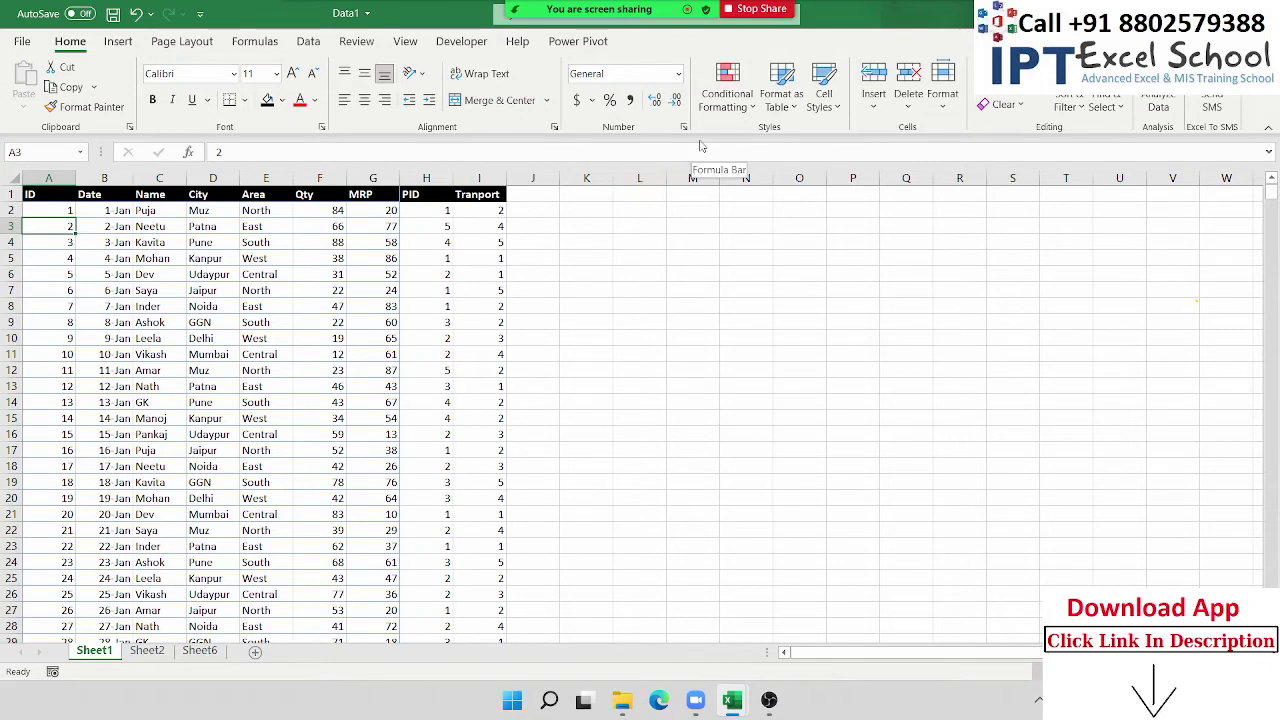
{"action": "left_click", "coordinate": [716, 106]}
{"action": "left_click", "coordinate": [74, 214]}
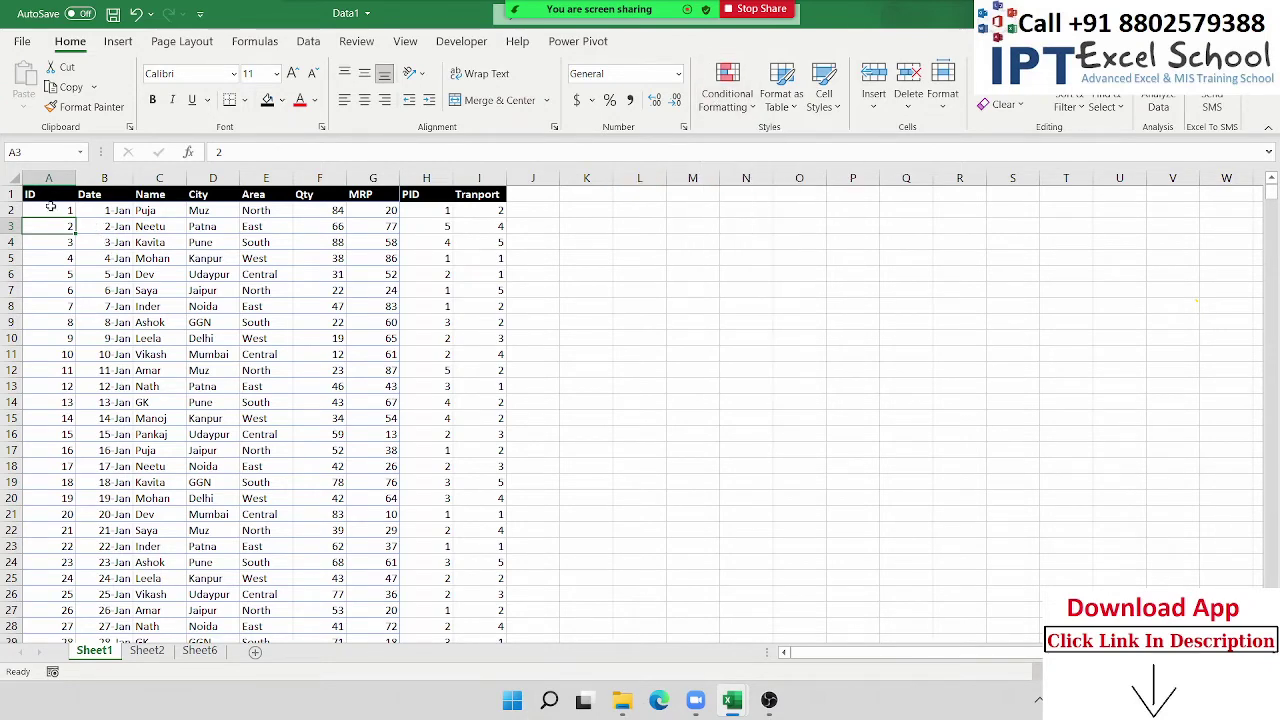
{"action": "left_click", "coordinate": [51, 206]}
{"action": "left_click", "coordinate": [706, 93]}
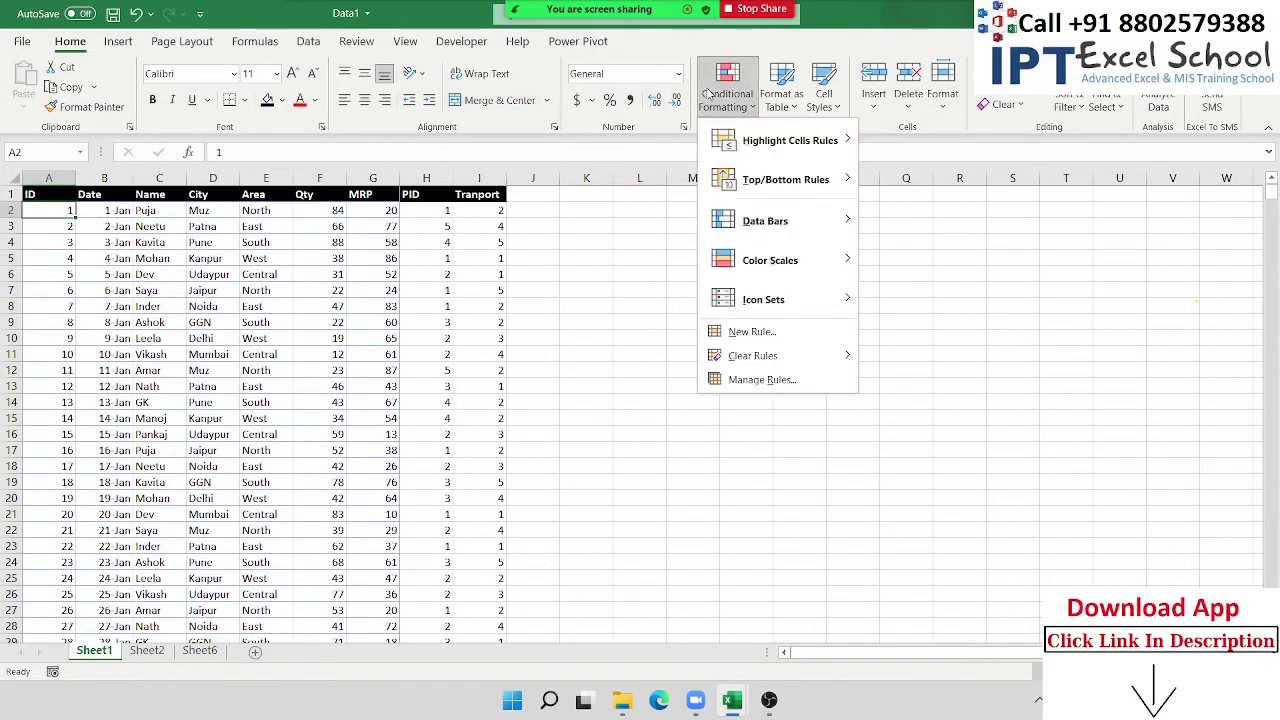
{"action": "left_click", "coordinate": [768, 335]}
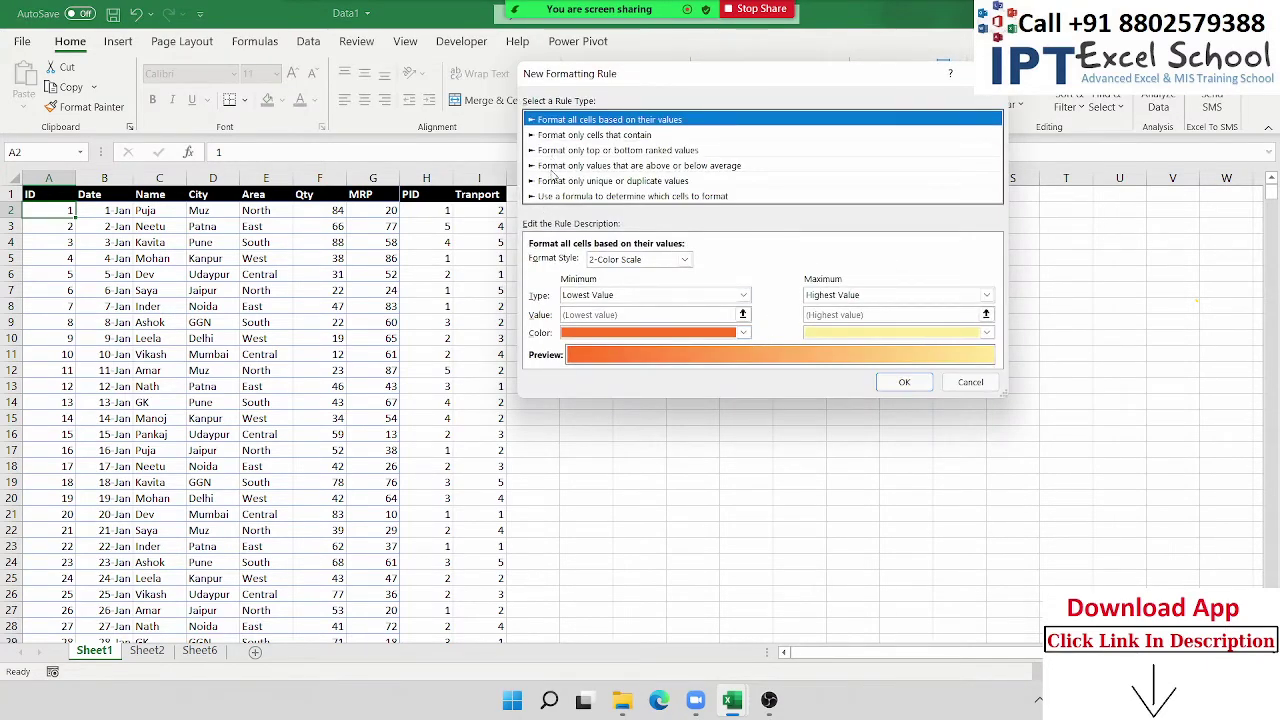
{"action": "left_click", "coordinate": [548, 197]}
{"action": "left_click", "coordinate": [575, 263]}
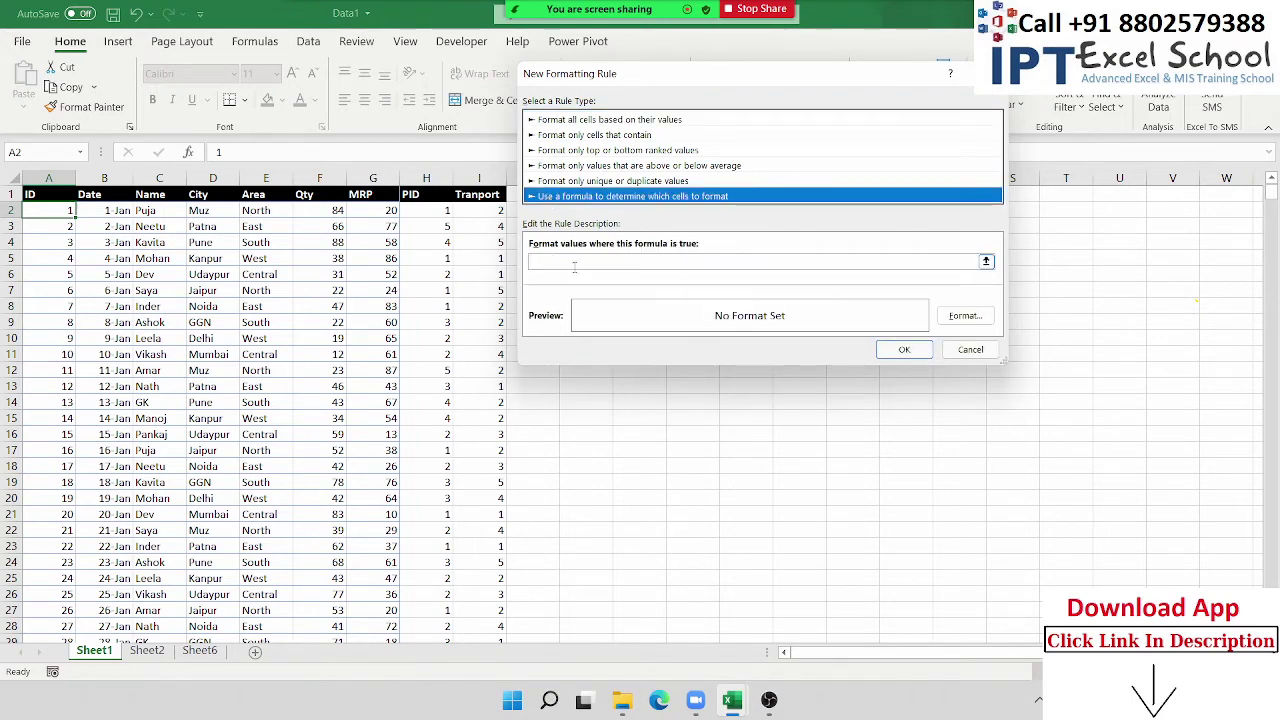
{"action": "left_click", "coordinate": [572, 265]}
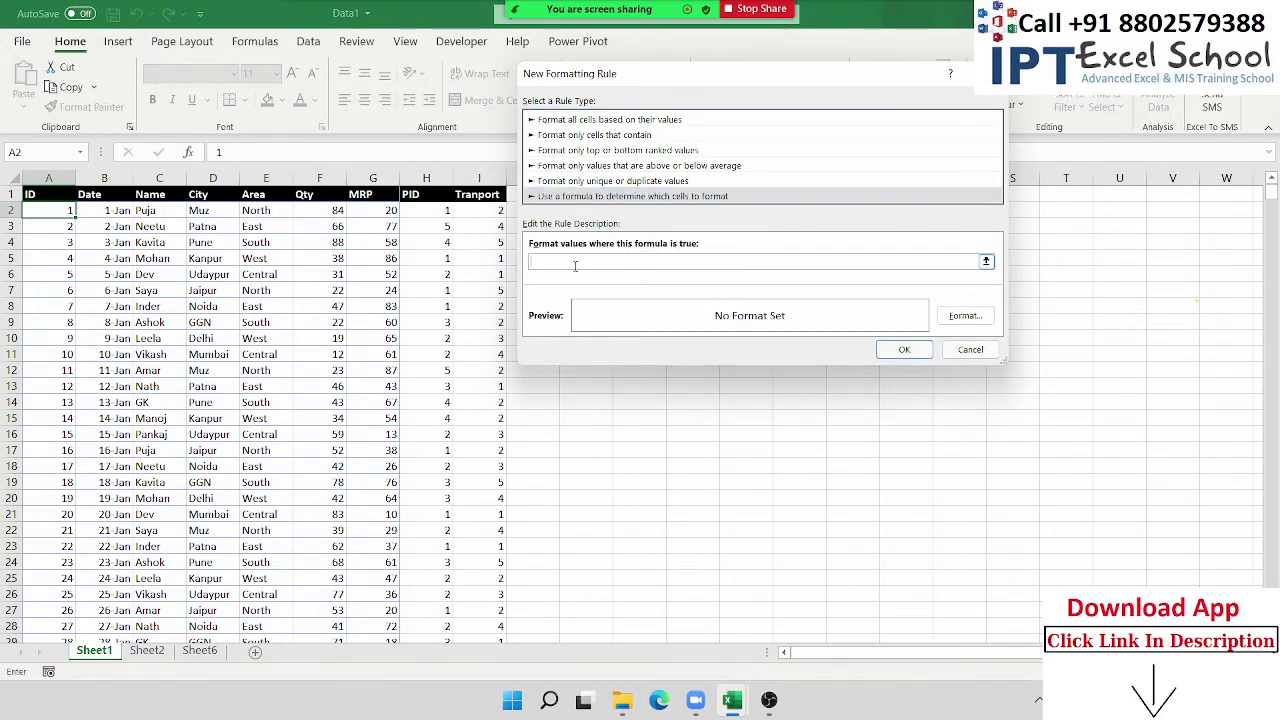
Enter the rule formula =$F2*$G2>1000 with row-relative F2 and G2 references.
{"action": "type", "text": "="}
{"action": "left_click", "coordinate": [328, 208]}
{"action": "type", "text": "*"}
{"action": "left_click", "coordinate": [380, 211]}
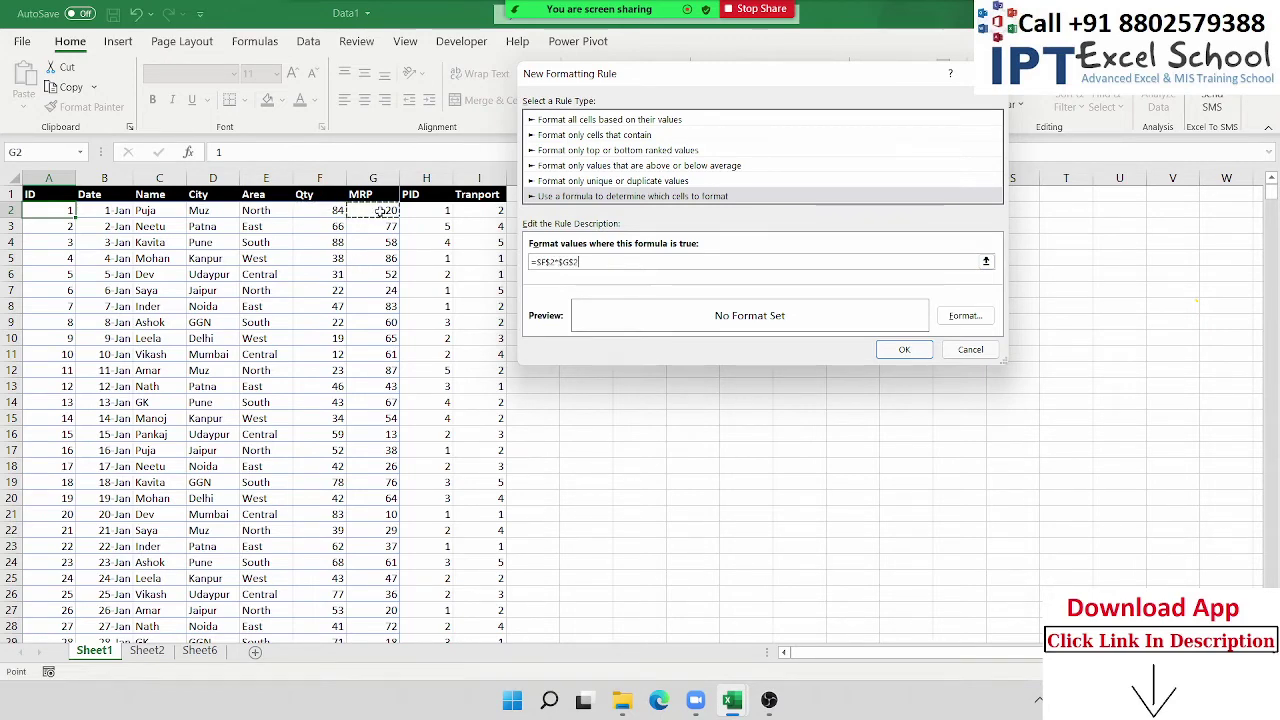
{"action": "type", "text": ">1000"}
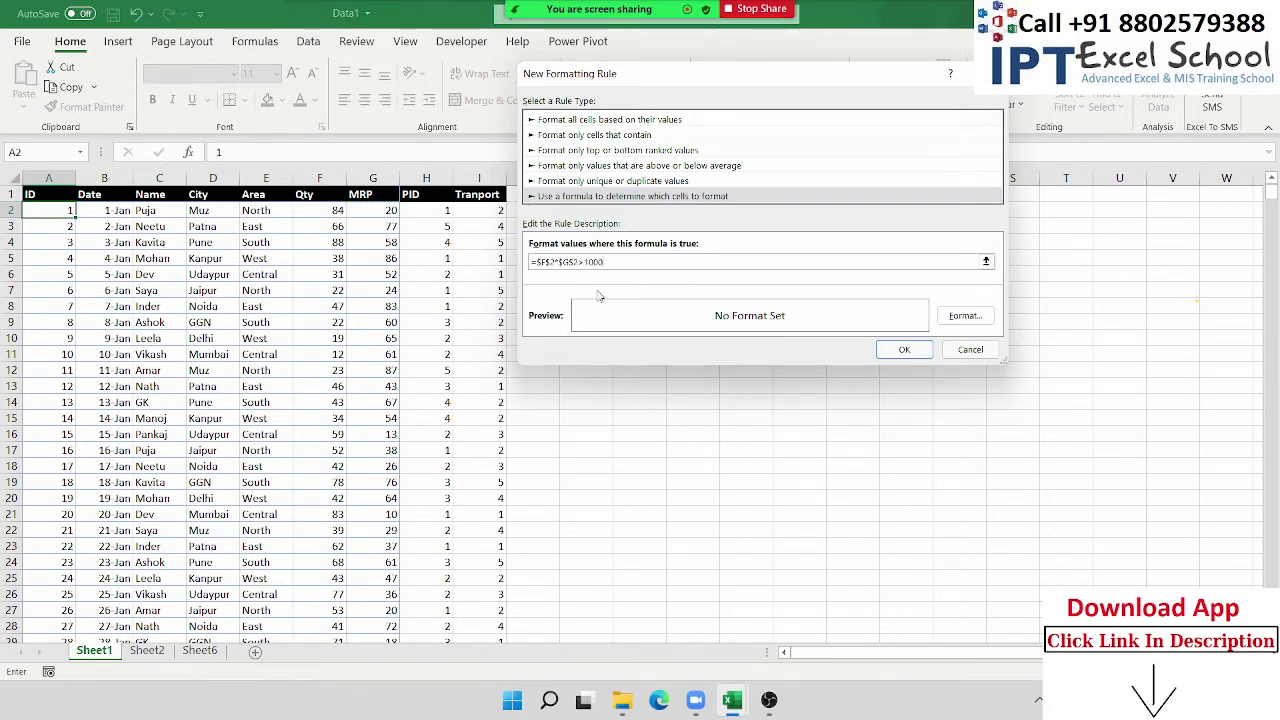
{"action": "left_click", "coordinate": [543, 262]}
{"action": "key", "text": "BackSpace"}
{"action": "left_click", "coordinate": [565, 262]}
{"action": "key", "text": "BackSpace"}
Give matching cells a light green fill and confirm the rule.
{"action": "left_click", "coordinate": [966, 316]}
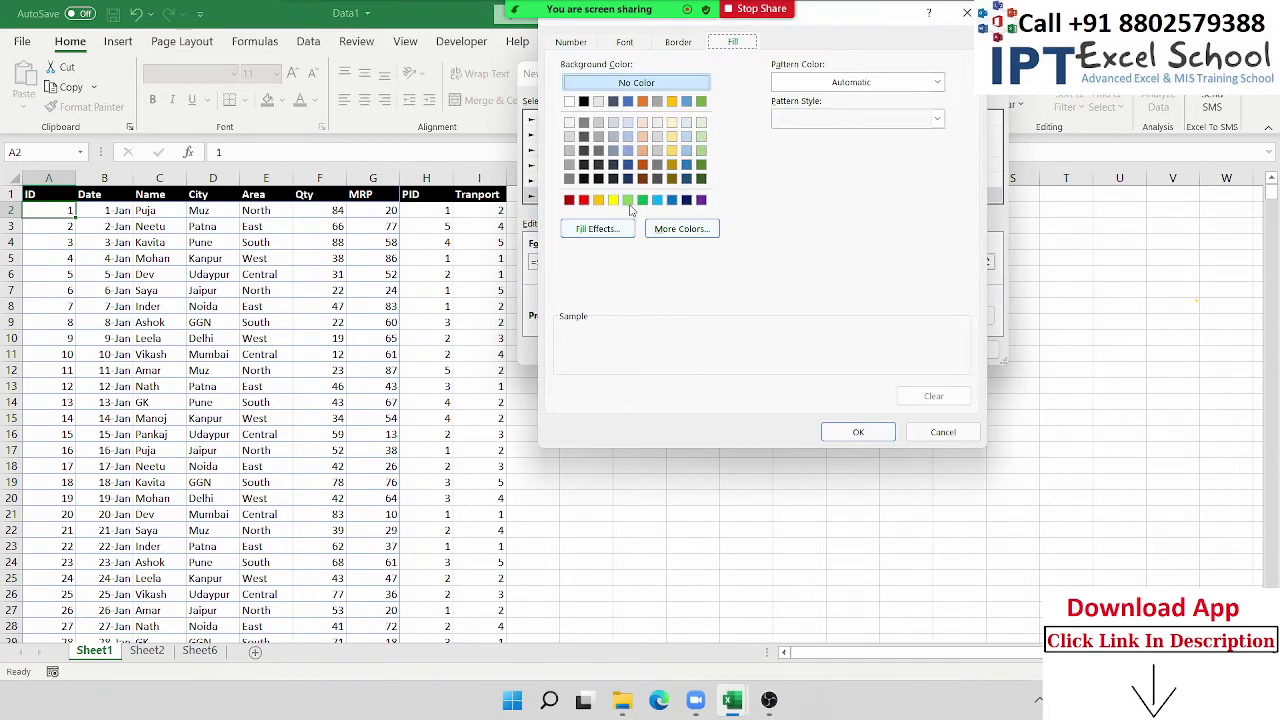
{"action": "left_click", "coordinate": [628, 200]}
{"action": "left_click", "coordinate": [858, 432]}
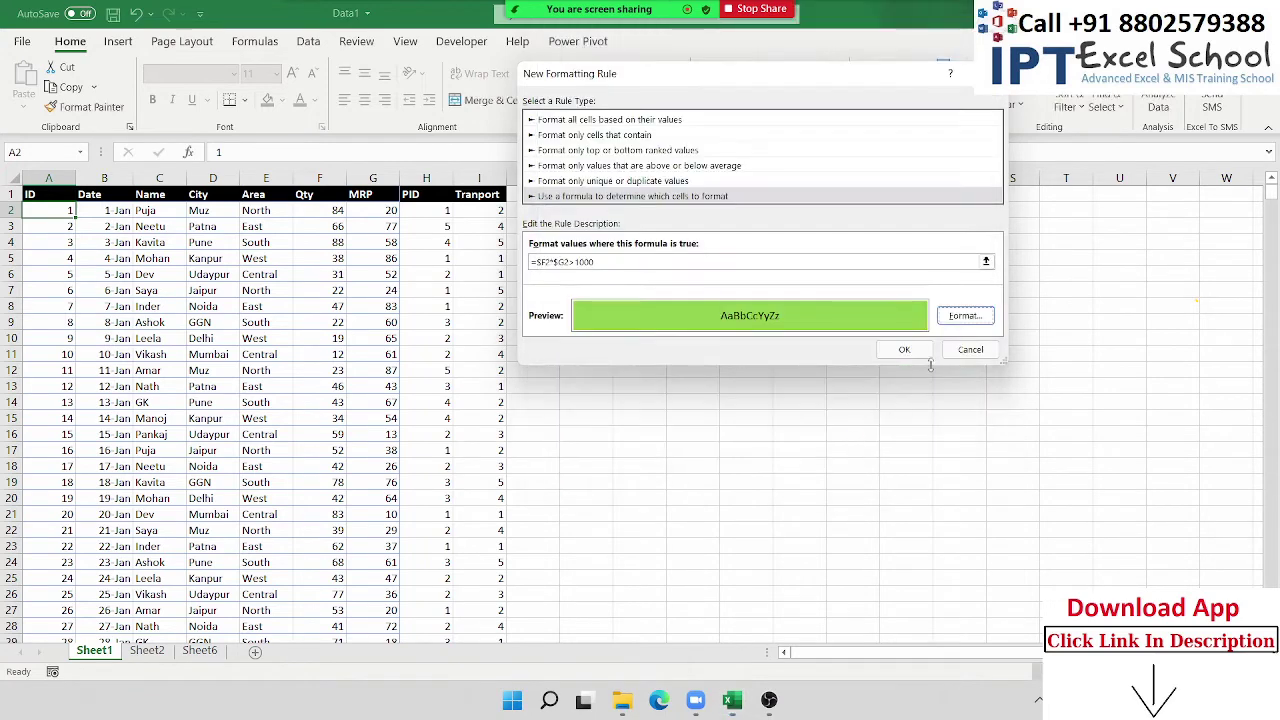
{"action": "left_click", "coordinate": [900, 350]}
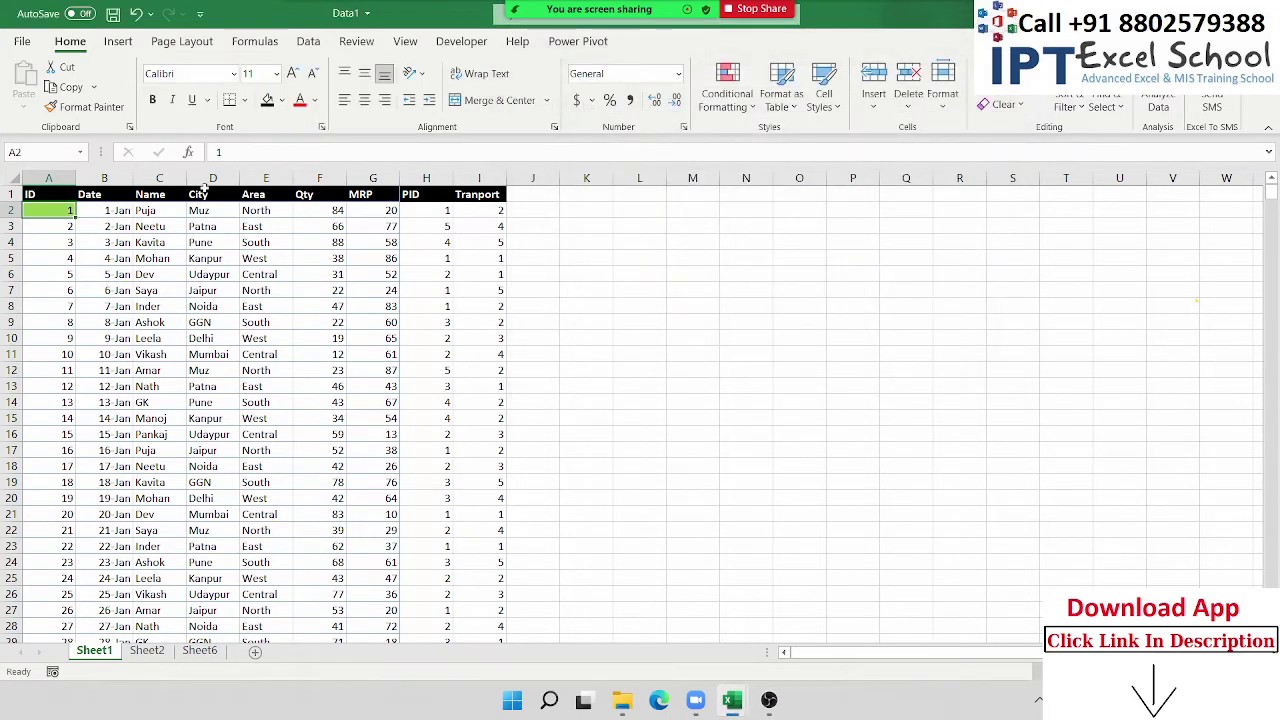
Format-paint A2's green Qty×MRP rule across the whole Sheet1 table and check row 10.
{"action": "left_click", "coordinate": [85, 106]}
{"action": "mouse_move", "coordinate": [48, 210]}
{"action": "left_mouse_down"}
{"action": "mouse_move", "coordinate": [343, 434]}
{"action": "mouse_move", "coordinate": [481, 636]}
{"action": "left_mouse_up"}
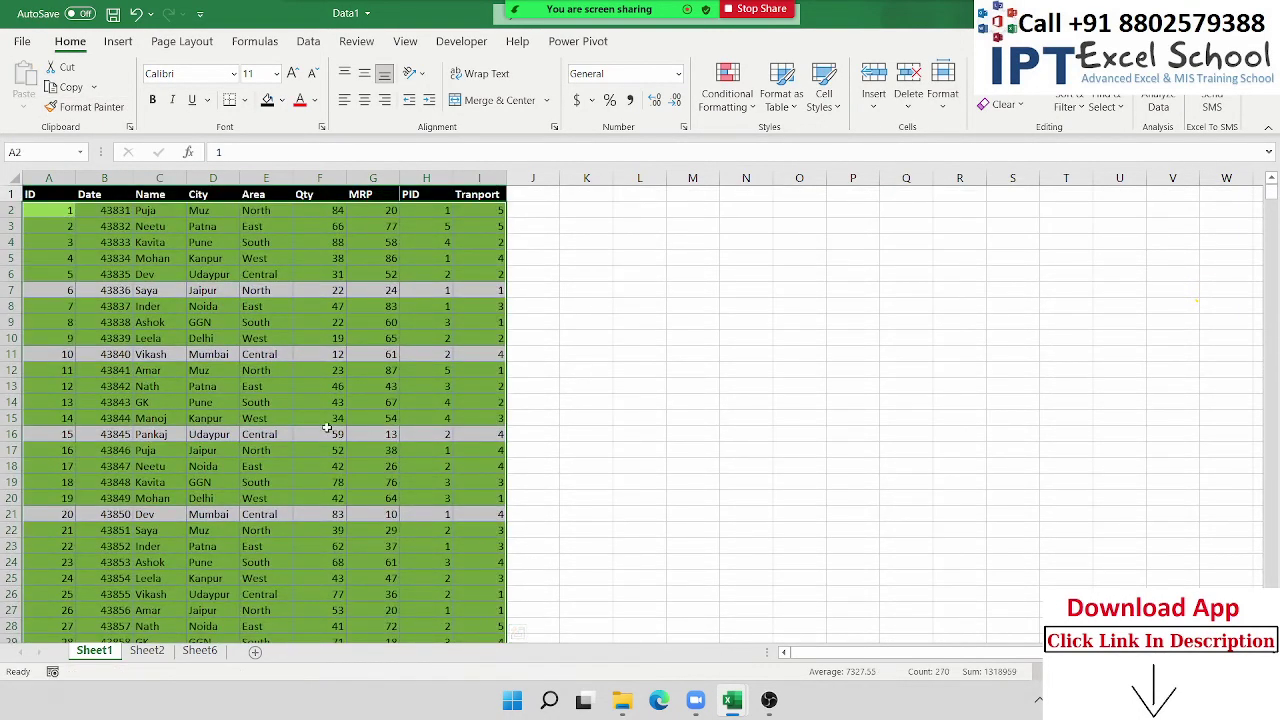
{"action": "left_click", "coordinate": [325, 338]}
{"action": "mouse_move", "coordinate": [387, 342]}
{"action": "left_mouse_down"}
{"action": "mouse_move", "coordinate": [288, 343]}
{"action": "mouse_move", "coordinate": [314, 347]}
{"action": "left_mouse_up"}
{"action": "scroll", "coordinate": [314, 347], "scroll_direction": "down", "scroll_amount": 2}
{"action": "scroll", "coordinate": [312, 347], "scroll_direction": "down", "scroll_amount": 4}
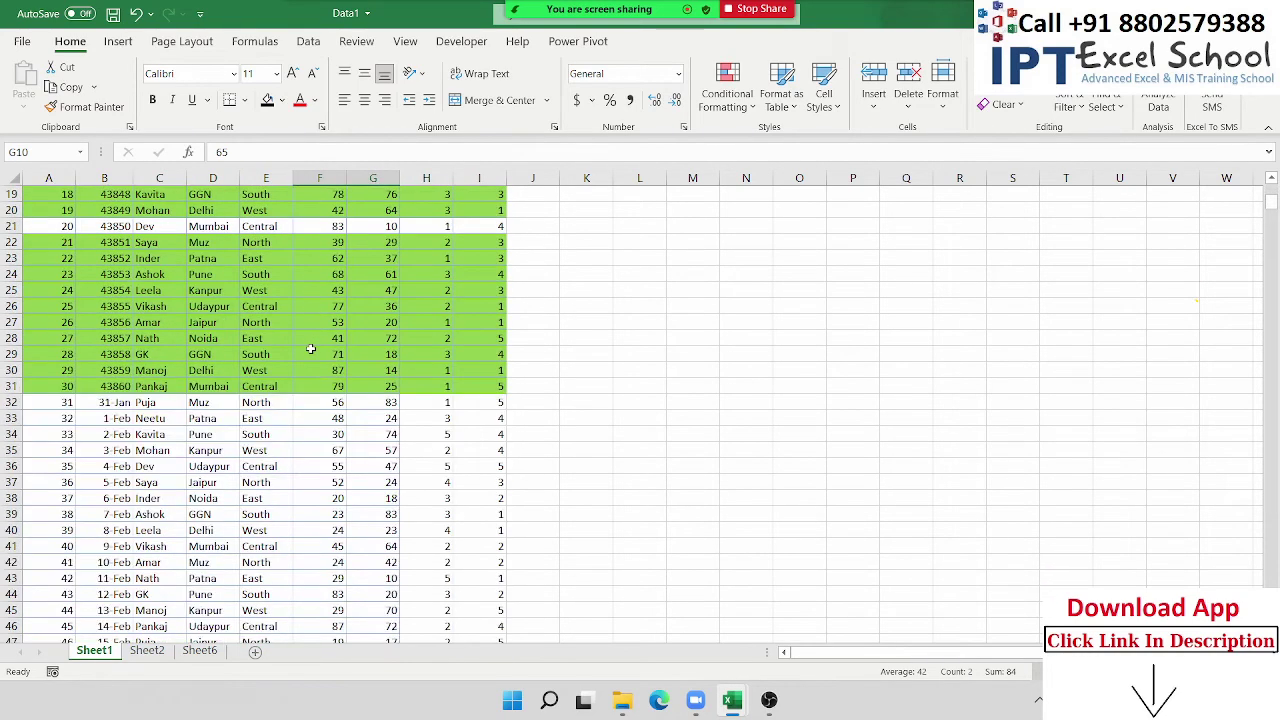
{"action": "scroll", "coordinate": [310, 348], "scroll_direction": "up", "scroll_amount": 6}
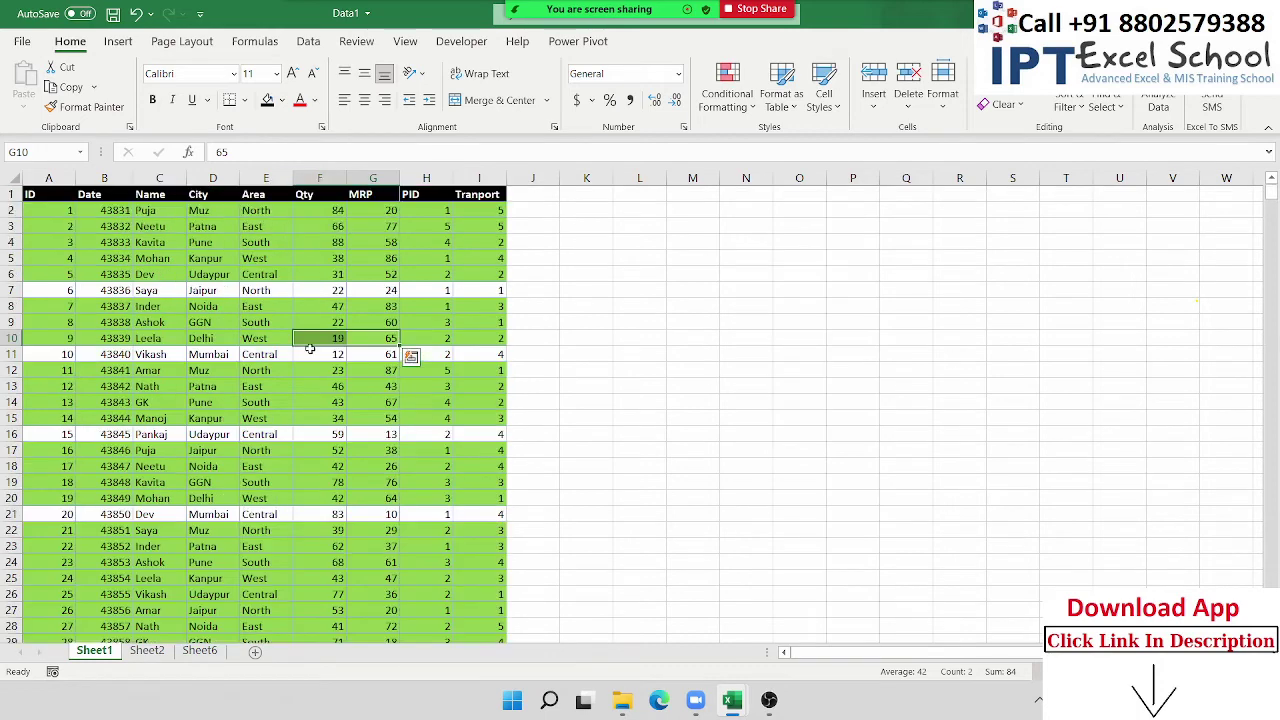
{"action": "left_click", "coordinate": [150, 272]}
{"action": "left_click", "coordinate": [158, 652]}
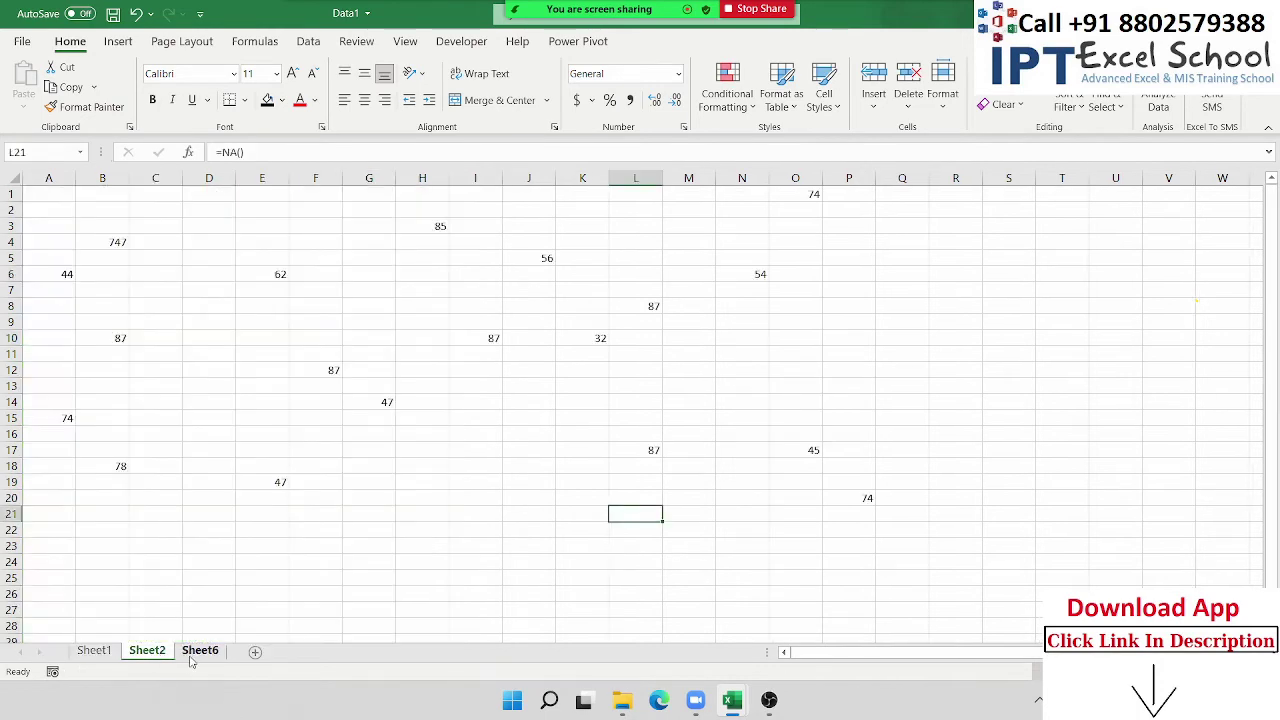
{"action": "left_click", "coordinate": [196, 652]}
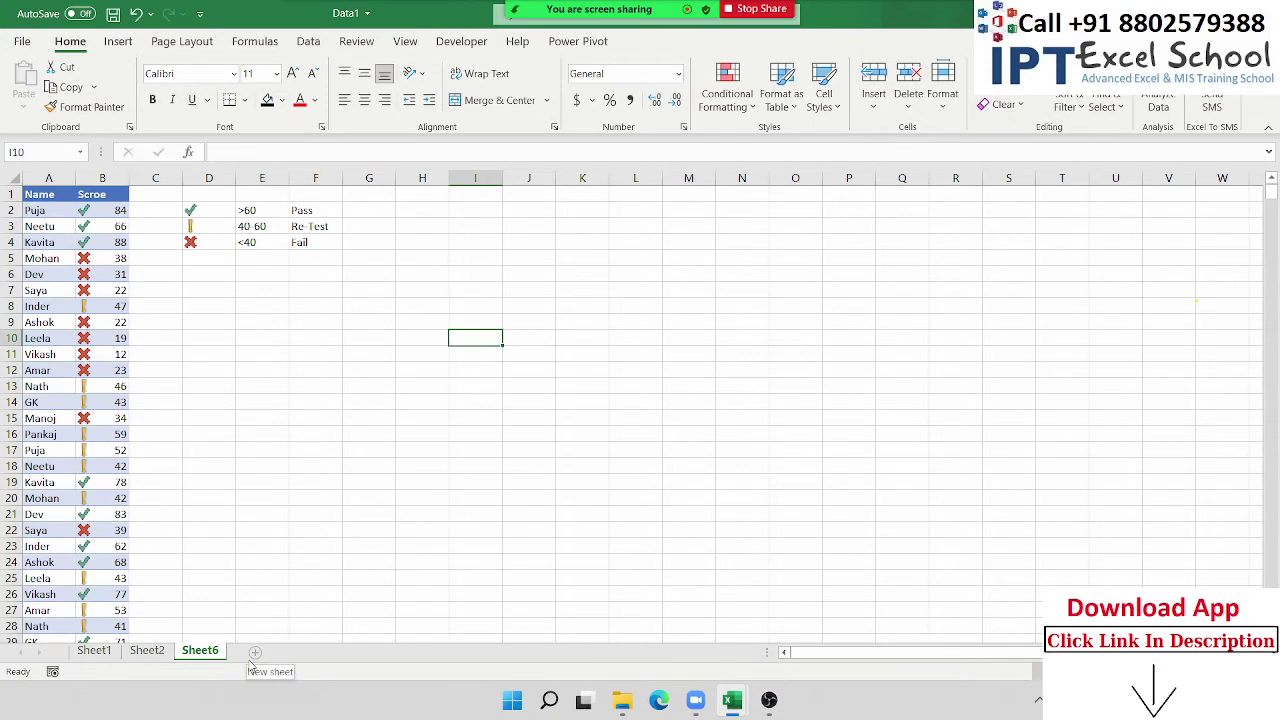
{"action": "key", "text": "shift+F11"}
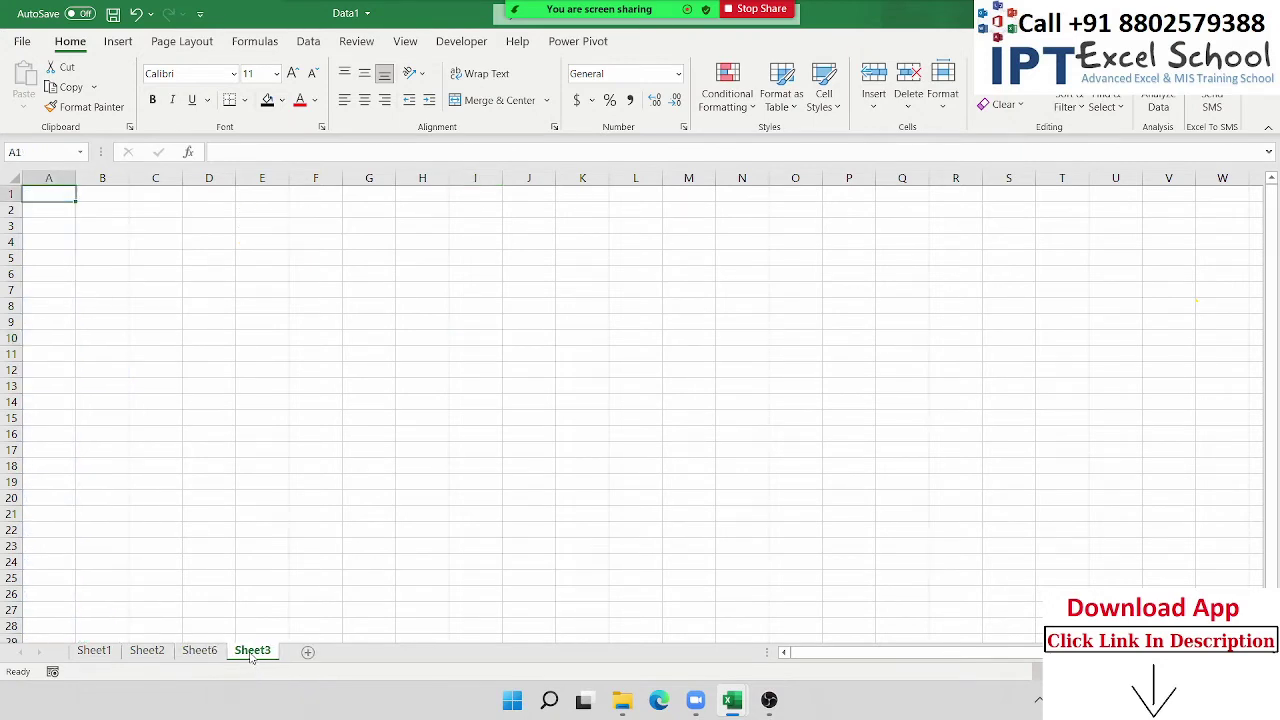
{"action": "type", "text": "A/c"}
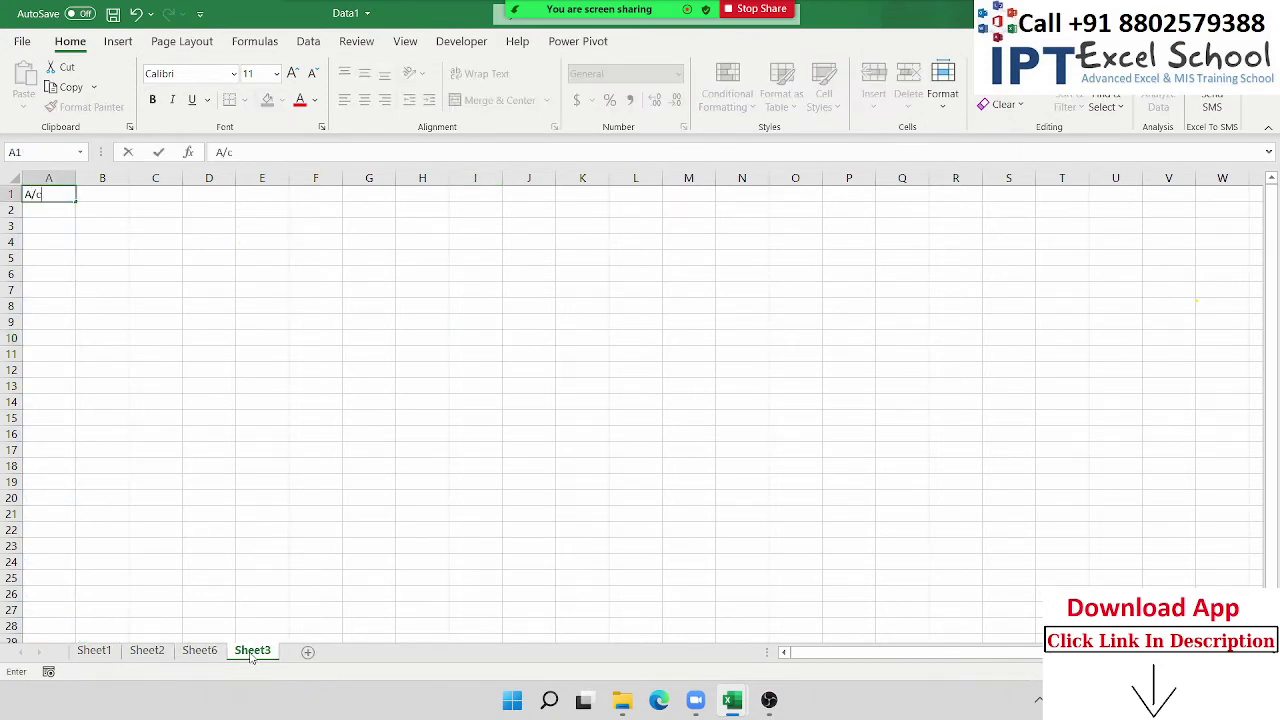
{"action": "key", "text": "Return"}
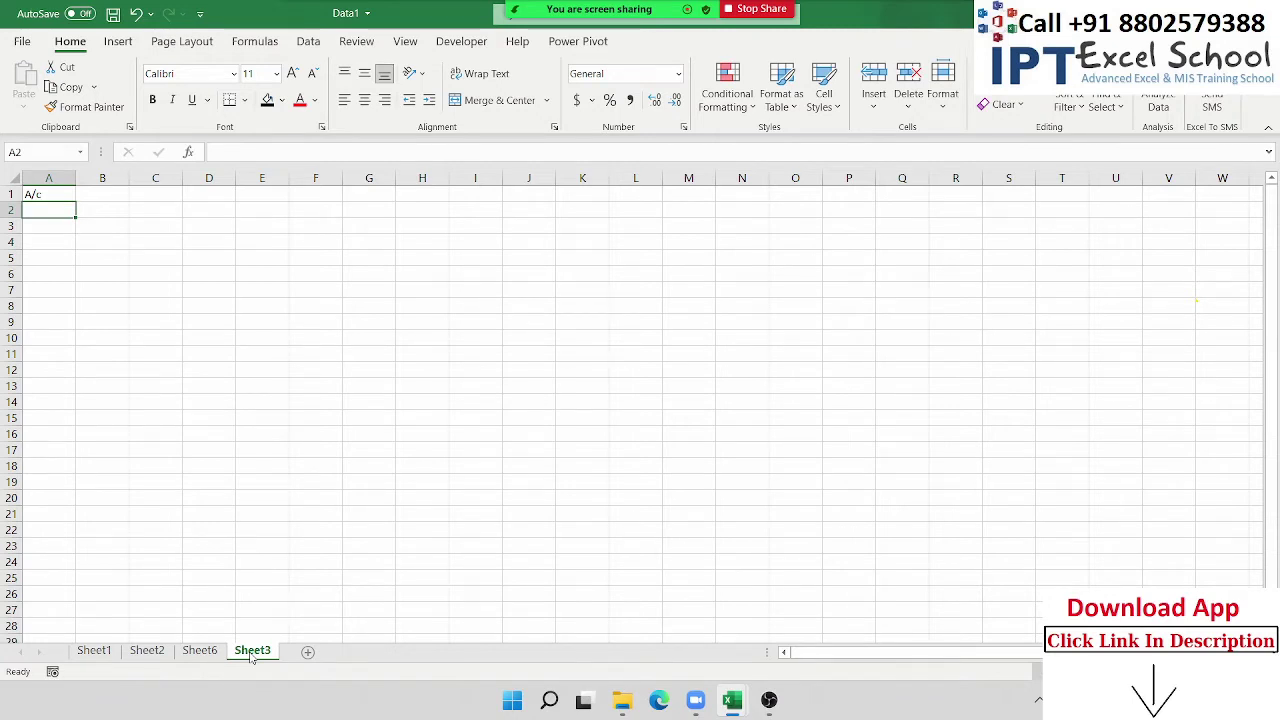
{"action": "type", "text": "155"}
{"action": "key", "text": "ctrl+Return"}
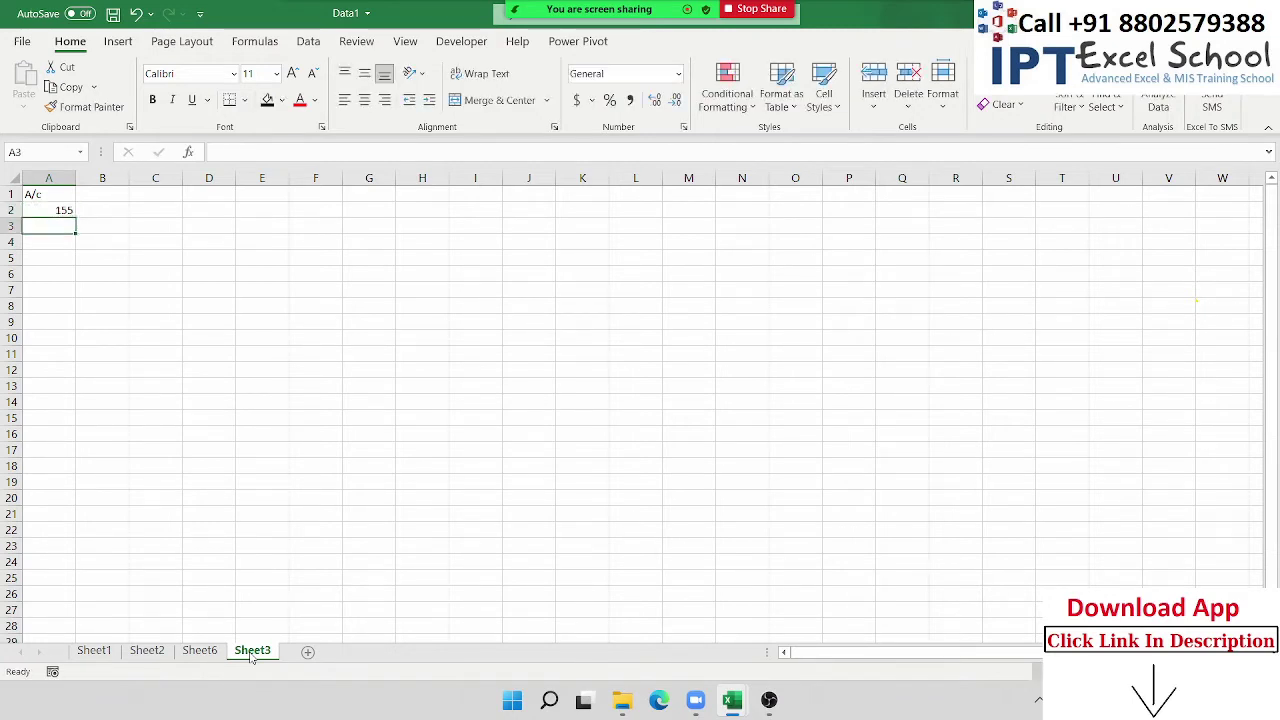
{"action": "type", "text": "asdas"}
{"action": "key", "text": "ctrl+Return"}
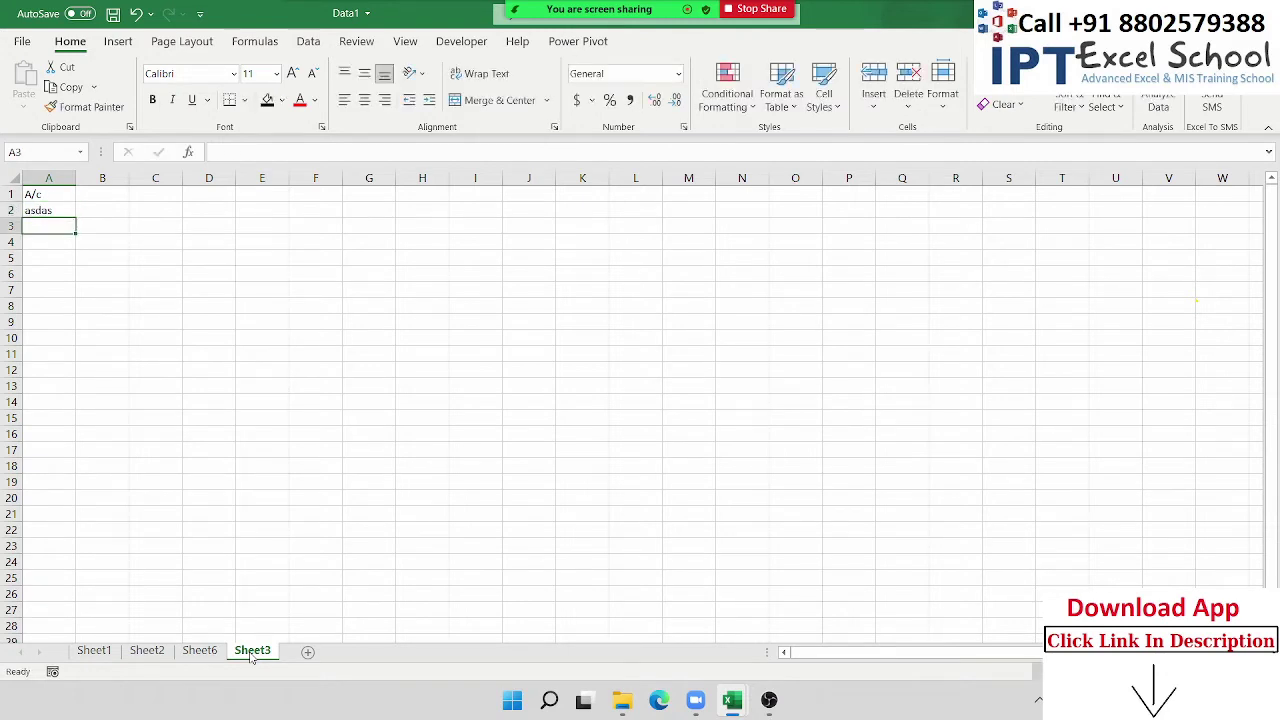
{"action": "key", "text": "Delete"}
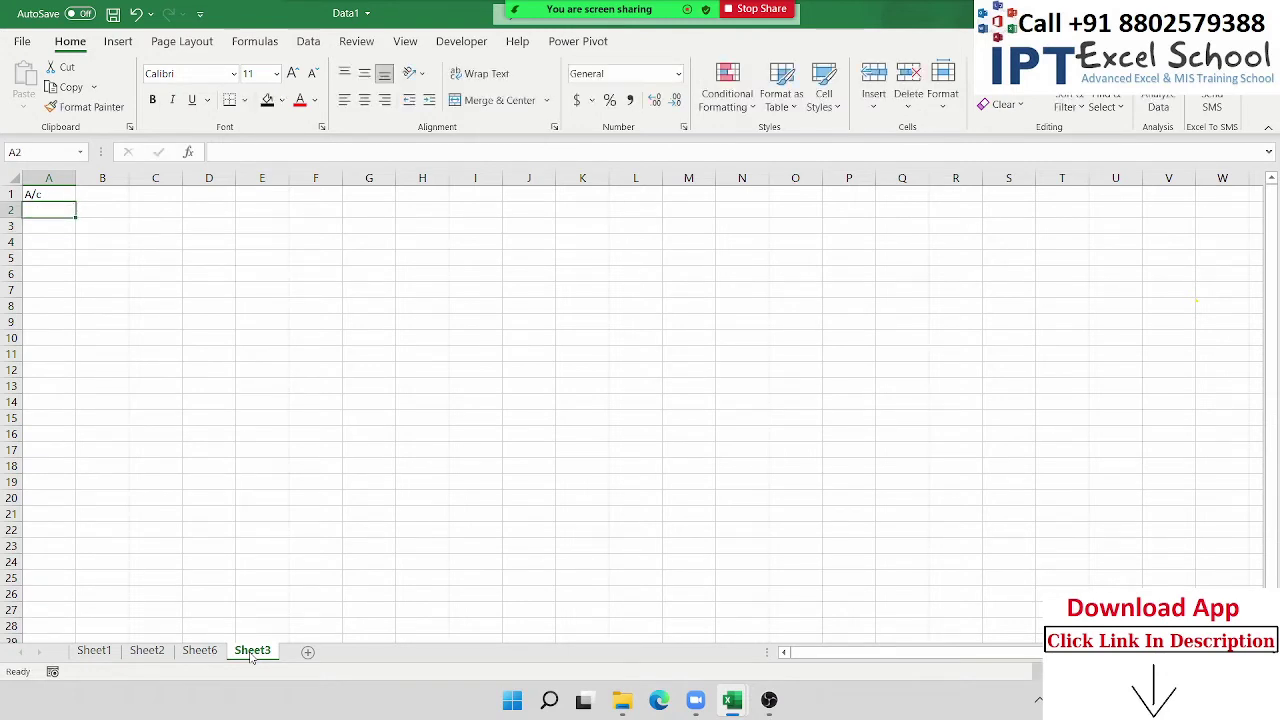
{"action": "type", "text": "15"}
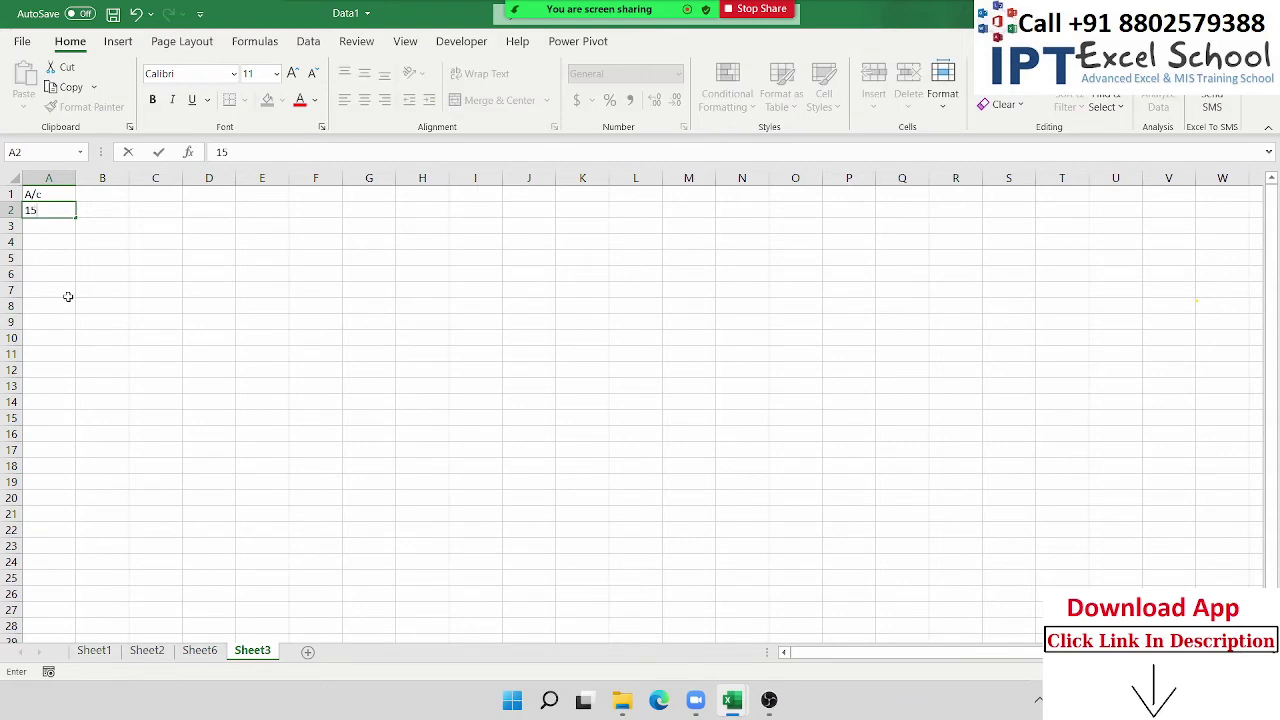
{"action": "key", "text": "Return"}
{"action": "type", "text": "asd"}
{"action": "key", "text": "Tab"}
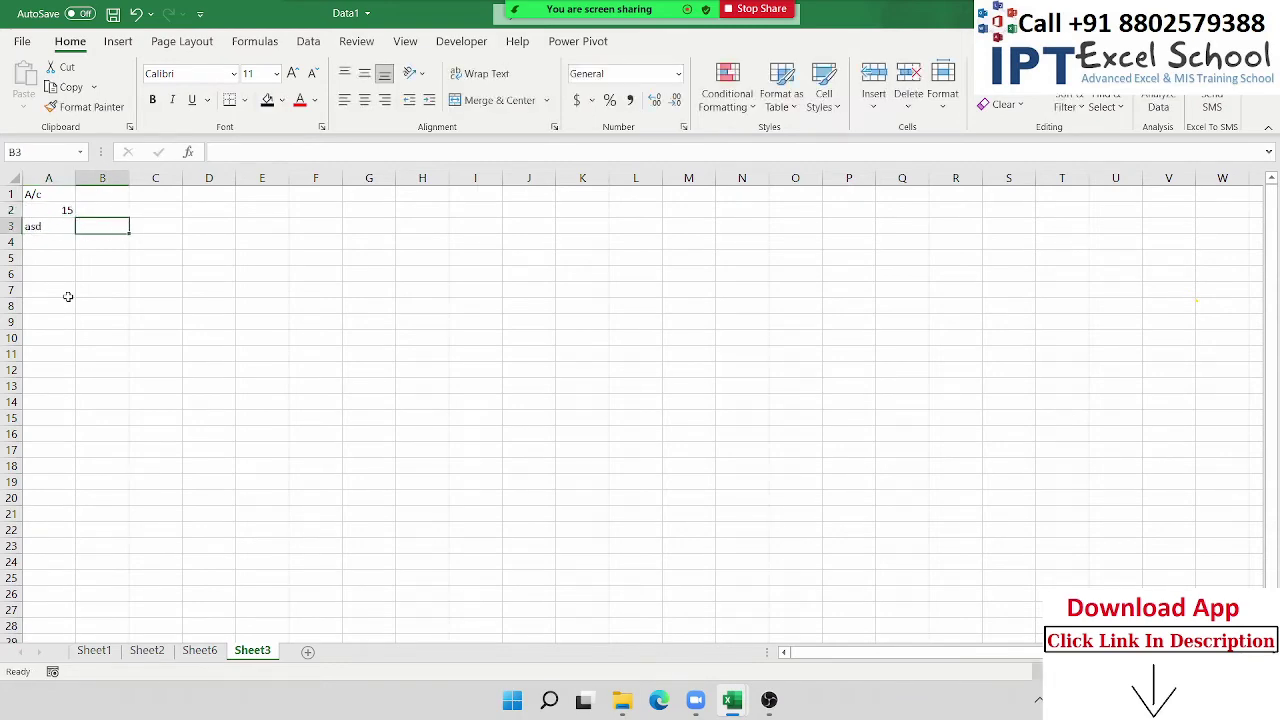
{"action": "key", "text": "Up"}
{"action": "type", "text": "=i"}
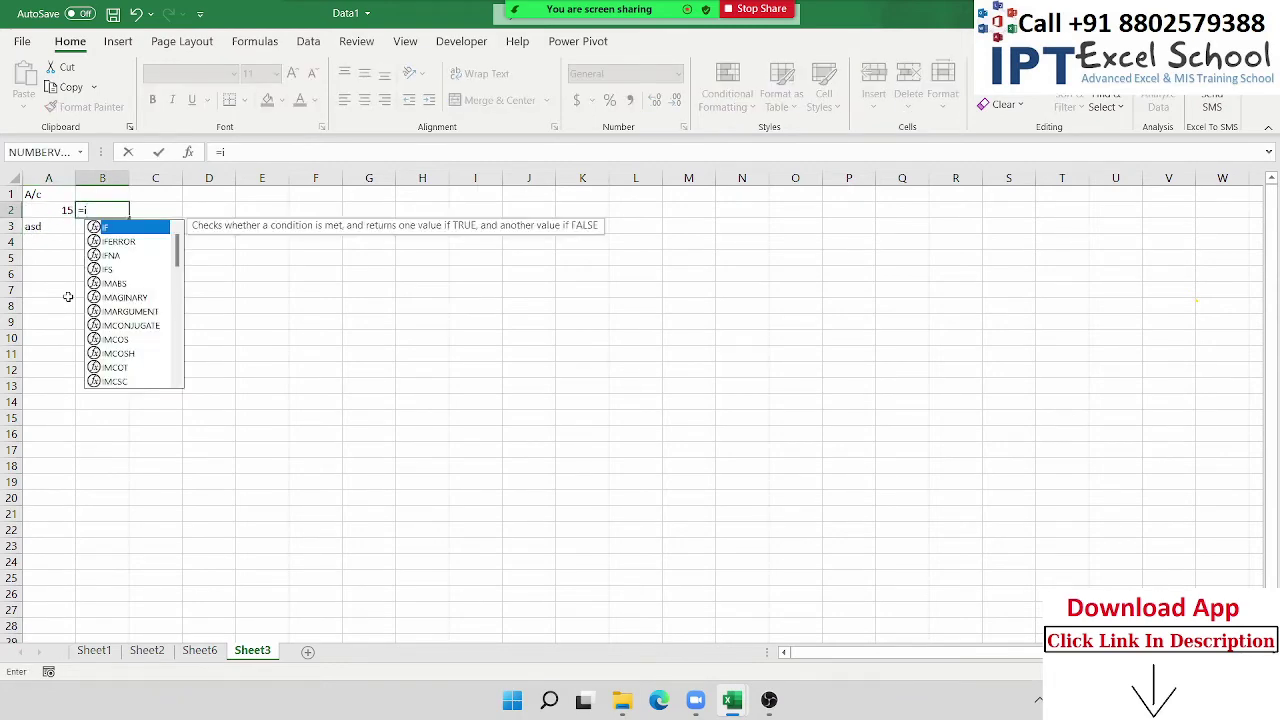
{"action": "type", "text": "s"}
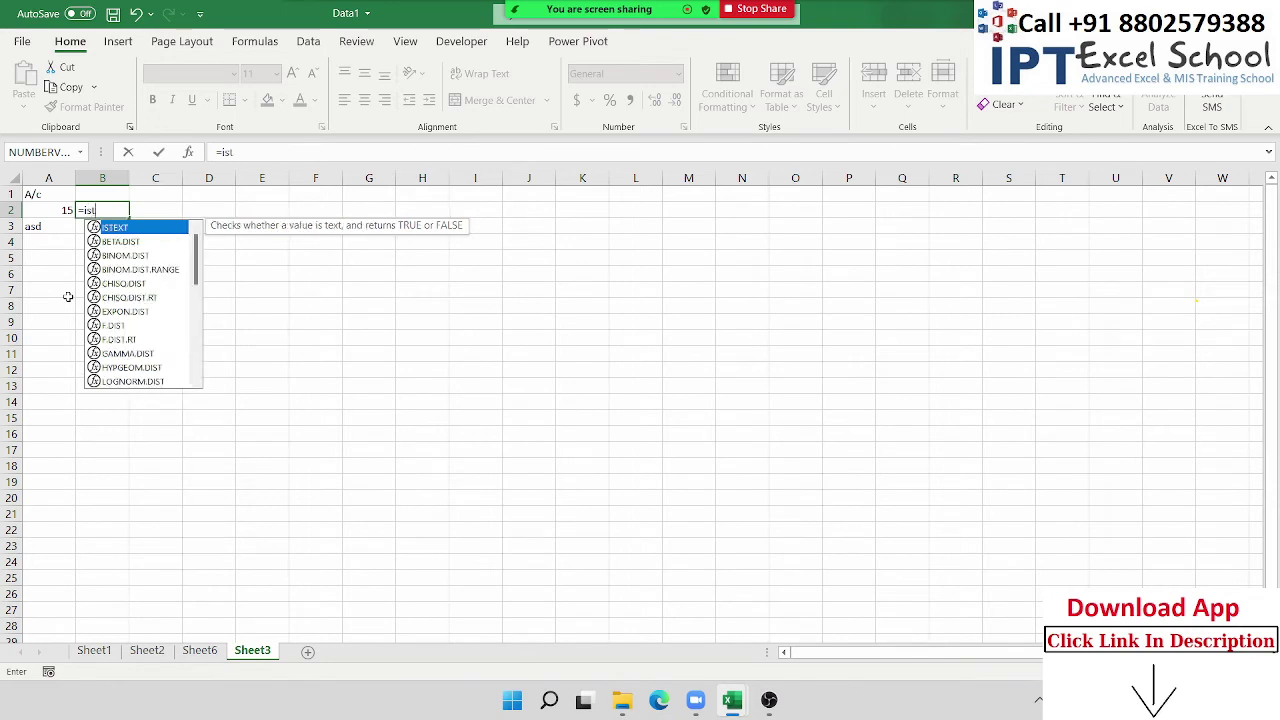
{"action": "type", "text": "t"}
{"action": "key", "text": "Tab"}
{"action": "key", "text": "Left"}
{"action": "key", "text": "ctrl+Return"}
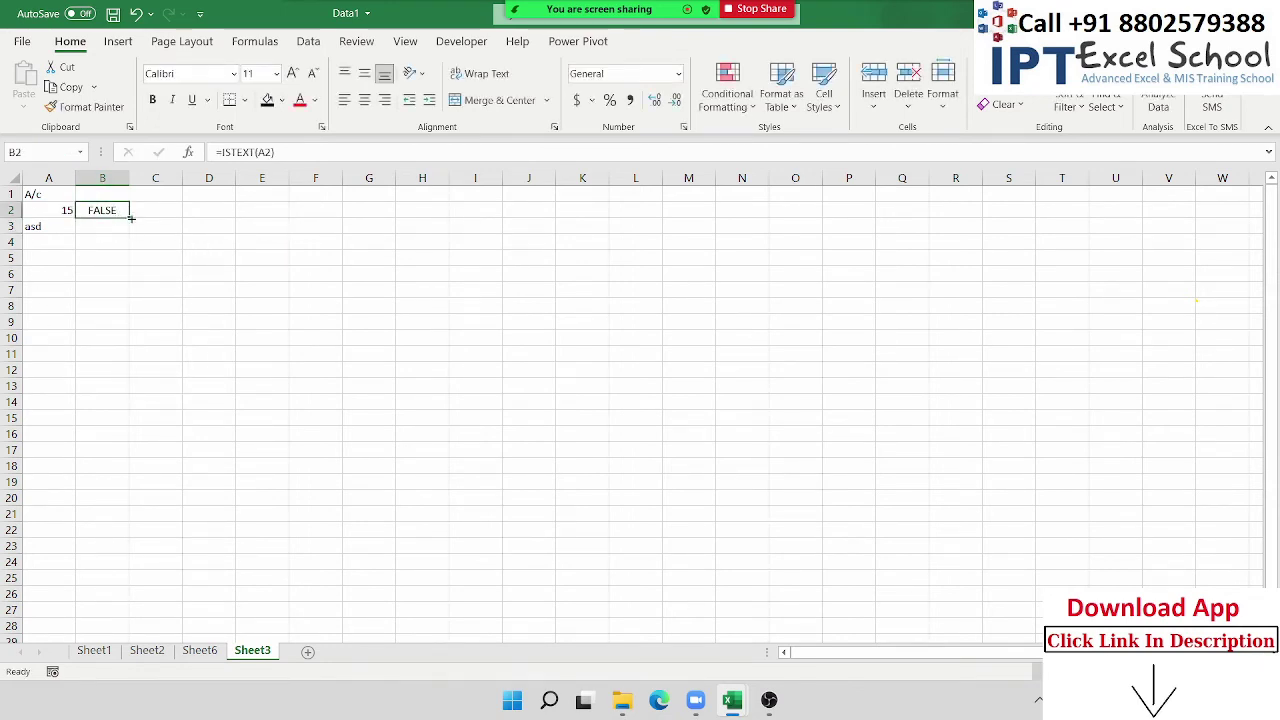
{"action": "mouse_move", "coordinate": [131, 218]}
{"action": "left_mouse_down"}
{"action": "mouse_move", "coordinate": [131, 236]}
{"action": "mouse_move", "coordinate": [17, 228]}
{"action": "left_mouse_up"}
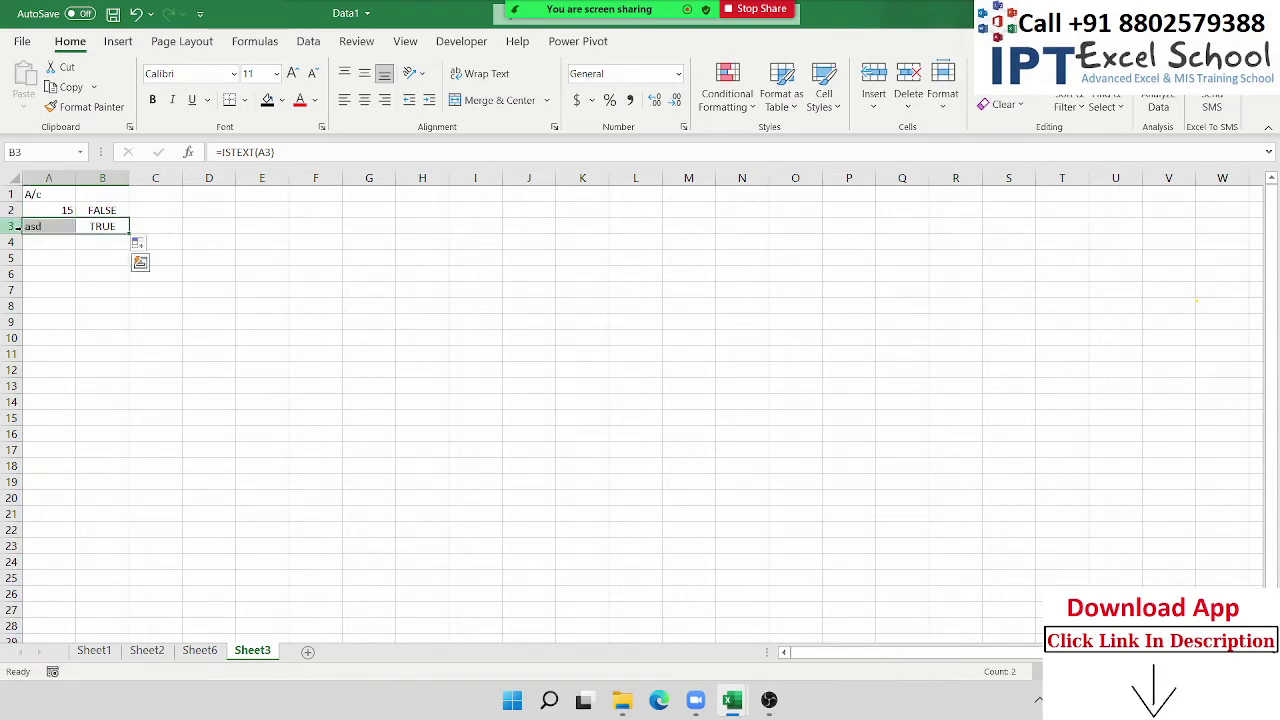
{"action": "left_click_drag", "start_coordinate": [103, 210], "coordinate": [68, 234]}
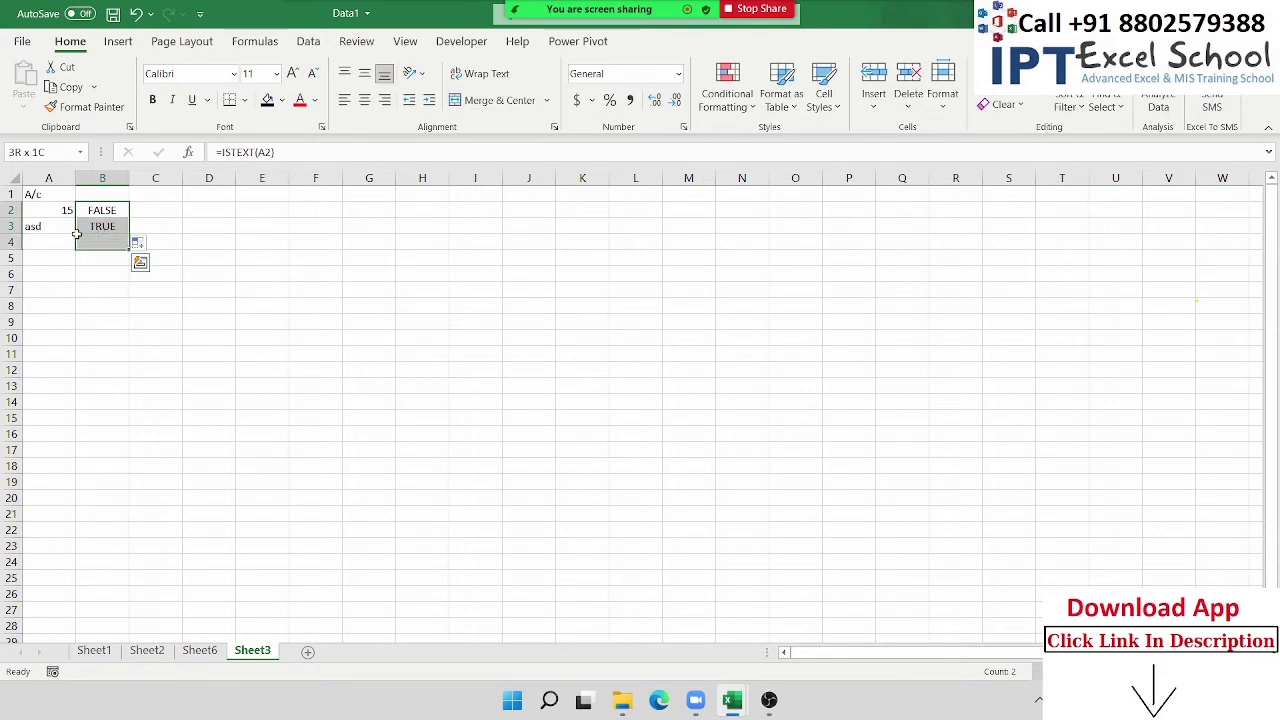
{"action": "key", "text": "Delete"}
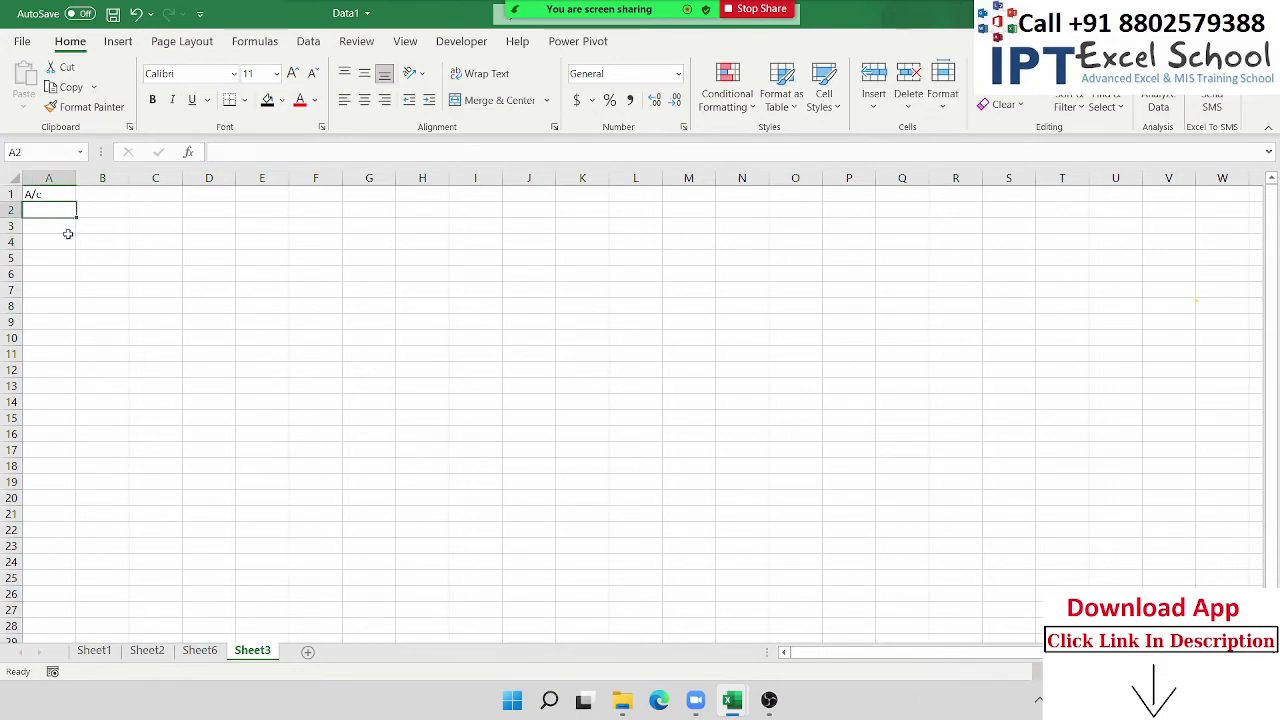
Create a formula rule for A2 using =ISTEXT($A2), locking only the column.
{"action": "left_click", "coordinate": [727, 92]}
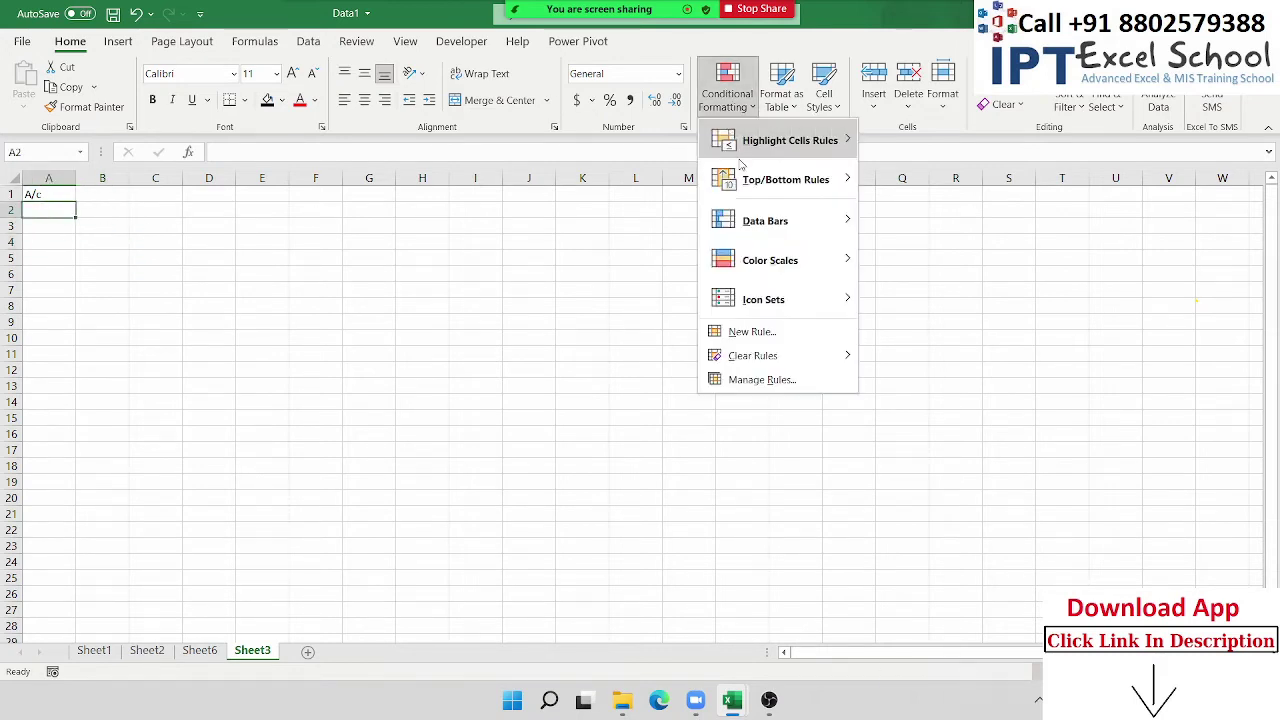
{"action": "left_click", "coordinate": [757, 333]}
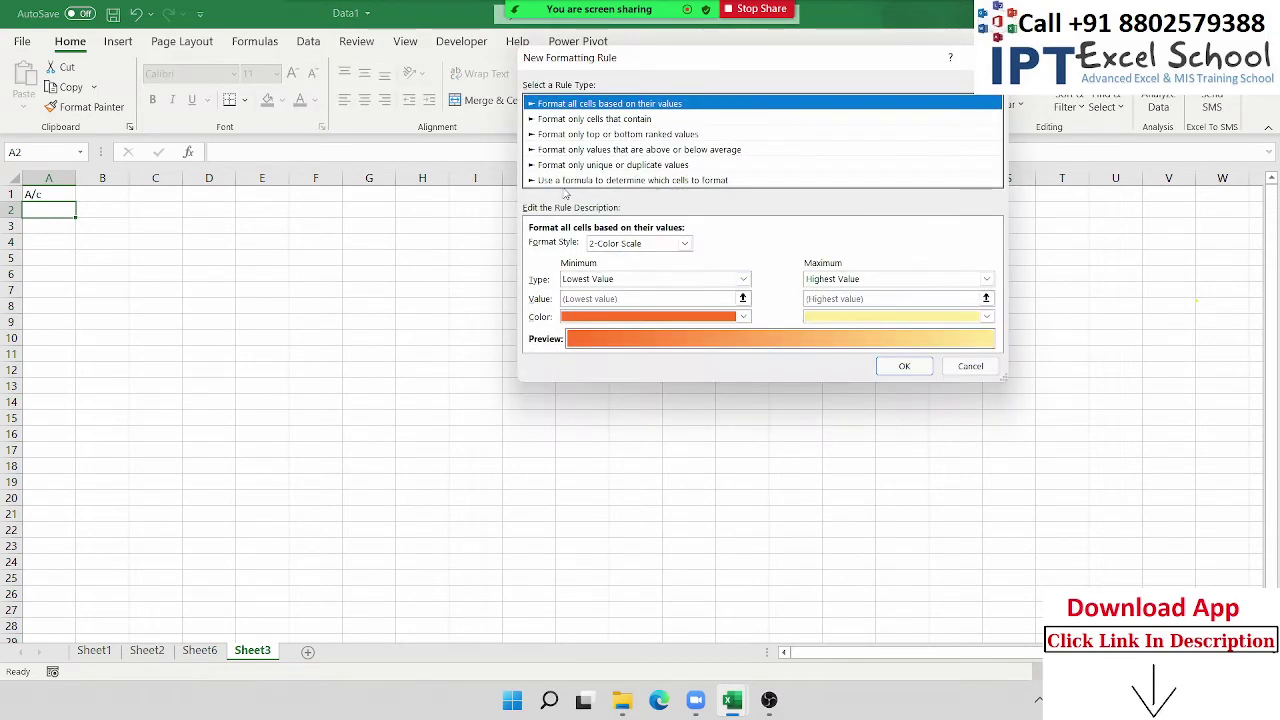
{"action": "left_click", "coordinate": [565, 181]}
{"action": "left_click", "coordinate": [577, 247]}
{"action": "type", "text": "=is"}
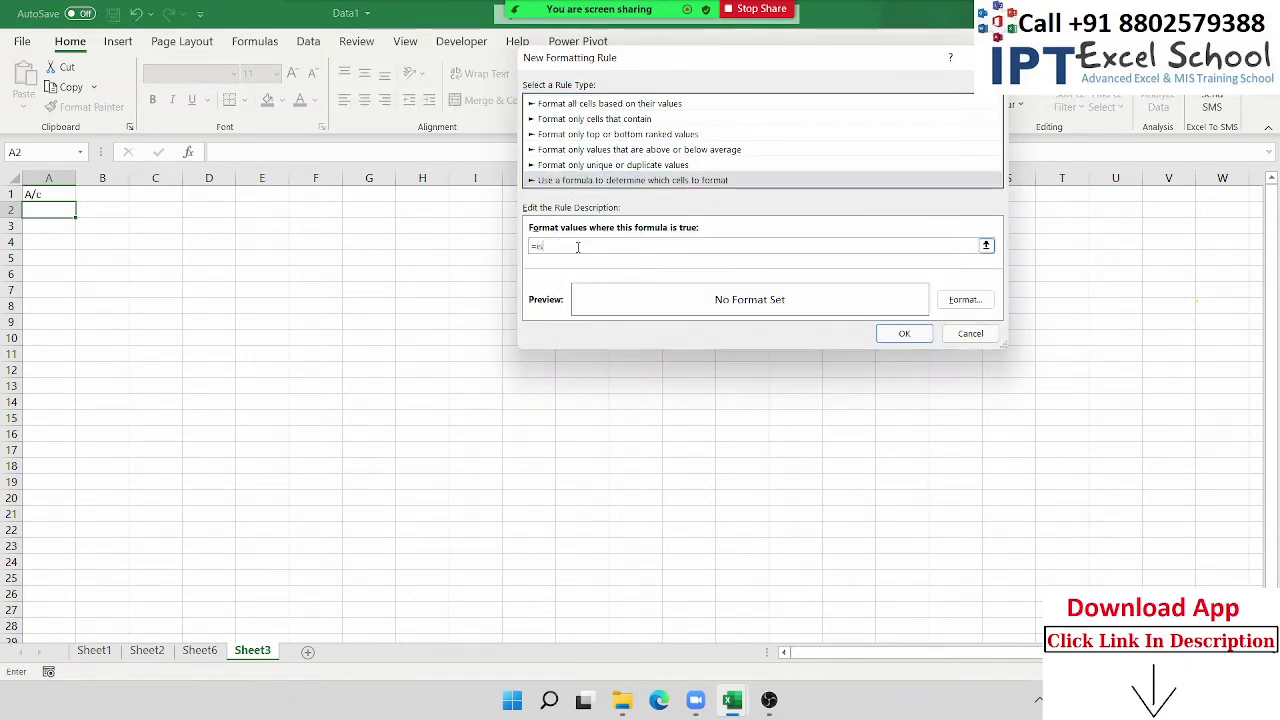
{"action": "type", "text": "bl"}
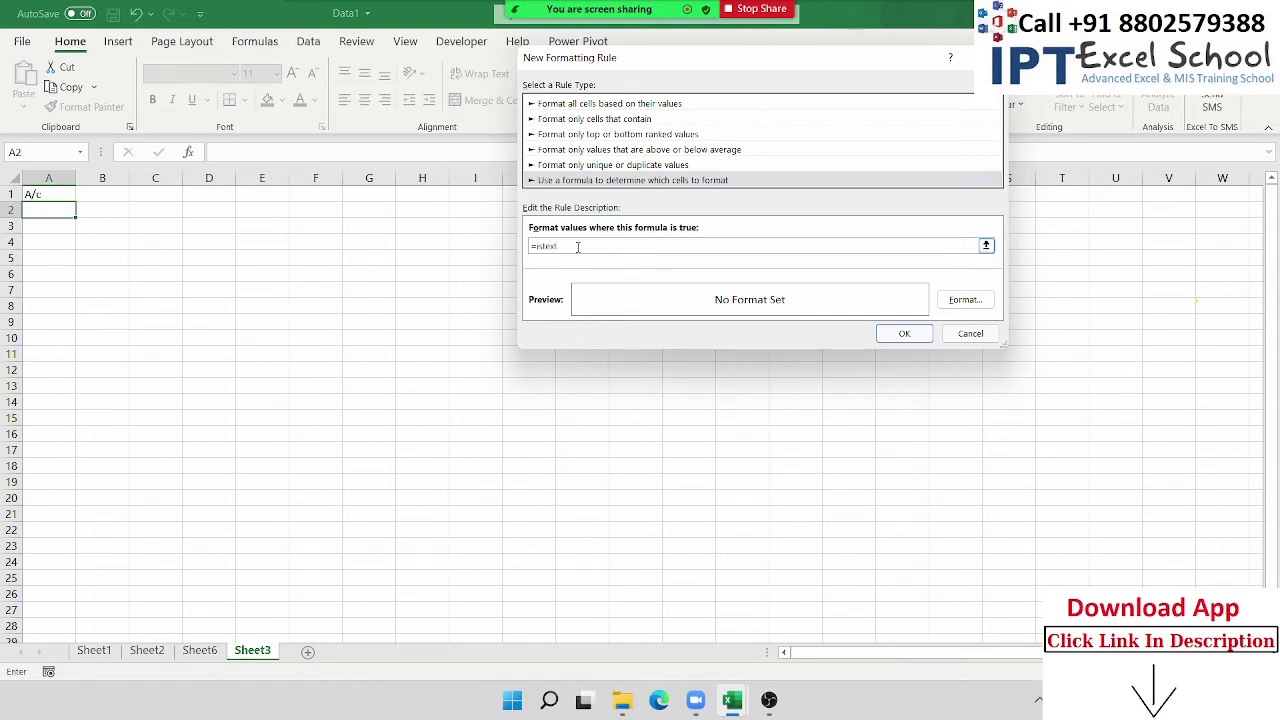
{"action": "left_click", "coordinate": [49, 212]}
{"action": "type", "text": ")"}
{"action": "key", "text": "Left"}
{"action": "key", "text": "Left"}
Give text cells a red fill and confirm the rule.
{"action": "left_click", "coordinate": [965, 299]}
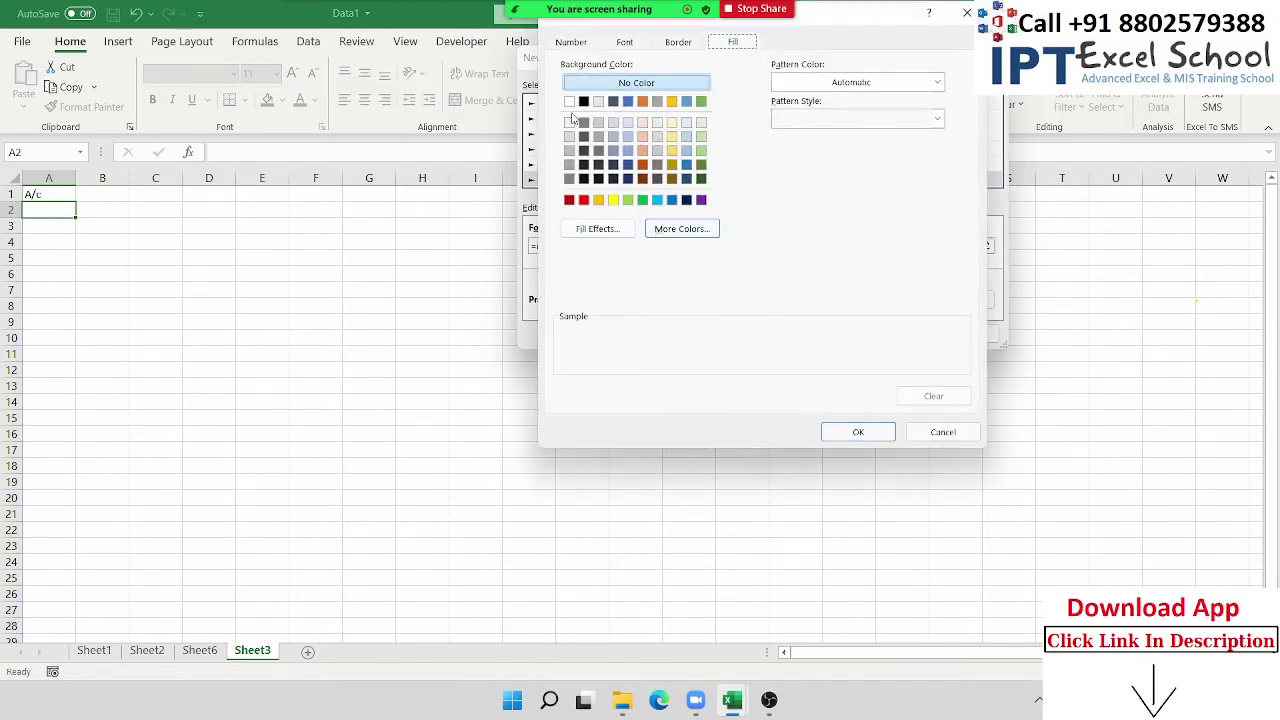
{"action": "left_click", "coordinate": [571, 103]}
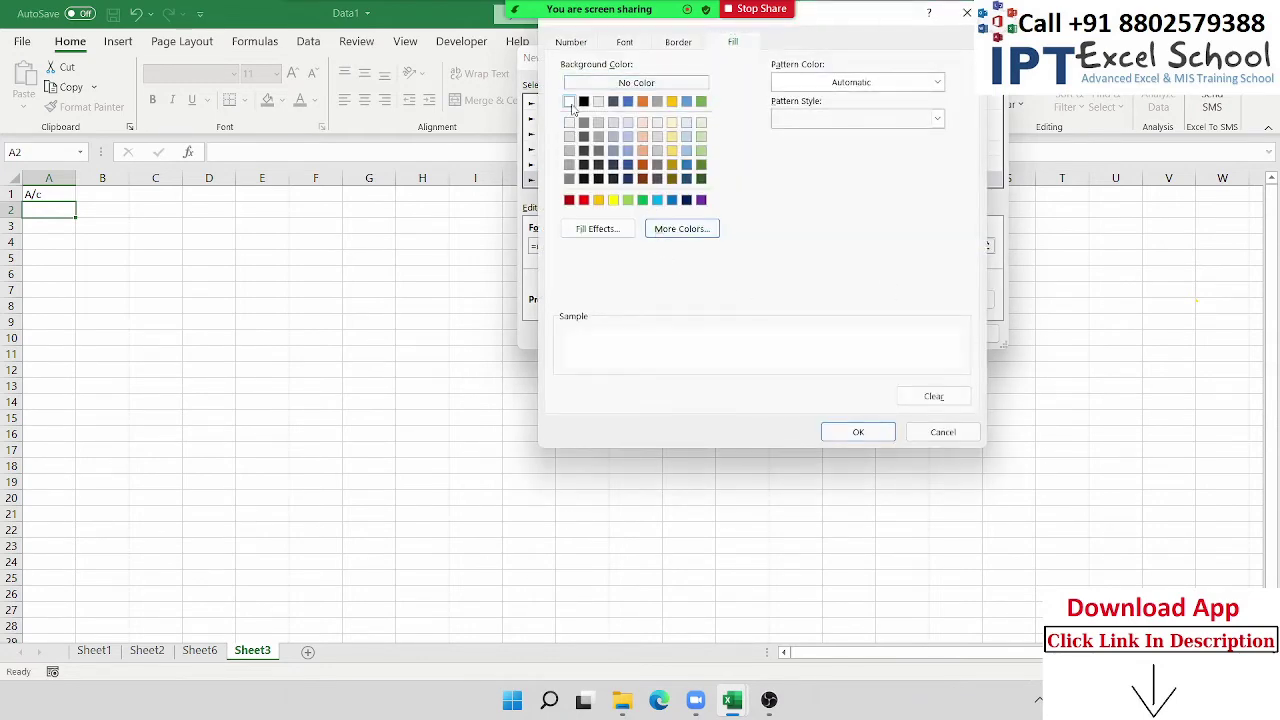
{"action": "left_click", "coordinate": [570, 123]}
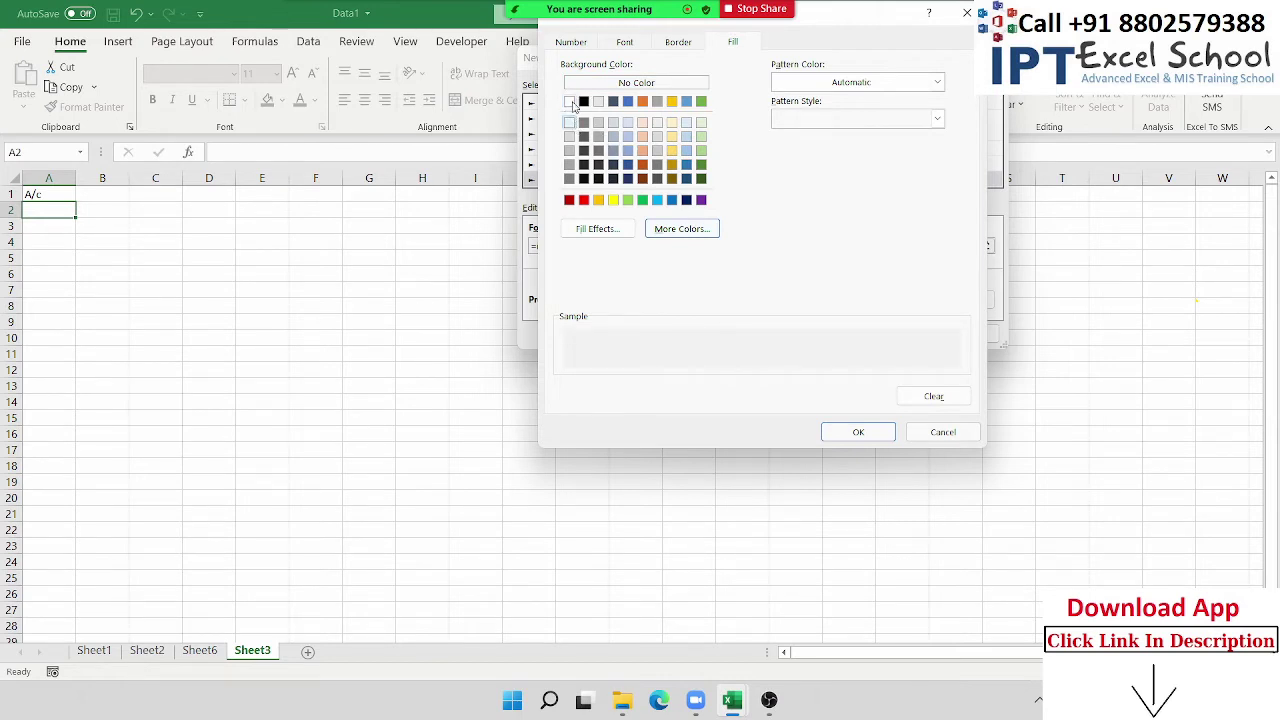
{"action": "left_click", "coordinate": [586, 200]}
{"action": "left_click", "coordinate": [858, 432]}
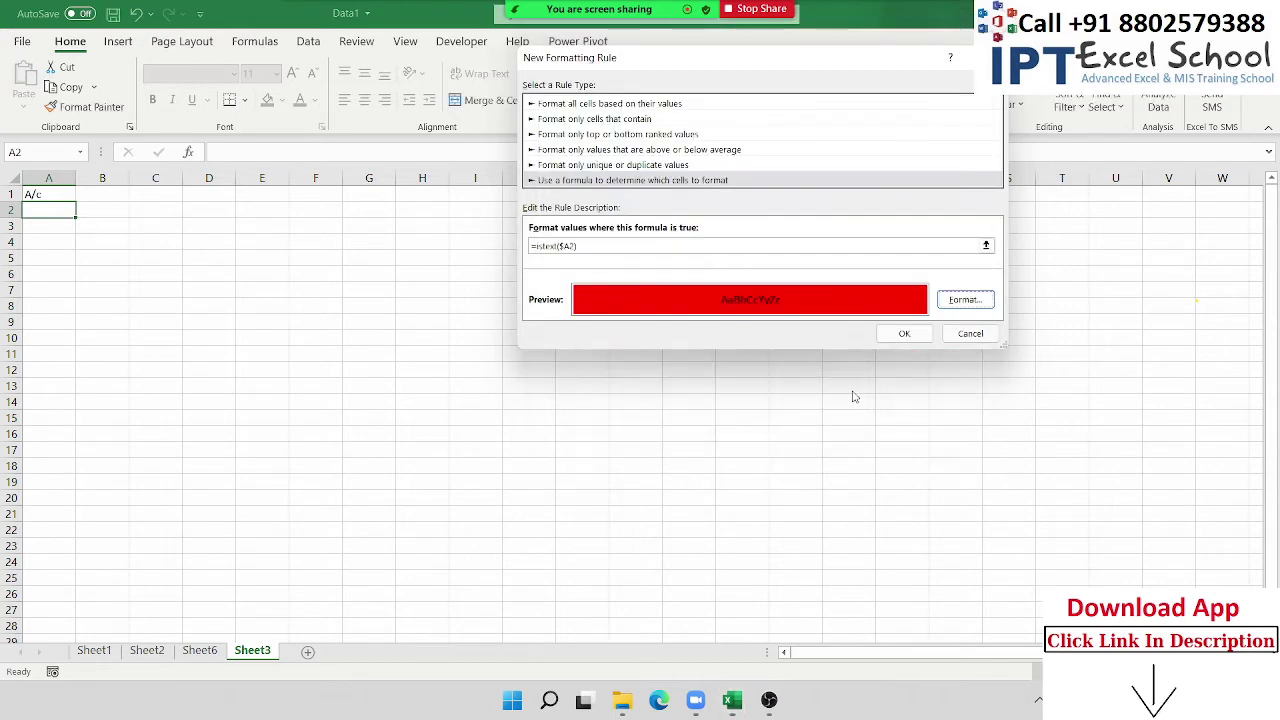
{"action": "left_click", "coordinate": [905, 333]}
Paint A2's red-for-text format down to A25, test with 15 in A5 and abc in A3, and widen column E.
{"action": "left_click", "coordinate": [91, 106]}
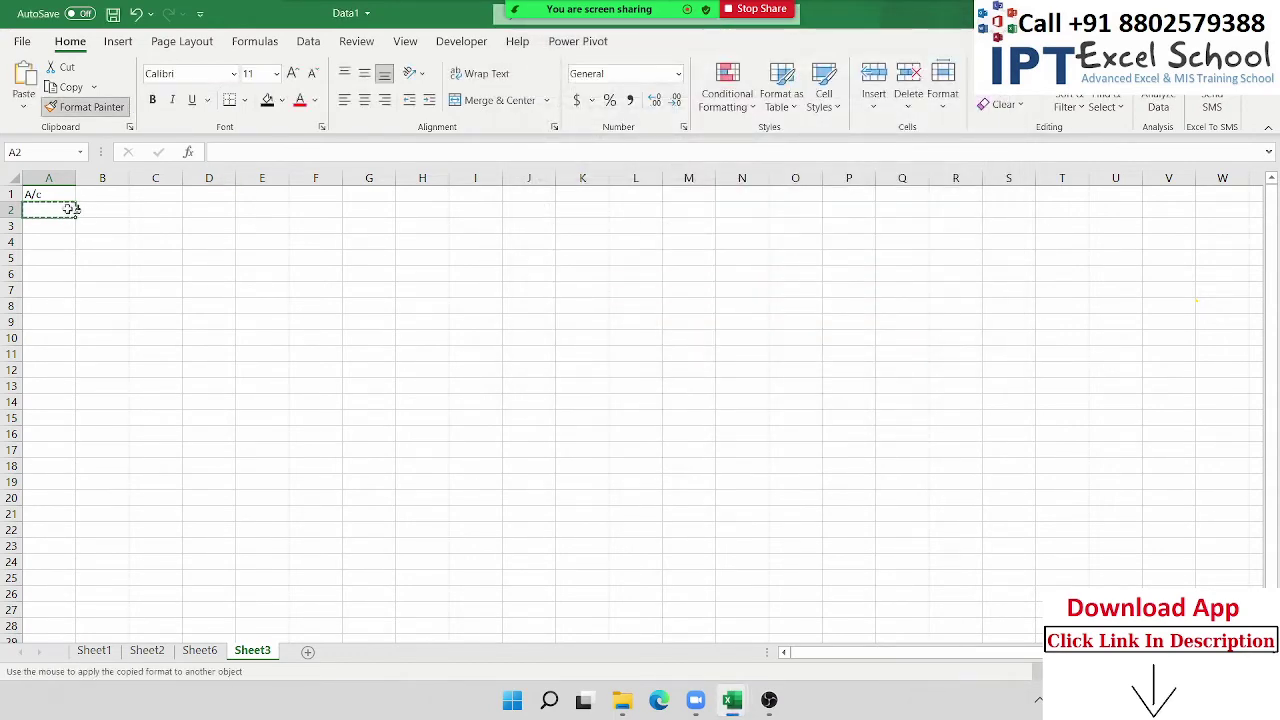
{"action": "left_click_drag", "start_coordinate": [70, 208], "coordinate": [40, 548]}
{"action": "left_click", "coordinate": [44, 260]}
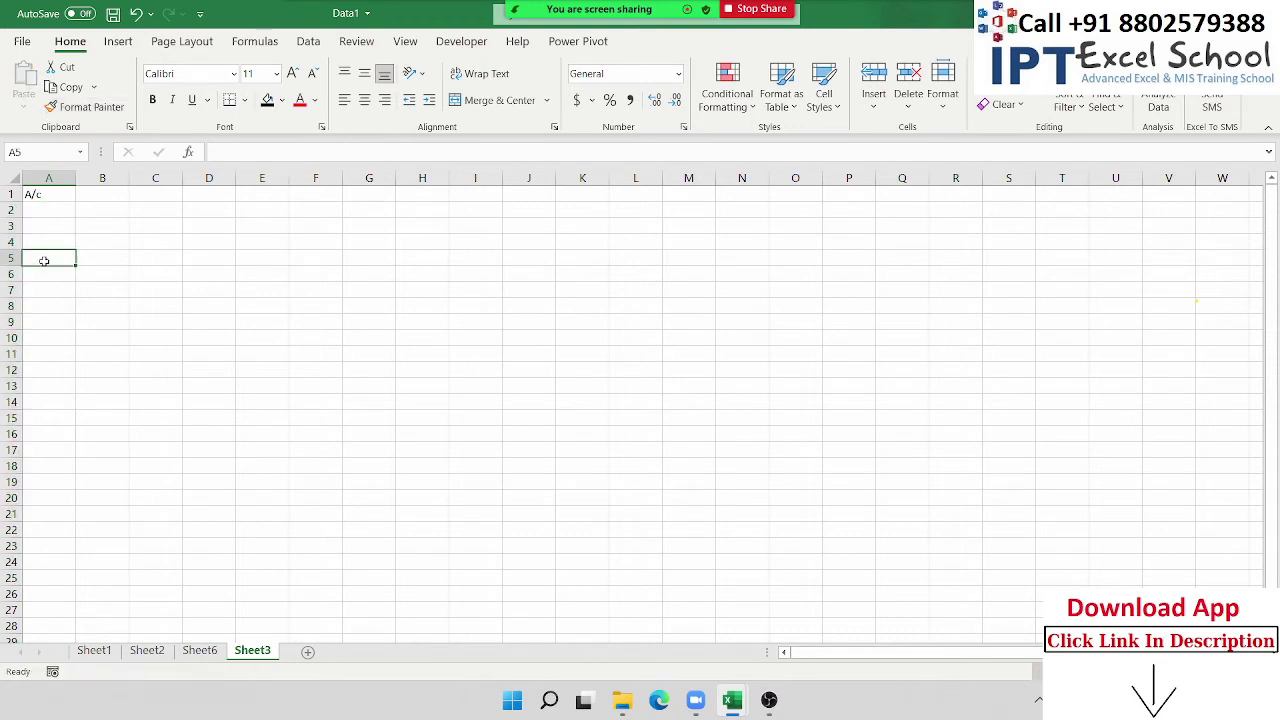
{"action": "type", "text": "15"}
{"action": "key", "text": "Up"}
{"action": "key", "text": "Up"}
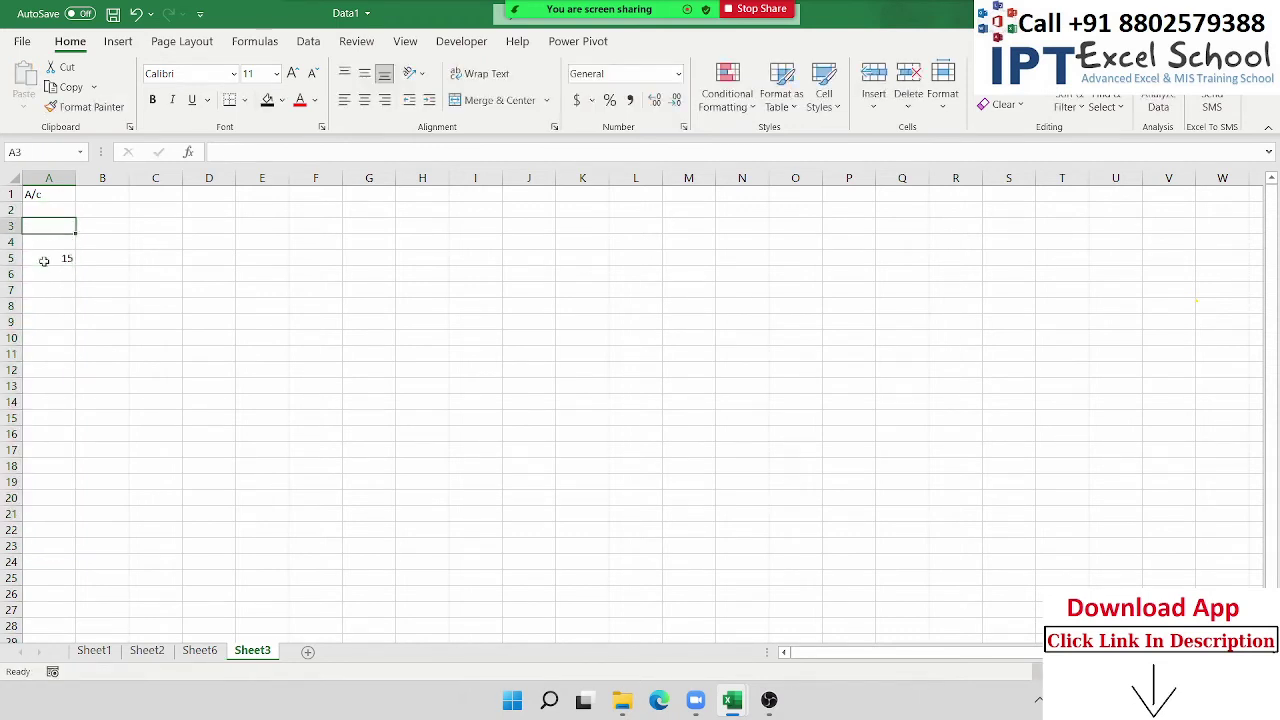
{"action": "type", "text": "abc"}
{"action": "key", "text": "Return"}
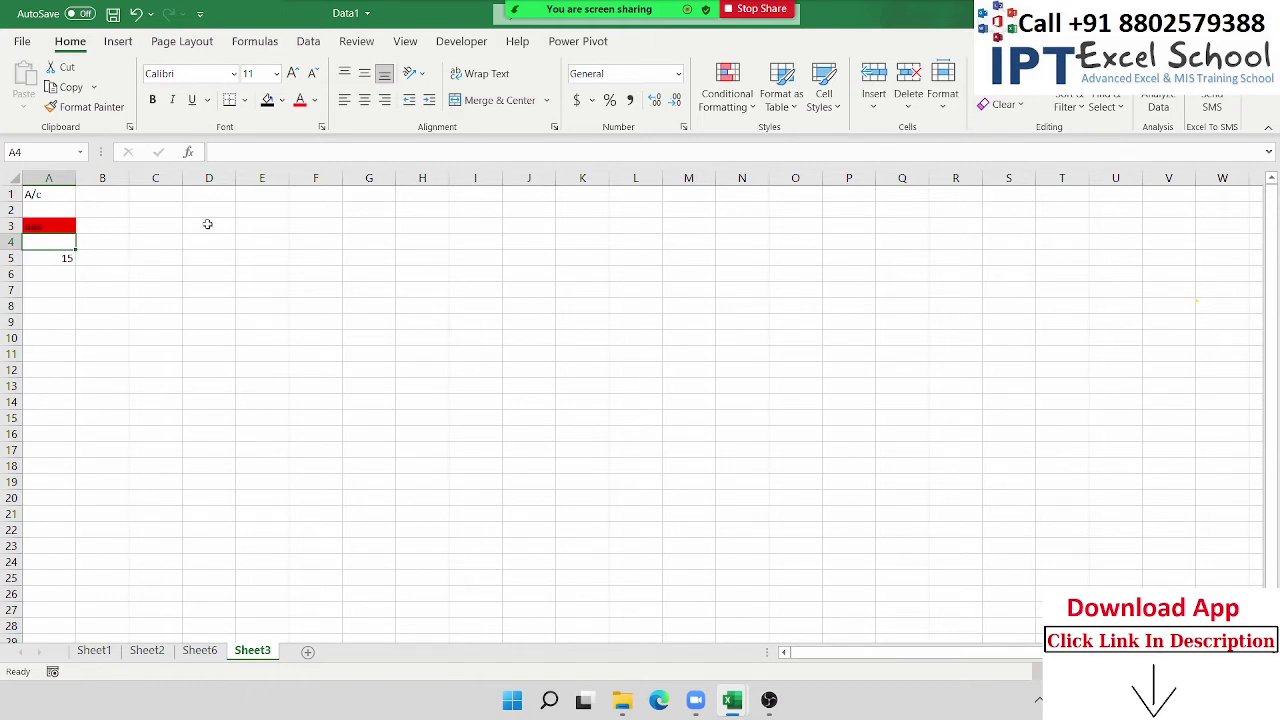
{"action": "left_click_drag", "start_coordinate": [289, 178], "coordinate": [340, 178]}
{"action": "left_click", "coordinate": [281, 193]}
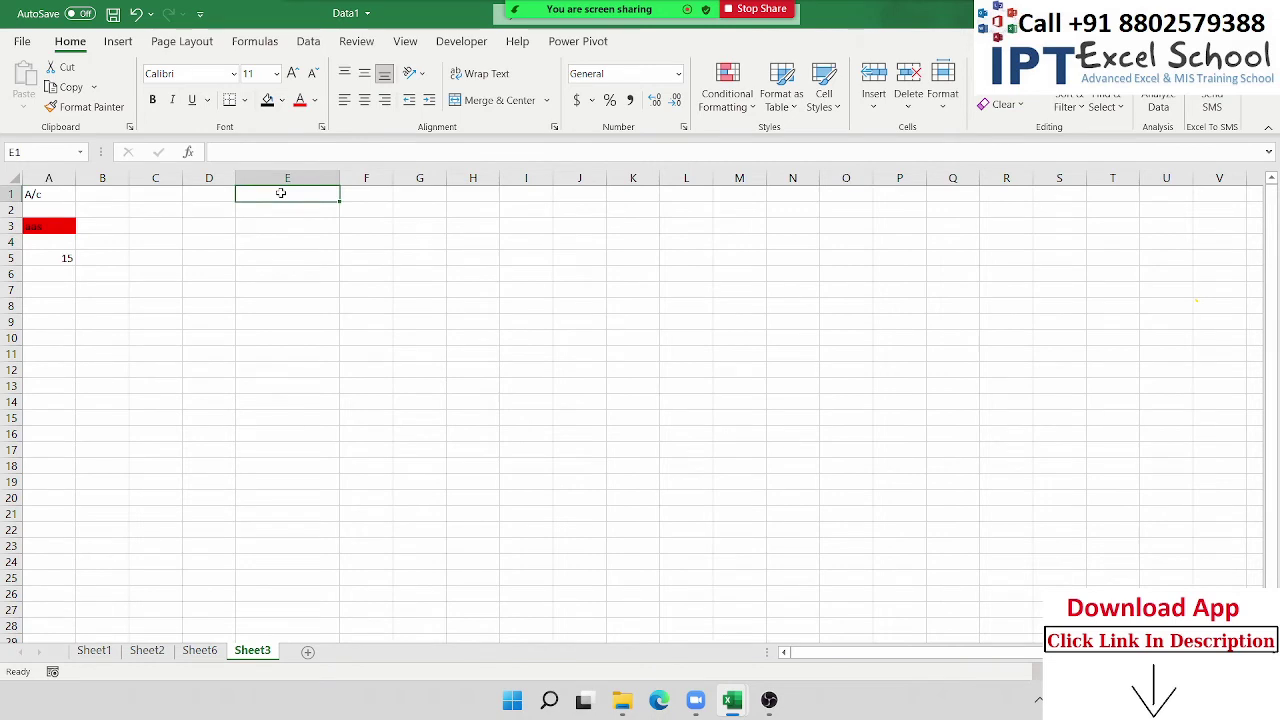
Add a Mobile heading in E1 and a 10-digit sample mobile number in E2.
{"action": "type", "text": "Mobile"}
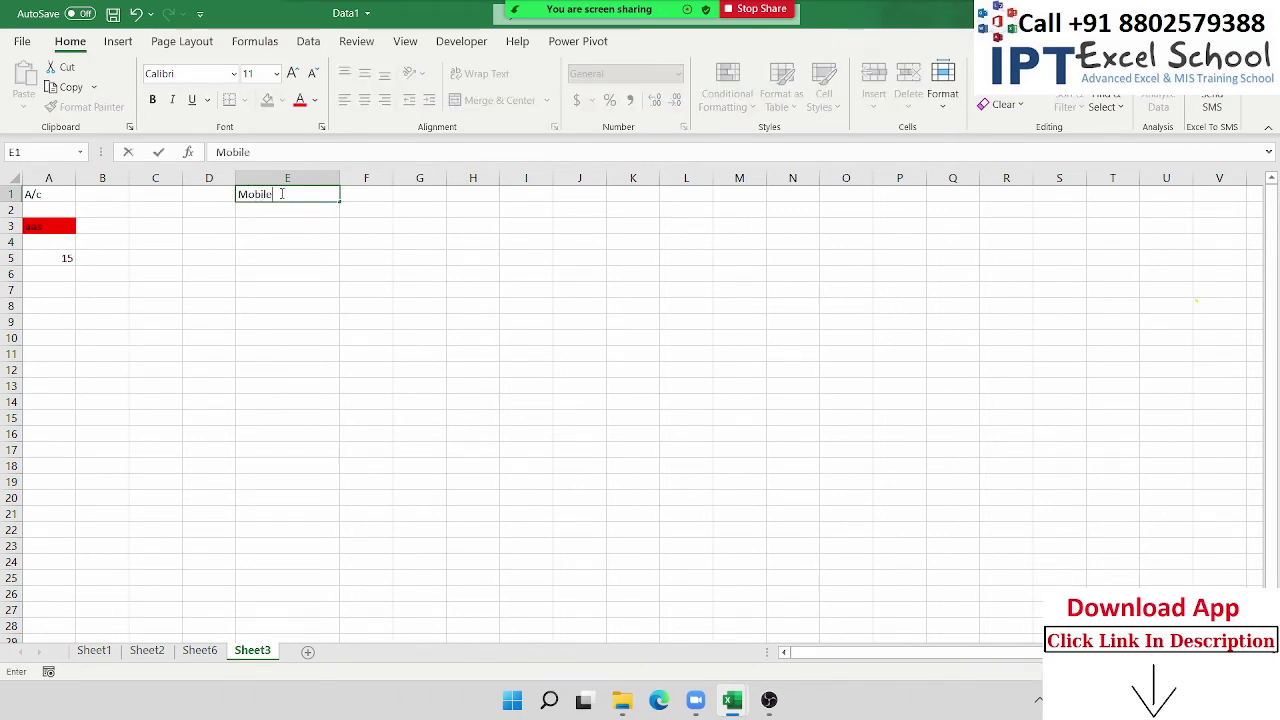
{"action": "key", "text": "Return"}
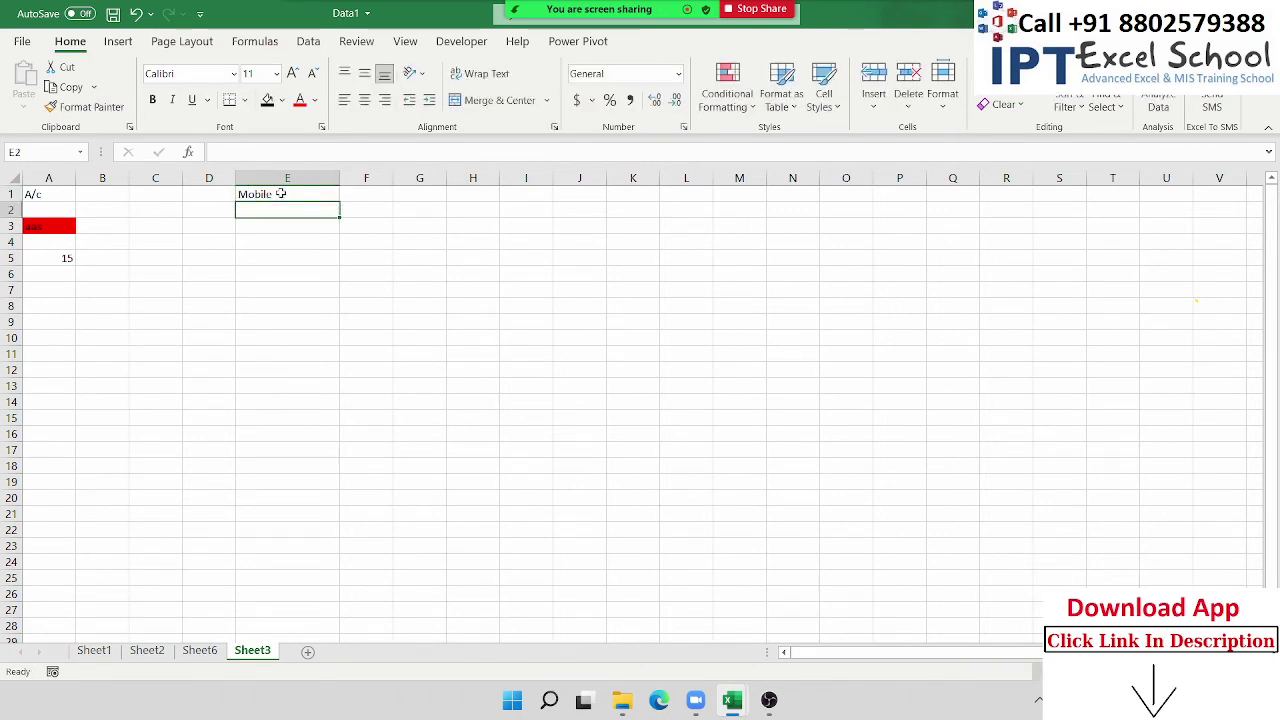
{"action": "key", "text": "Right"}
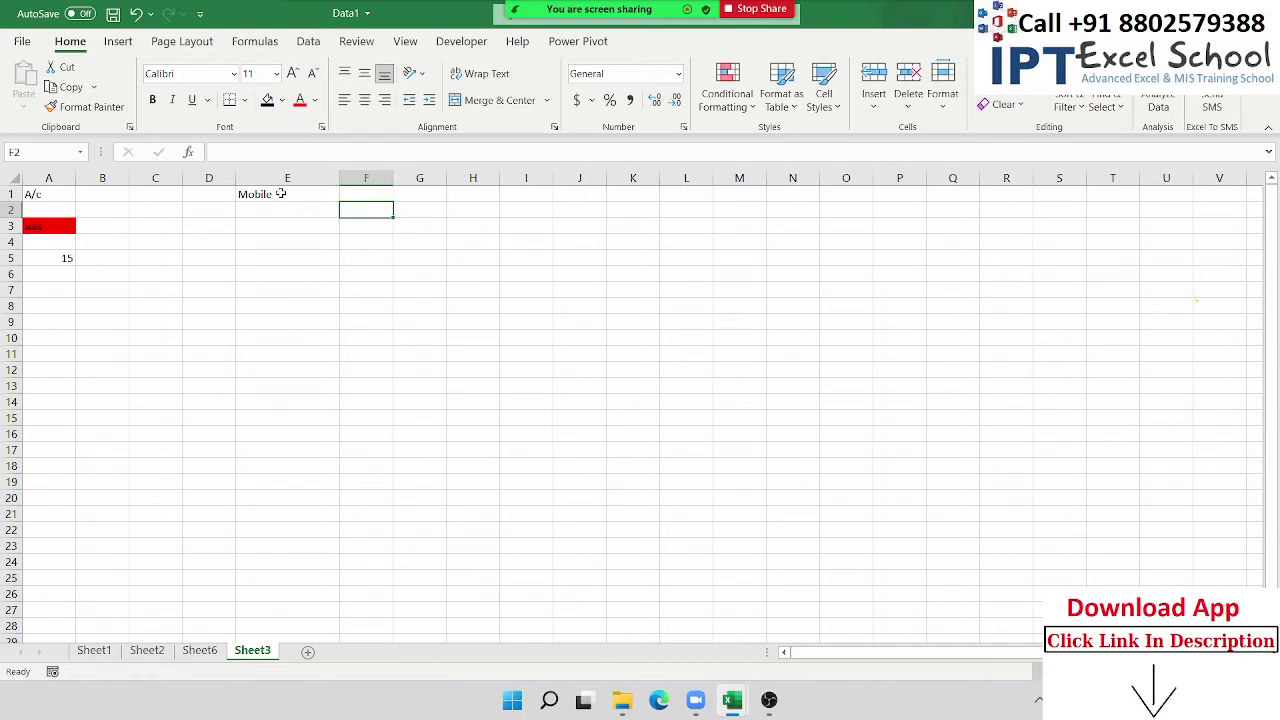
{"action": "key", "text": "Left"}
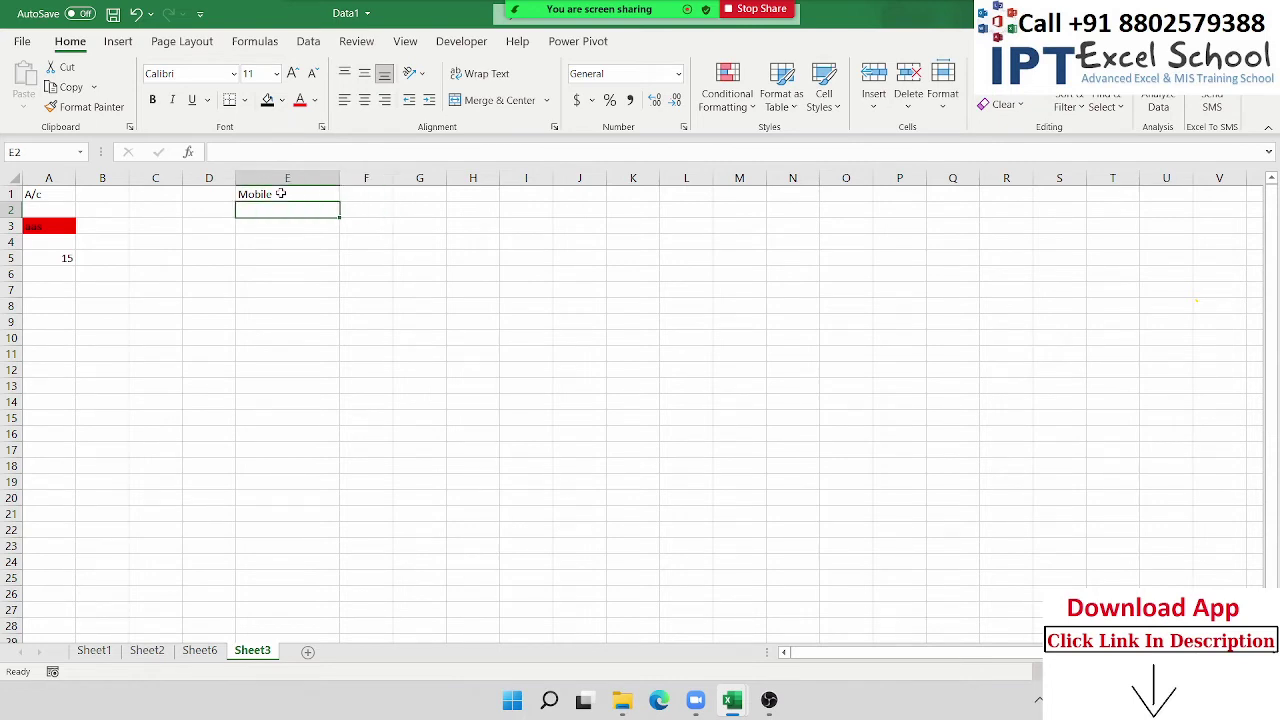
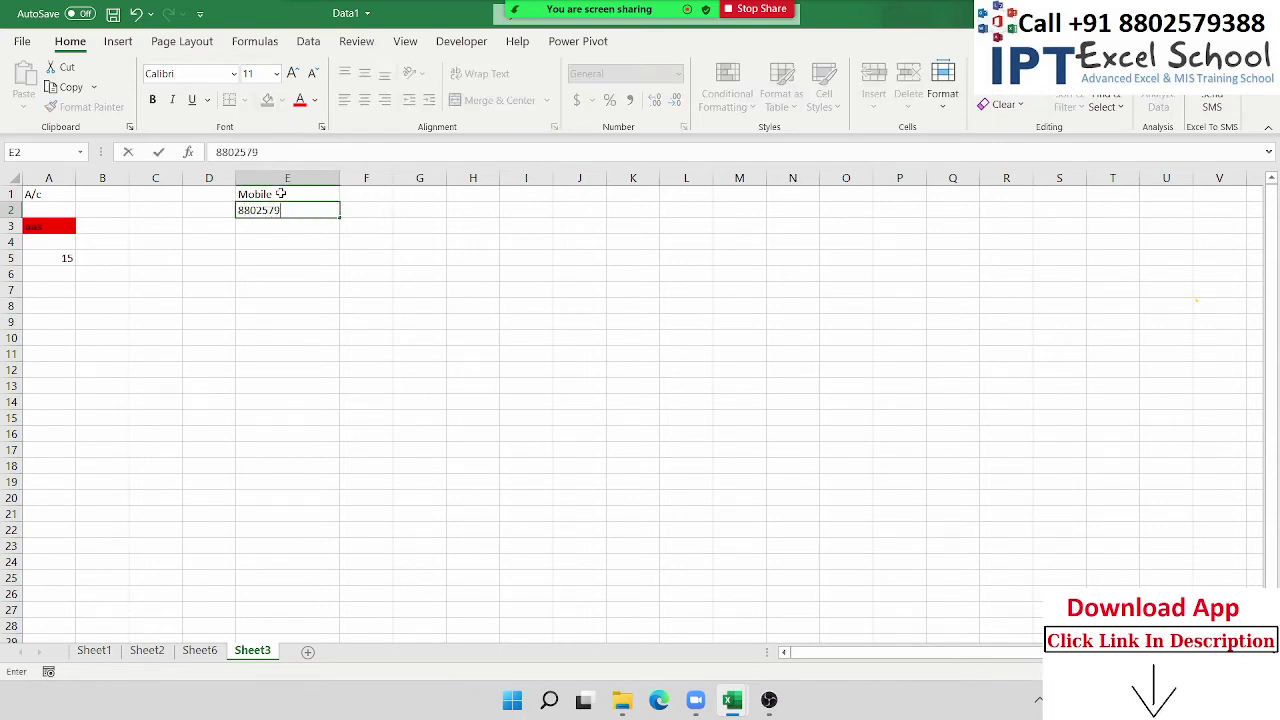
{"action": "key", "text": "Right"}
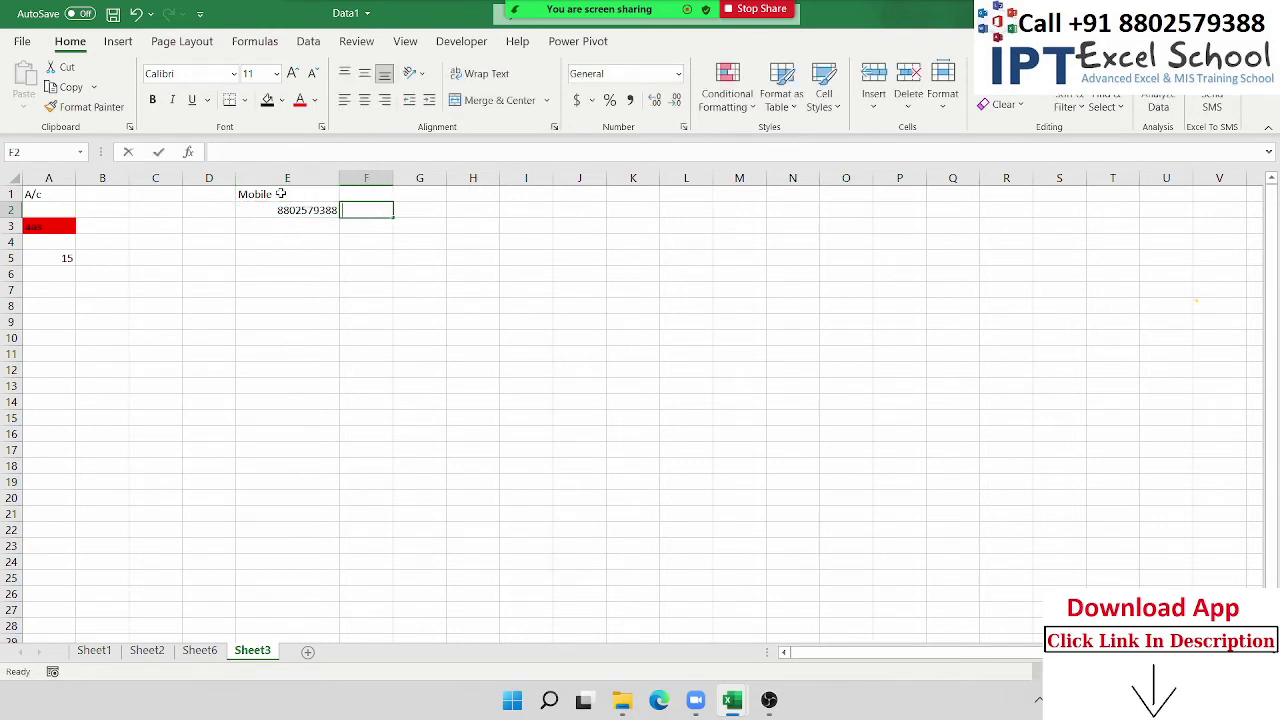
Enter =LEN(E2) in F2 to show the number's length, 10.
{"action": "type", "text": "=len("}
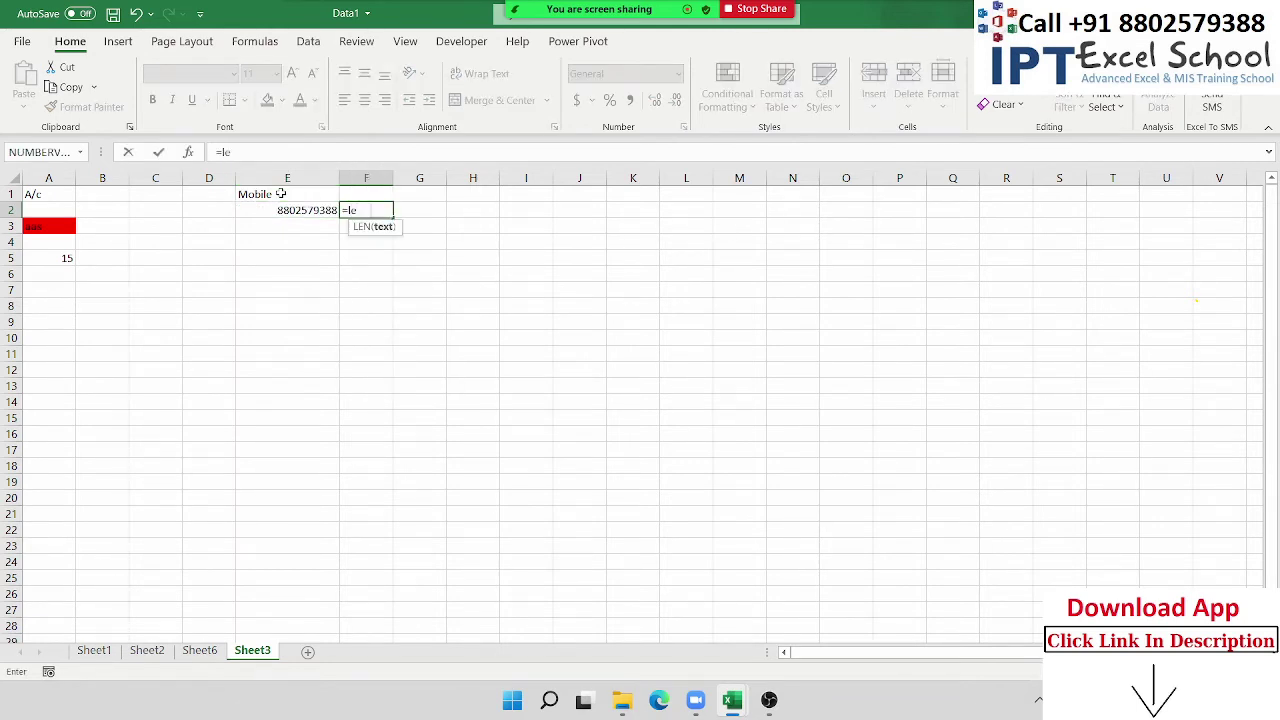
{"action": "type", "text": "e2"}
{"action": "key", "text": "ctrl+Return"}
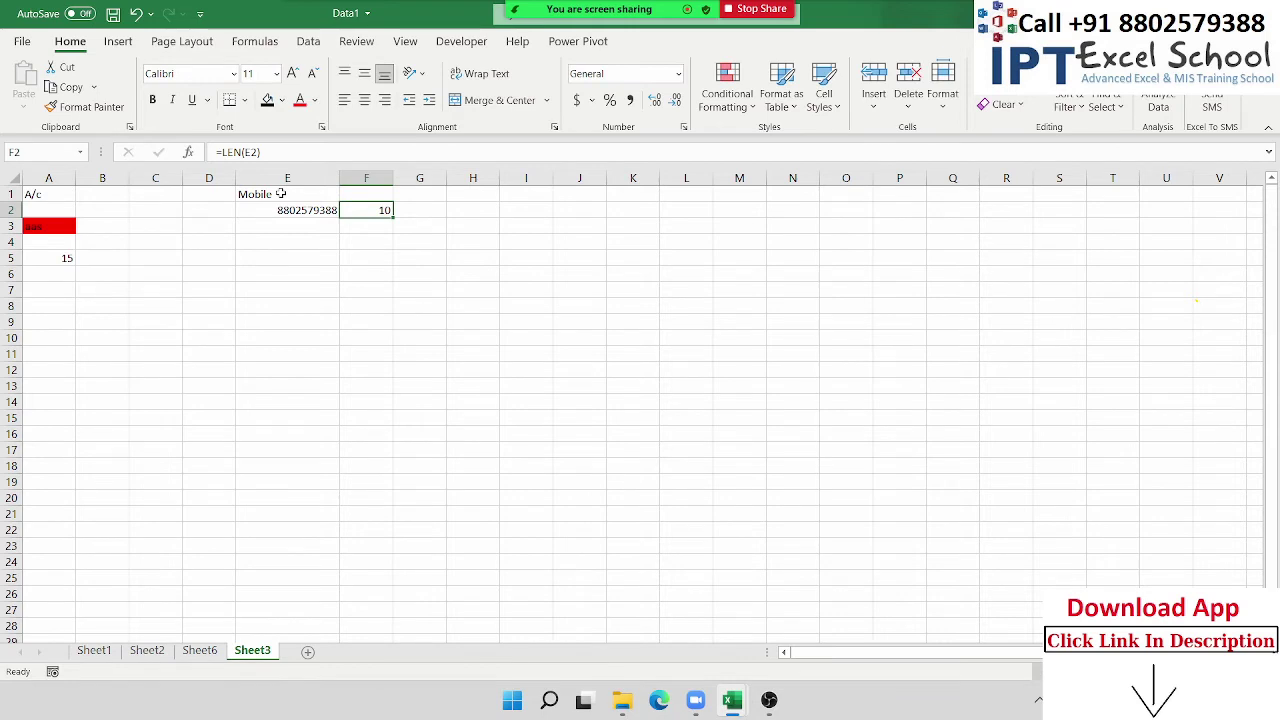
{"action": "key", "text": "Left"}
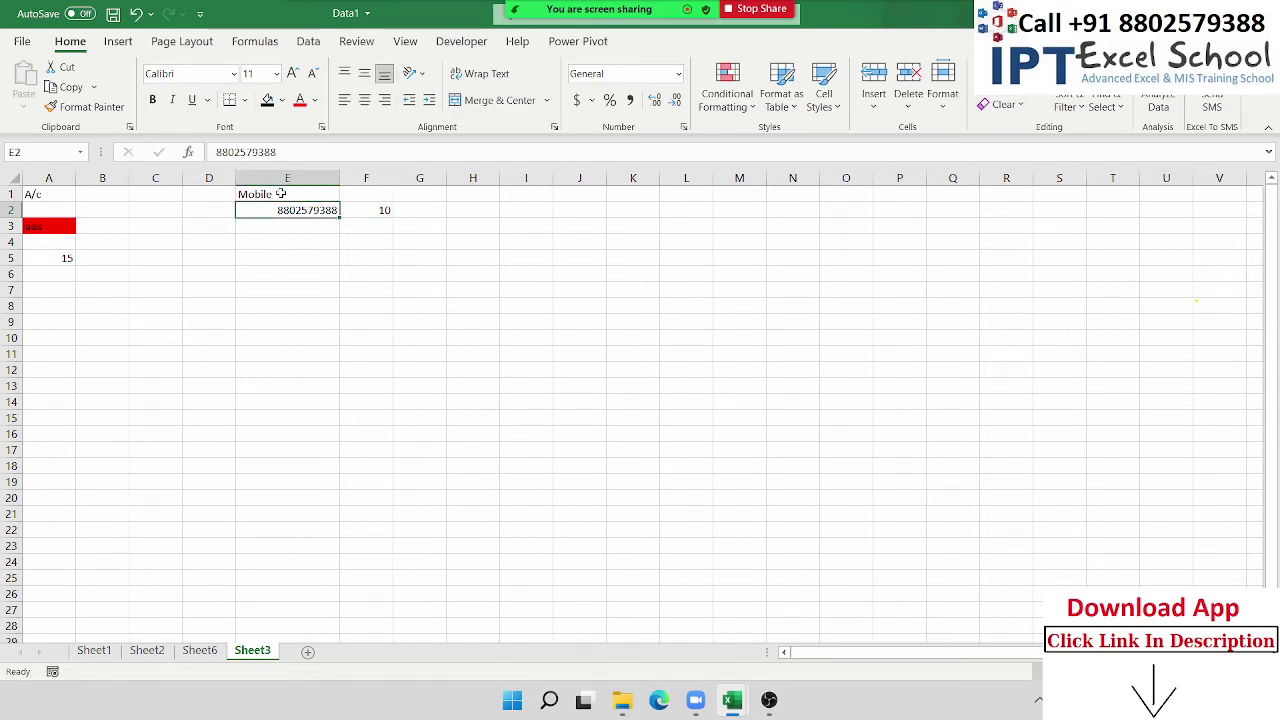
Add a formula-based conditional rule =LEN(E2)<>10 on E2 with a red fill.
{"action": "left_click", "coordinate": [727, 95]}
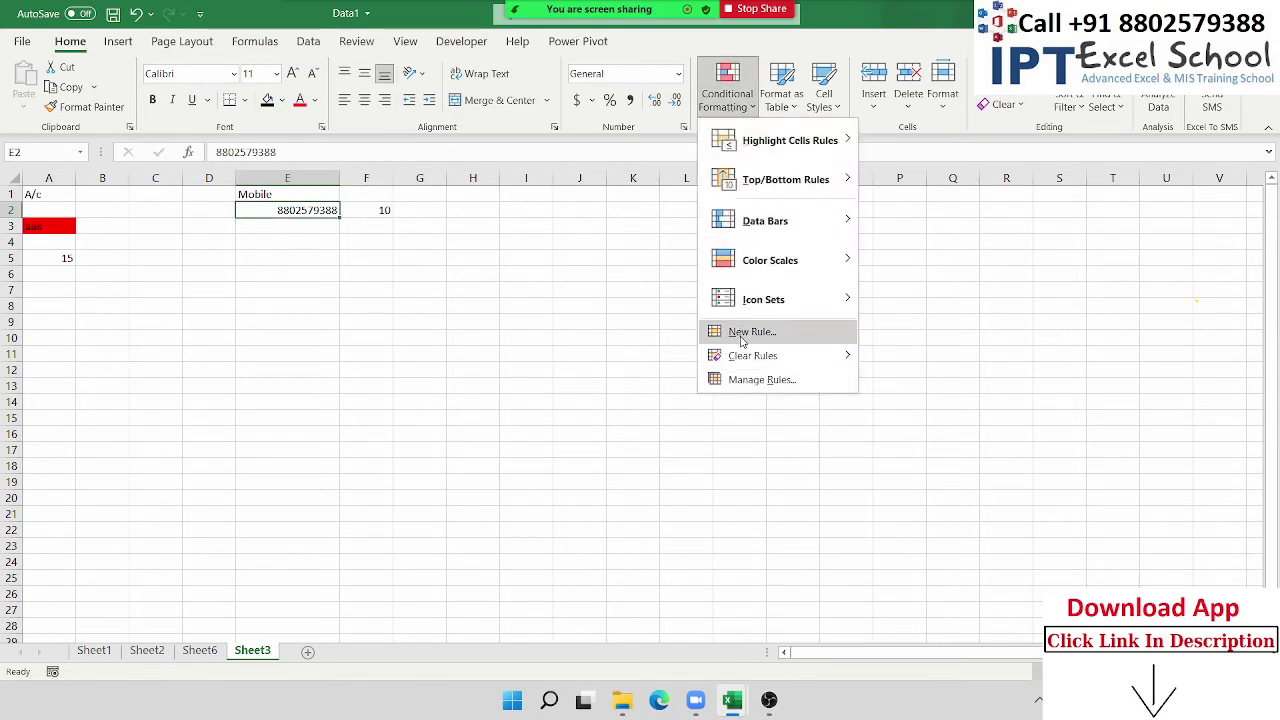
{"action": "left_click", "coordinate": [741, 338]}
{"action": "left_click", "coordinate": [551, 164]}
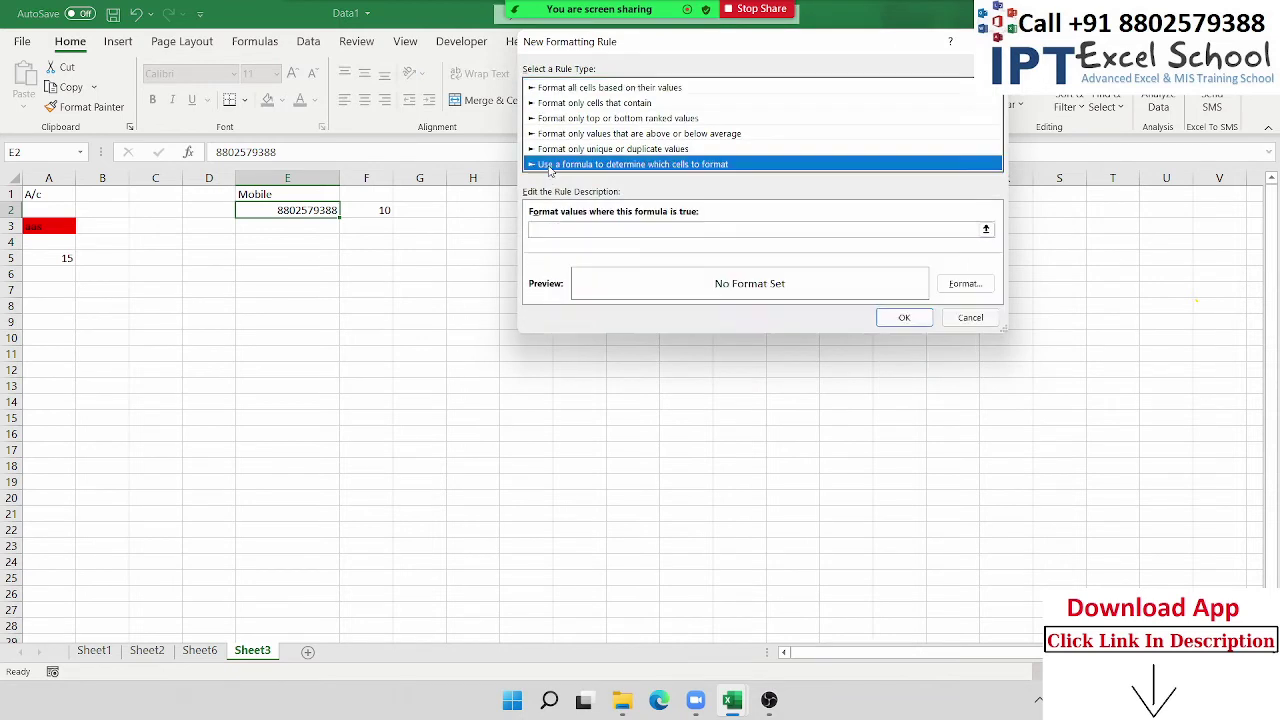
{"action": "left_click", "coordinate": [563, 229]}
{"action": "type", "text": "=l"}
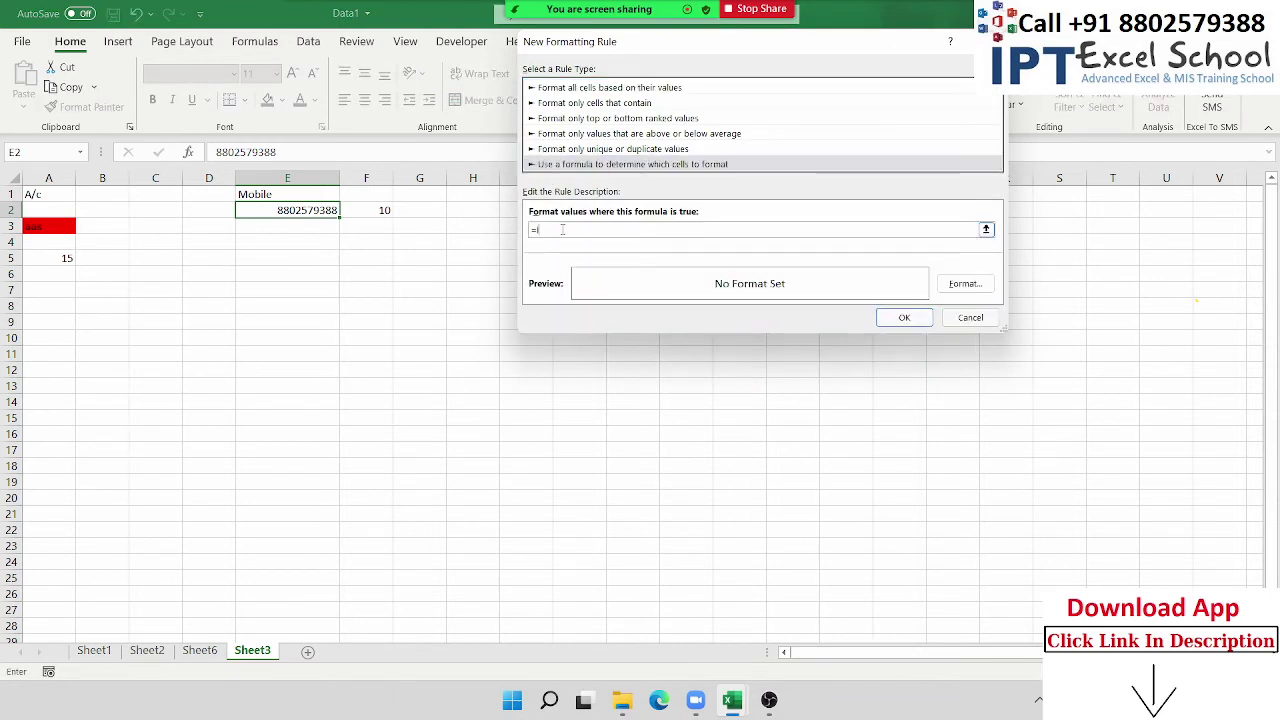
{"action": "type", "text": "en(e2)<>10"}
{"action": "left_click", "coordinate": [963, 283]}
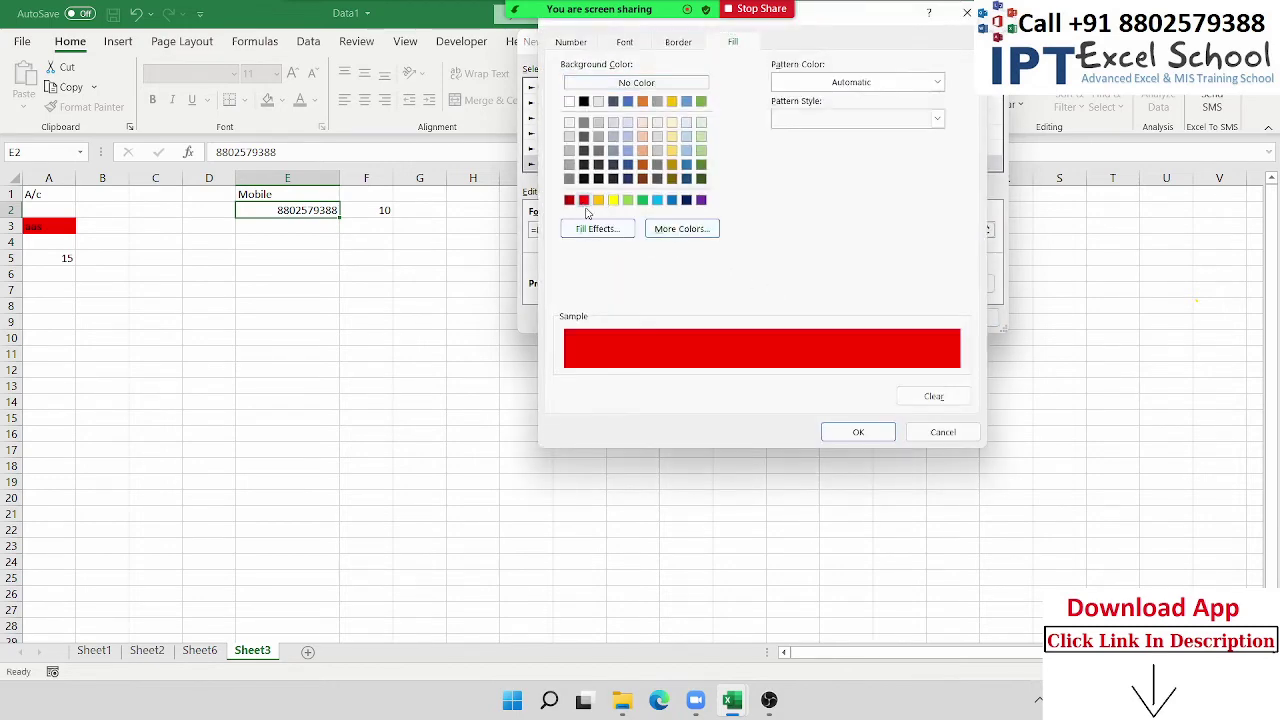
{"action": "left_click", "coordinate": [584, 200]}
{"action": "left_click", "coordinate": [853, 433]}
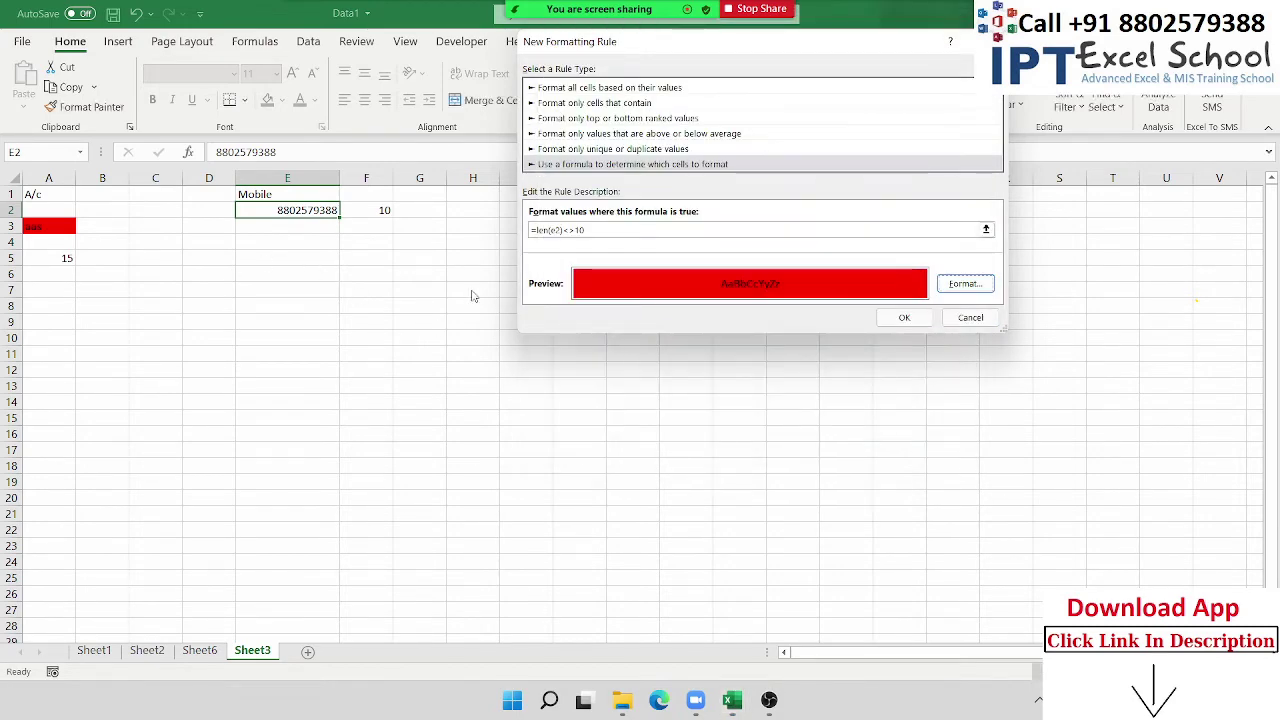
{"action": "left_click", "coordinate": [906, 316]}
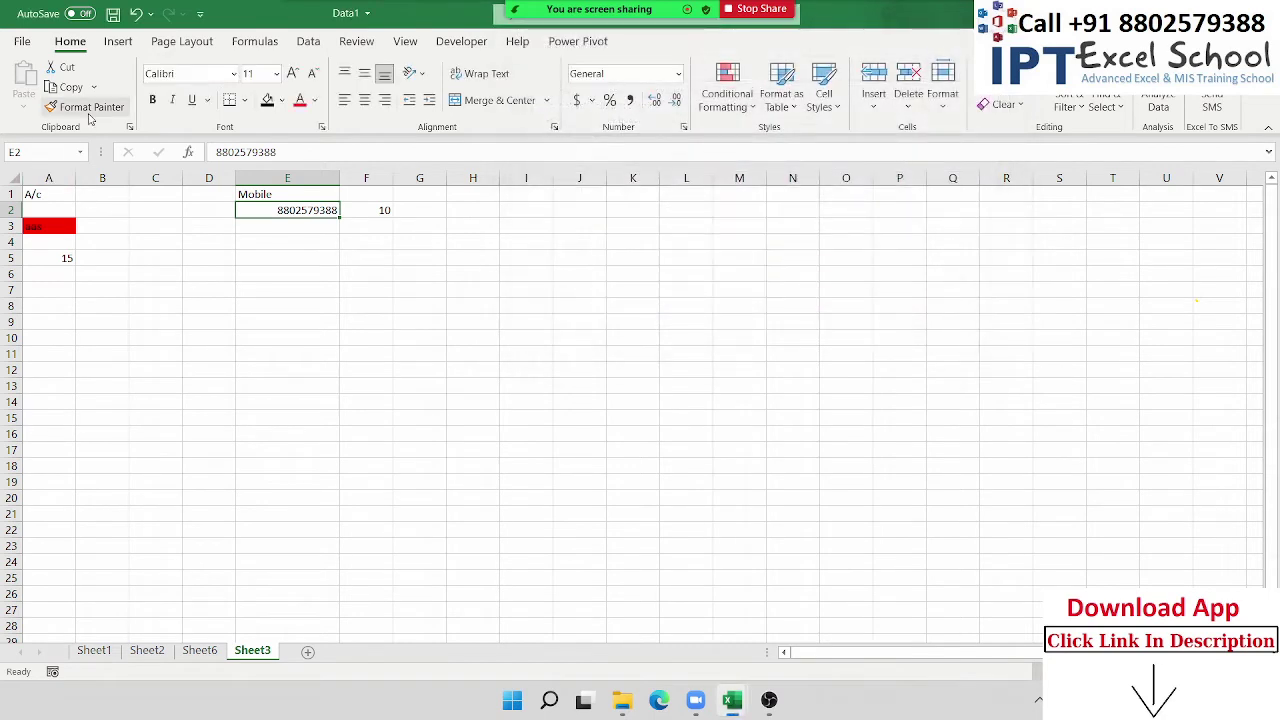
{"action": "left_click", "coordinate": [84, 107]}
Paint E2's length rule onto E3:E8 and enter =LEN(E3) in F3, which returns 0.
{"action": "left_click_drag", "start_coordinate": [268, 226], "coordinate": [274, 310]}
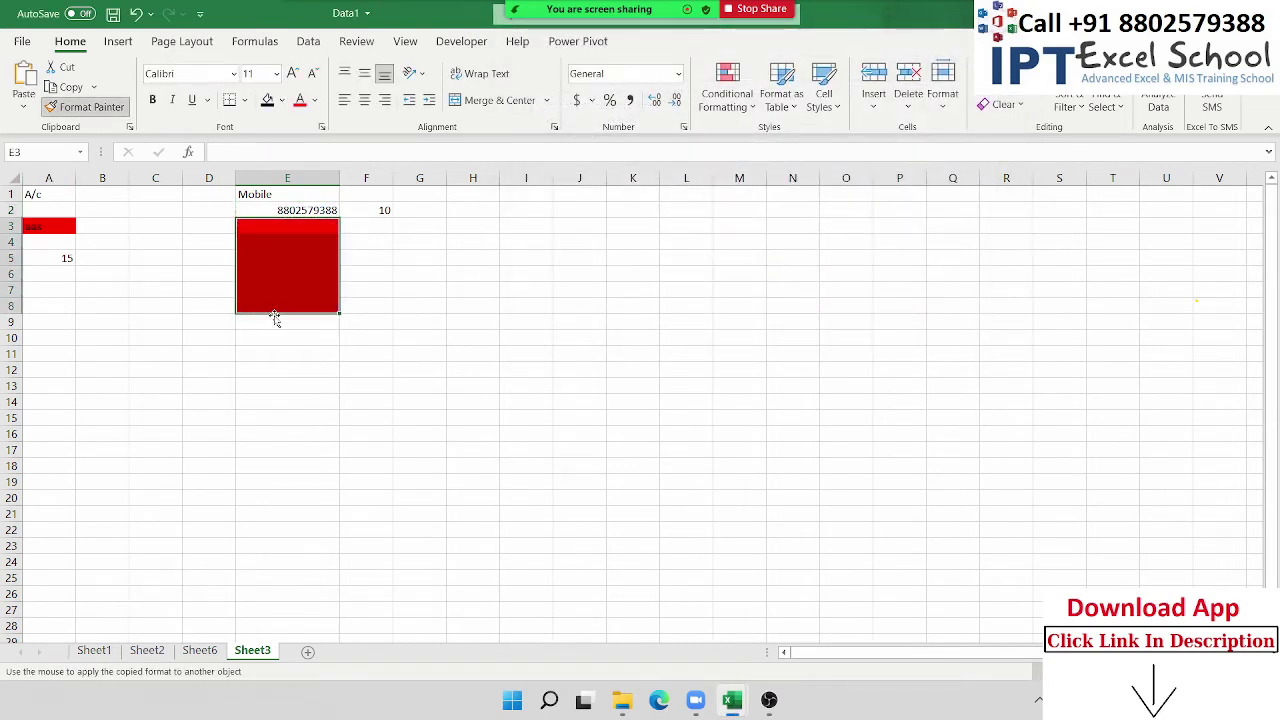
{"action": "left_click", "coordinate": [367, 233]}
{"action": "type", "text": "=LEN(E3)"}
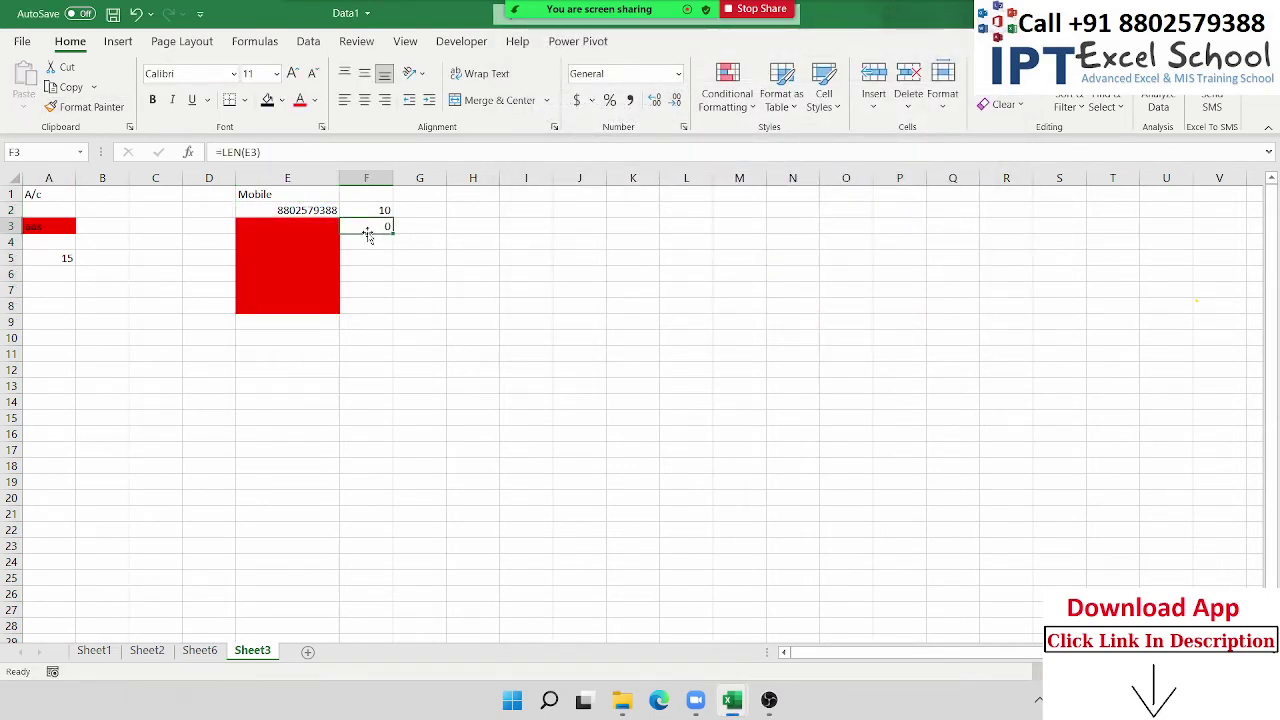
{"action": "key", "text": "ctrl+Return"}
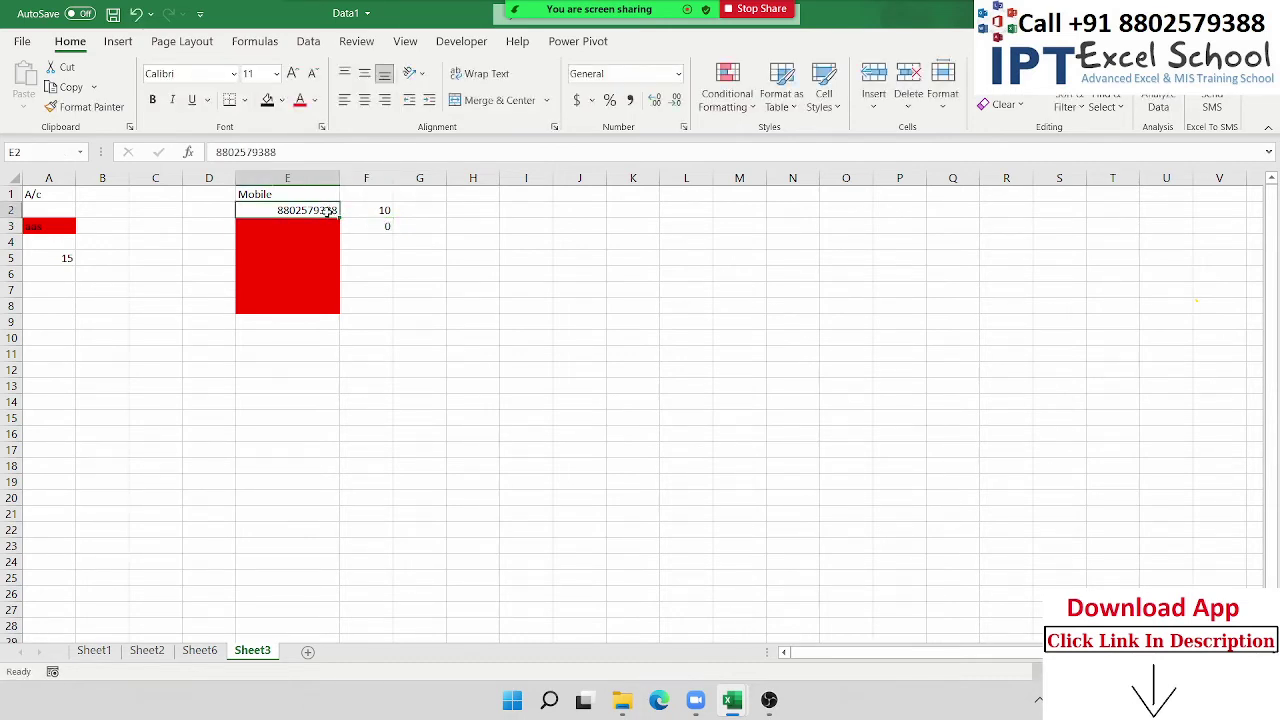
Check E2's number format settings without changing them.
{"action": "left_click", "coordinate": [328, 212]}
{"action": "left_click", "coordinate": [685, 127]}
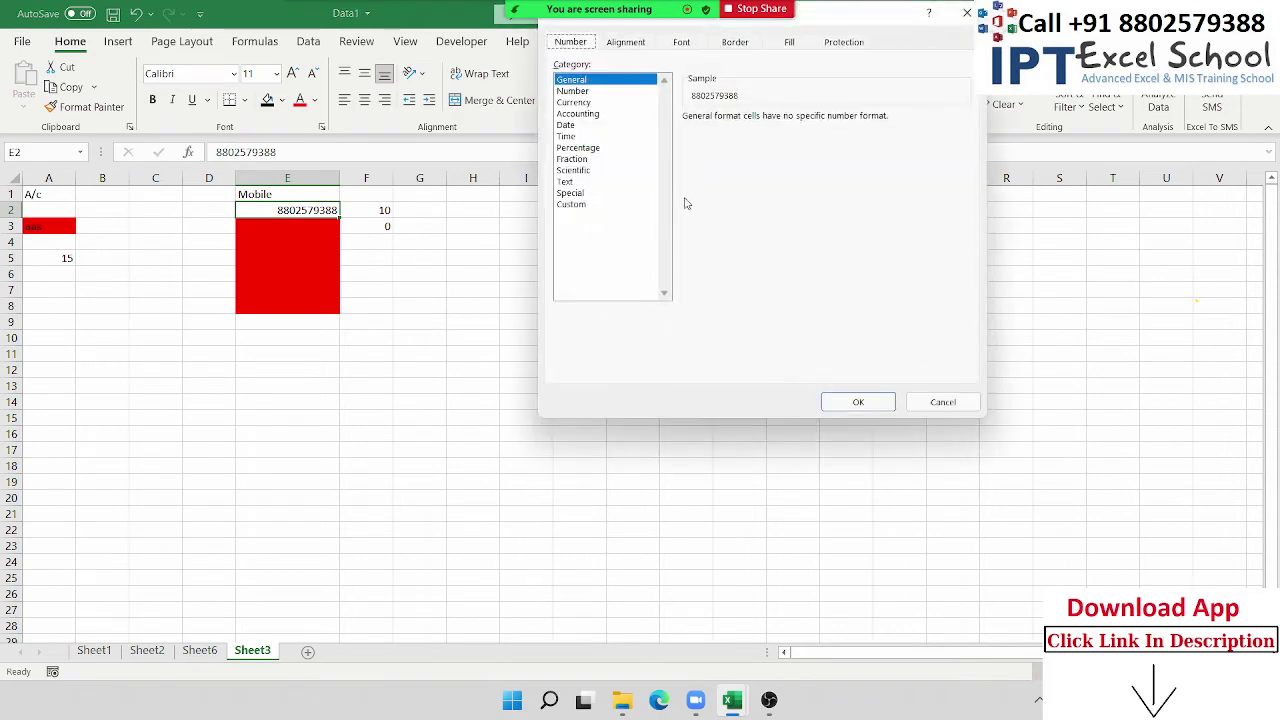
{"action": "key", "text": "Escape"}
Edit E2's length rule to =AND(LEN(E2)<>10,E2>0) so blank cells are ignored.
{"action": "left_click", "coordinate": [727, 90]}
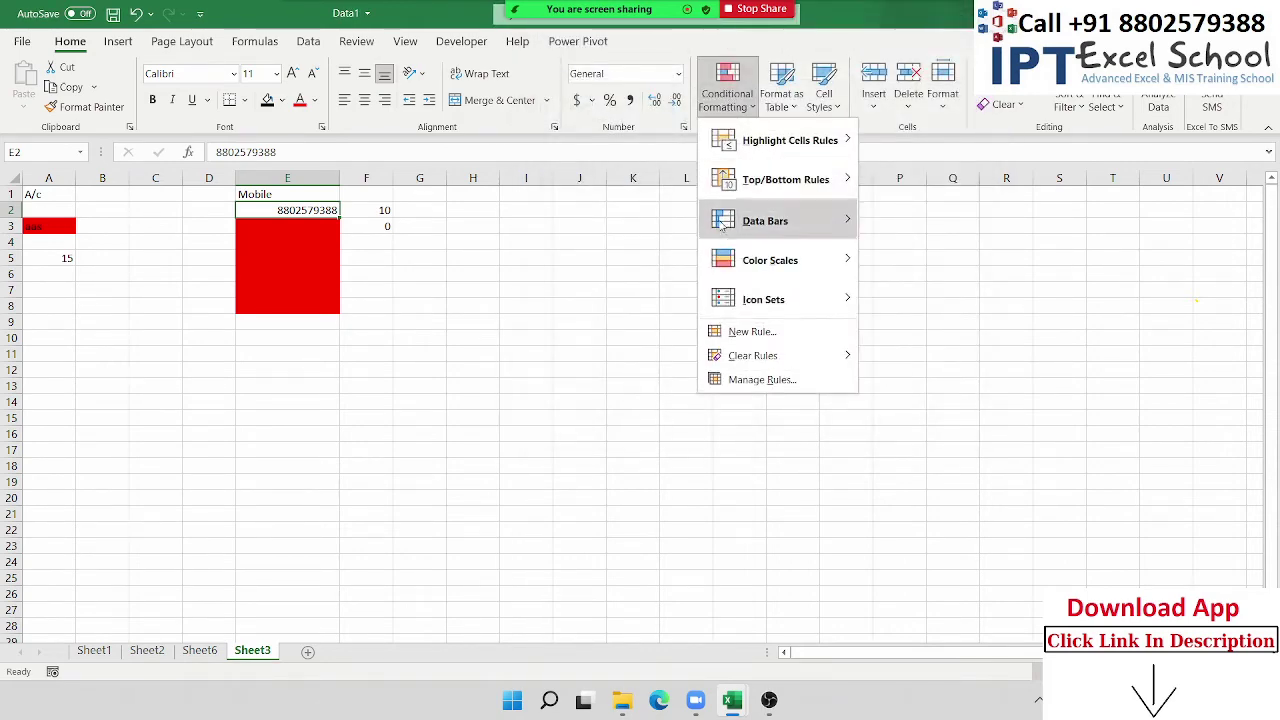
{"action": "left_click", "coordinate": [720, 380]}
{"action": "double_click", "coordinate": [603, 220]}
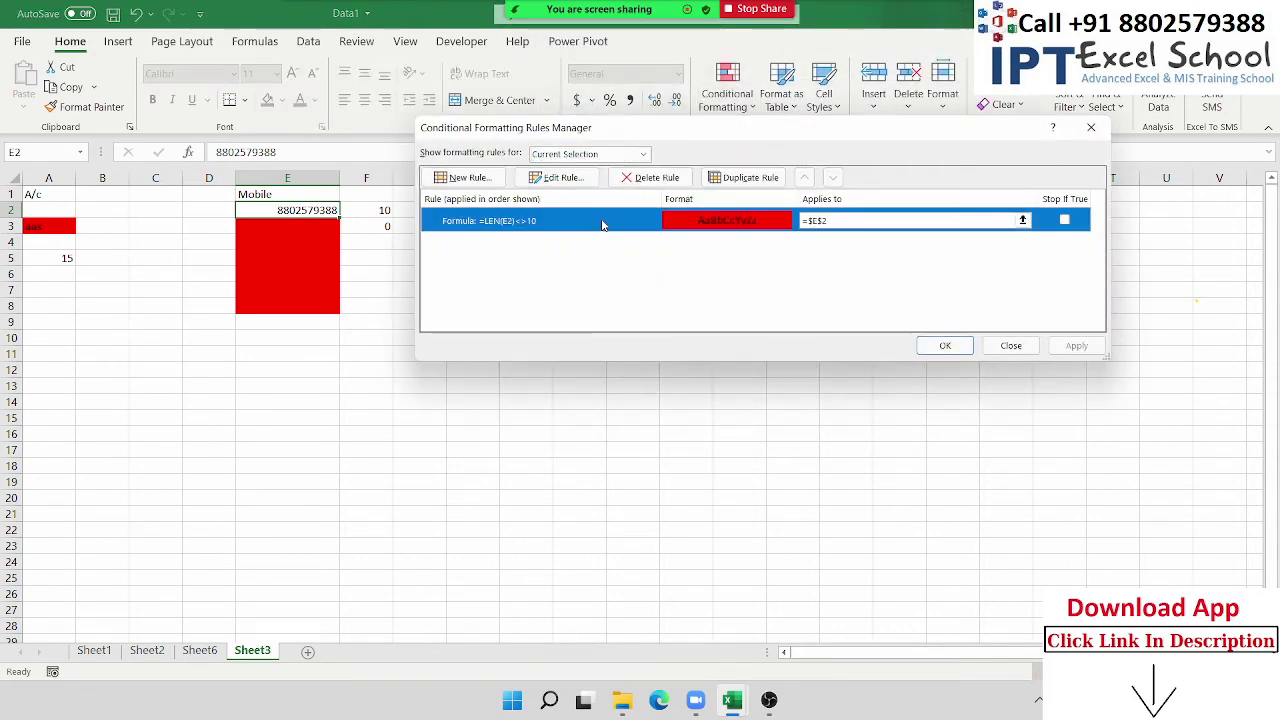
{"action": "left_click", "coordinate": [537, 286]}
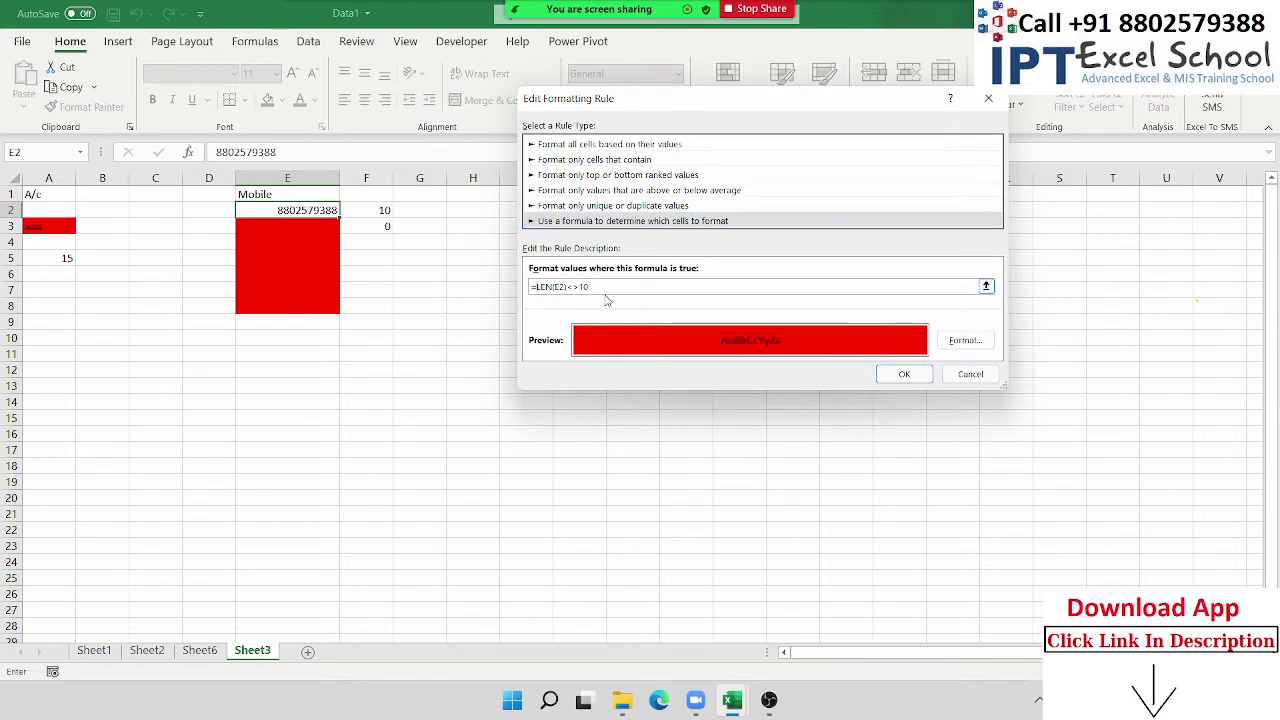
{"action": "type", "text": "and"}
{"action": "type", "text": "("}
{"action": "left_click", "coordinate": [631, 286]}
{"action": "type", "text": ",e2>0"}
{"action": "type", "text": ")"}
{"action": "left_click", "coordinate": [904, 374]}
{"action": "left_click", "coordinate": [1077, 347]}
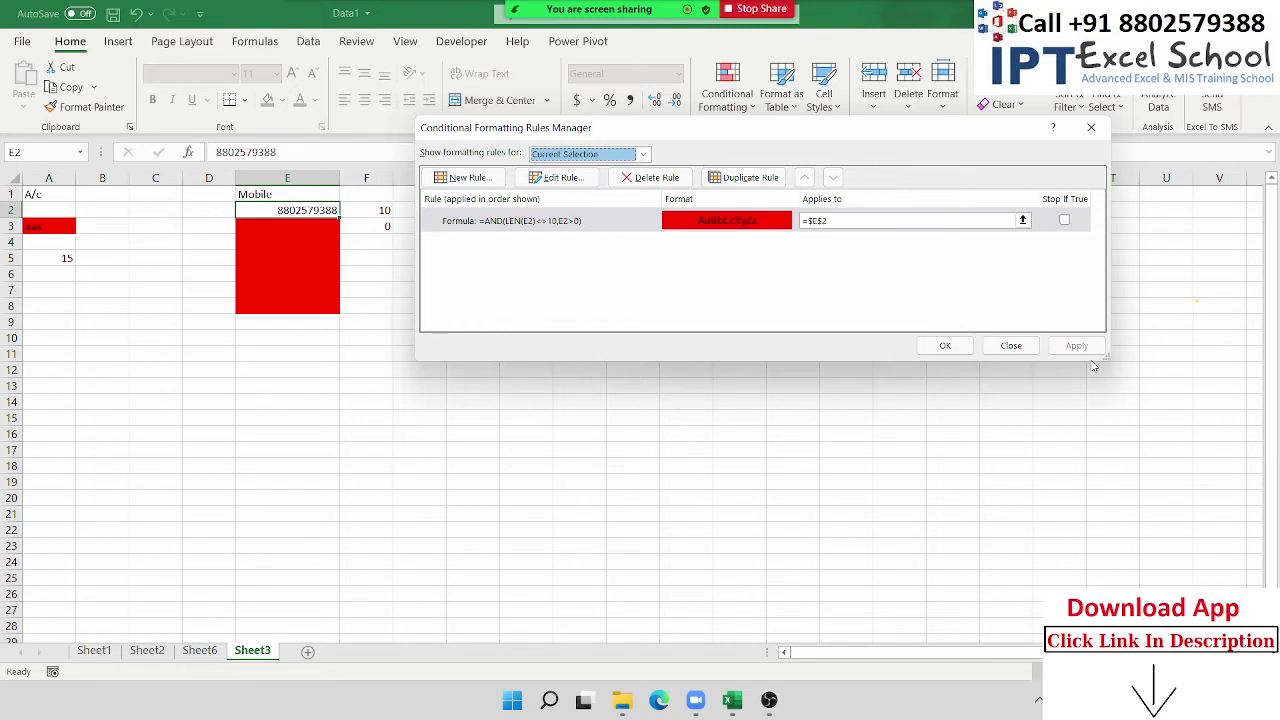
Reopen the AND rule to verify its formula, then close the rules manager.
{"action": "double_click", "coordinate": [603, 237]}
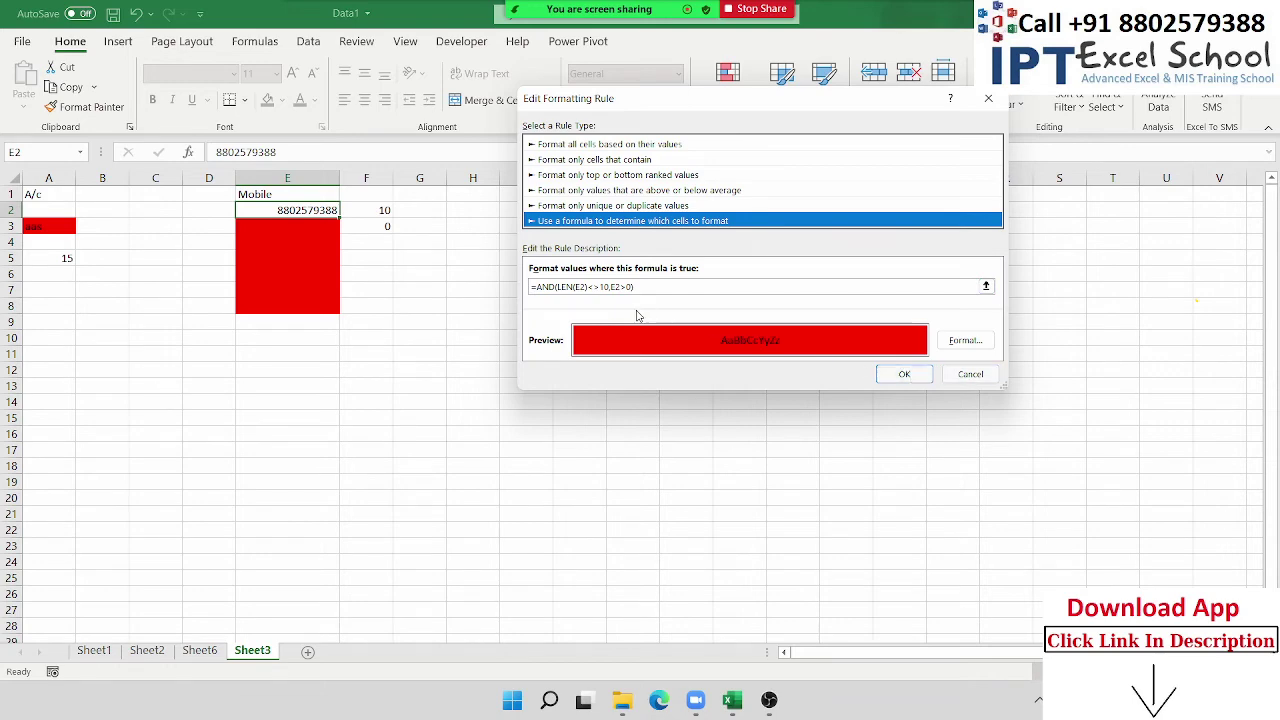
{"action": "left_click", "coordinate": [904, 374]}
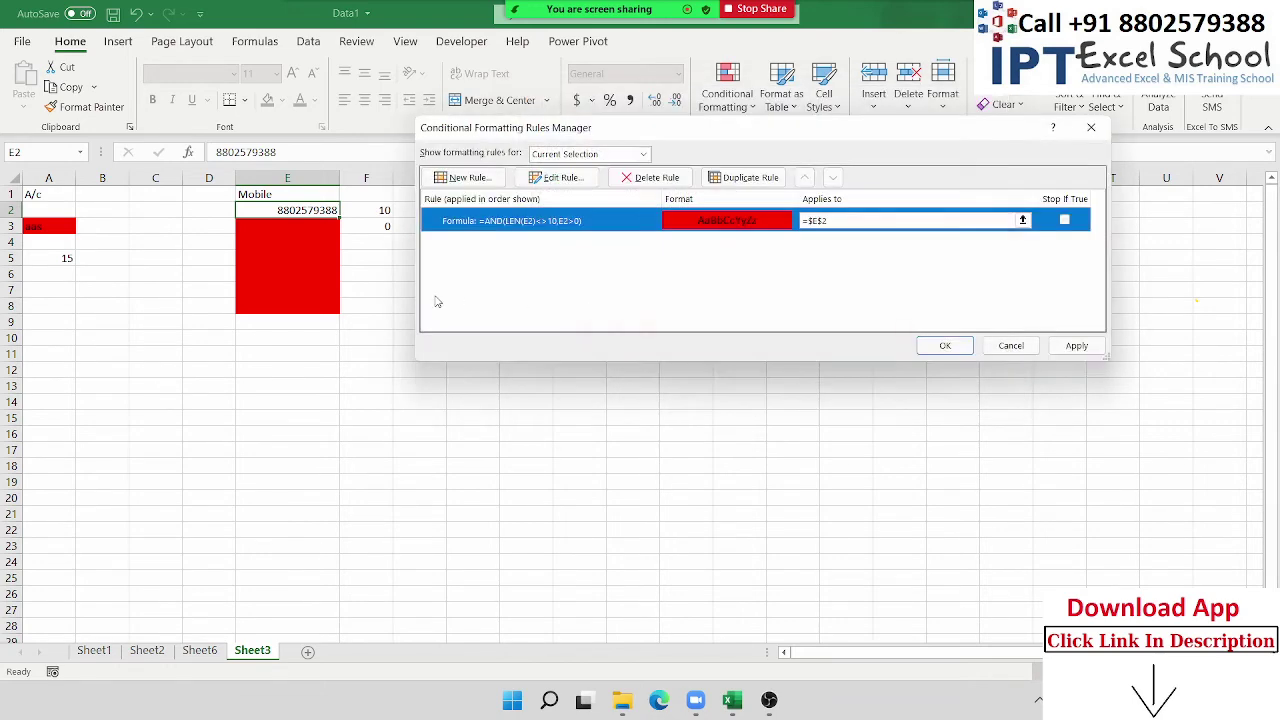
{"action": "left_click", "coordinate": [945, 345]}
{"action": "left_click", "coordinate": [90, 107]}
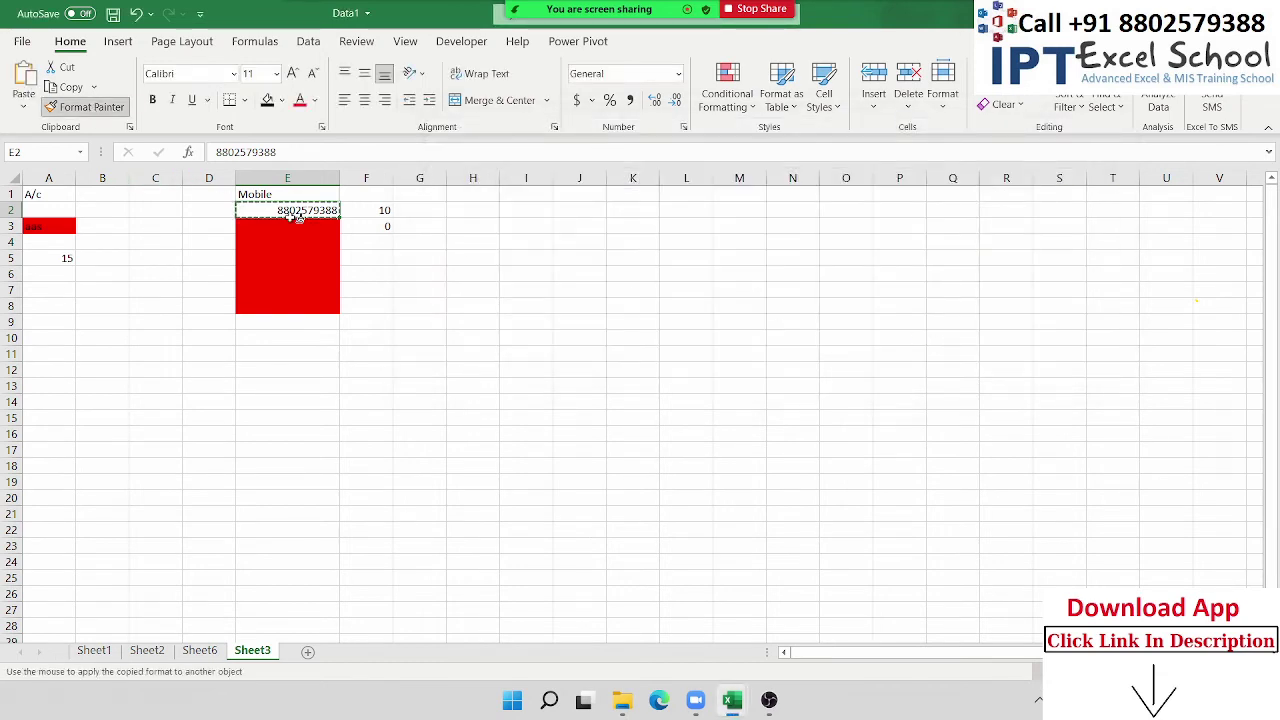
Paint E2's updated AND rule onto E3:E8 and delete the outdated LEN(E3) rule.
{"action": "left_click_drag", "start_coordinate": [286, 228], "coordinate": [282, 309]}
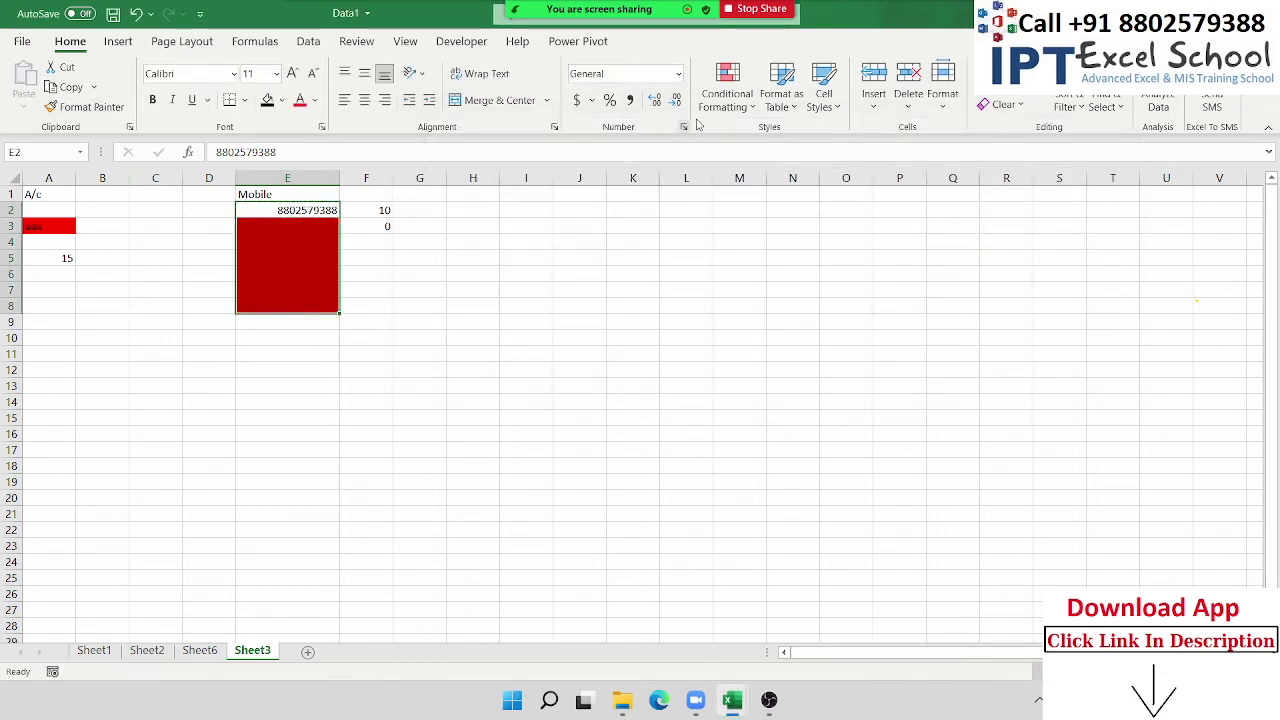
{"action": "left_click", "coordinate": [727, 92]}
{"action": "left_click", "coordinate": [775, 390]}
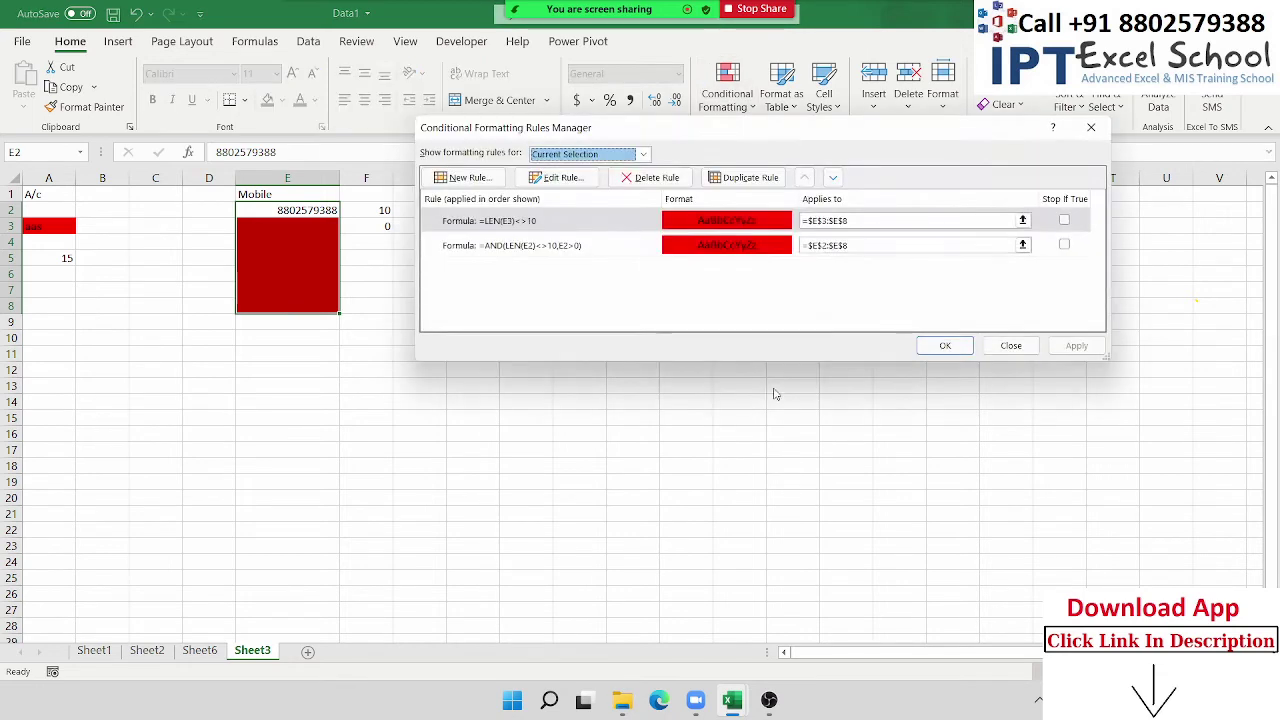
{"action": "left_click", "coordinate": [573, 222]}
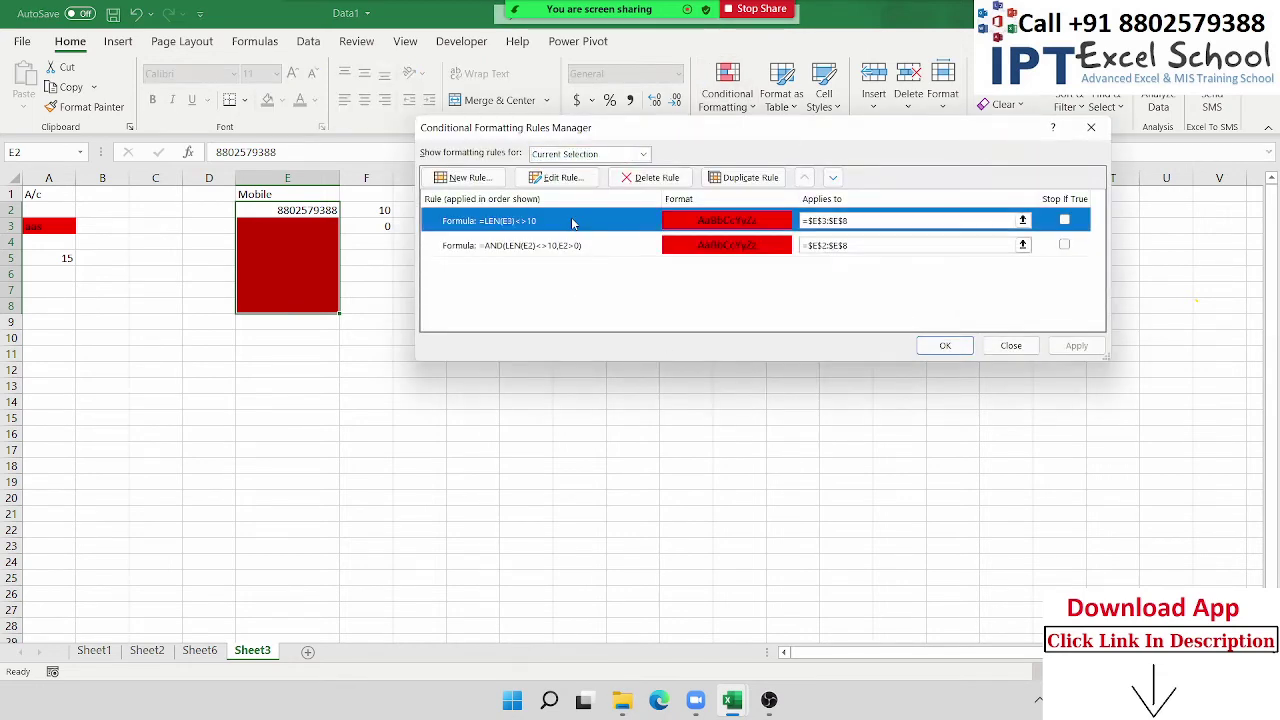
{"action": "left_click", "coordinate": [652, 177]}
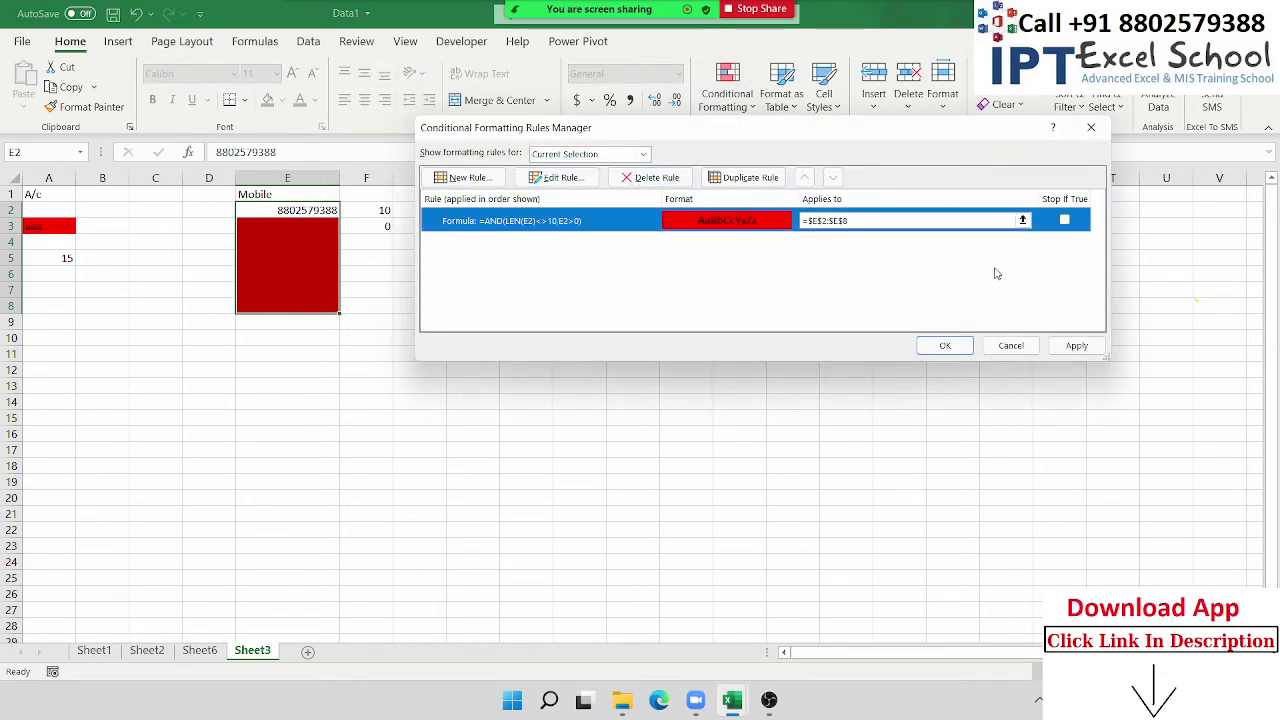
{"action": "left_click", "coordinate": [1076, 345]}
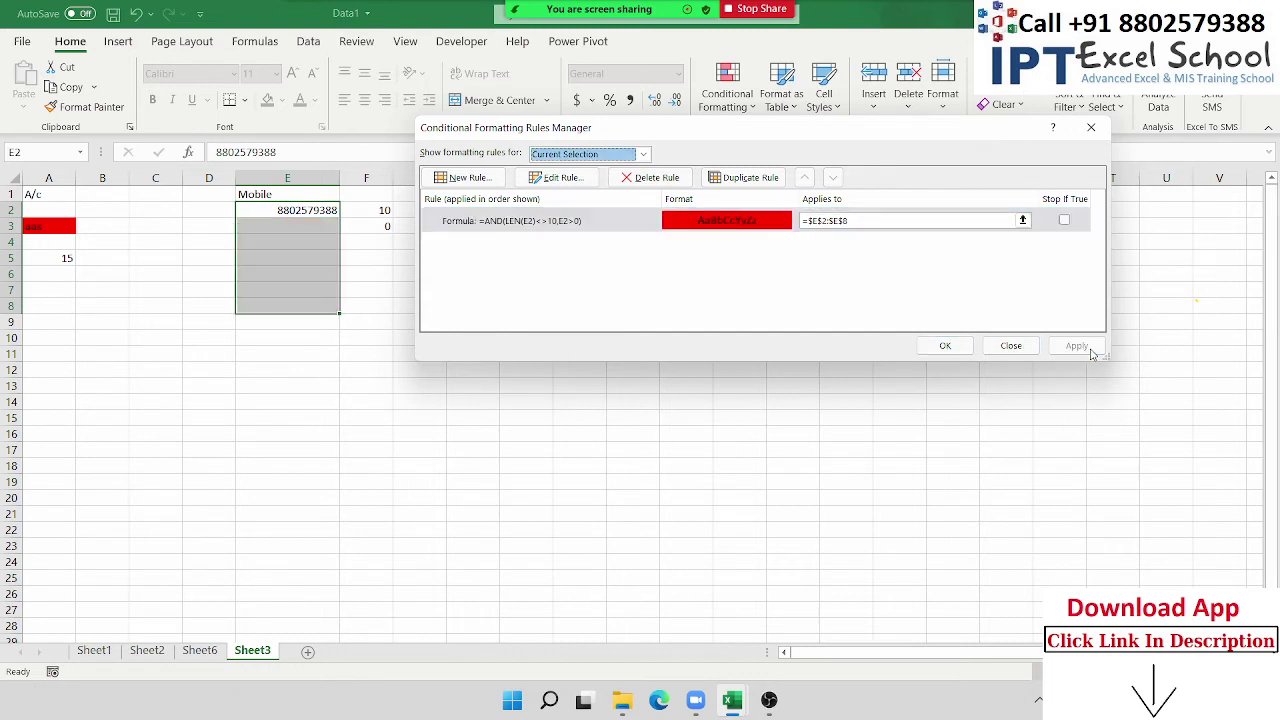
{"action": "left_click", "coordinate": [941, 346]}
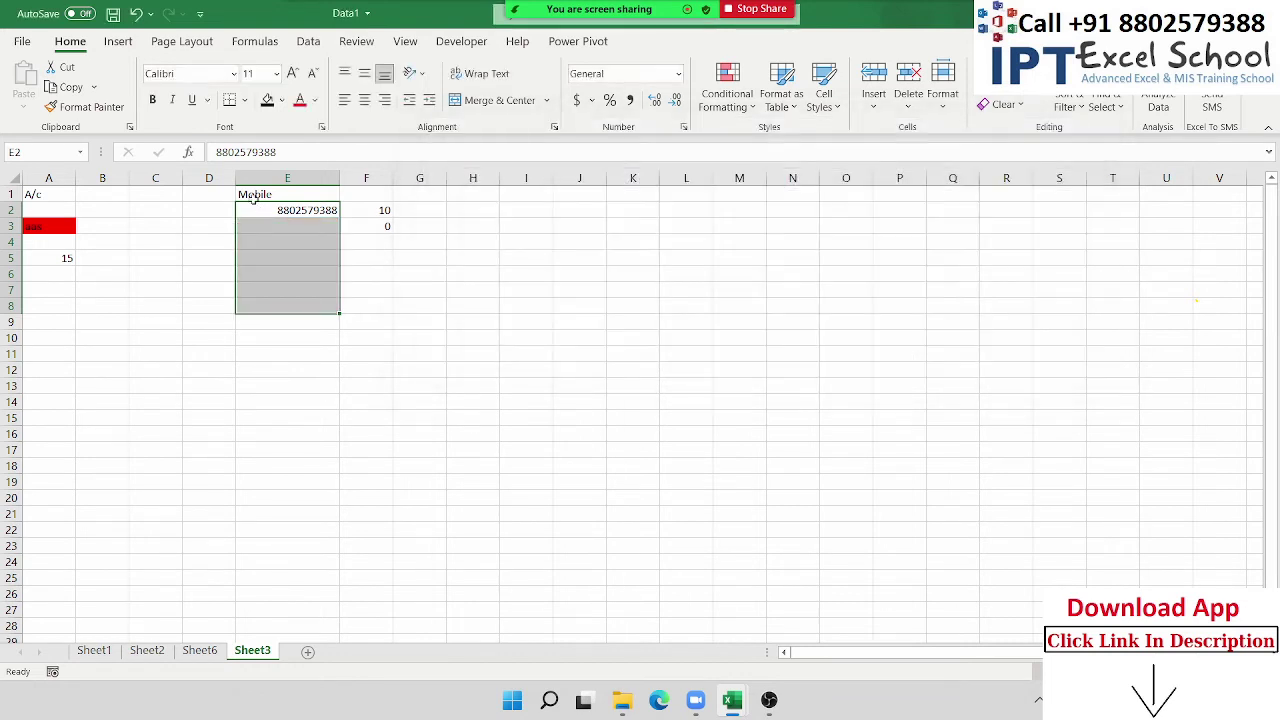
Test with abc in E3, which turns red, and a 10-digit number in E5, which stays plain.
{"action": "left_click", "coordinate": [288, 226]}
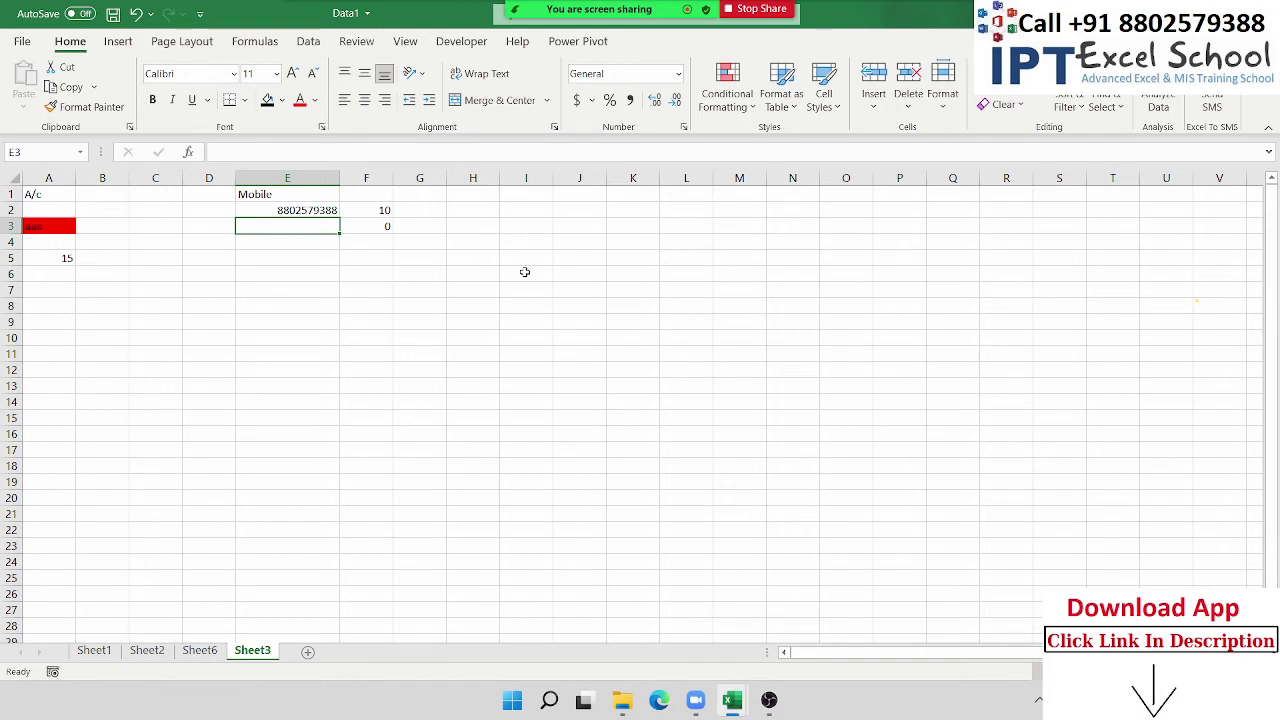
{"action": "type", "text": "abc"}
{"action": "key", "text": "Return"}
{"action": "key", "text": "Return"}
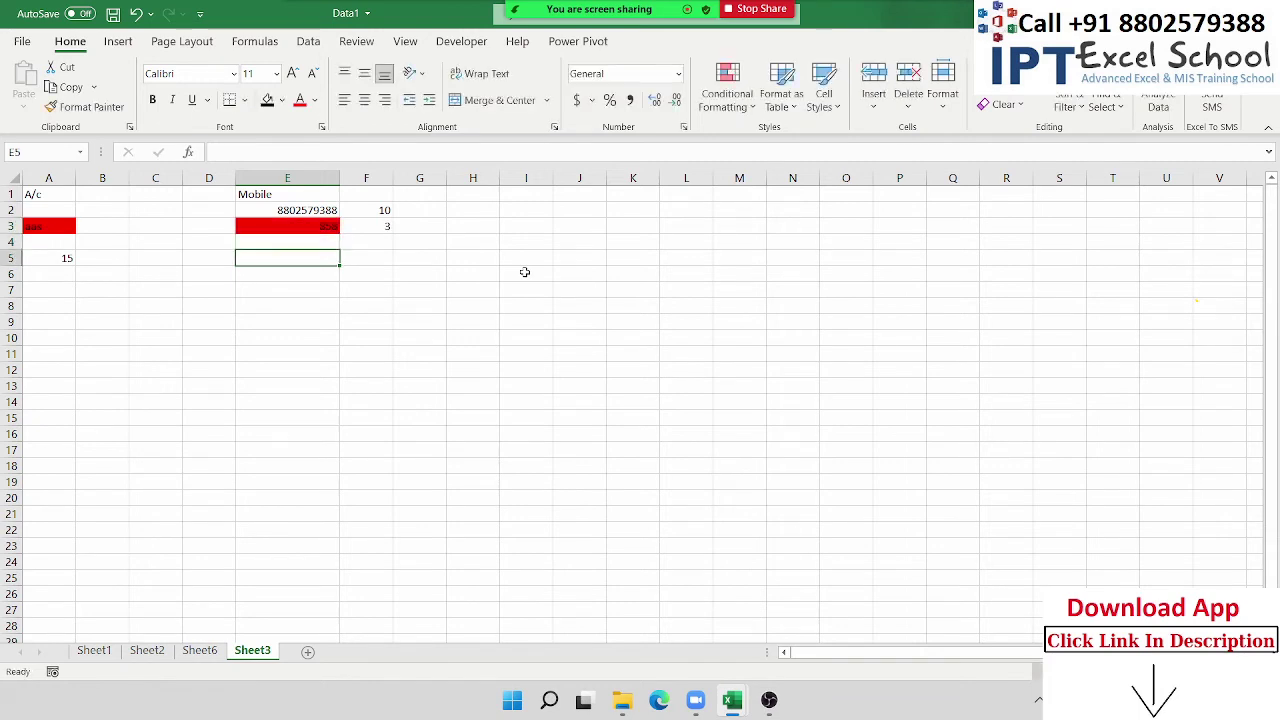
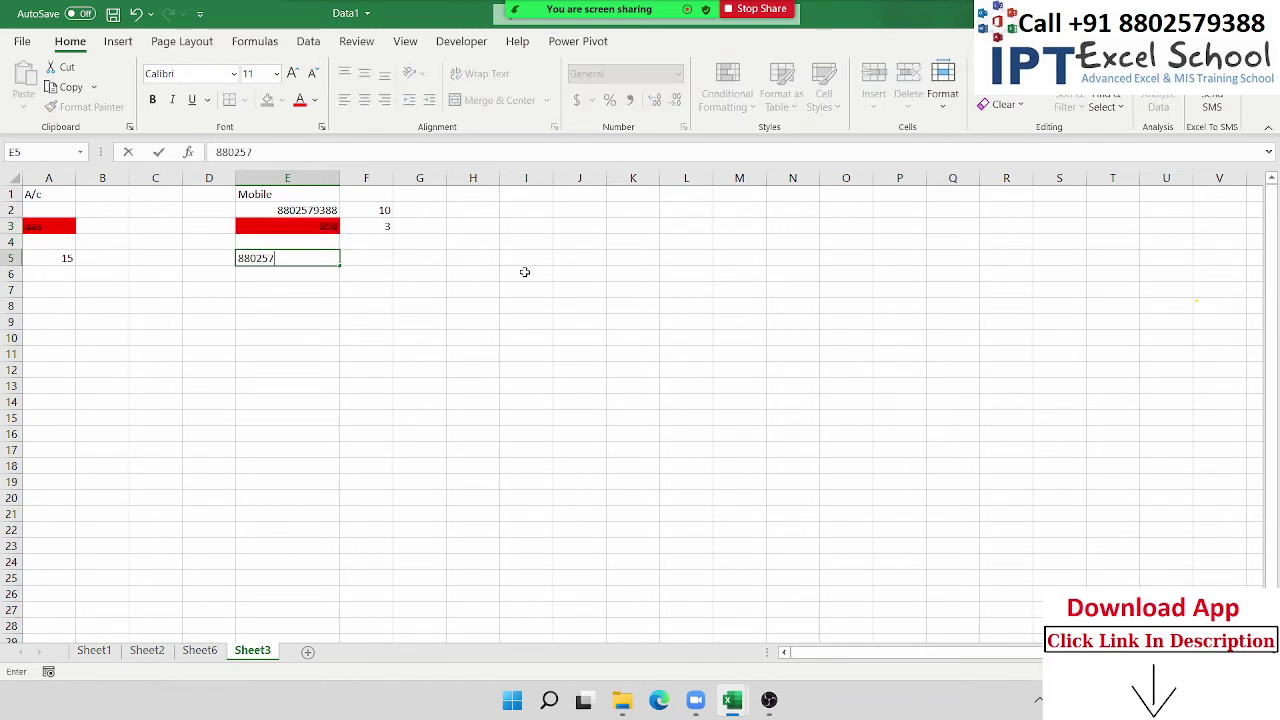
{"action": "key", "text": "Return"}
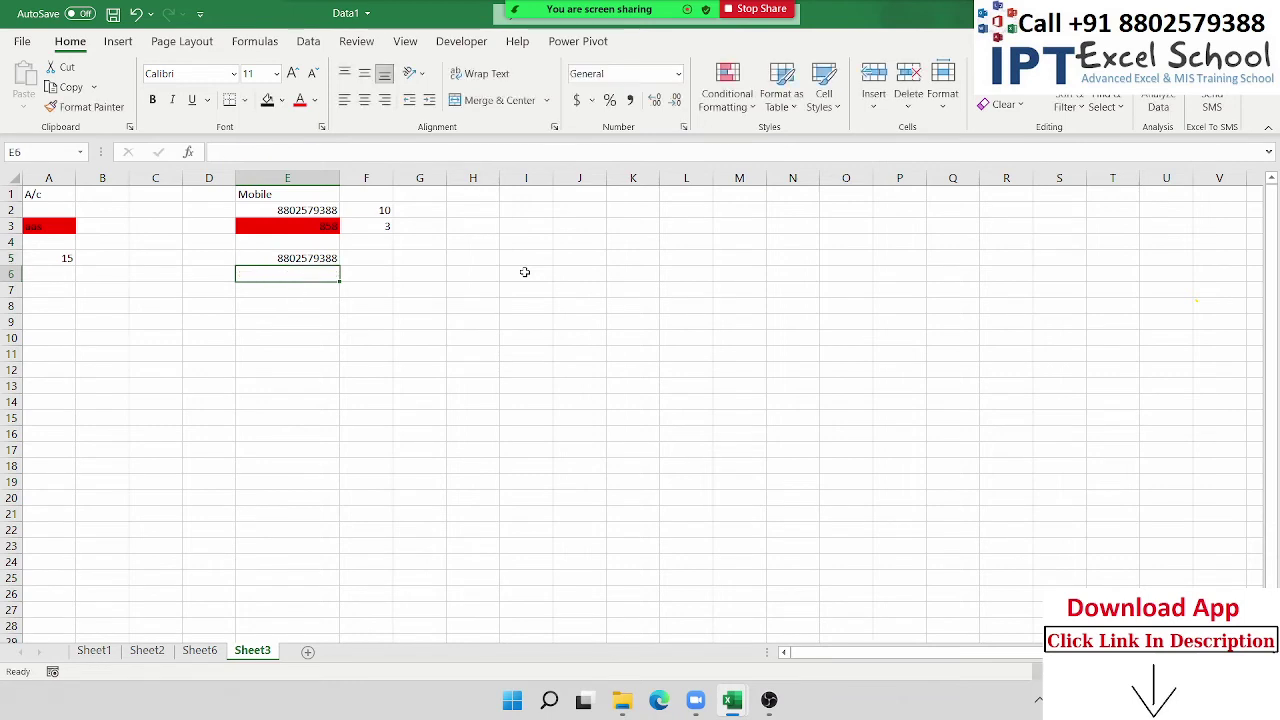
{"action": "left_click", "coordinate": [584, 196]}
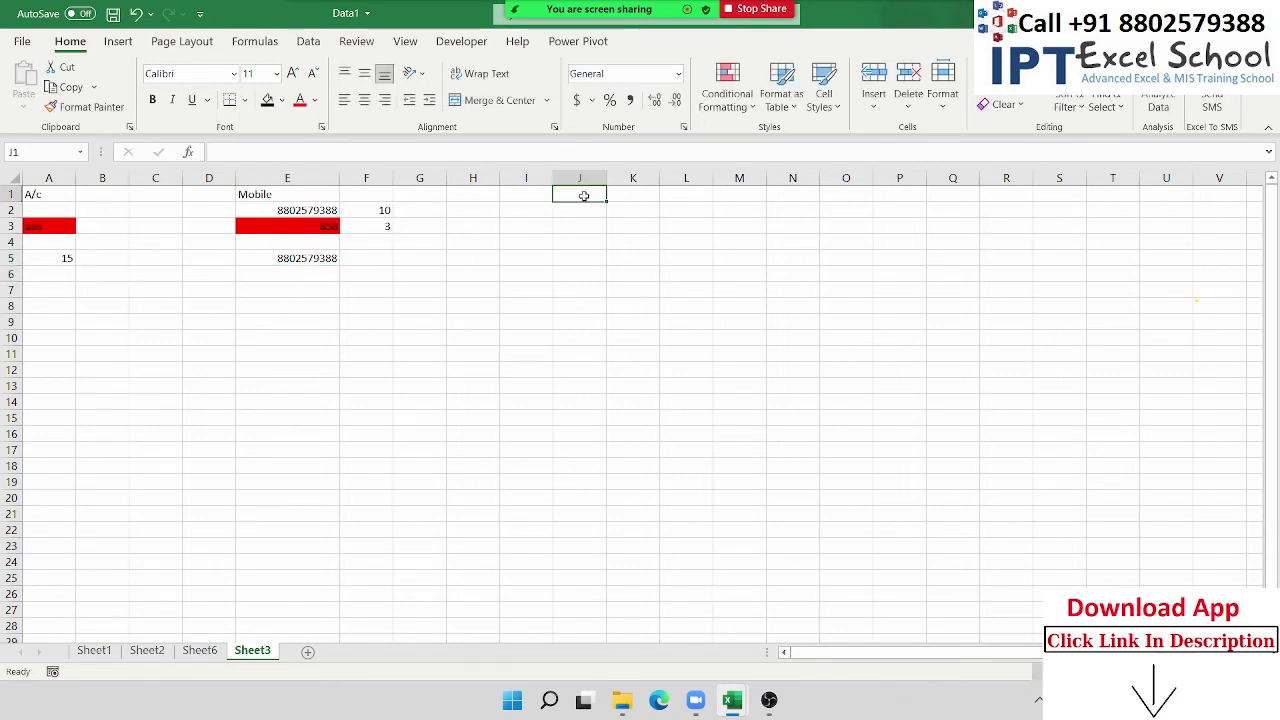
Enter 7 Jan in J1 and fill the dates down to 28 Jan in J22.
{"action": "type", "text": "1/7"}
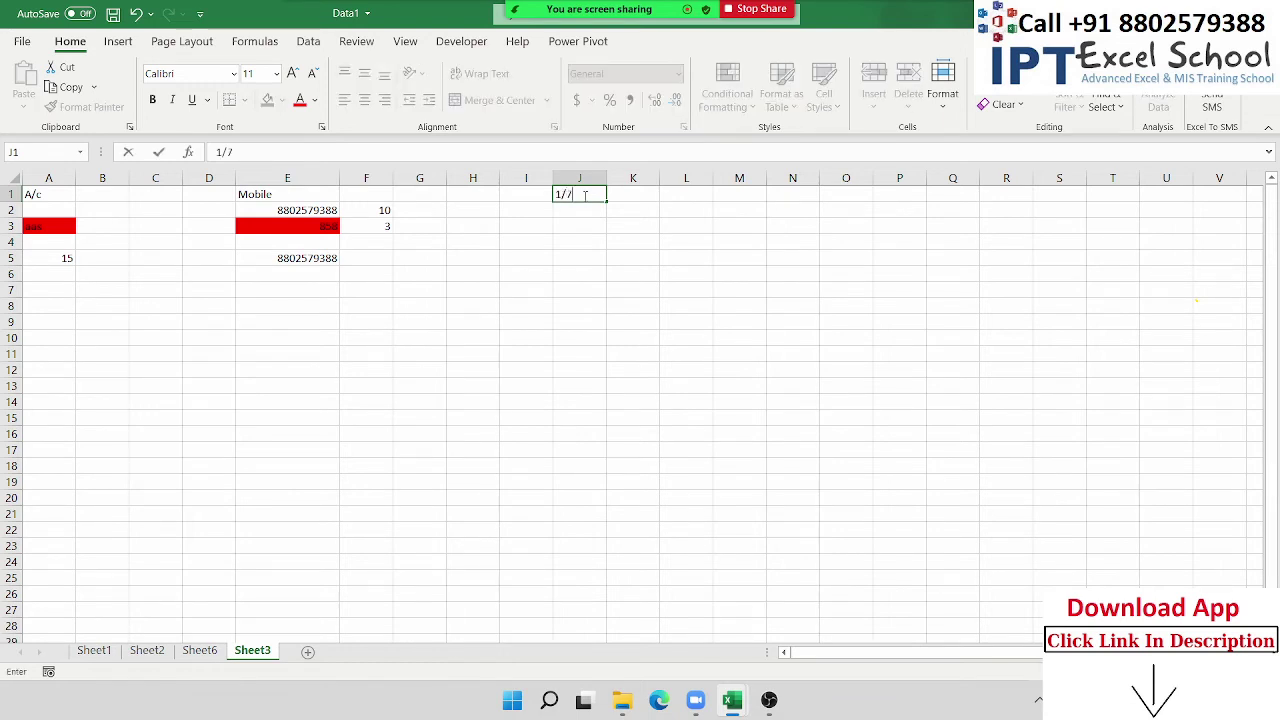
{"action": "key", "text": "Return"}
{"action": "key", "text": "Up"}
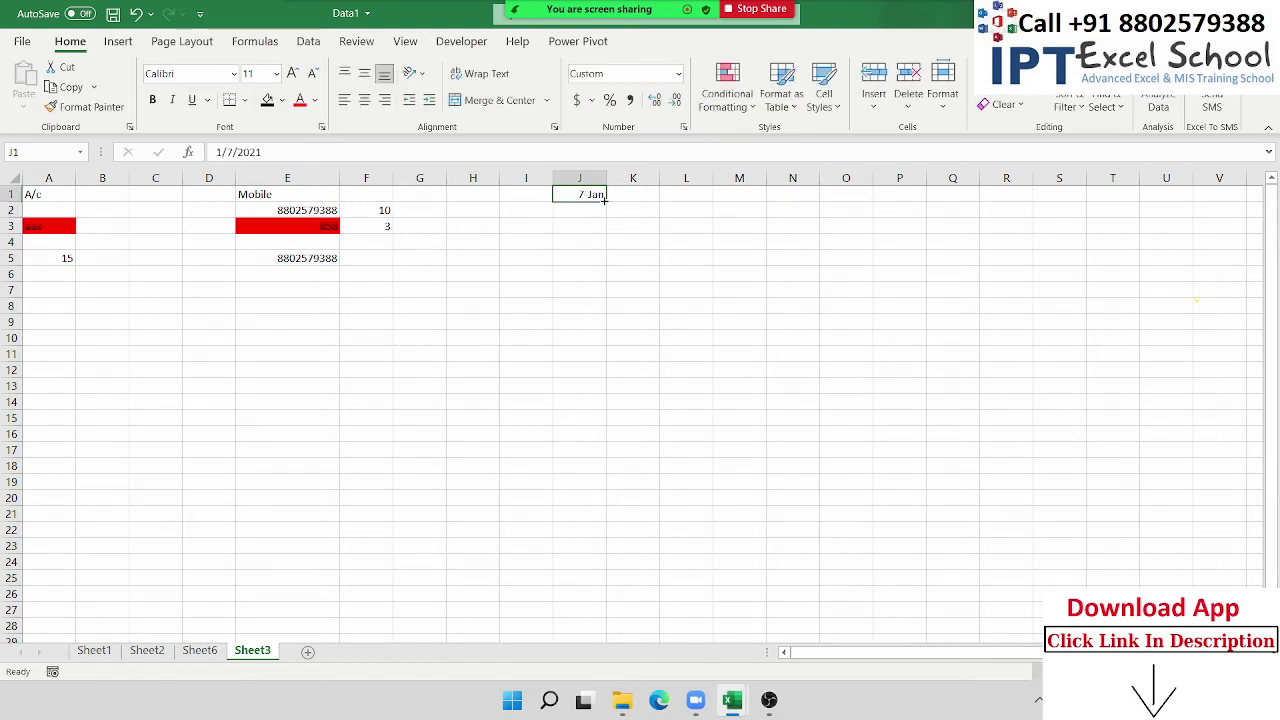
{"action": "left_click_drag", "start_coordinate": [604, 199], "coordinate": [586, 528]}
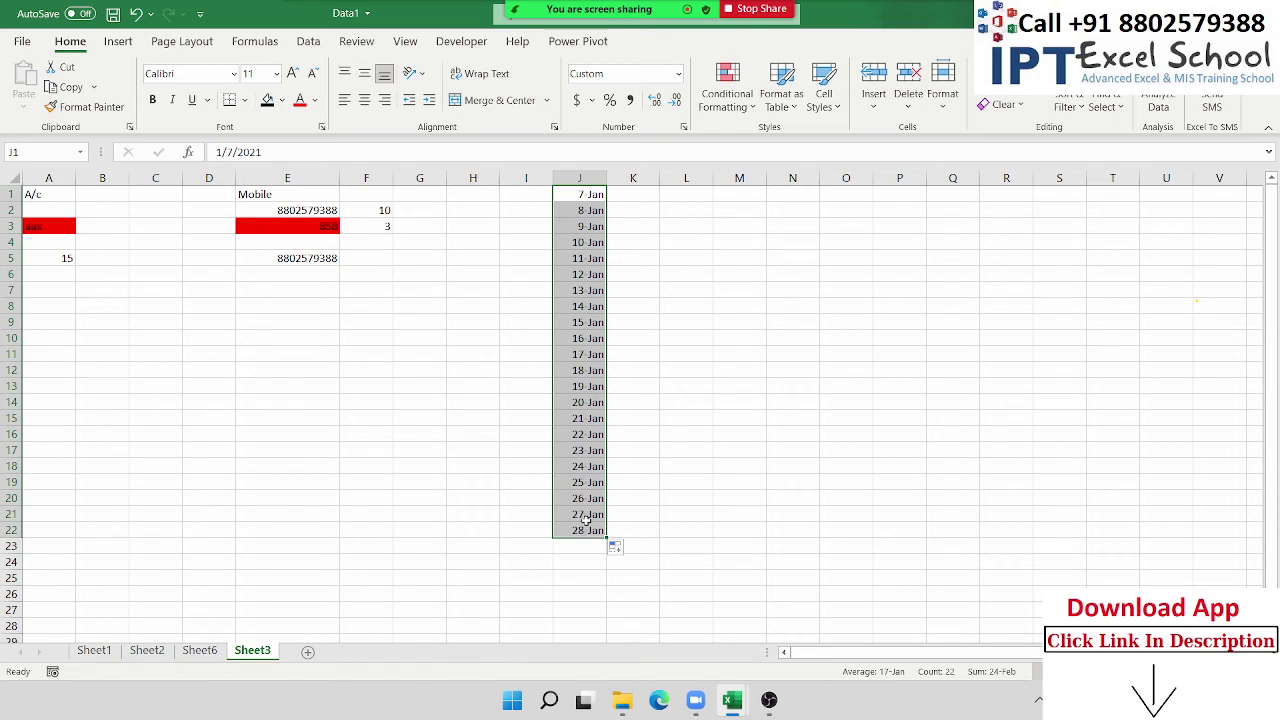
Start a formula-based conditional rule on J1, then cancel it.
{"action": "left_click", "coordinate": [598, 198]}
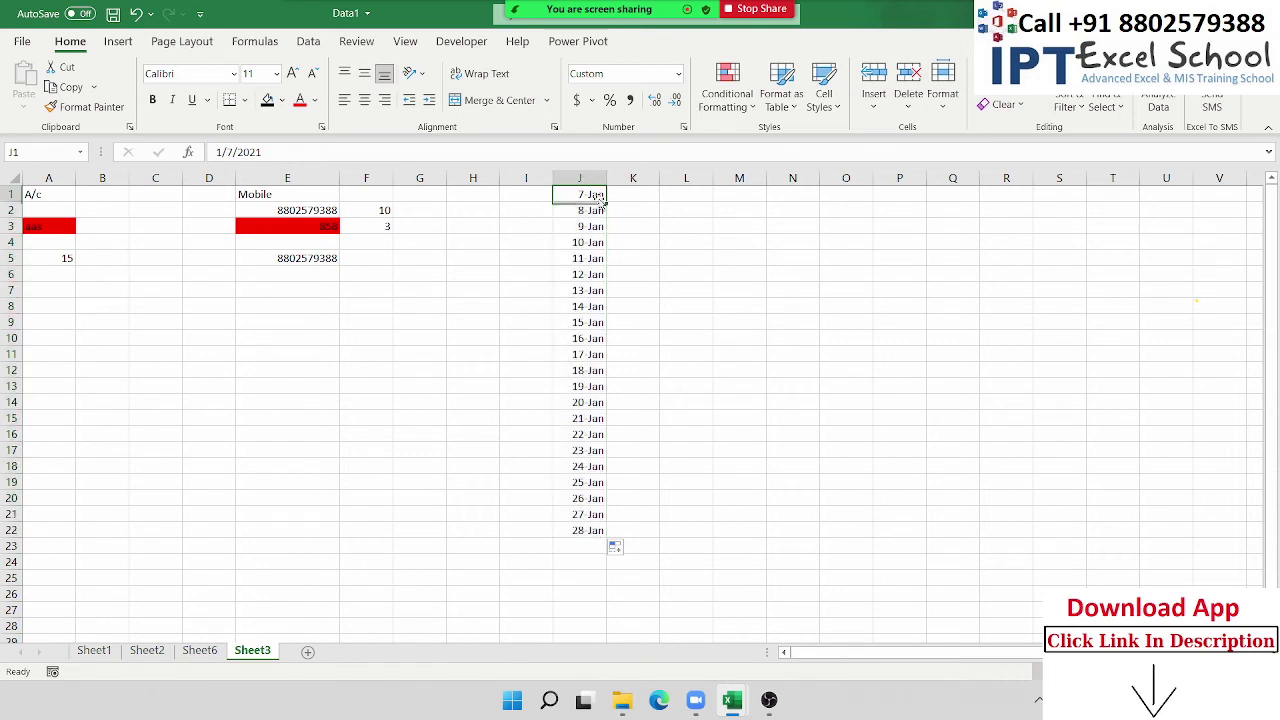
{"action": "left_click", "coordinate": [716, 116]}
{"action": "left_click", "coordinate": [736, 343]}
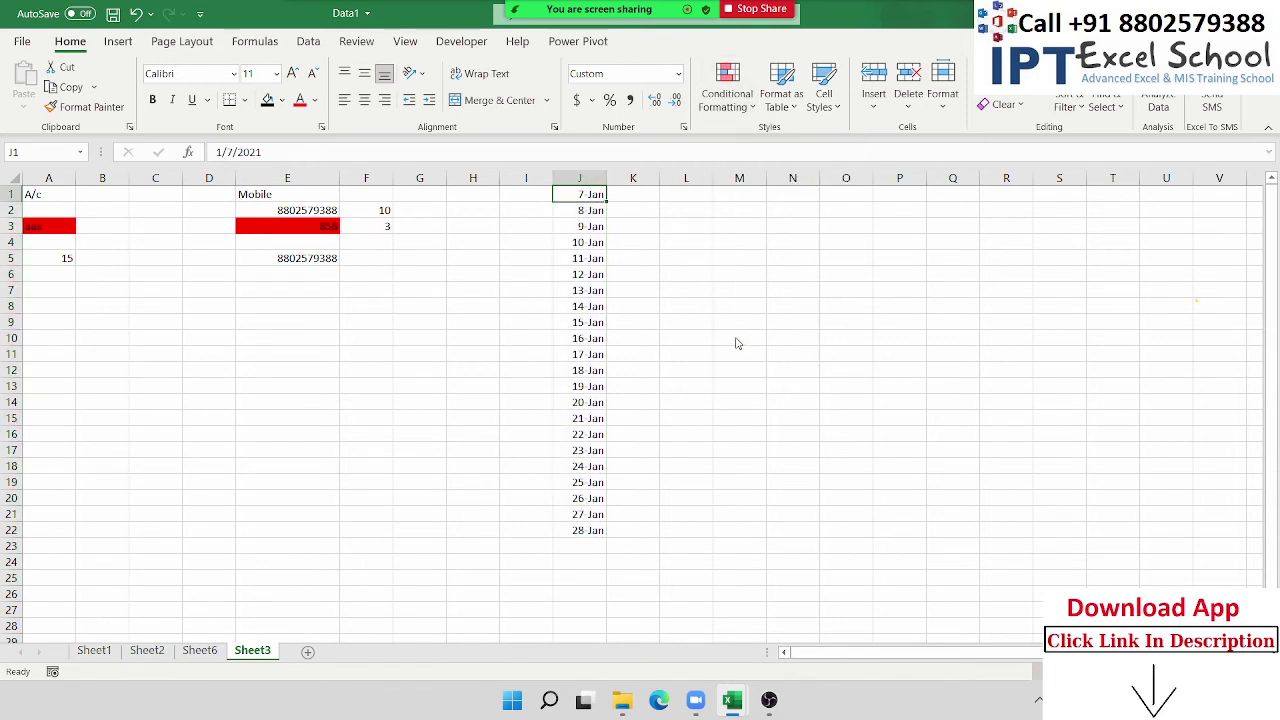
{"action": "left_click", "coordinate": [565, 205]}
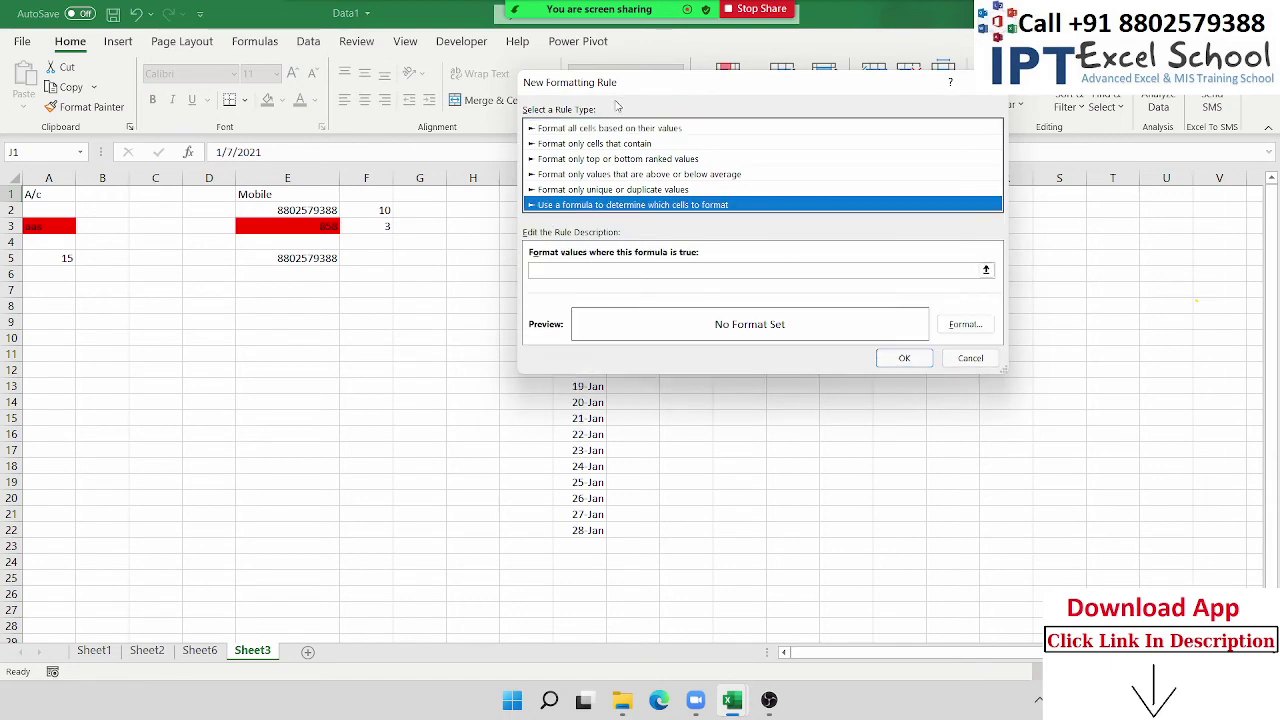
{"action": "left_click_drag", "start_coordinate": [620, 84], "coordinate": [772, 110]}
{"action": "left_click", "coordinate": [733, 297]}
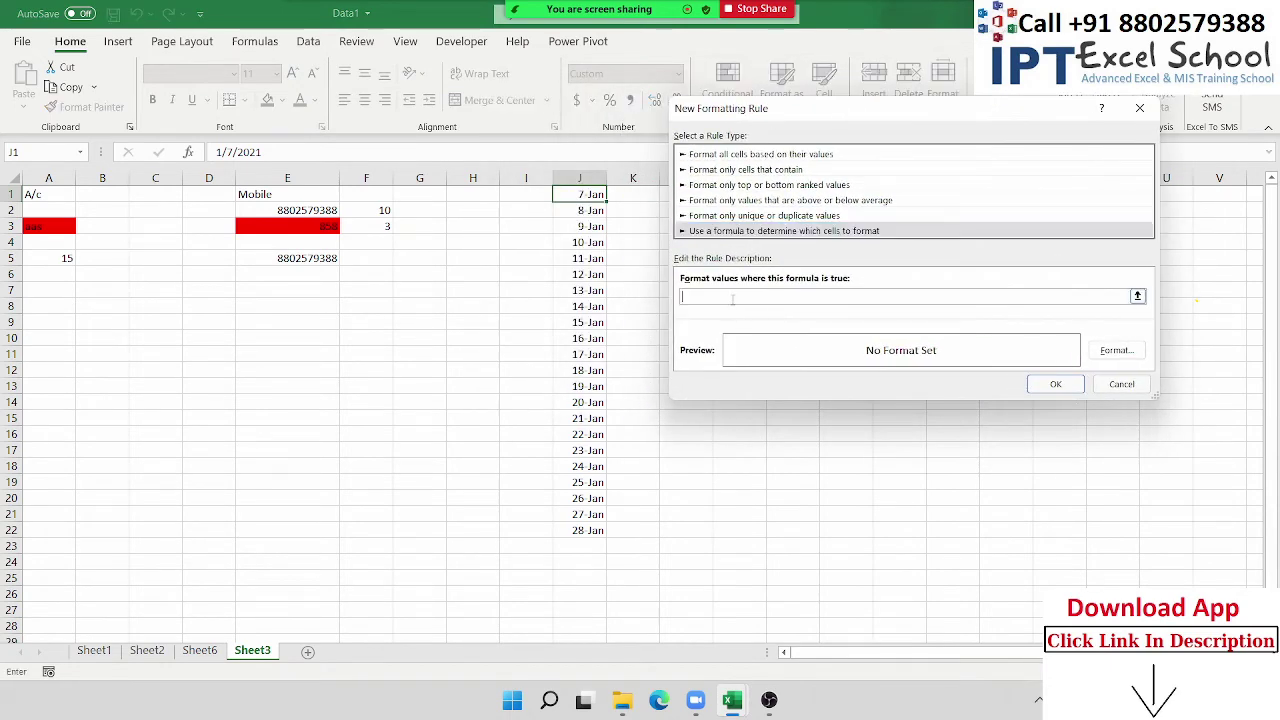
{"action": "type", "text": "=or("}
{"action": "key", "text": "Escape"}
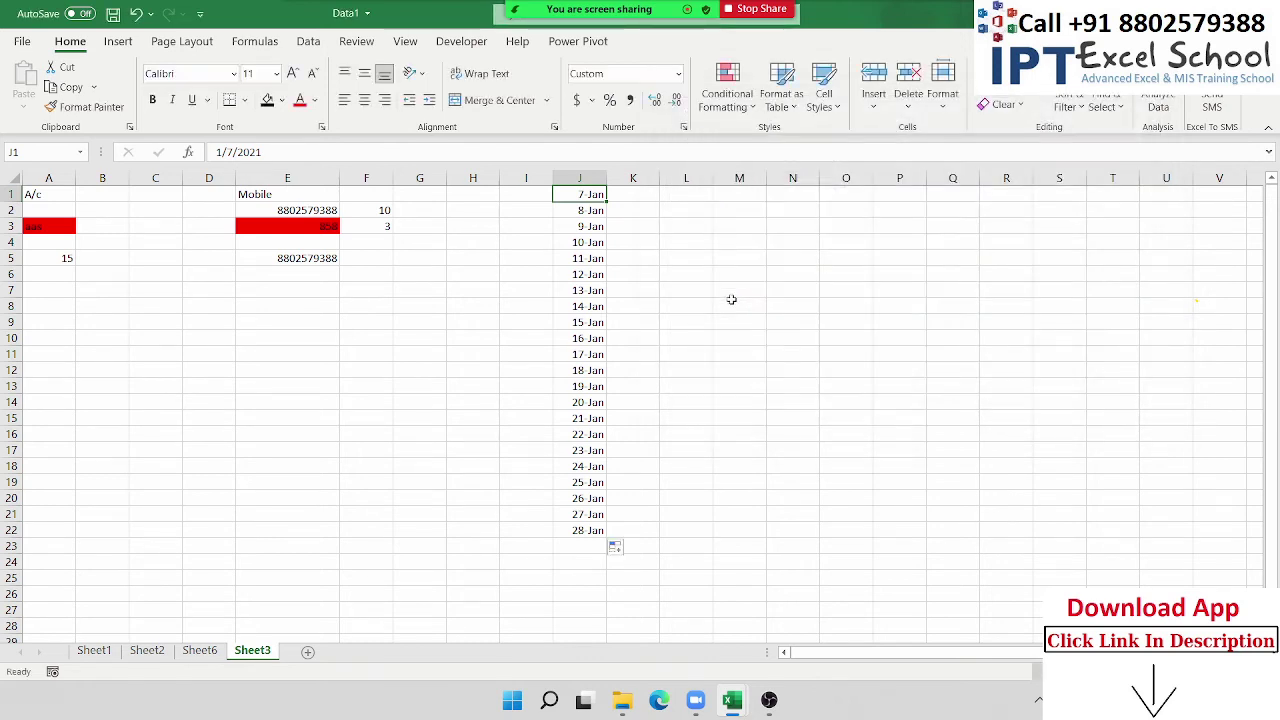
Enter =TEXT(J1,"DDD") in K1 and fill it down to K22 to show weekday names.
{"action": "key", "text": "Right"}
{"action": "type", "text": "=te"}
{"action": "key", "text": "Down"}
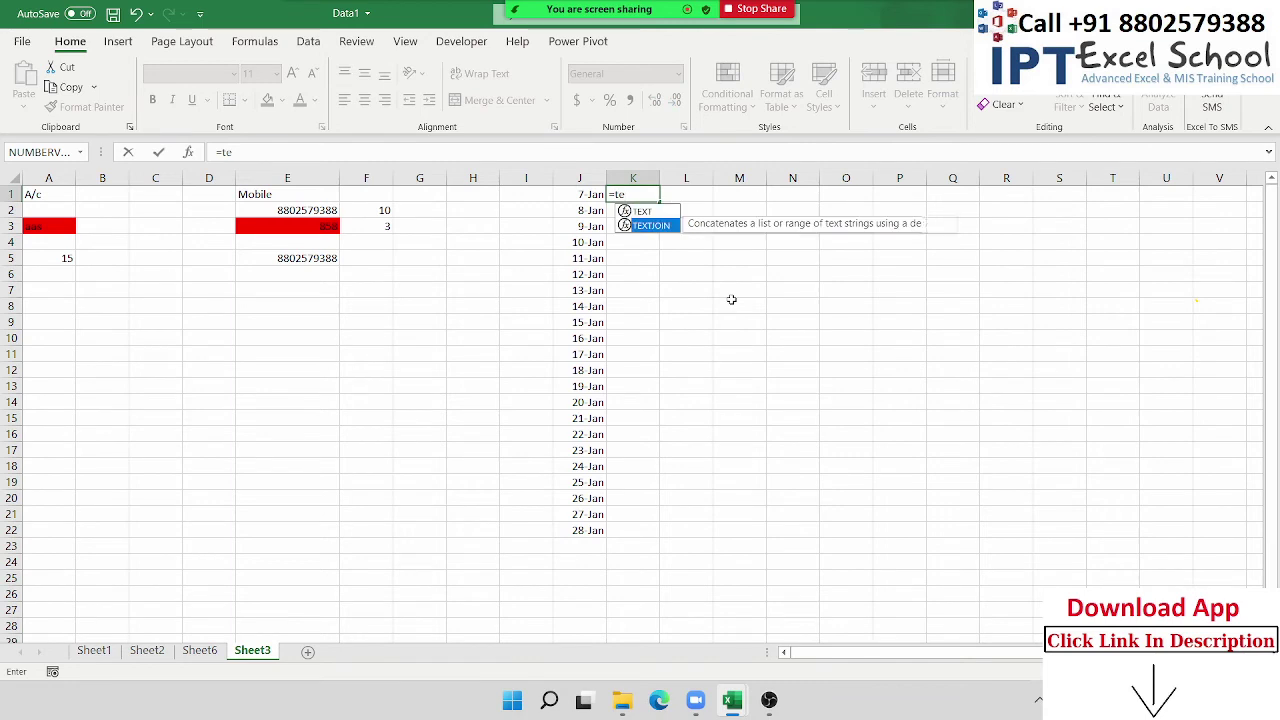
{"action": "key", "text": "Up"}
{"action": "key", "text": "Tab"}
{"action": "key", "text": "Left"}
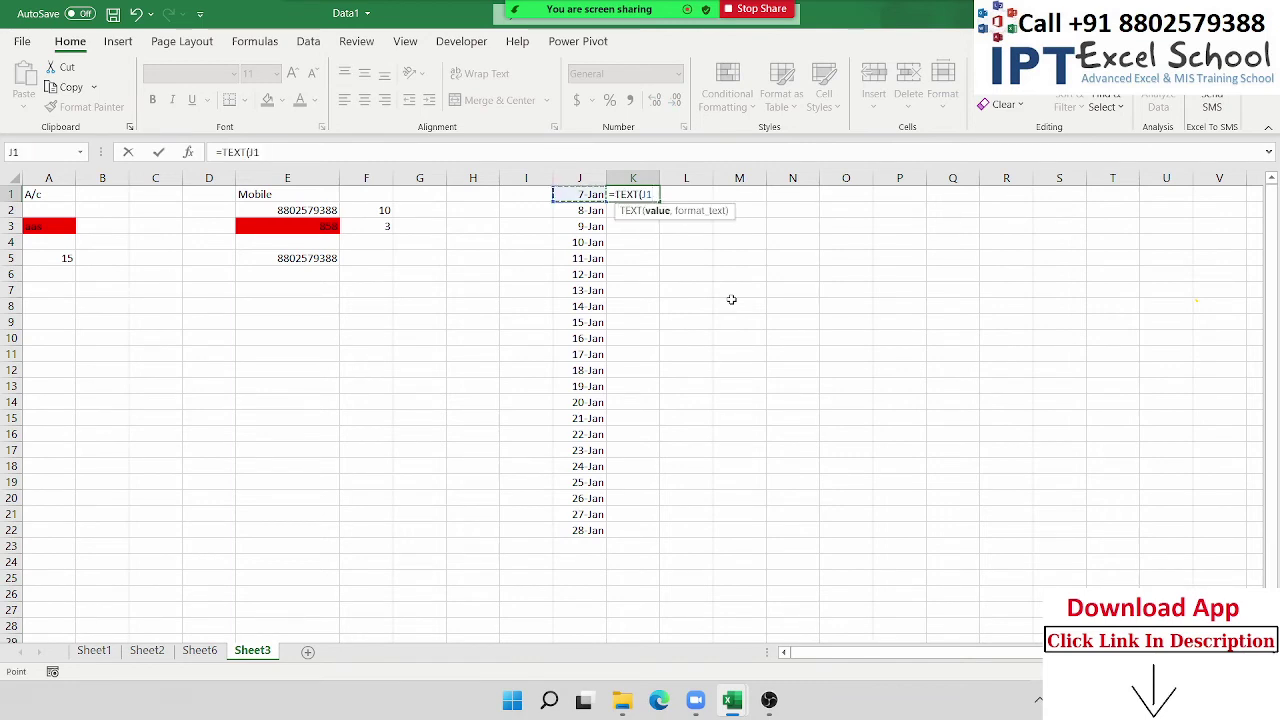
{"action": "type", "text": ",\"DD"}
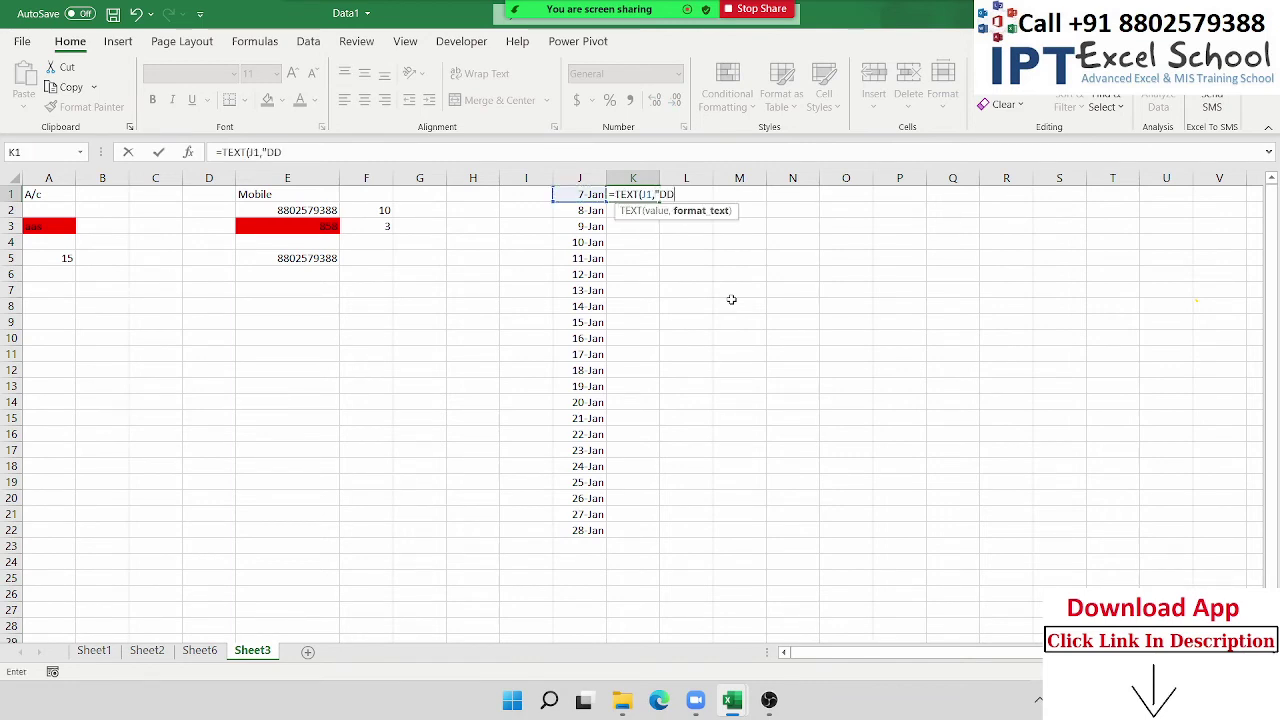
{"action": "type", "text": "D\")"}
{"action": "key", "text": "ctrl+Return"}
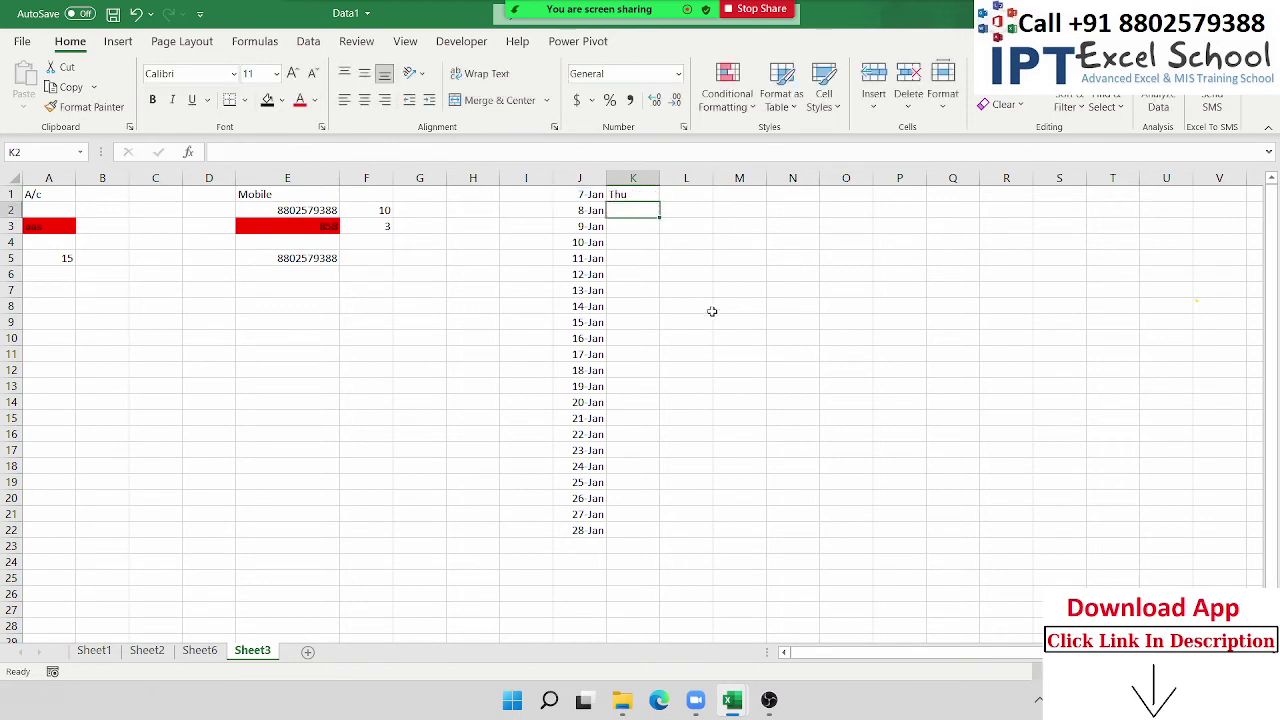
{"action": "left_click", "coordinate": [635, 194]}
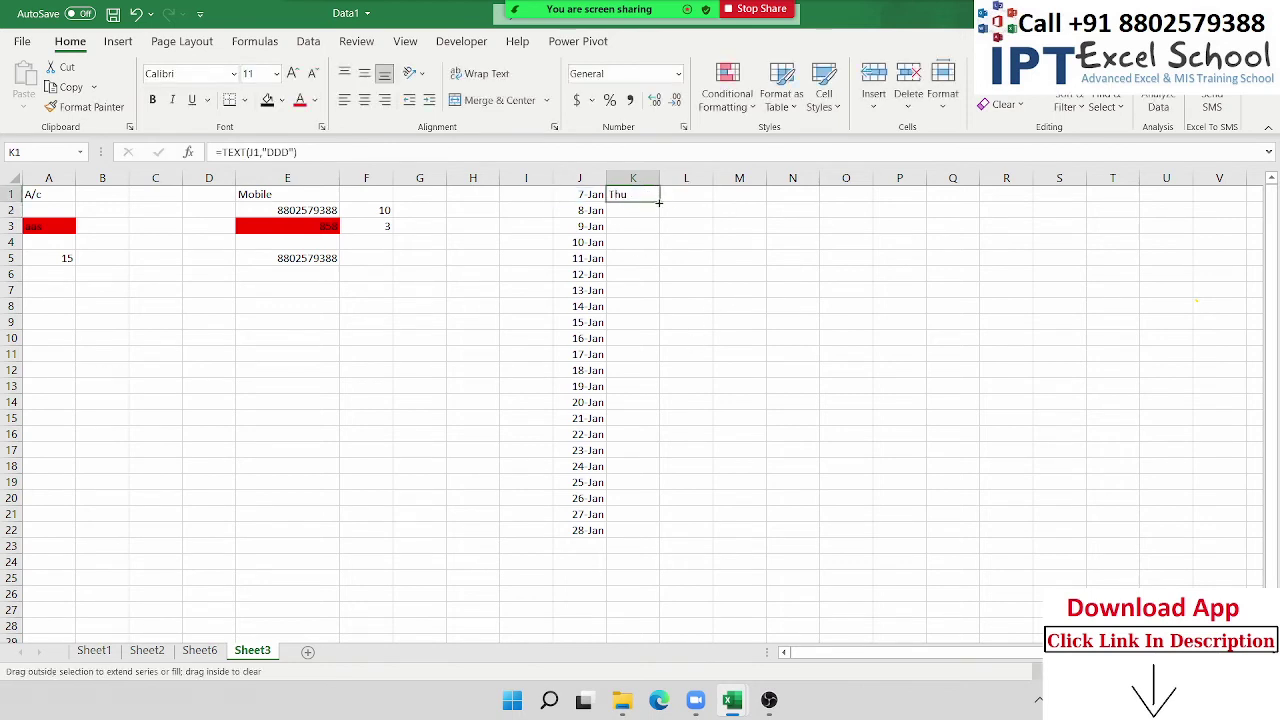
{"action": "double_click", "coordinate": [661, 204]}
{"action": "left_click", "coordinate": [625, 194]}
{"action": "left_click", "coordinate": [590, 194]}
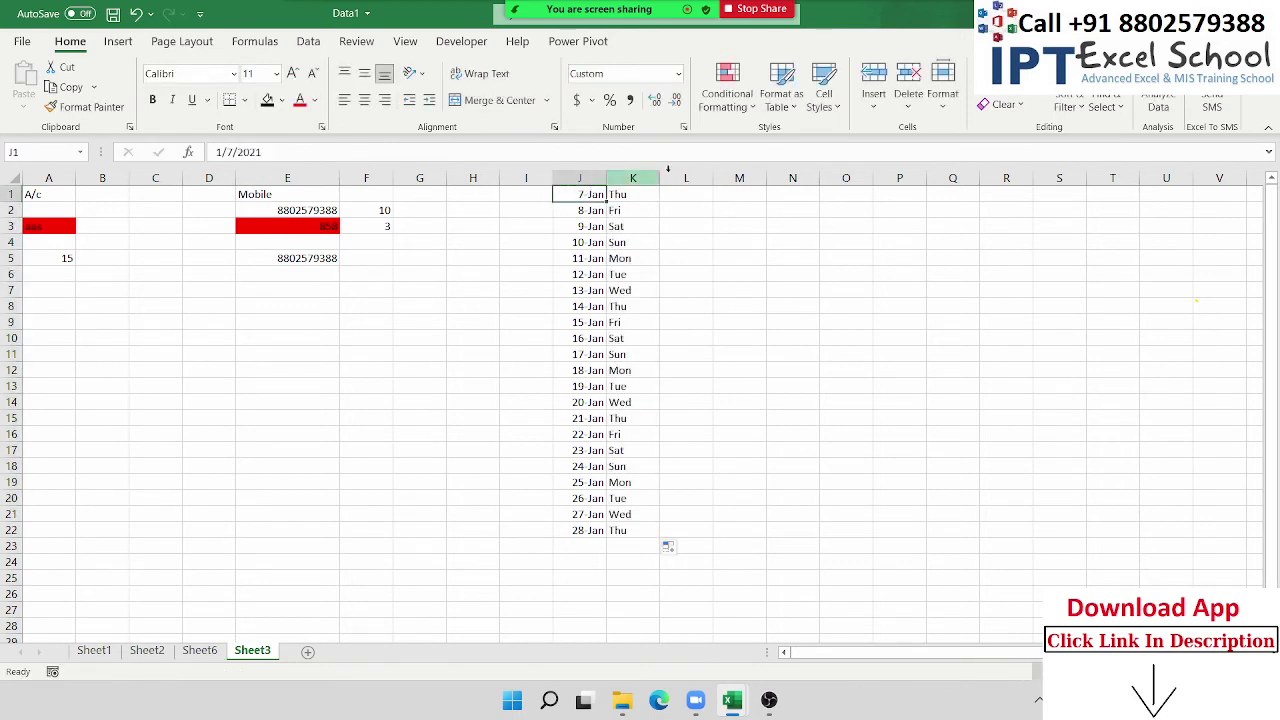
{"action": "left_click", "coordinate": [727, 90]}
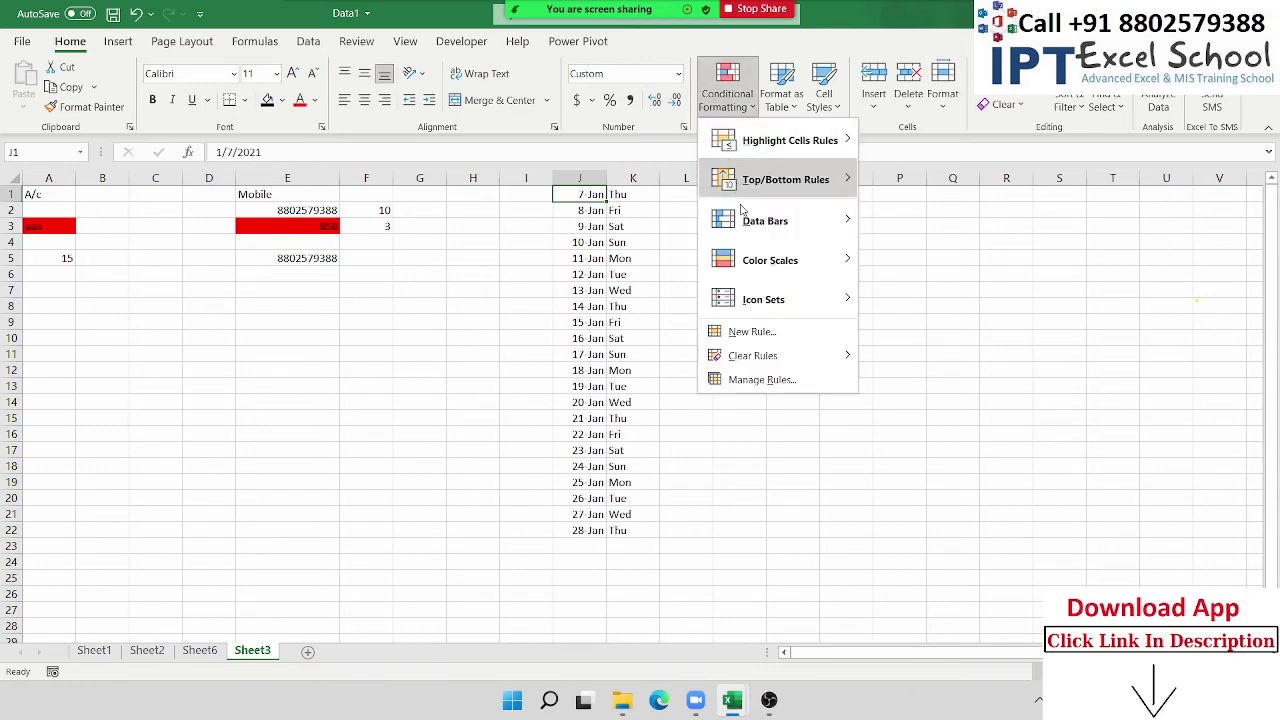
Give J1 a yellow-fill rule =OR(K2="Sat",K2="Sun") and paint it down J1:J22.
{"action": "left_click", "coordinate": [752, 331]}
{"action": "left_click", "coordinate": [725, 215]}
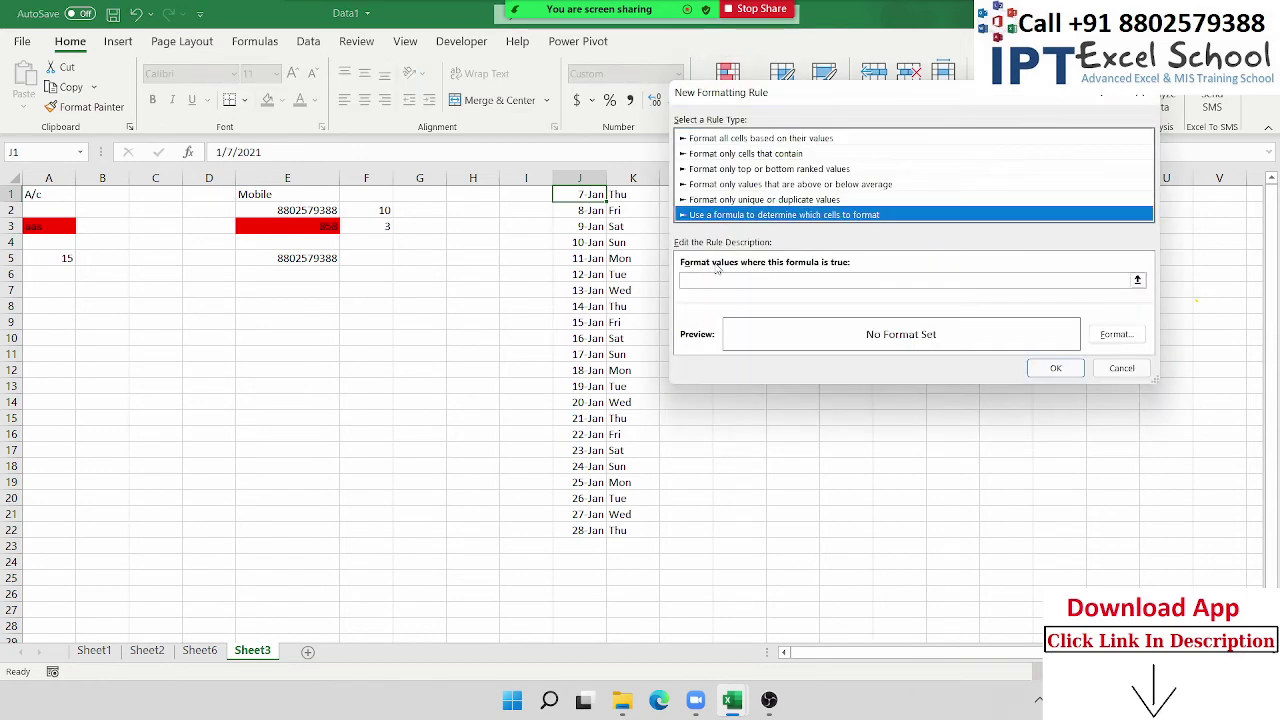
{"action": "left_click", "coordinate": [704, 281]}
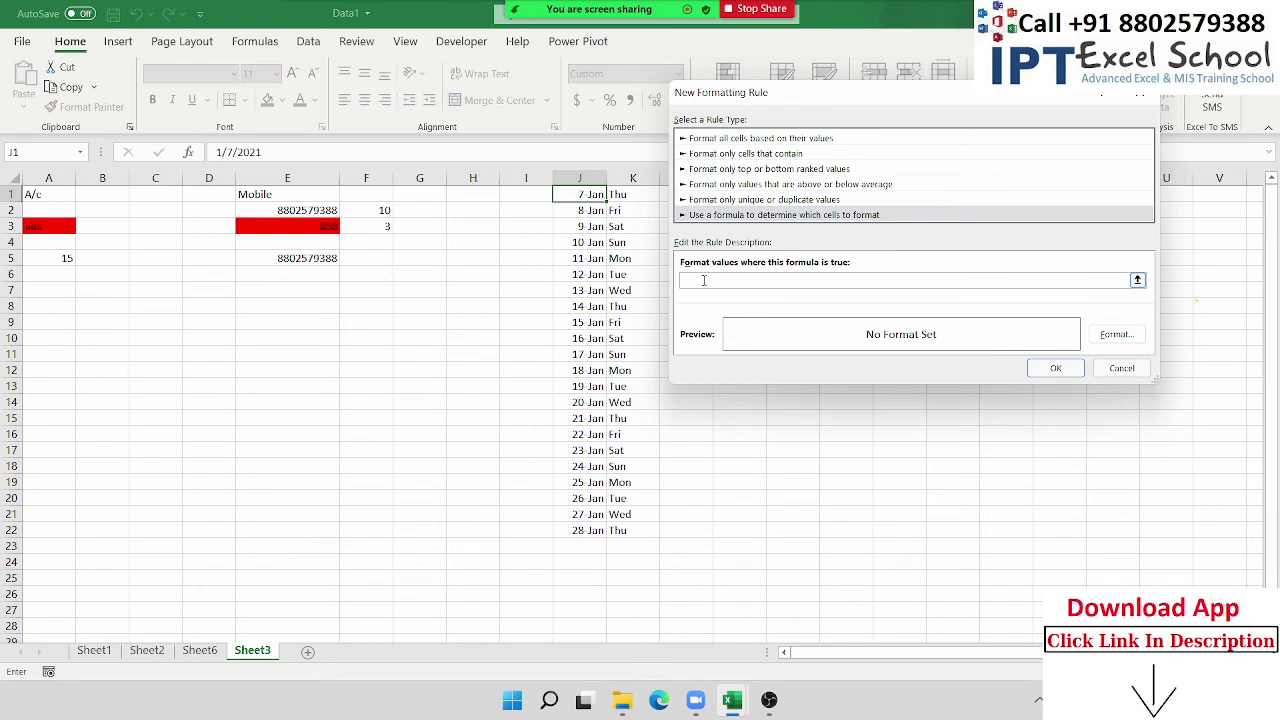
{"action": "type", "text": "="}
{"action": "type", "text": "or"}
{"action": "type", "text": "("}
{"action": "type", "text": ")k2"}
{"action": "type", "text": "<"}
{"action": "type", "text": "="}
{"action": "type", "text": "Sa"}
{"action": "type", "text": ","}
{"action": "type", "text": "ke"}
{"action": "type", "text": "2"}
{"action": "type", "text": "=\"Su"}
{"action": "type", "text": "n\")"}
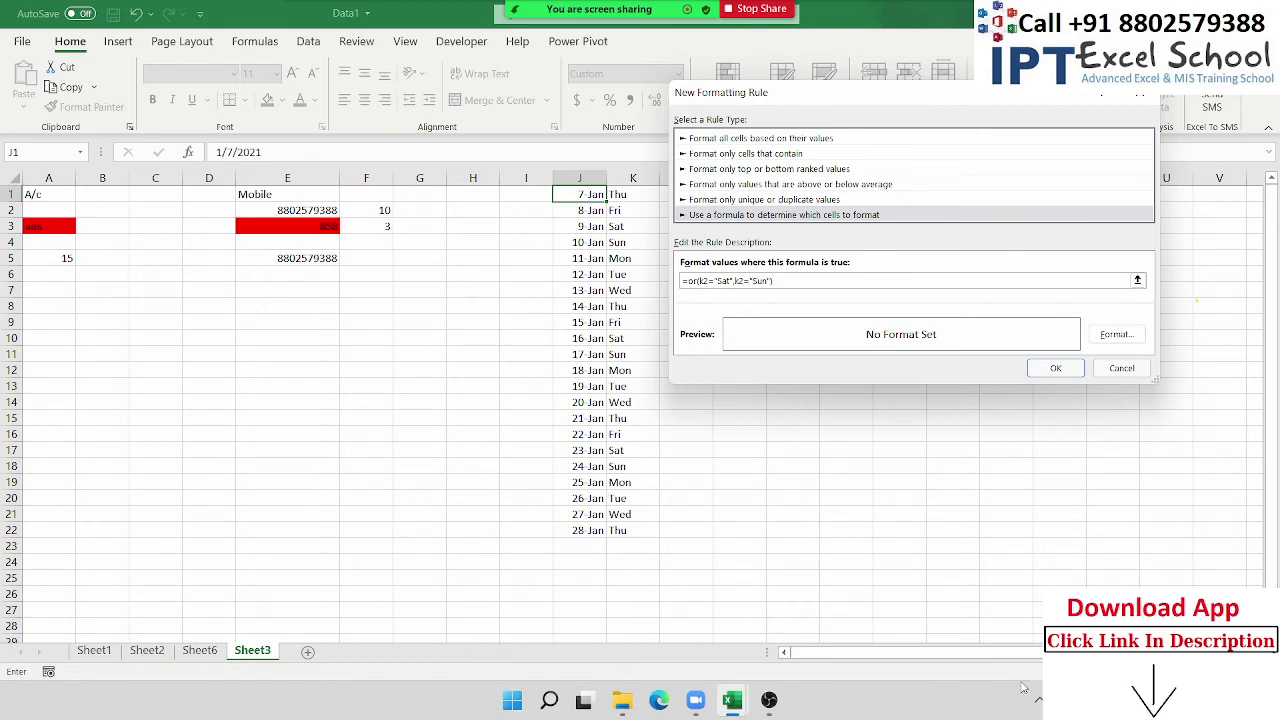
{"action": "left_click", "coordinate": [1118, 340]}
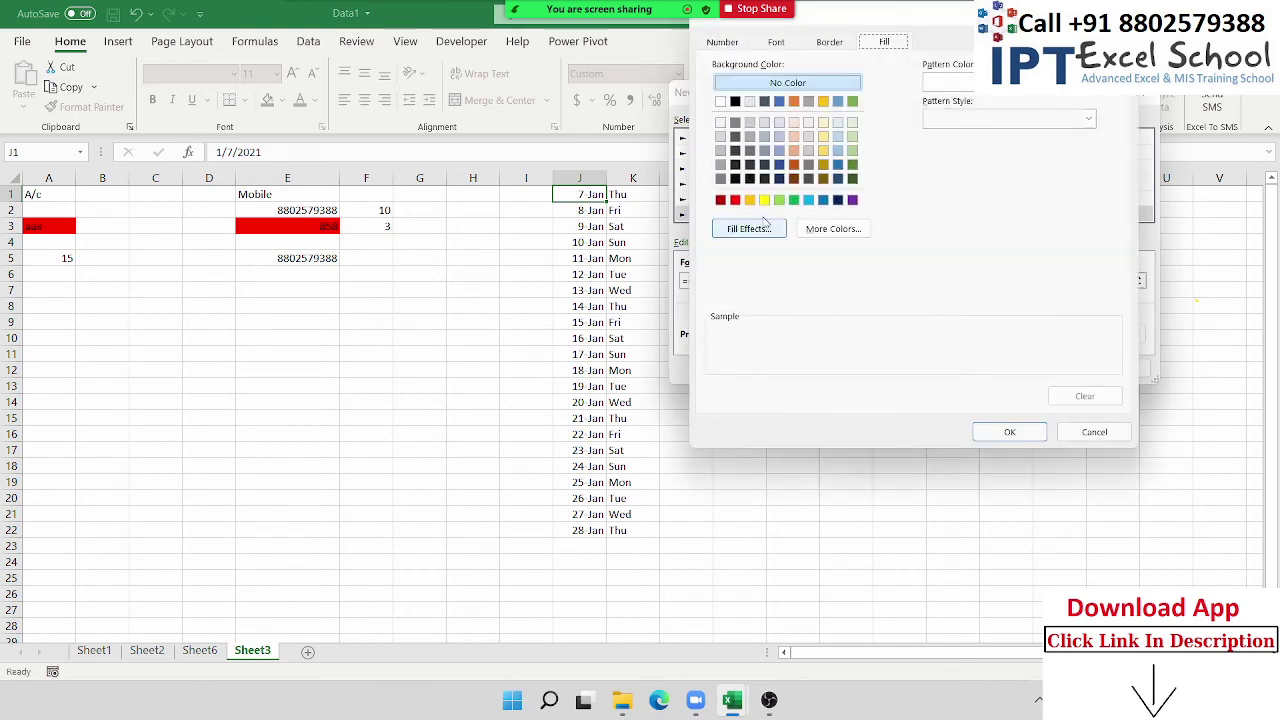
{"action": "left_click", "coordinate": [764, 200]}
{"action": "left_click", "coordinate": [1010, 432]}
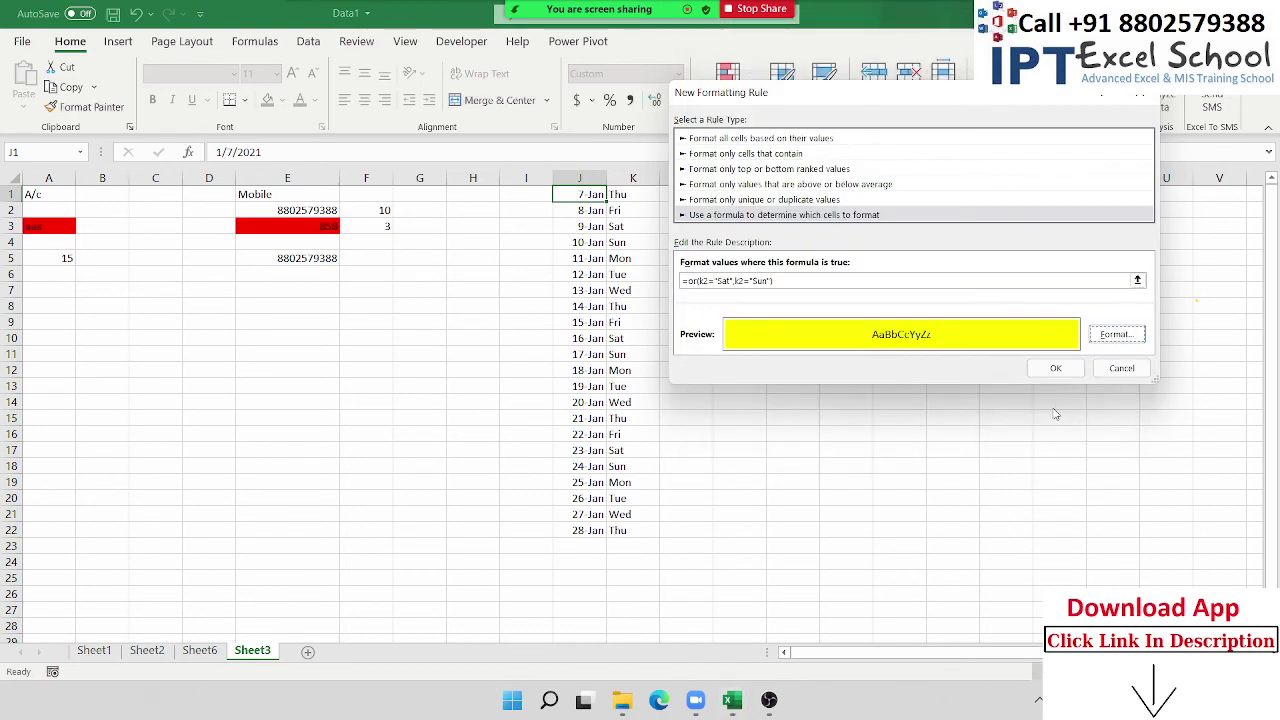
{"action": "left_click", "coordinate": [1057, 370]}
{"action": "left_click", "coordinate": [91, 106]}
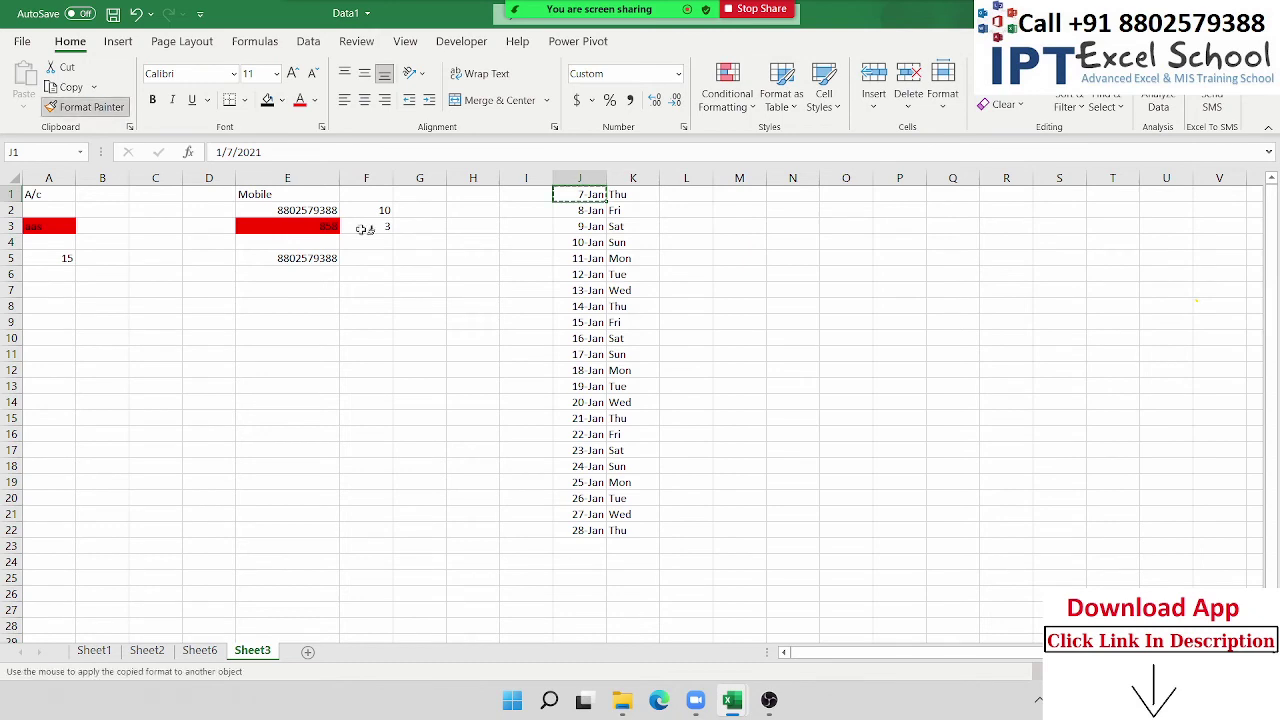
{"action": "left_click_drag", "start_coordinate": [580, 195], "coordinate": [580, 532]}
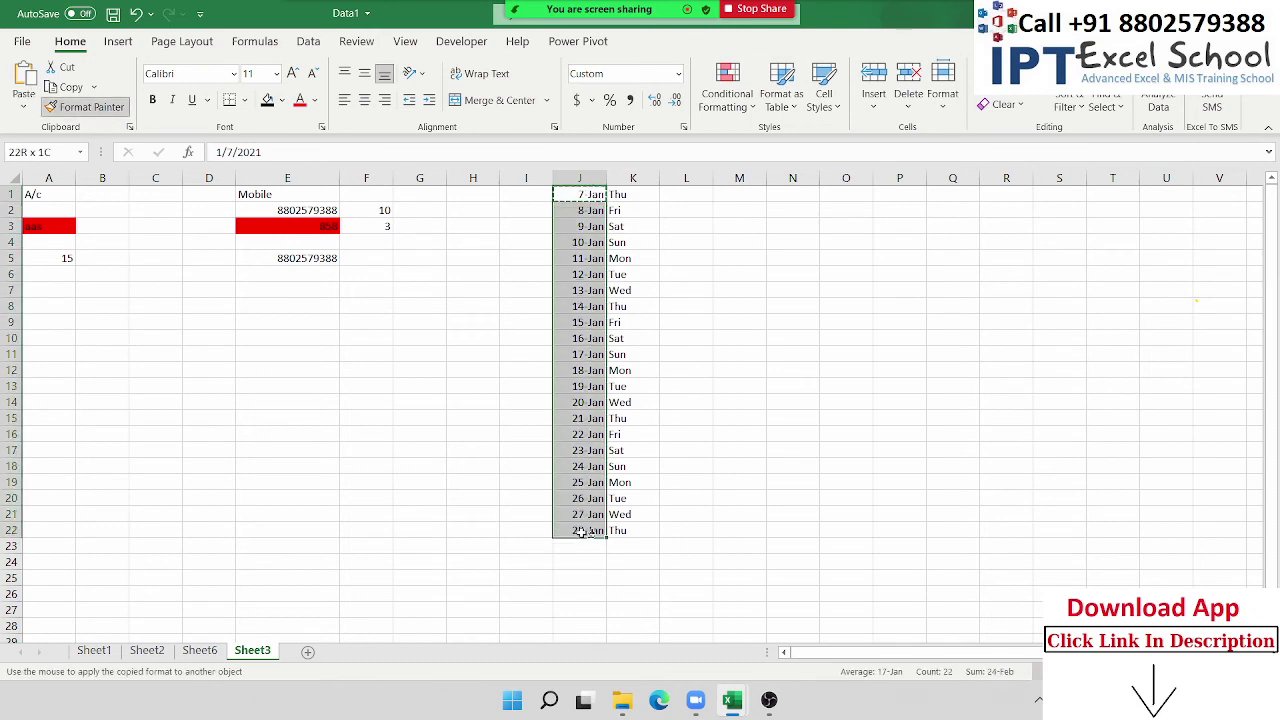
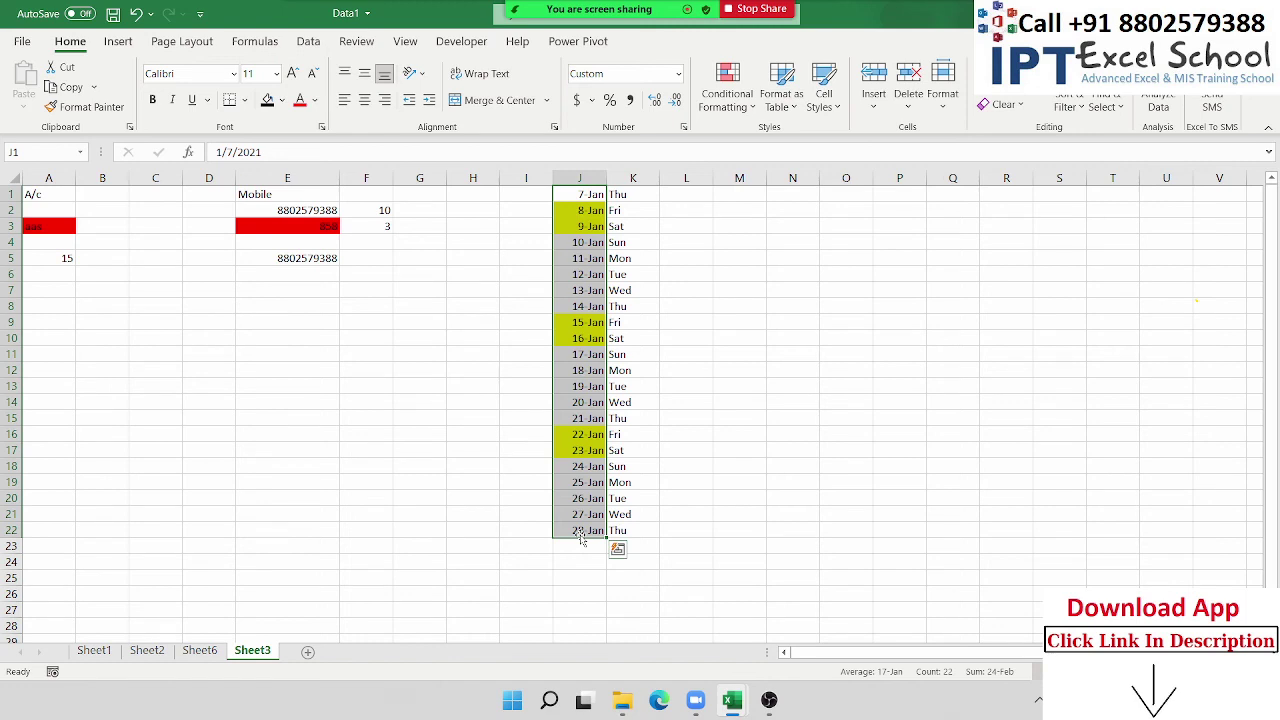
Open the column J weekend rule =OR(K2="Sat",K2="Sun") from Manage Rules for editing.
{"action": "left_click", "coordinate": [738, 104]}
{"action": "left_click", "coordinate": [760, 379]}
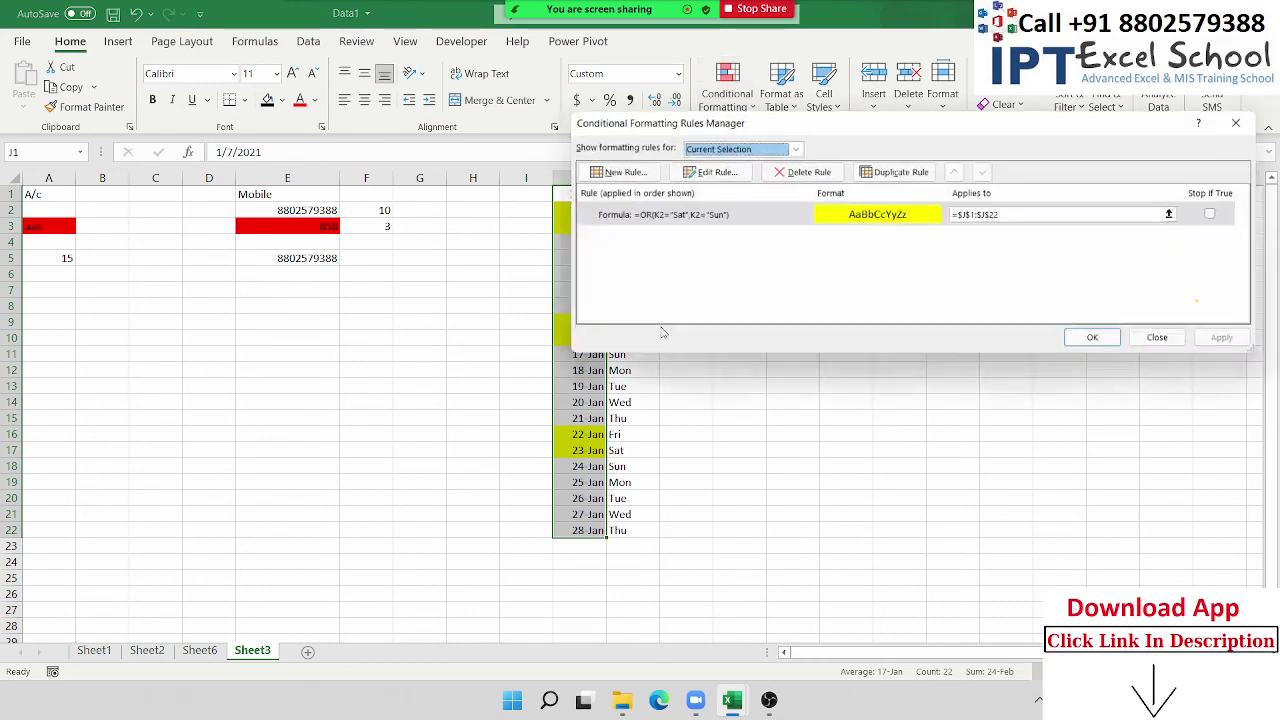
{"action": "left_click", "coordinate": [687, 222]}
{"action": "double_click", "coordinate": [687, 224]}
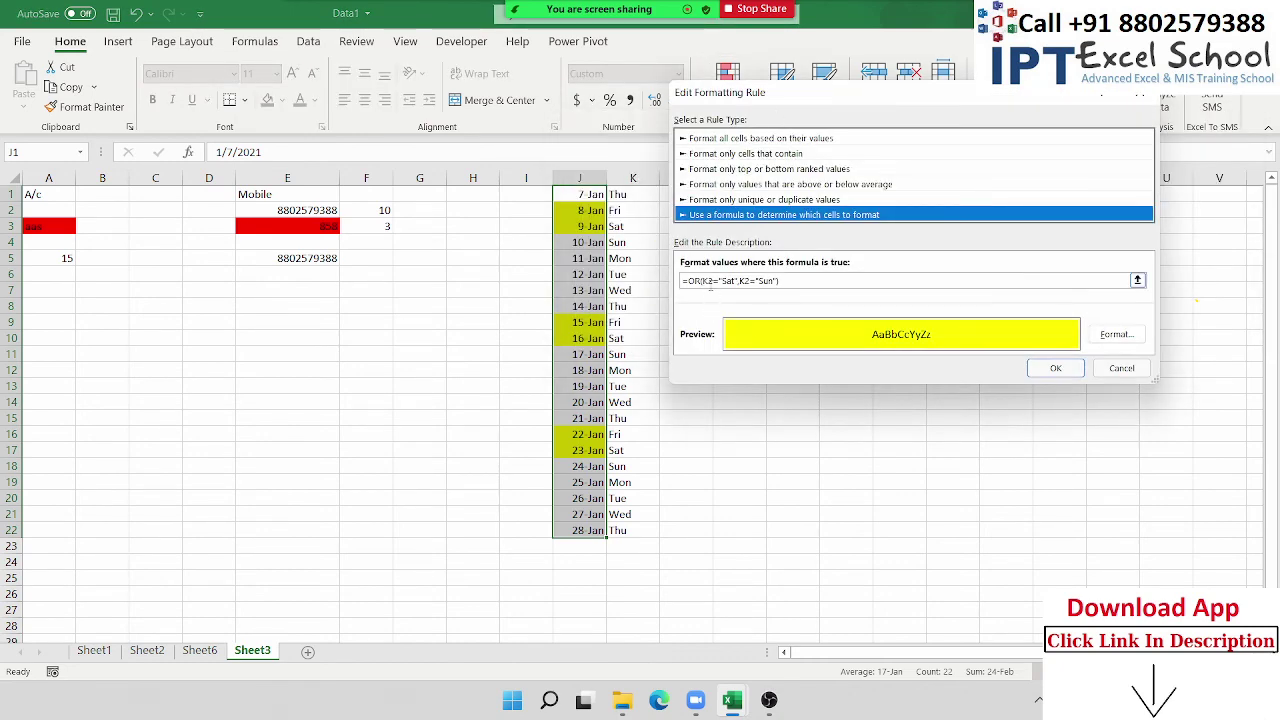
Change the rule formula to =OR(K1="Sat",K1="Sun") and confirm it.
{"action": "left_click", "coordinate": [711, 281]}
{"action": "key", "text": "Delete"}
{"action": "type", "text": "1"}
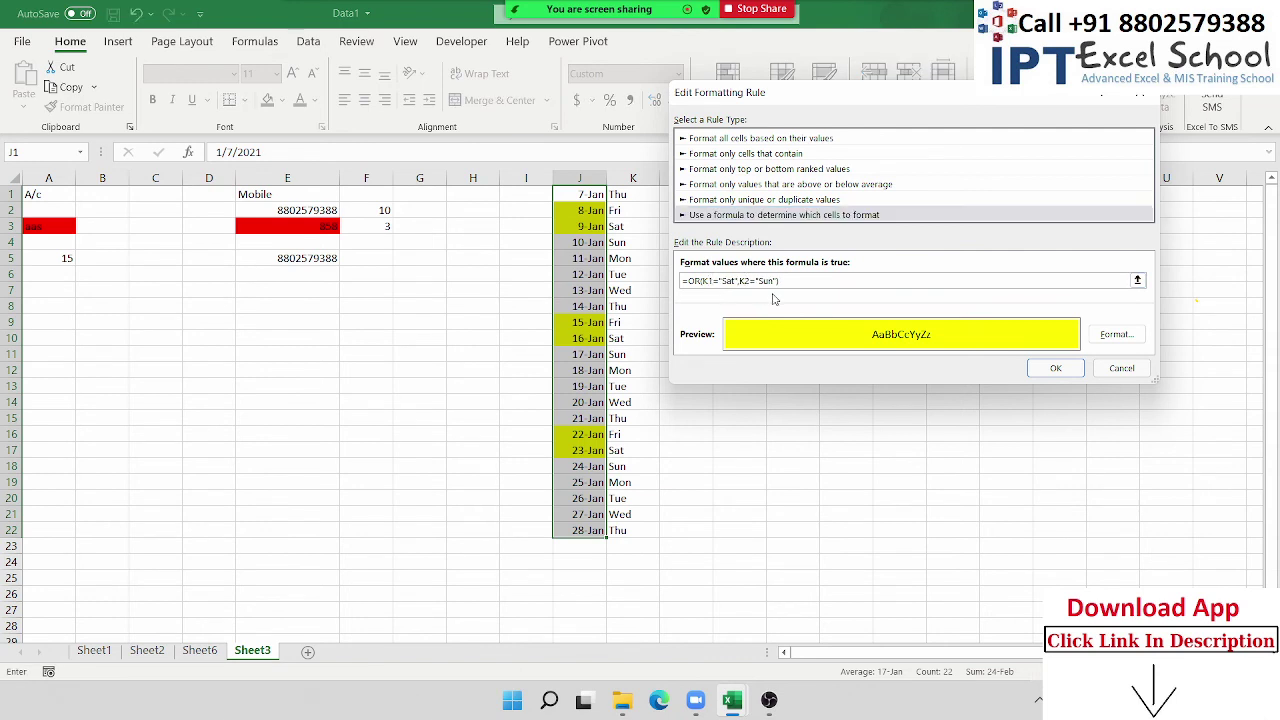
{"action": "key", "text": "Right"}
{"action": "key", "text": "Right"}
{"action": "key", "text": "Right"}
{"action": "key", "text": "Delete"}
{"action": "type", "text": "1"}
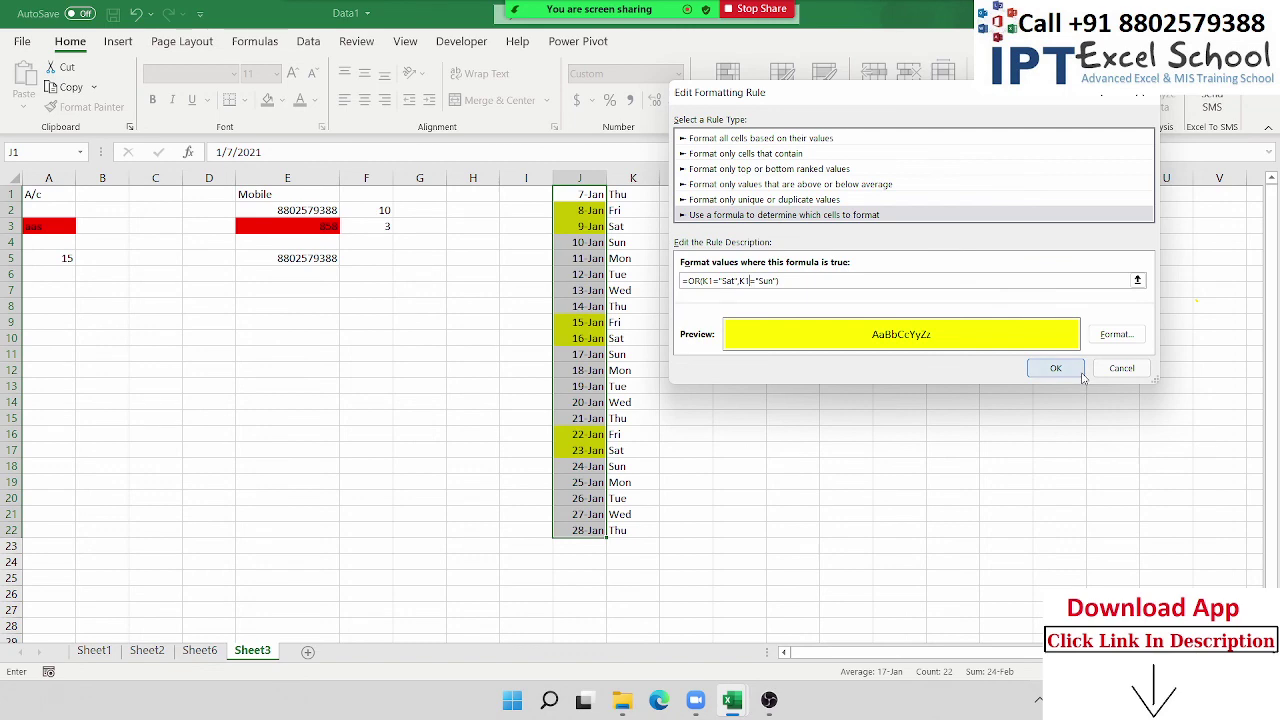
{"action": "left_click", "coordinate": [1082, 376]}
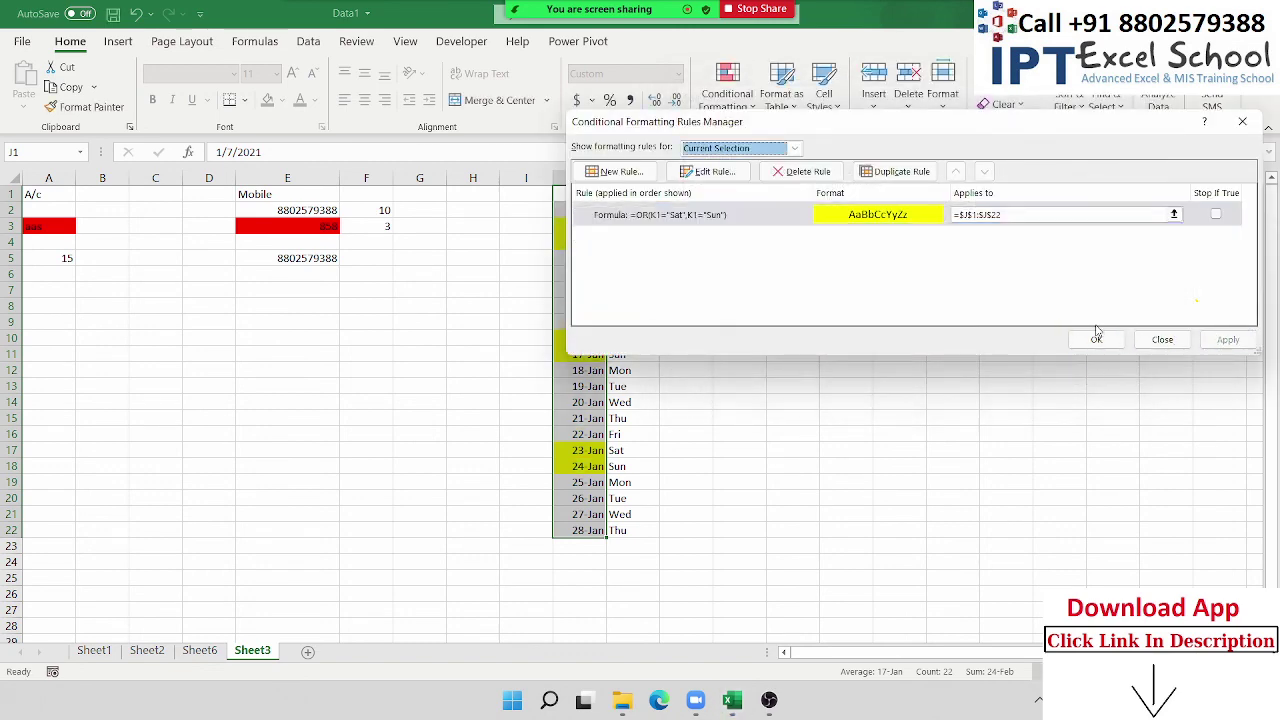
Close the Rules Manager and deselect column J to reveal the yellow weekend dates.
{"action": "left_click", "coordinate": [1097, 336]}
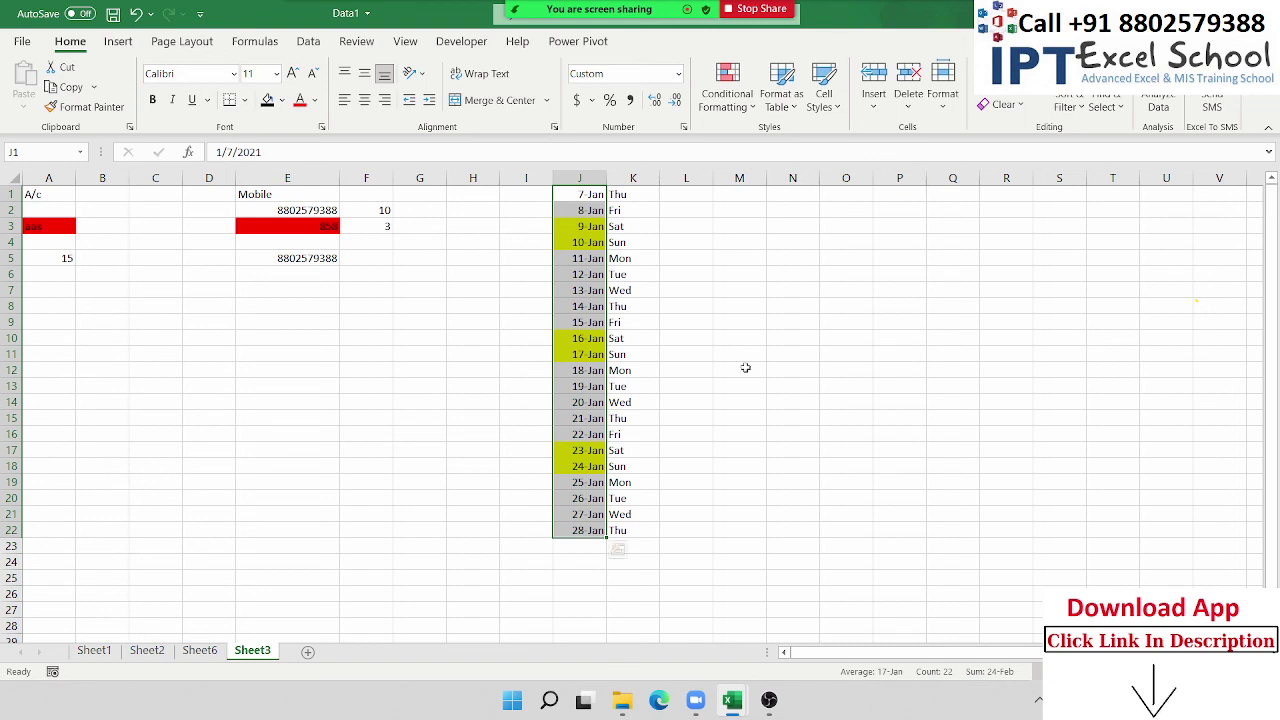
{"action": "left_click", "coordinate": [469, 360]}
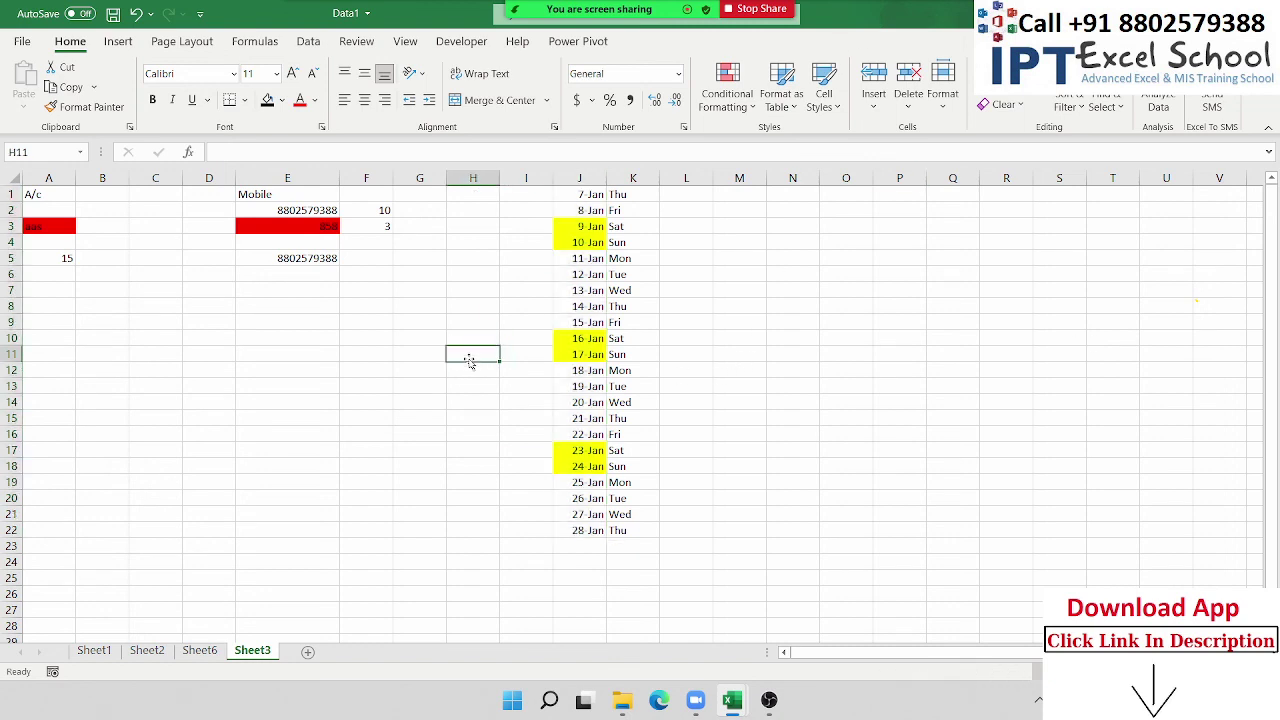